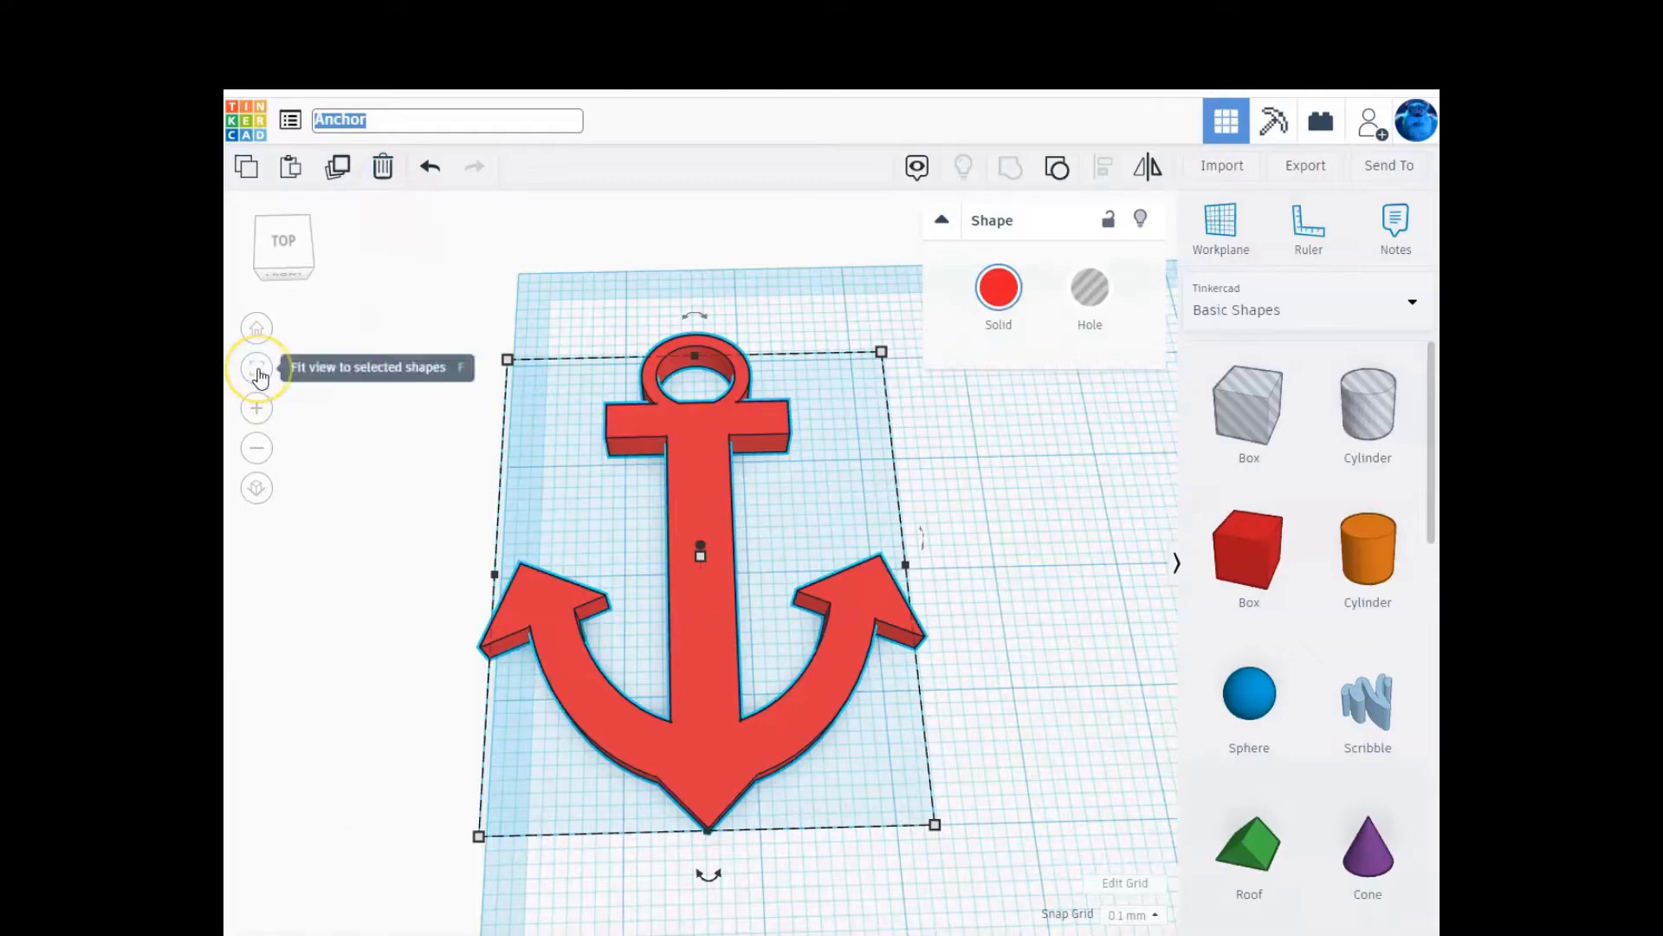
- Place a Tube from the Basic Shapes library on the empty area of the workplane in front of the finished anchor
{"action": "left_click", "coordinate": [258, 335]}
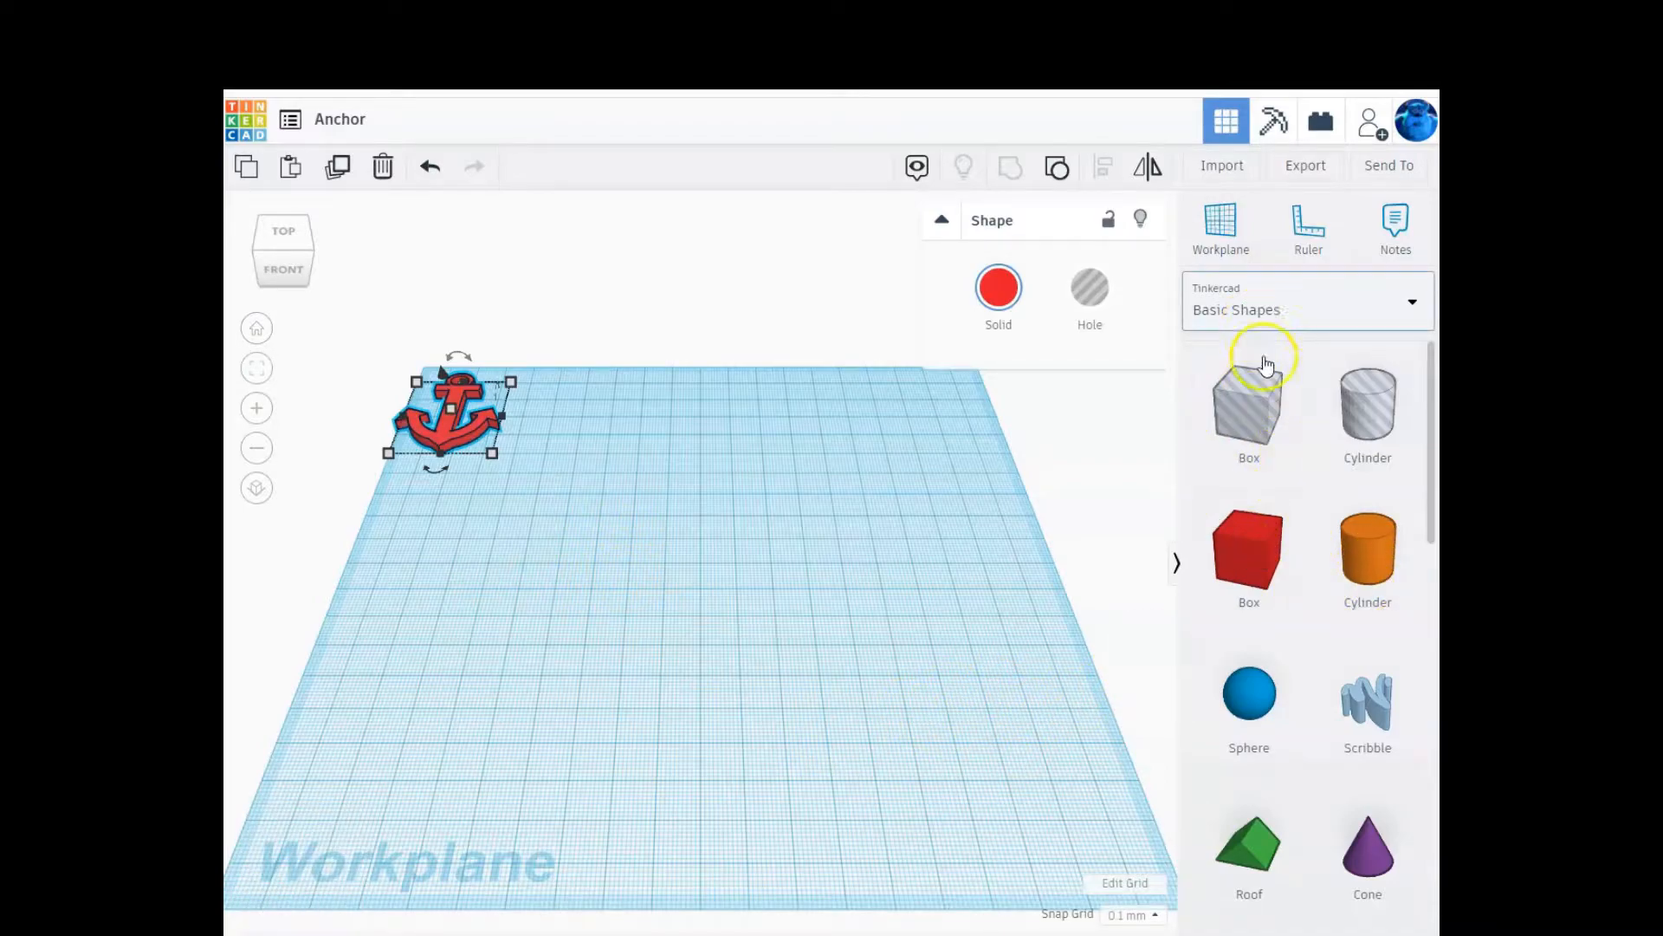
{"action": "scroll", "coordinate": [1297, 503], "scroll_direction": "down", "scroll_amount": 7}
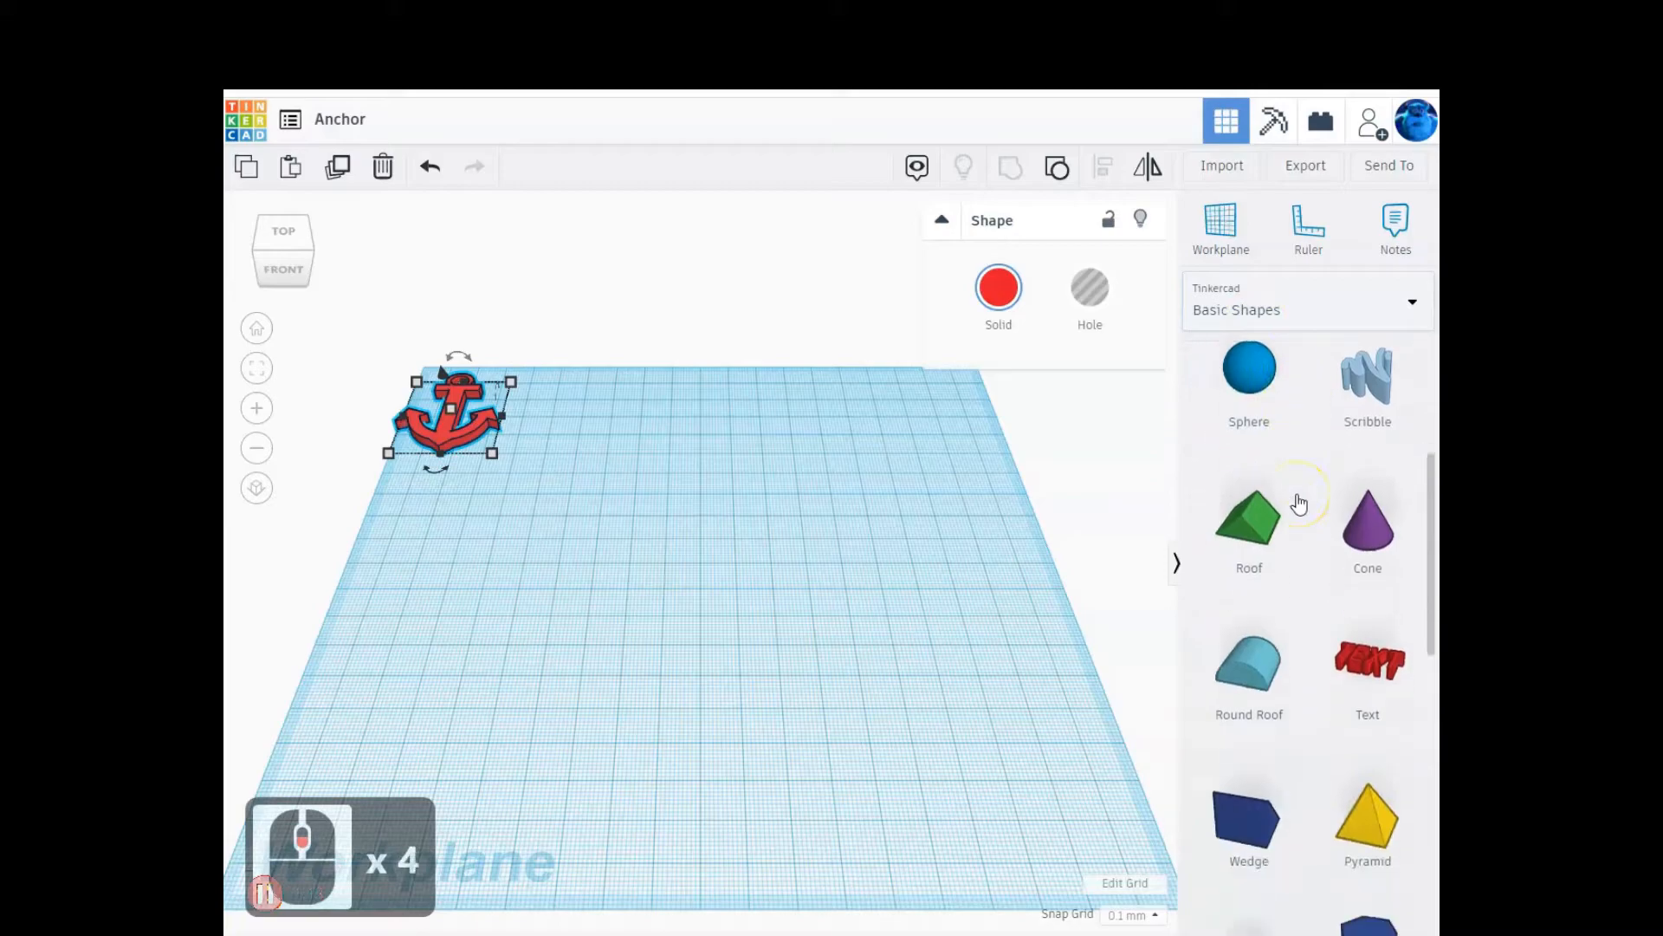
{"action": "scroll", "coordinate": [1297, 502], "scroll_direction": "down", "scroll_amount": 4}
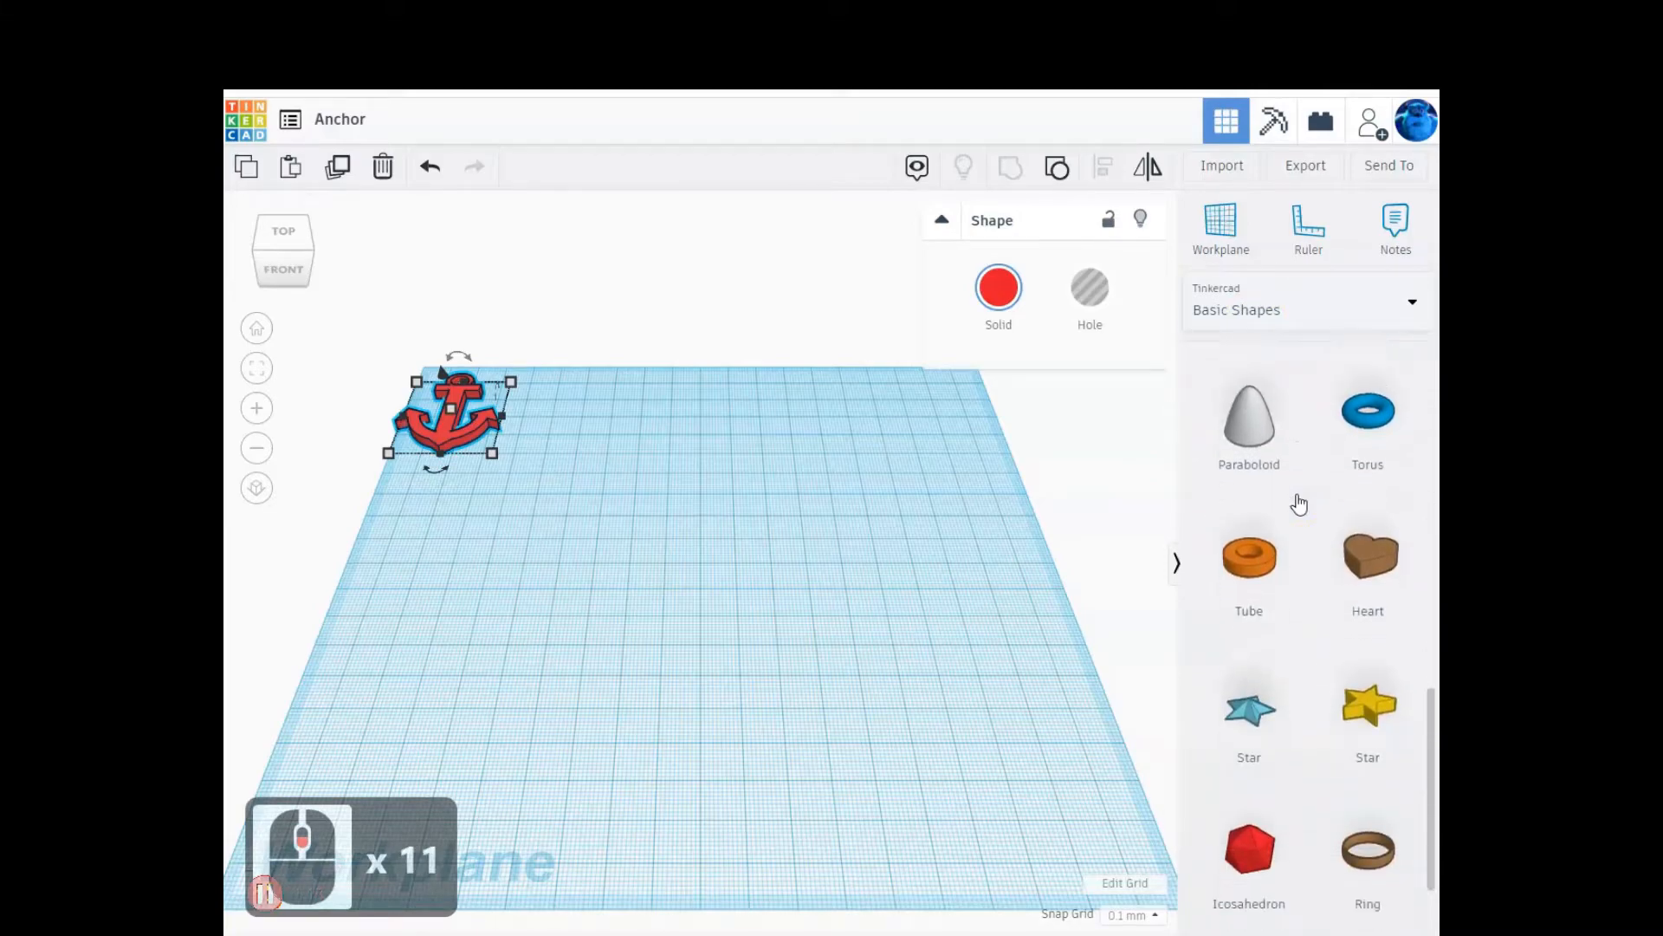
{"action": "left_click", "coordinate": [1226, 549]}
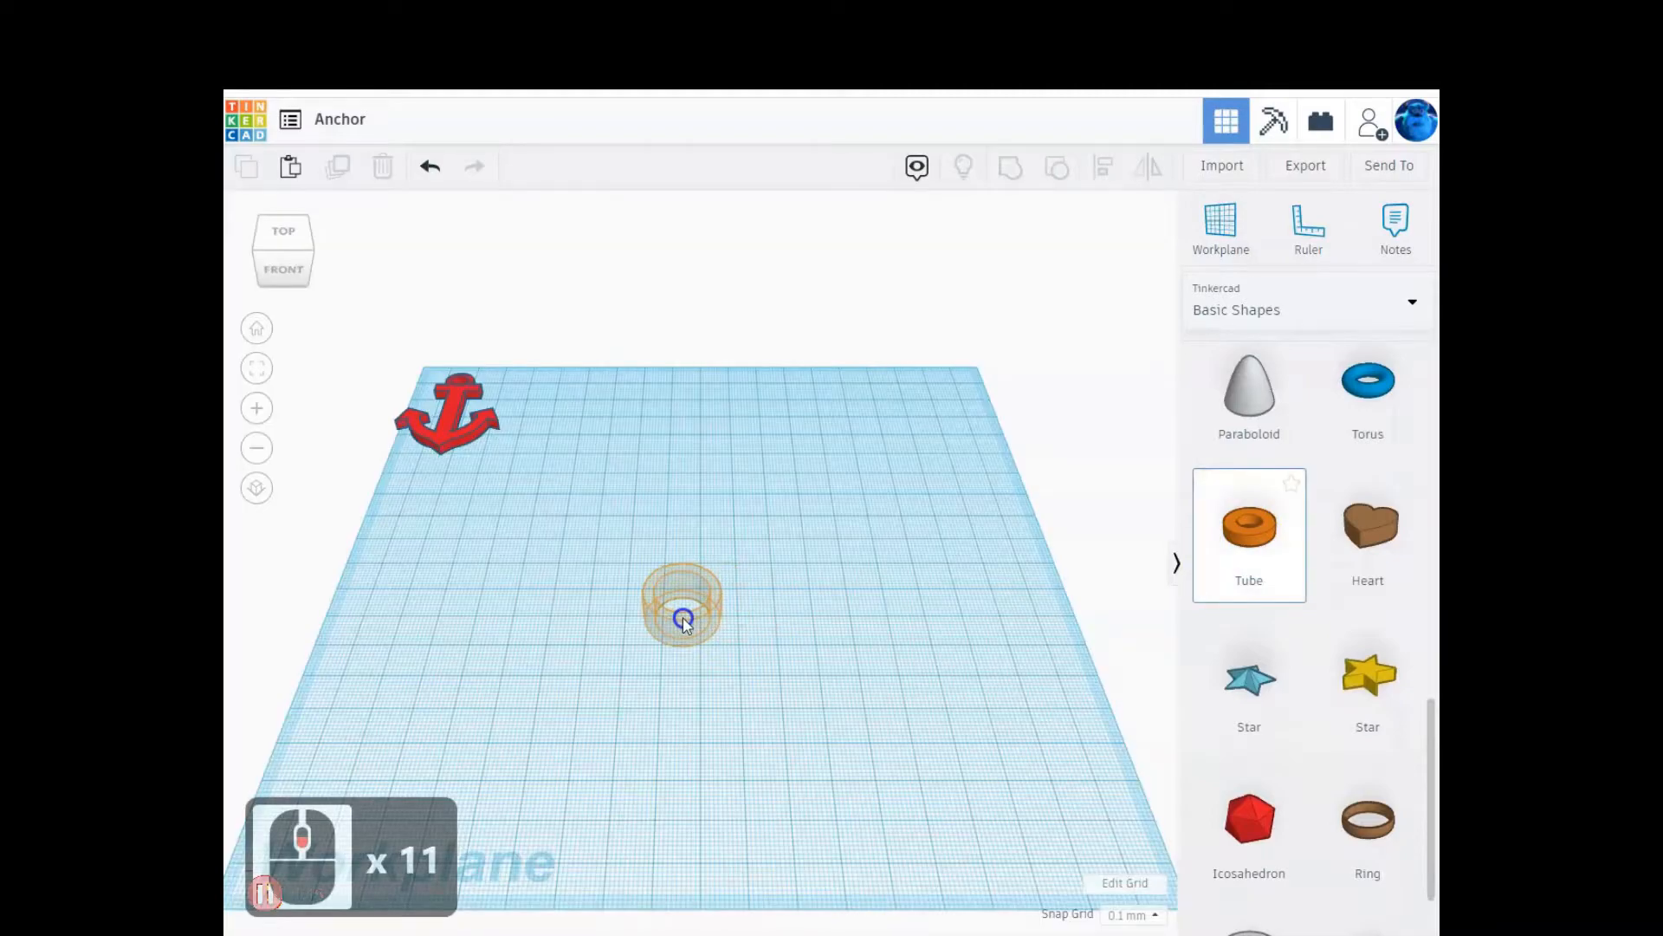
{"action": "left_click", "coordinate": [739, 690]}
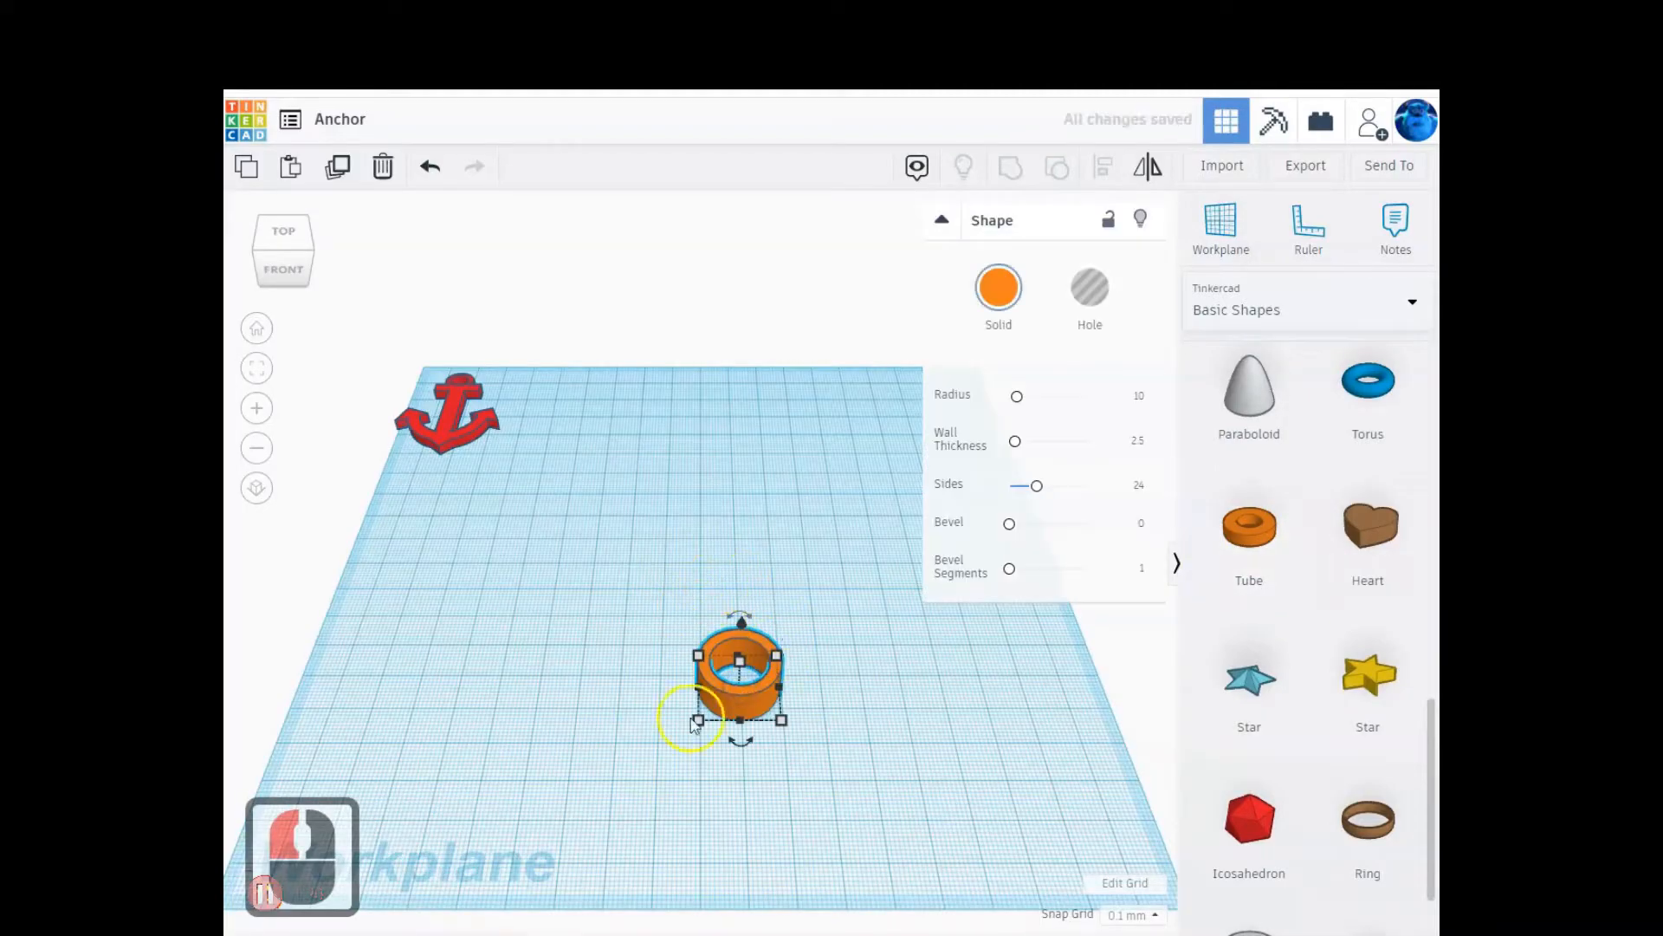
- Set the tube's number of sides to 64 for a smooth round outline
{"action": "left_click", "coordinate": [256, 367]}
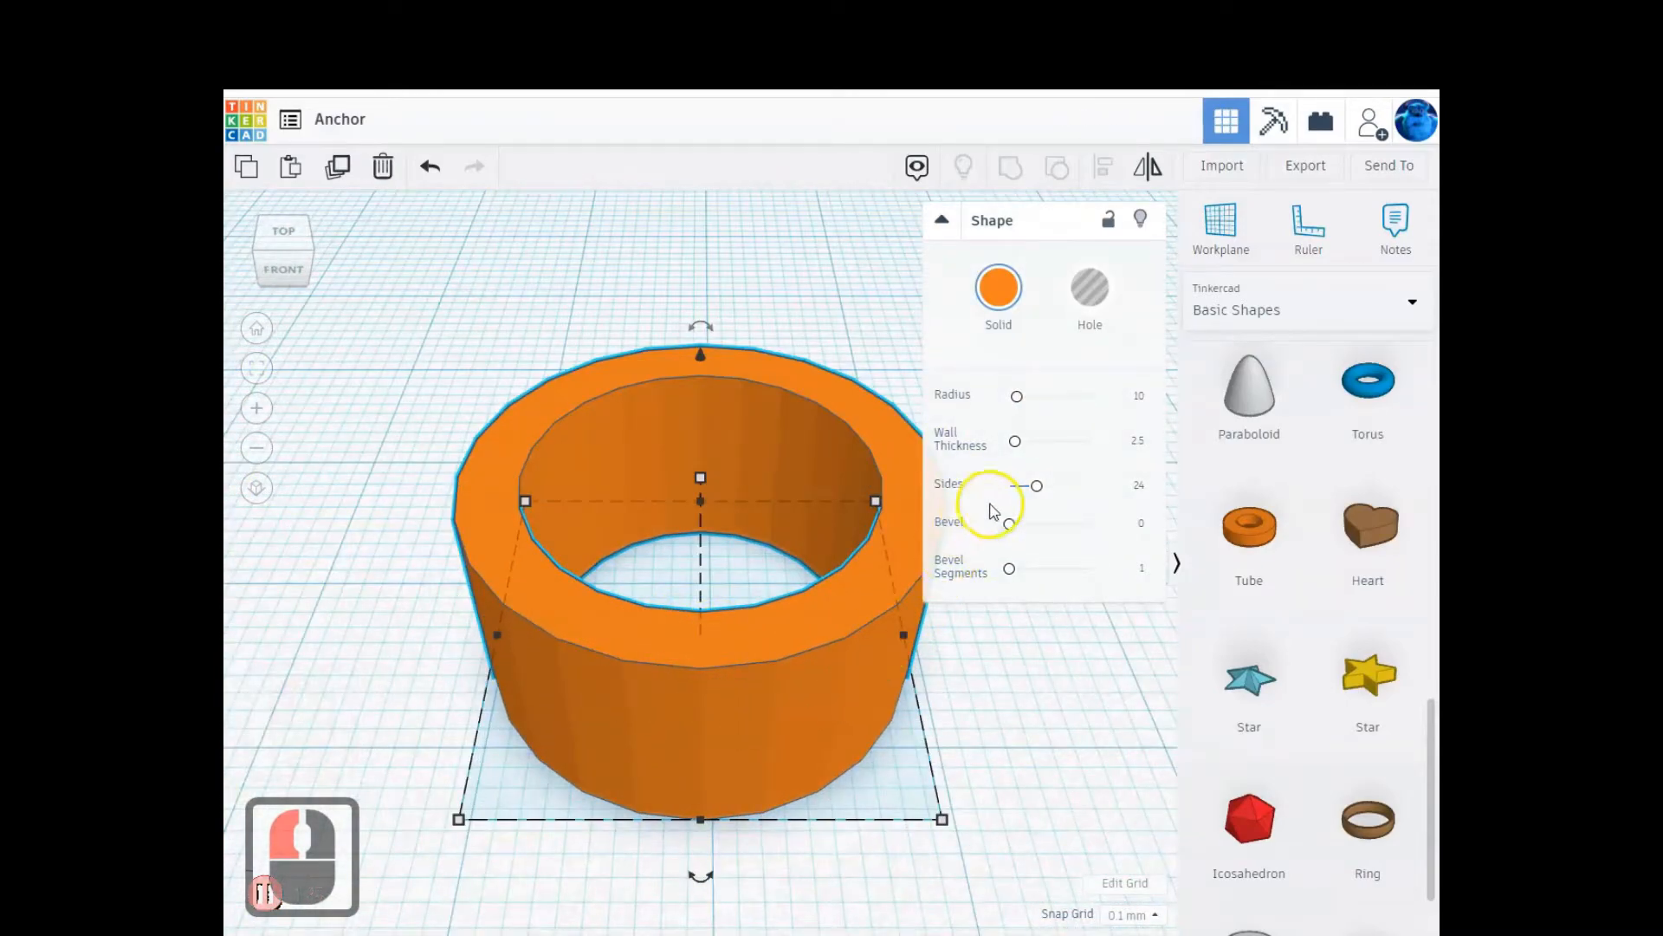
{"action": "left_click_drag", "start_coordinate": [1037, 496], "coordinate": [1124, 491]}
{"action": "left_click", "coordinate": [771, 671]}
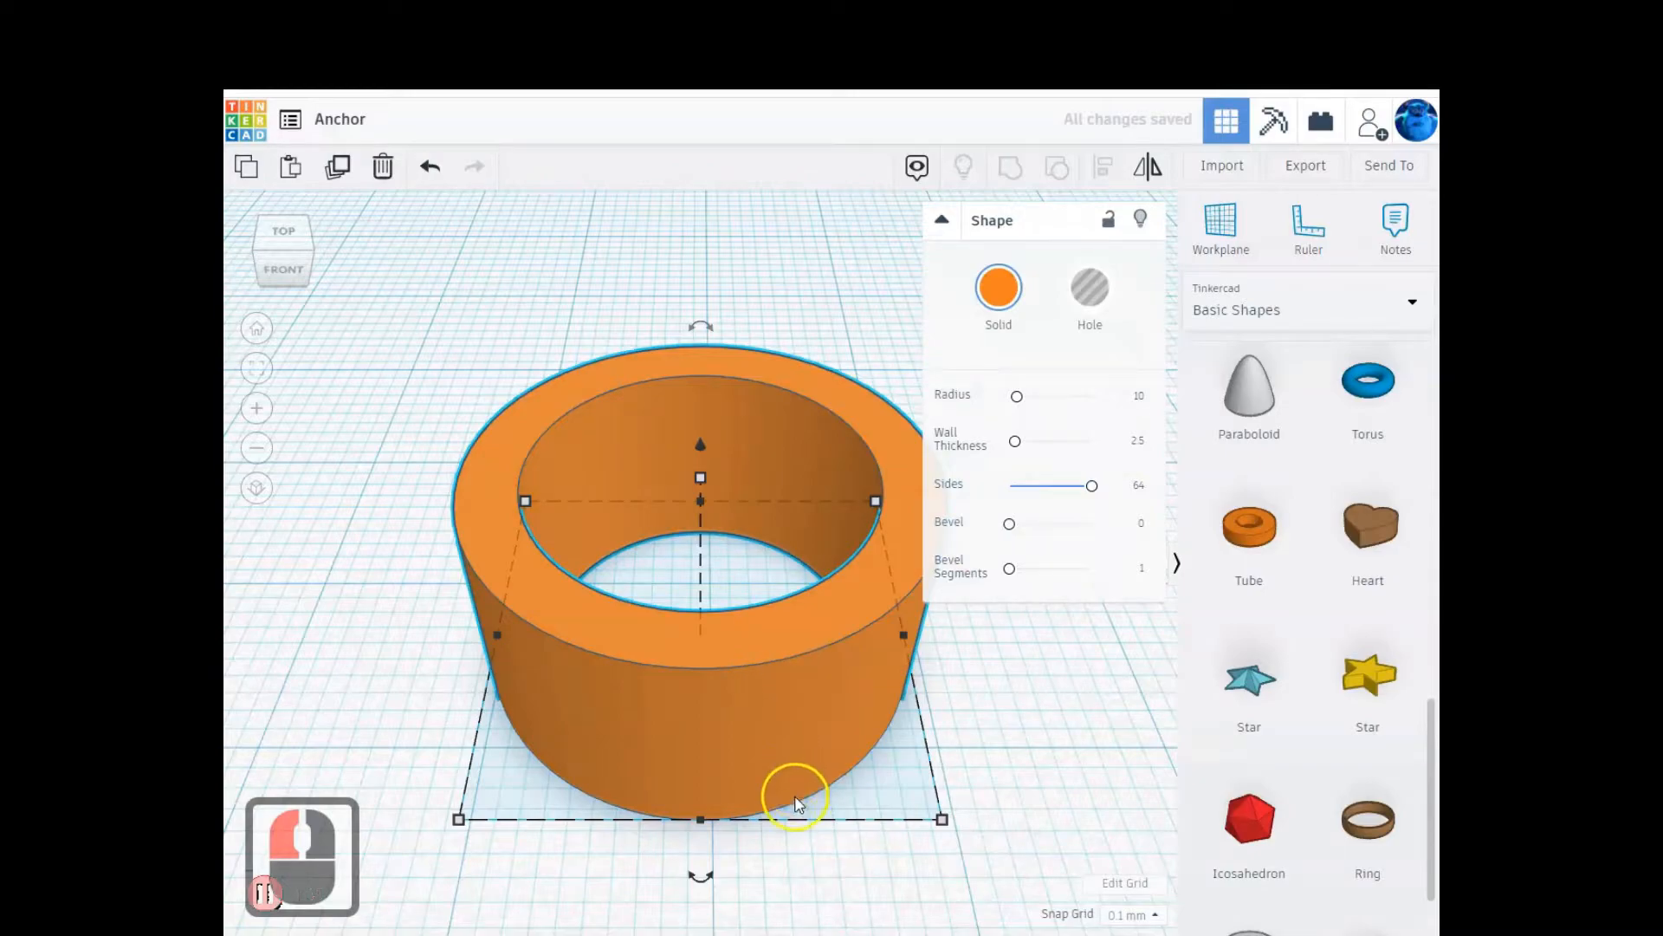
- Resize the tube's footprint to 27 mm wide and 32 mm long
{"action": "left_click", "coordinate": [943, 820]}
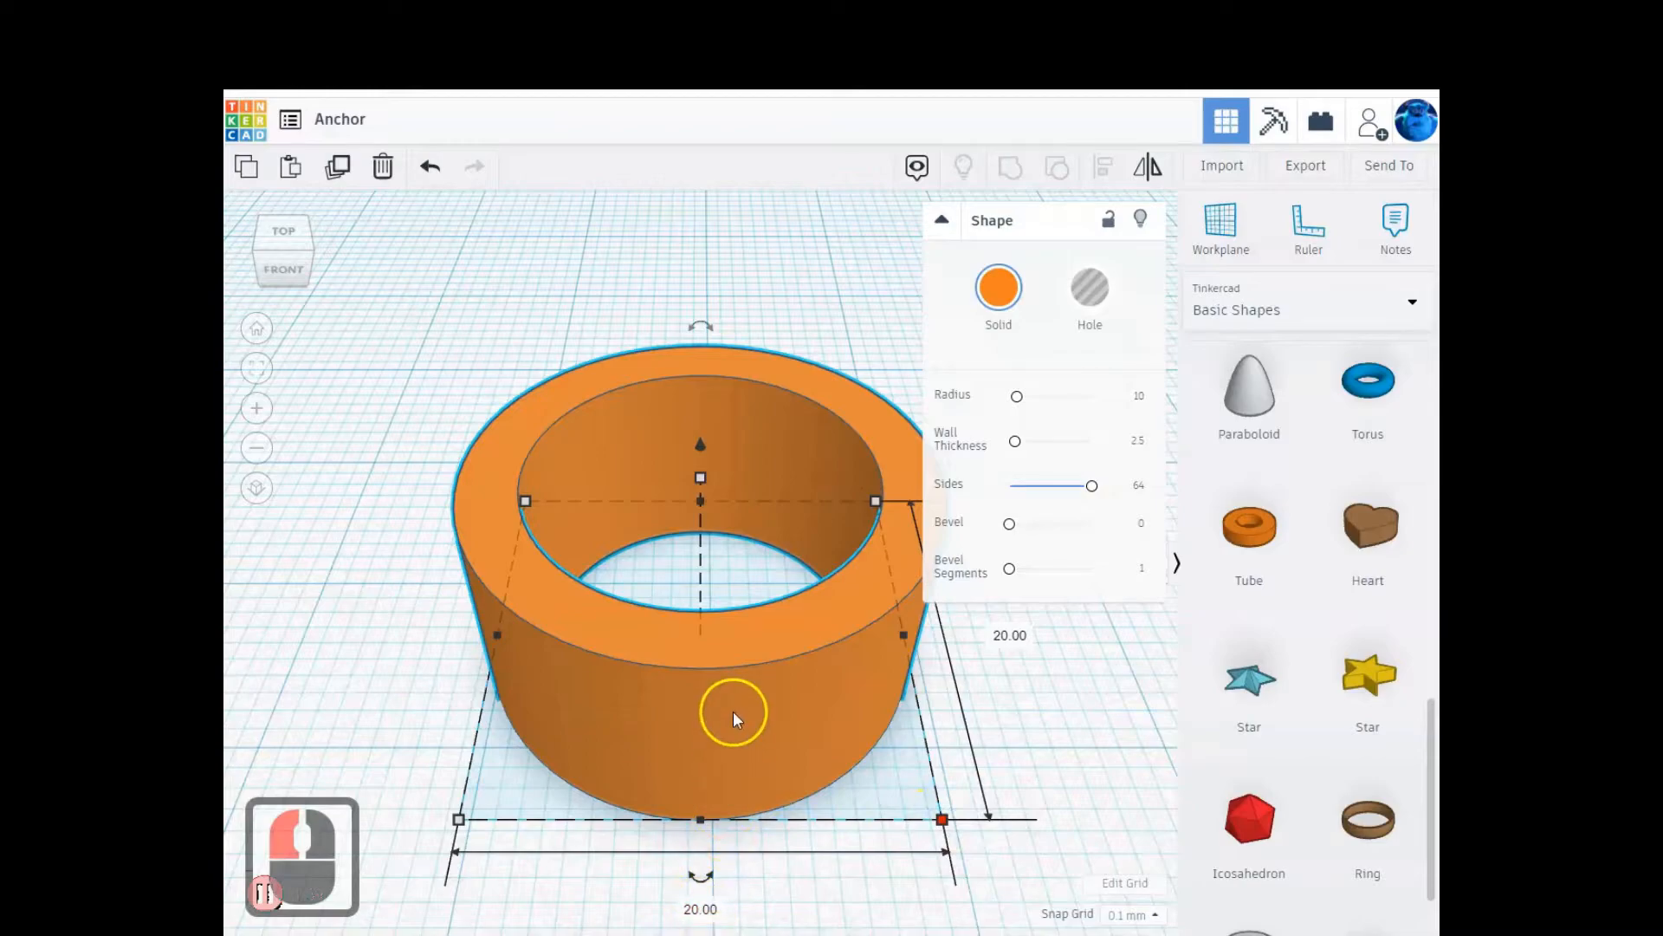
{"action": "scroll", "coordinate": [733, 710], "scroll_direction": "down", "scroll_amount": 2}
{"action": "left_click", "coordinate": [701, 807]}
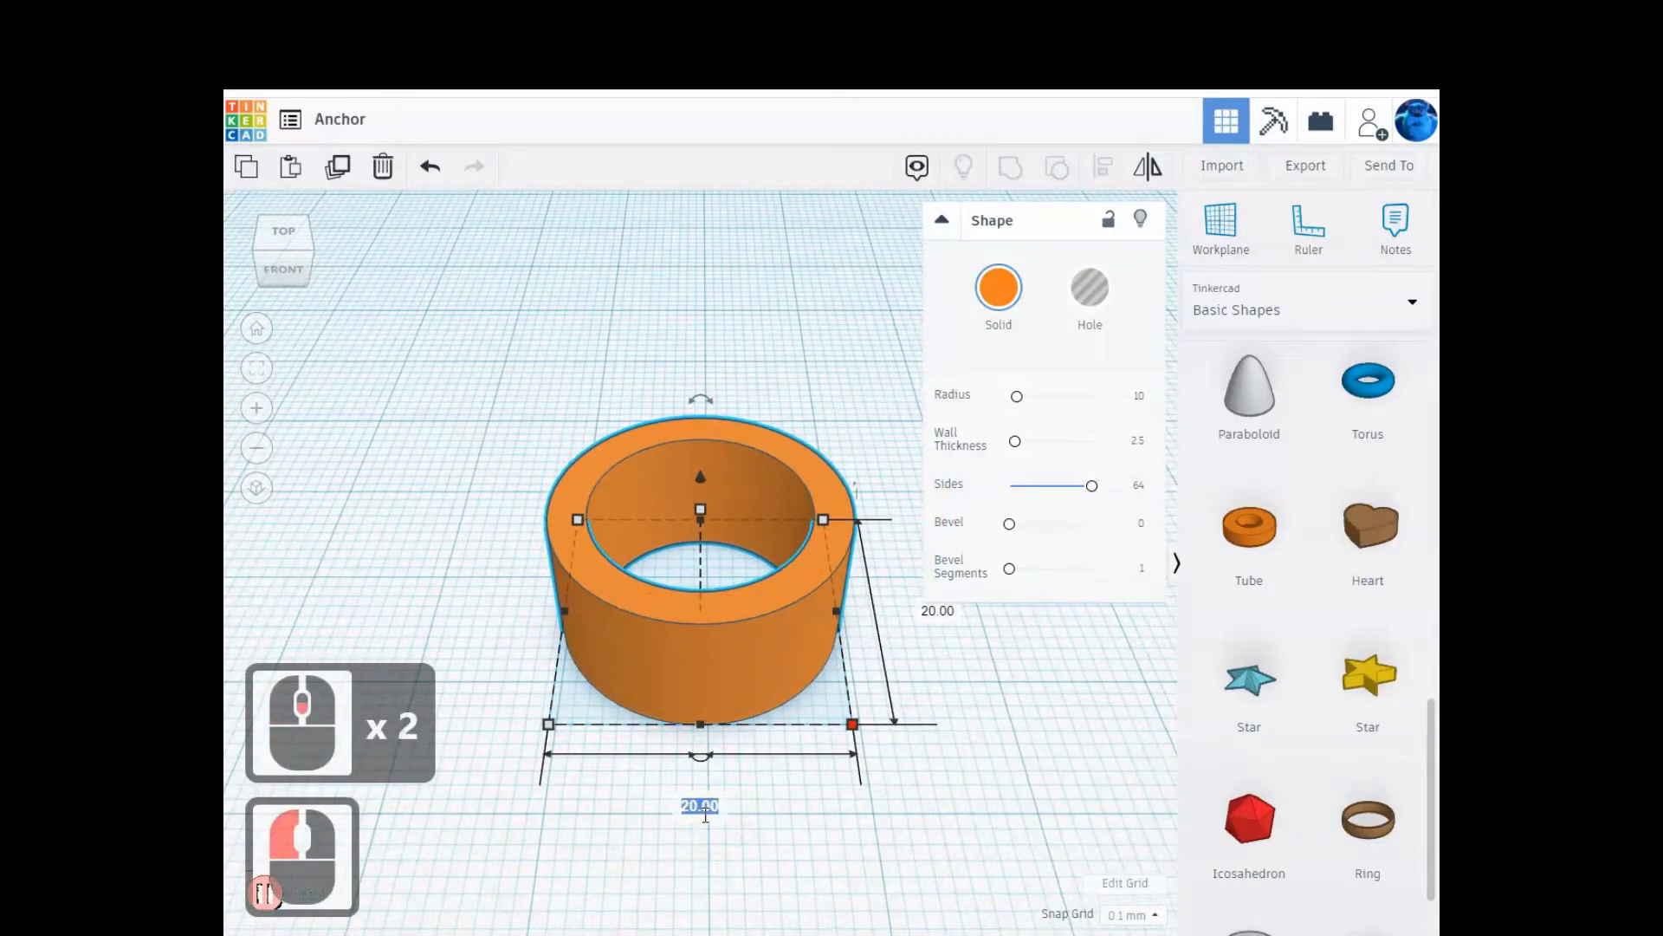
{"action": "type", "text": "27"}
{"action": "key", "text": "Return"}
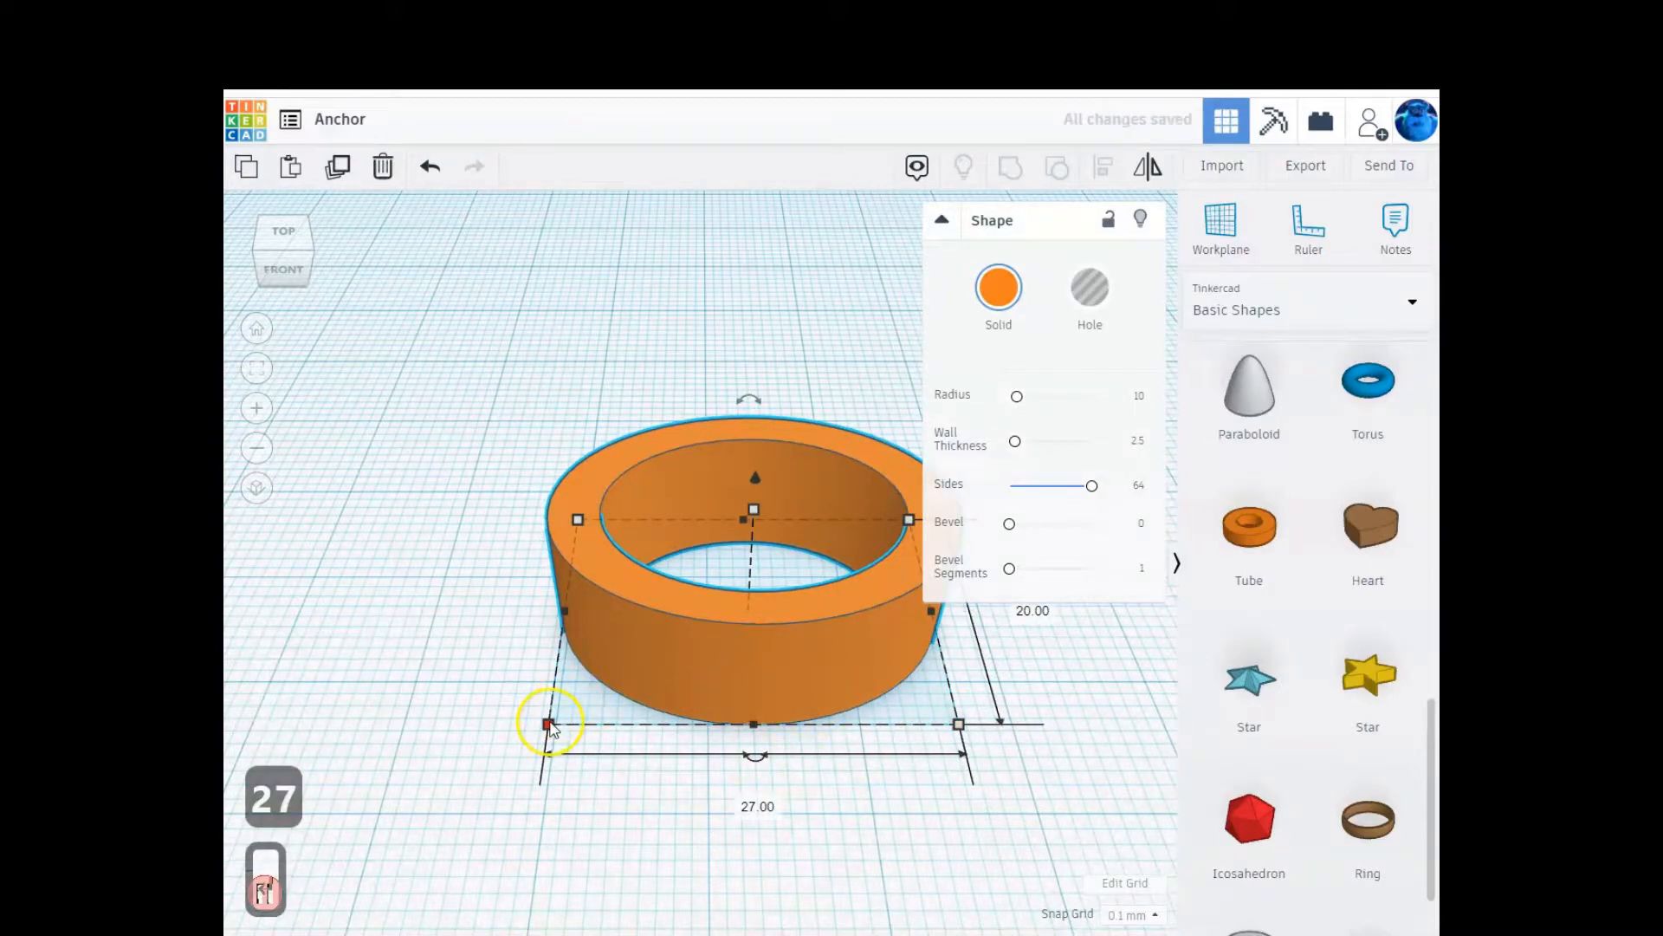
{"action": "left_click", "coordinate": [1027, 611]}
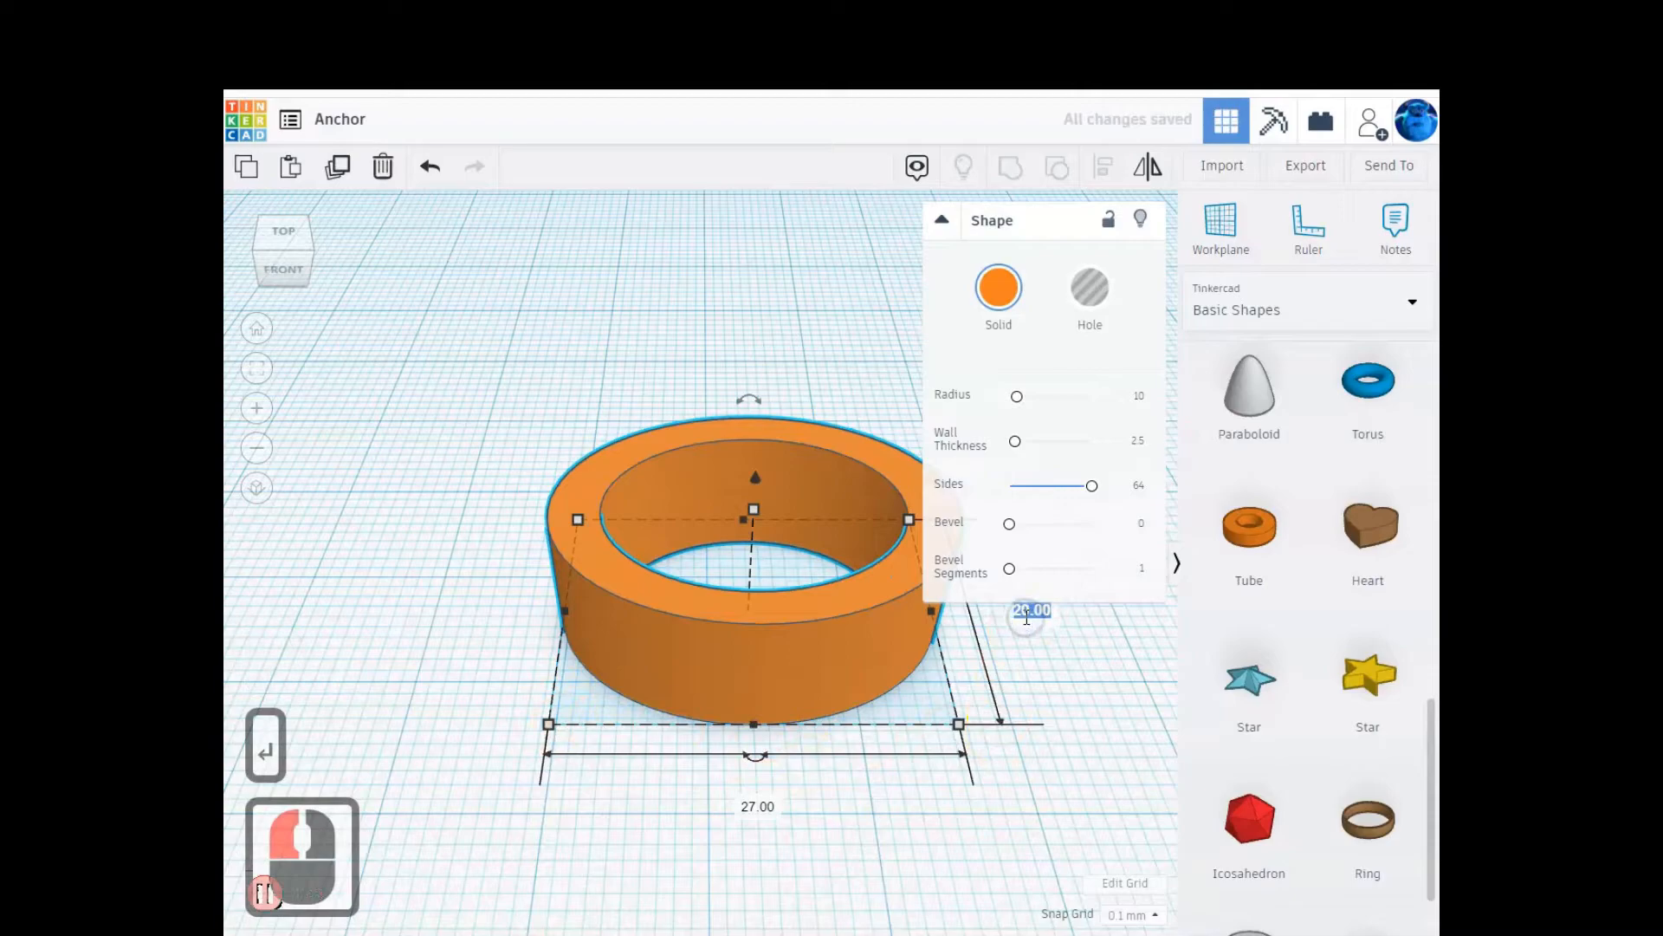
{"action": "type", "text": "32"}
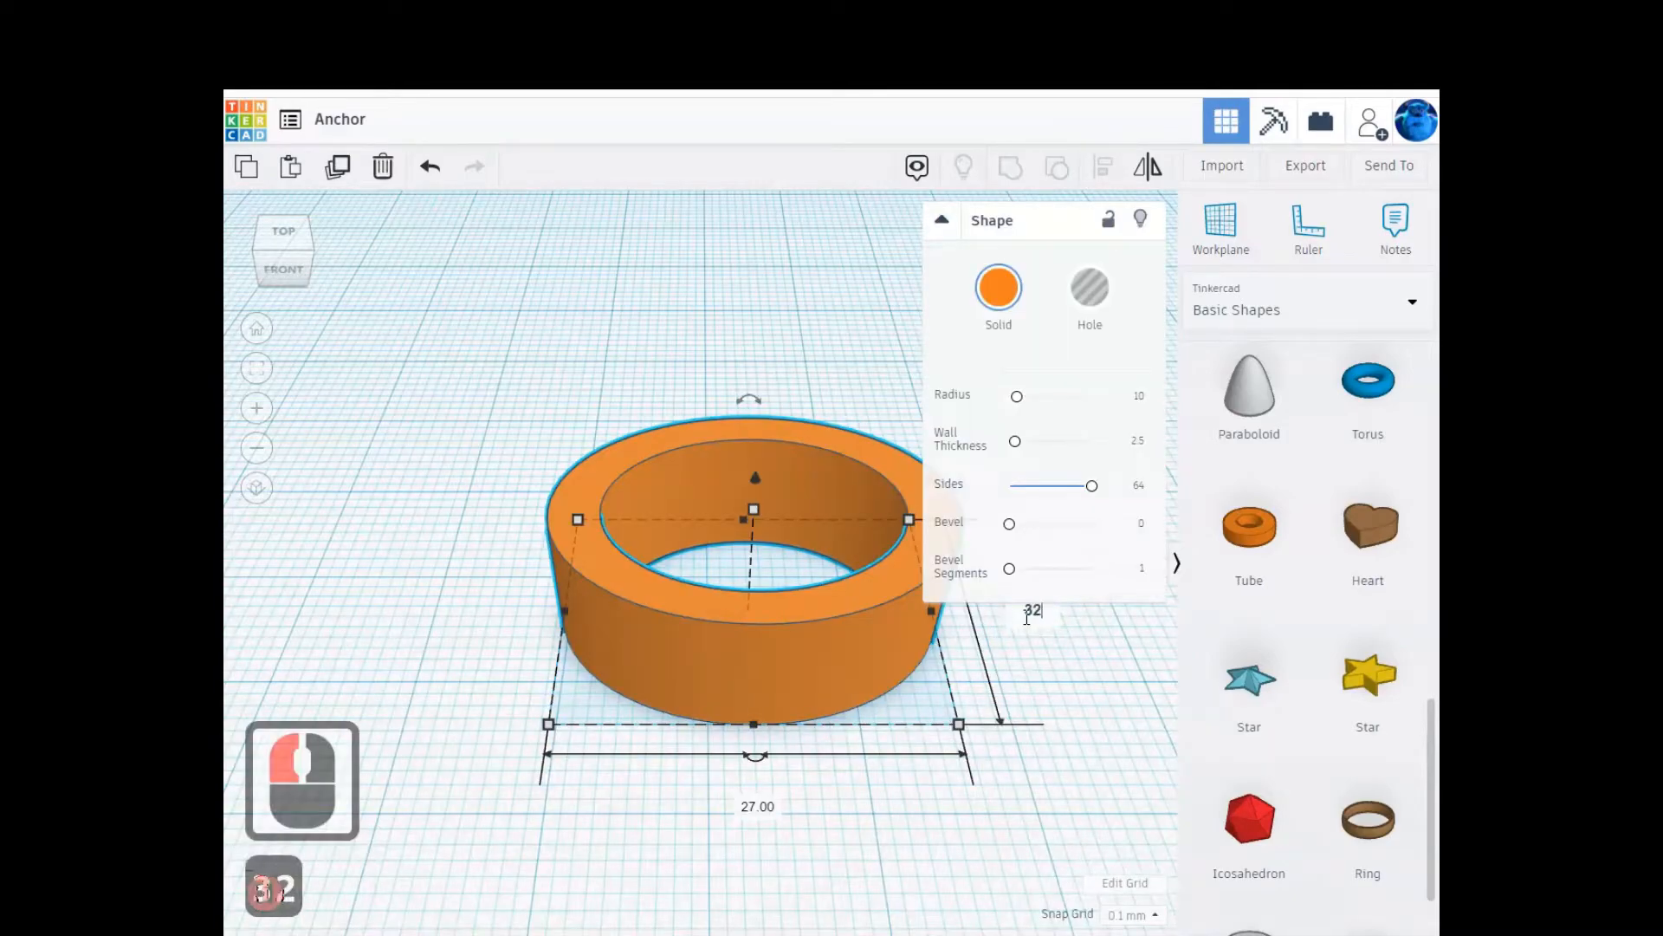
{"action": "key", "text": "Return"}
- Reposition the tube on the workplane and set its height to 3 mm
{"action": "left_click", "coordinate": [984, 638]}
{"action": "left_click_drag", "start_coordinate": [902, 742], "coordinate": [763, 557]}
{"action": "left_click", "coordinate": [658, 429]}
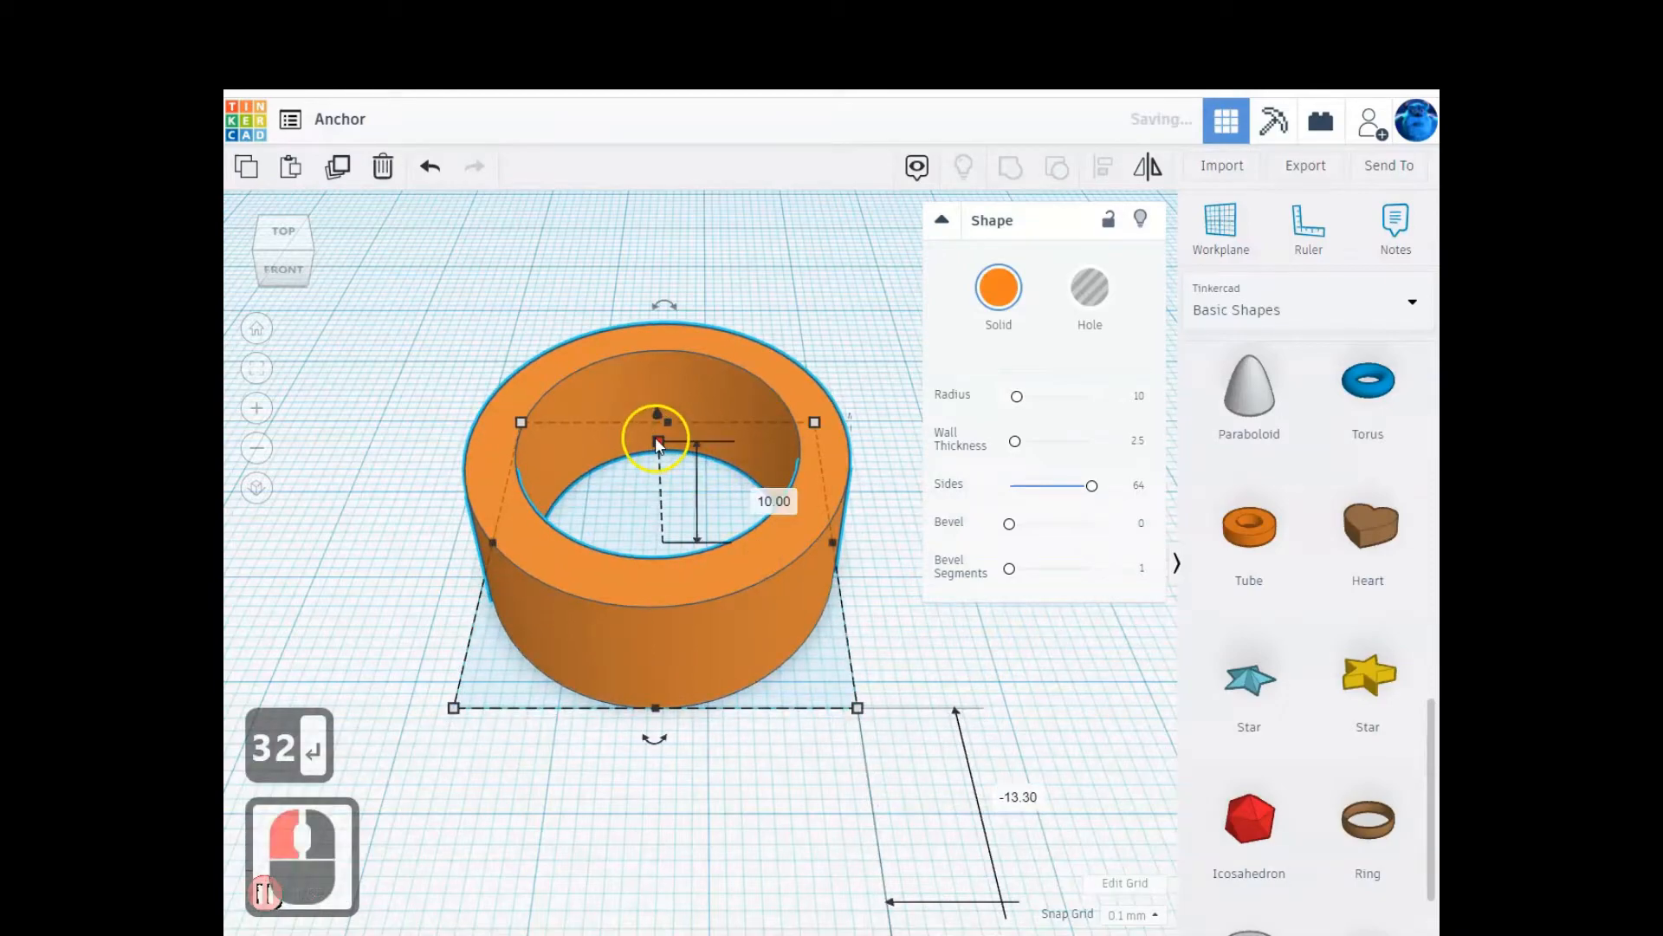
{"action": "left_click", "coordinate": [655, 437]}
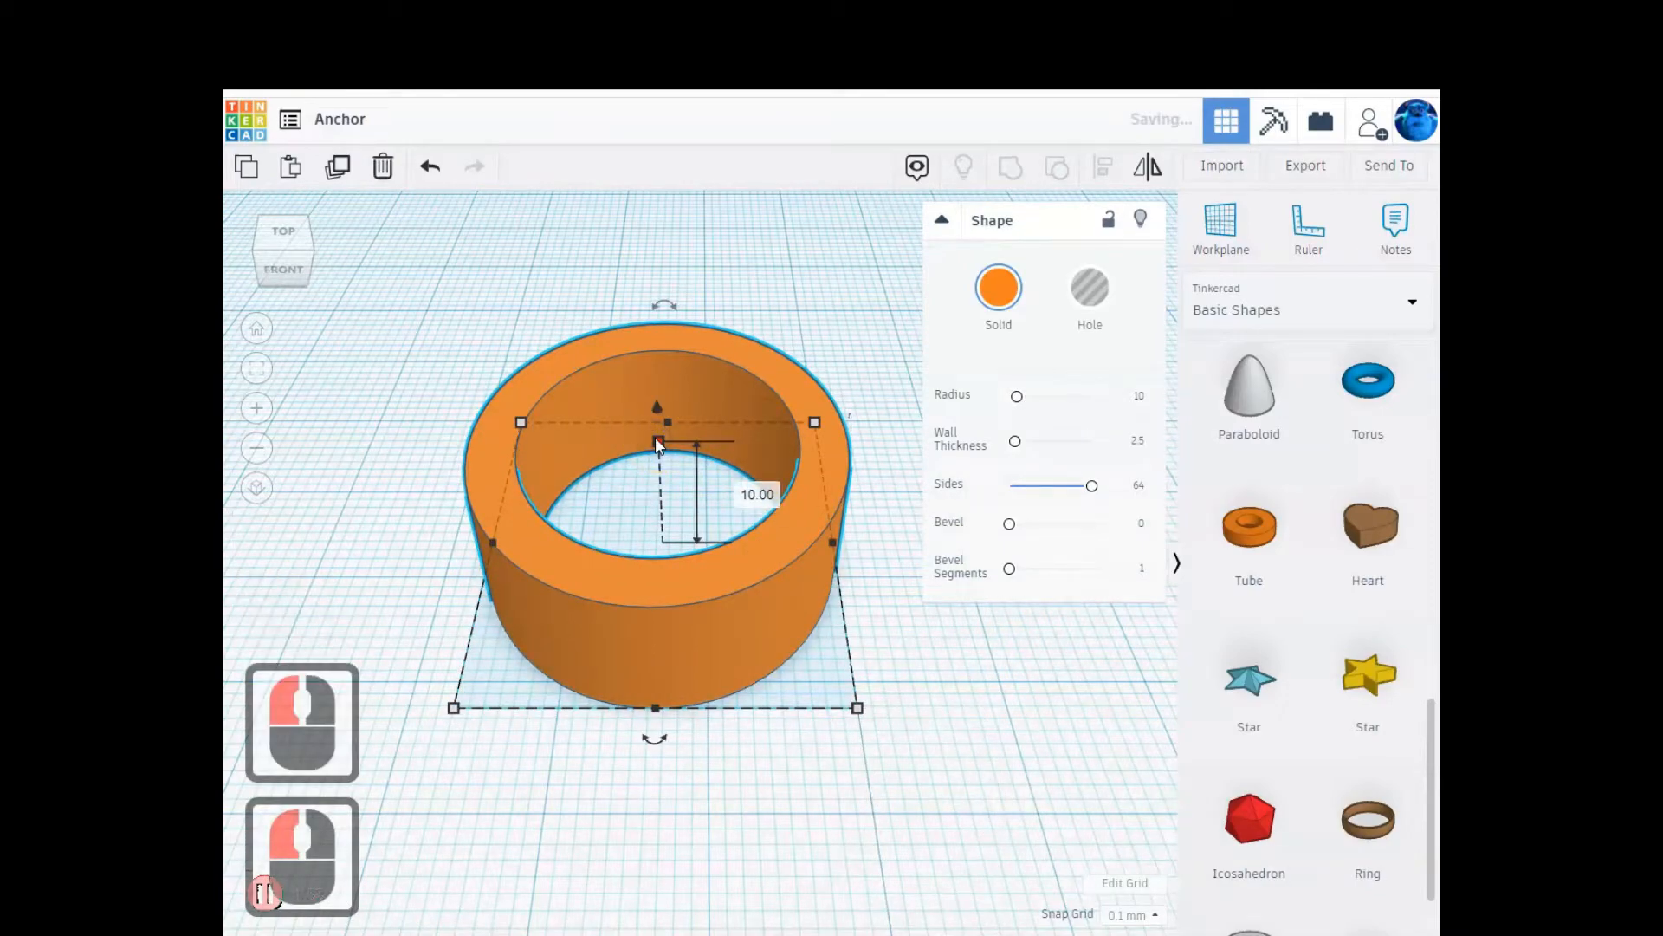
{"action": "left_click", "coordinate": [756, 494]}
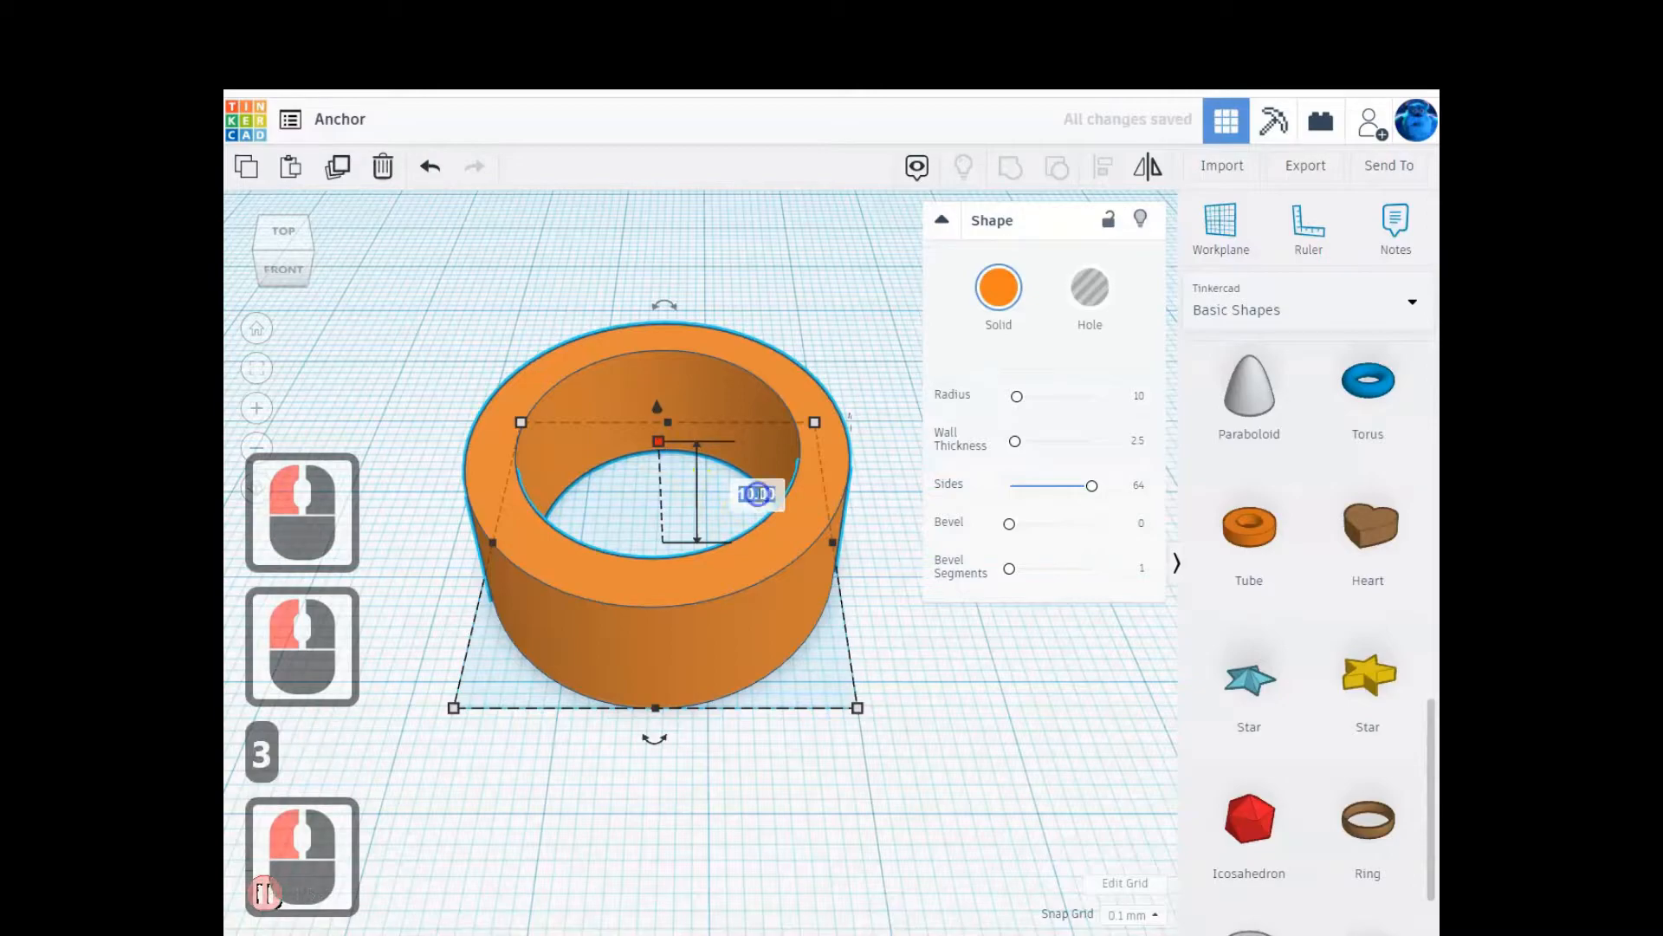
{"action": "type", "text": "3"}
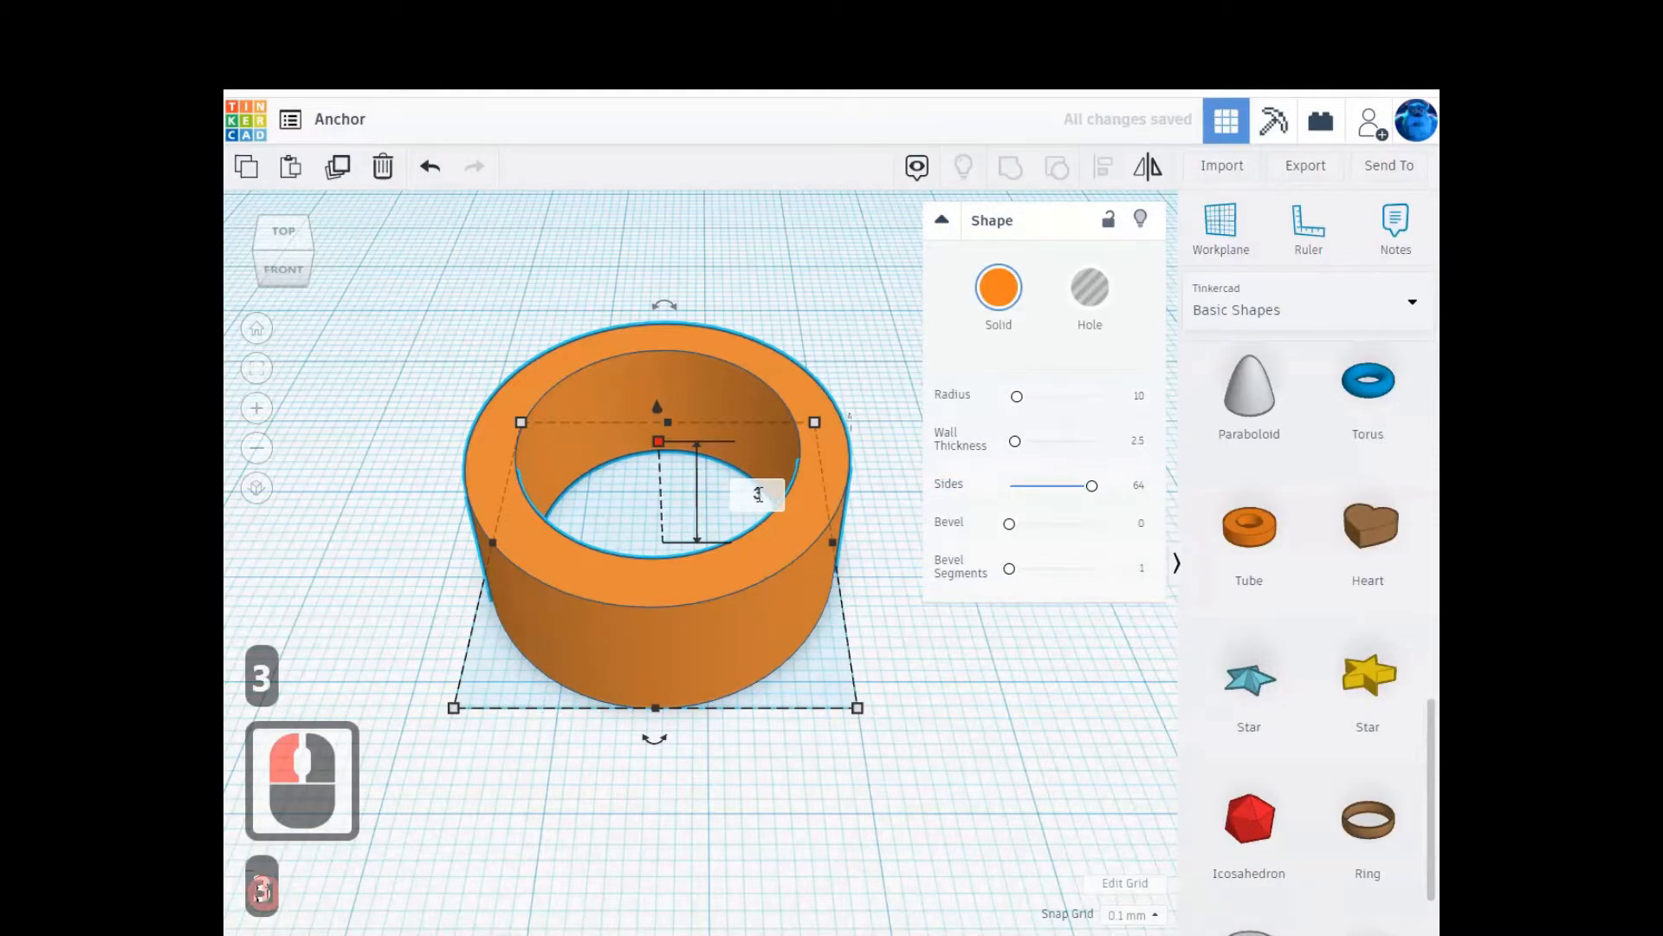
{"action": "key", "text": "Return"}
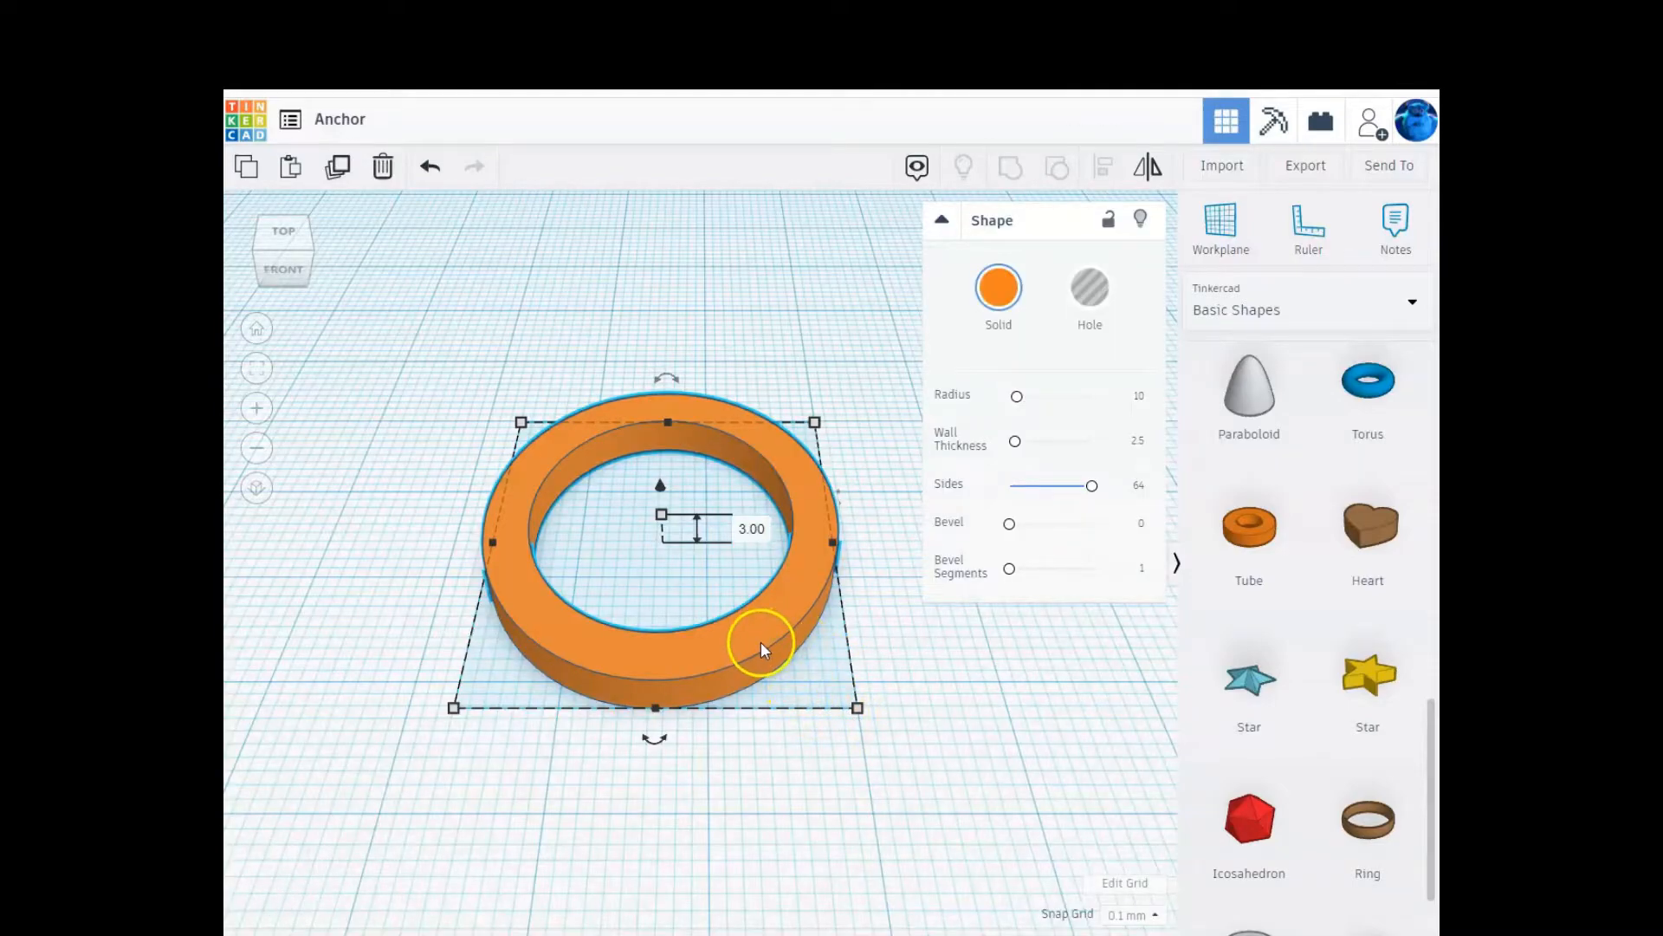
- Bring the finished anchor beside the orange ring to compare them, and return it to the workplane's far corner
{"action": "scroll", "coordinate": [1282, 610], "scroll_direction": "up", "scroll_amount": 14}
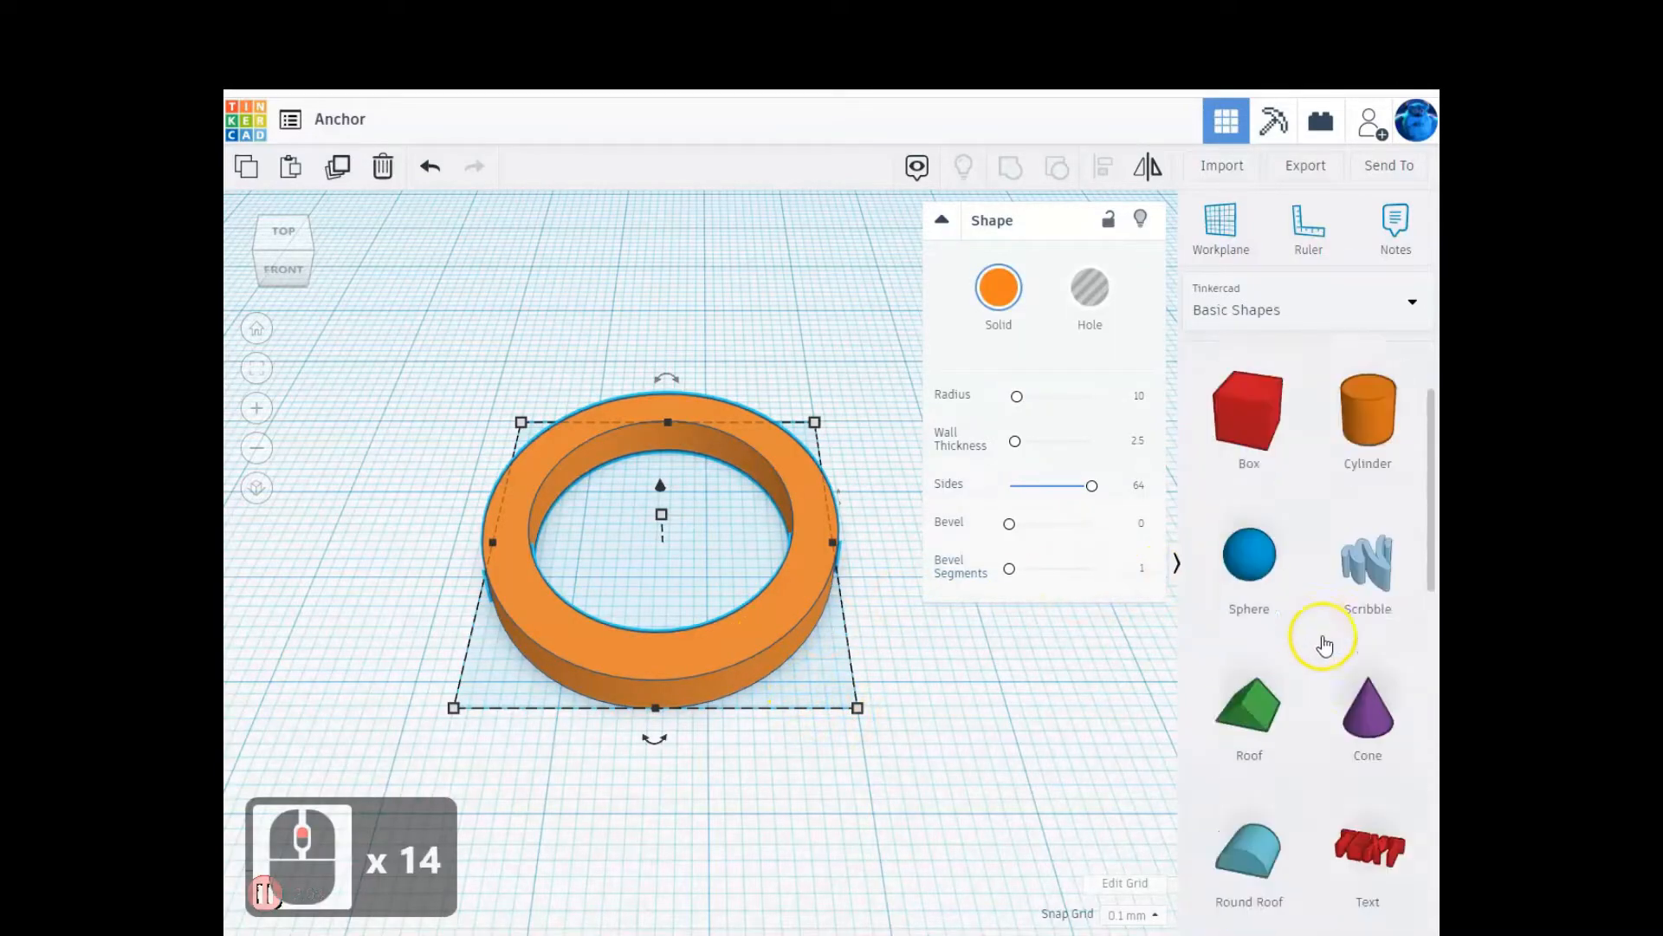
{"action": "scroll", "coordinate": [828, 719], "scroll_direction": "down", "scroll_amount": 6}
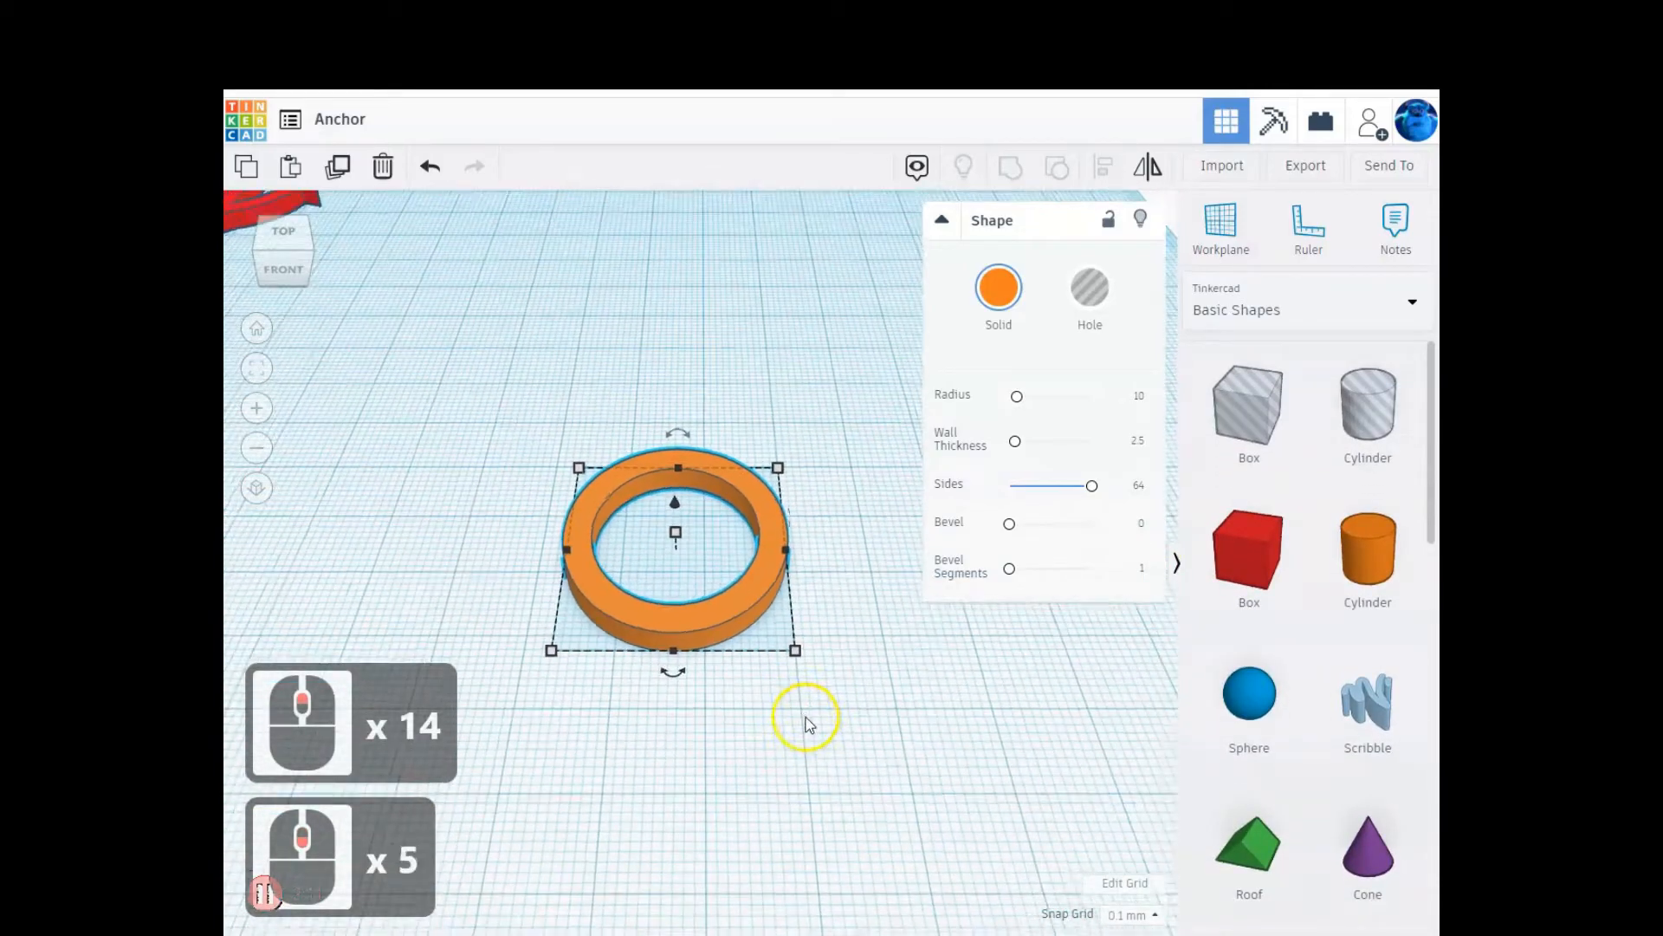
{"action": "left_click_drag", "start_coordinate": [362, 263], "coordinate": [741, 376]}
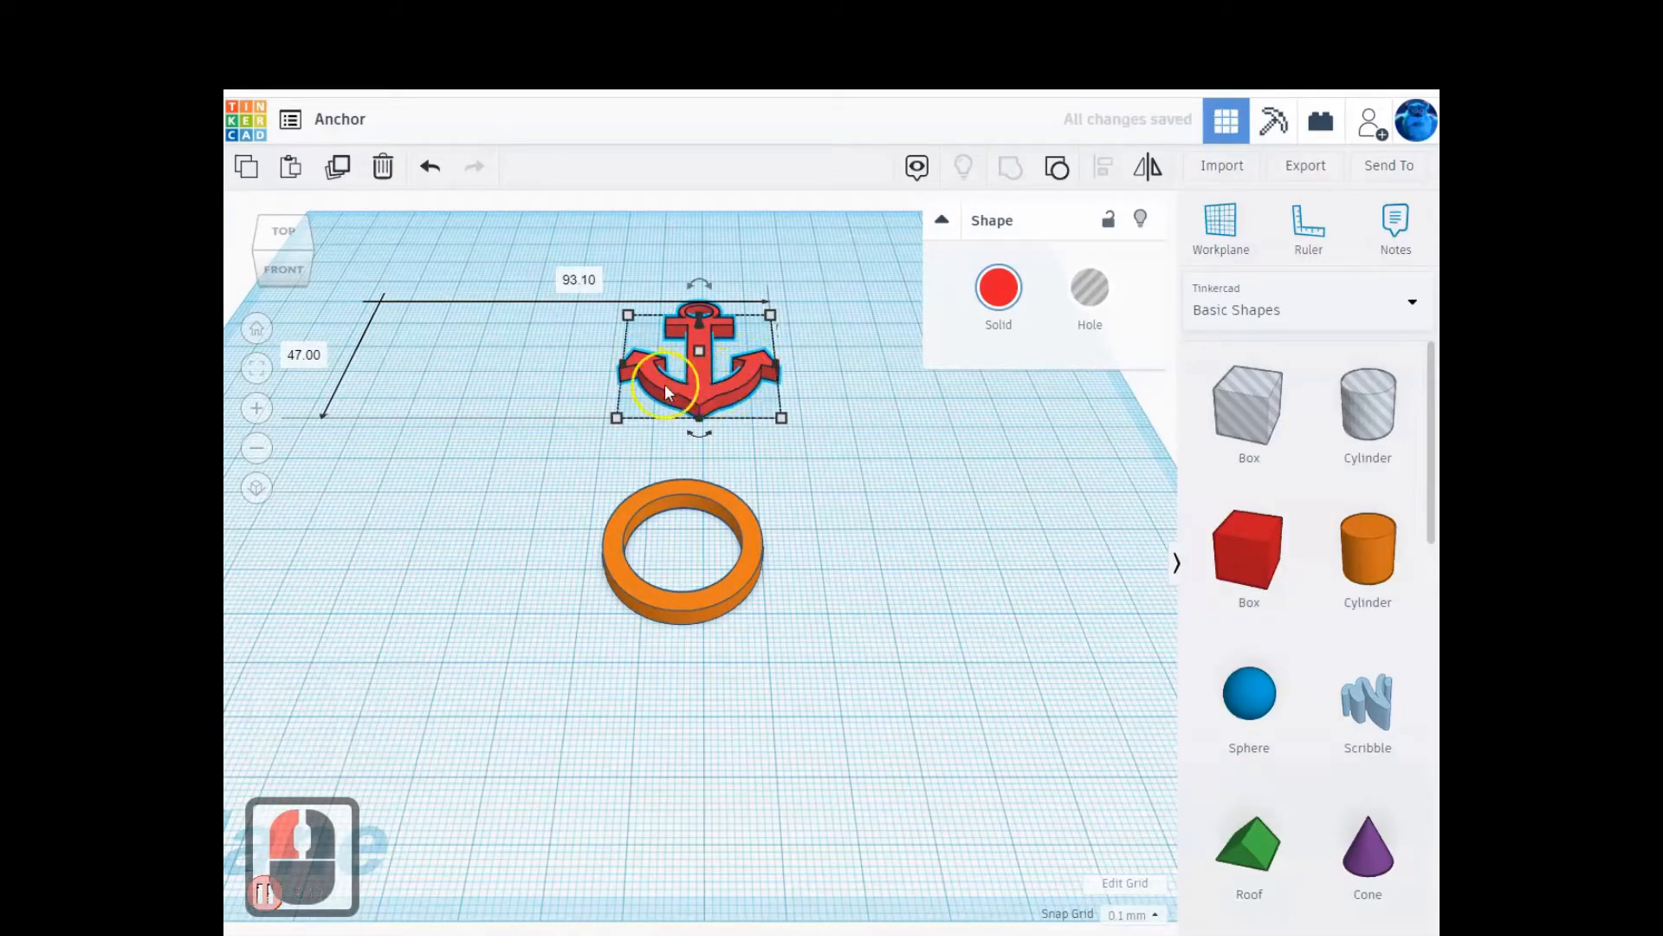
{"action": "left_click_drag", "start_coordinate": [698, 377], "coordinate": [345, 268]}
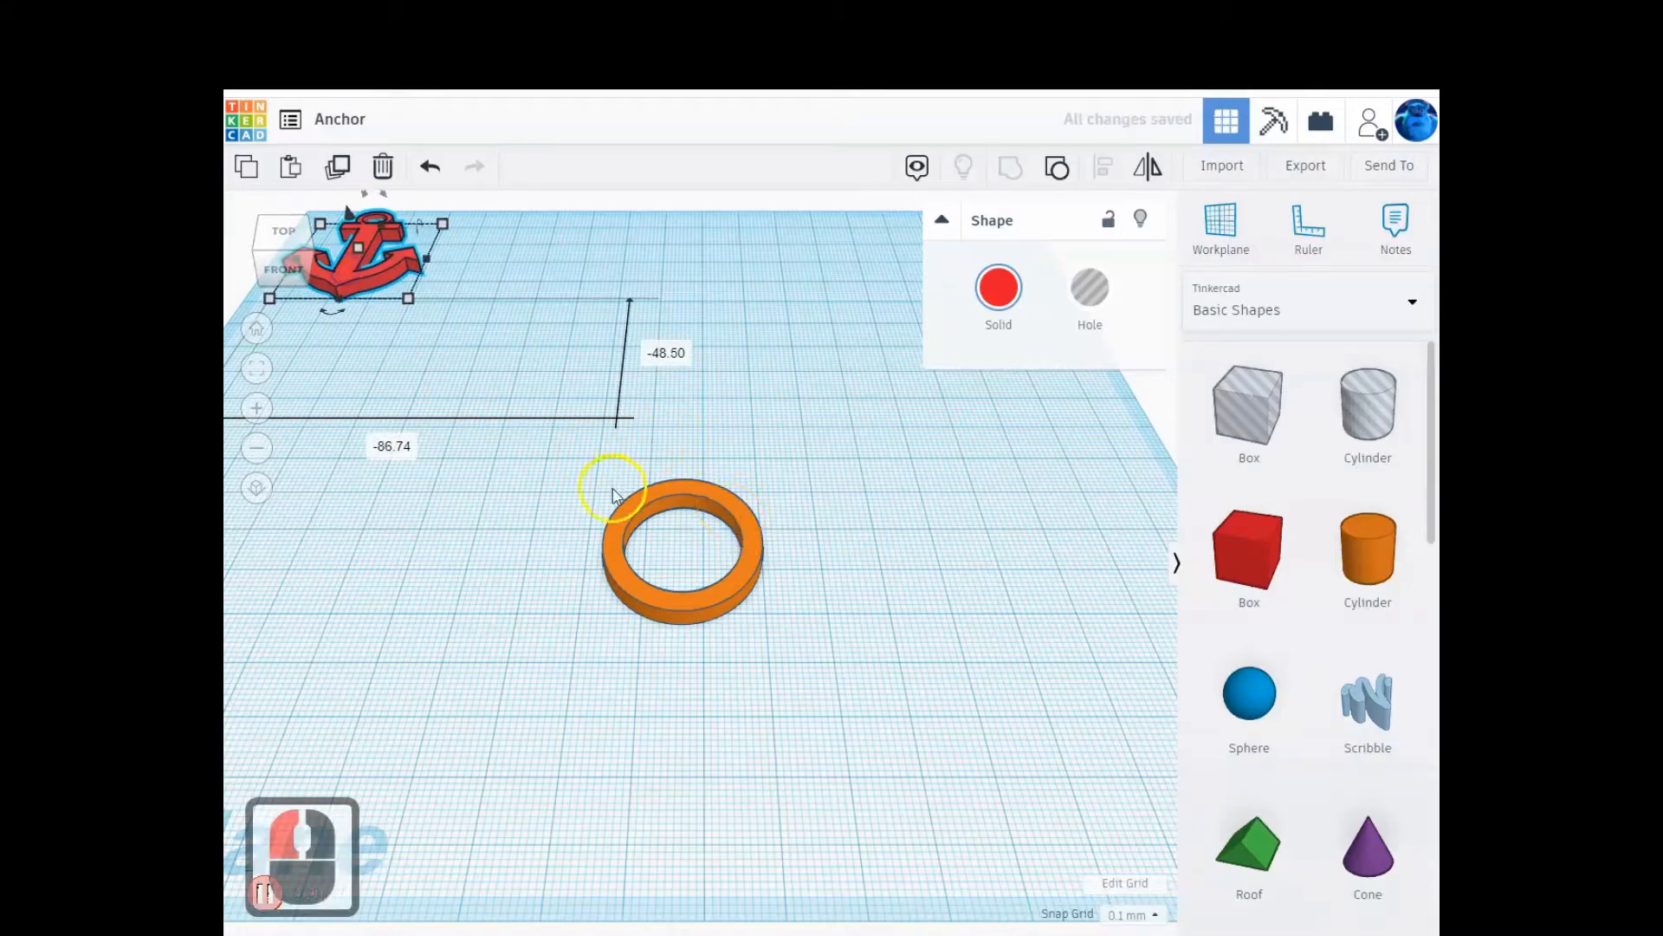
- Place a Box hole over the back of the orange ring and set its width to 35 mm
{"action": "left_click", "coordinate": [659, 496]}
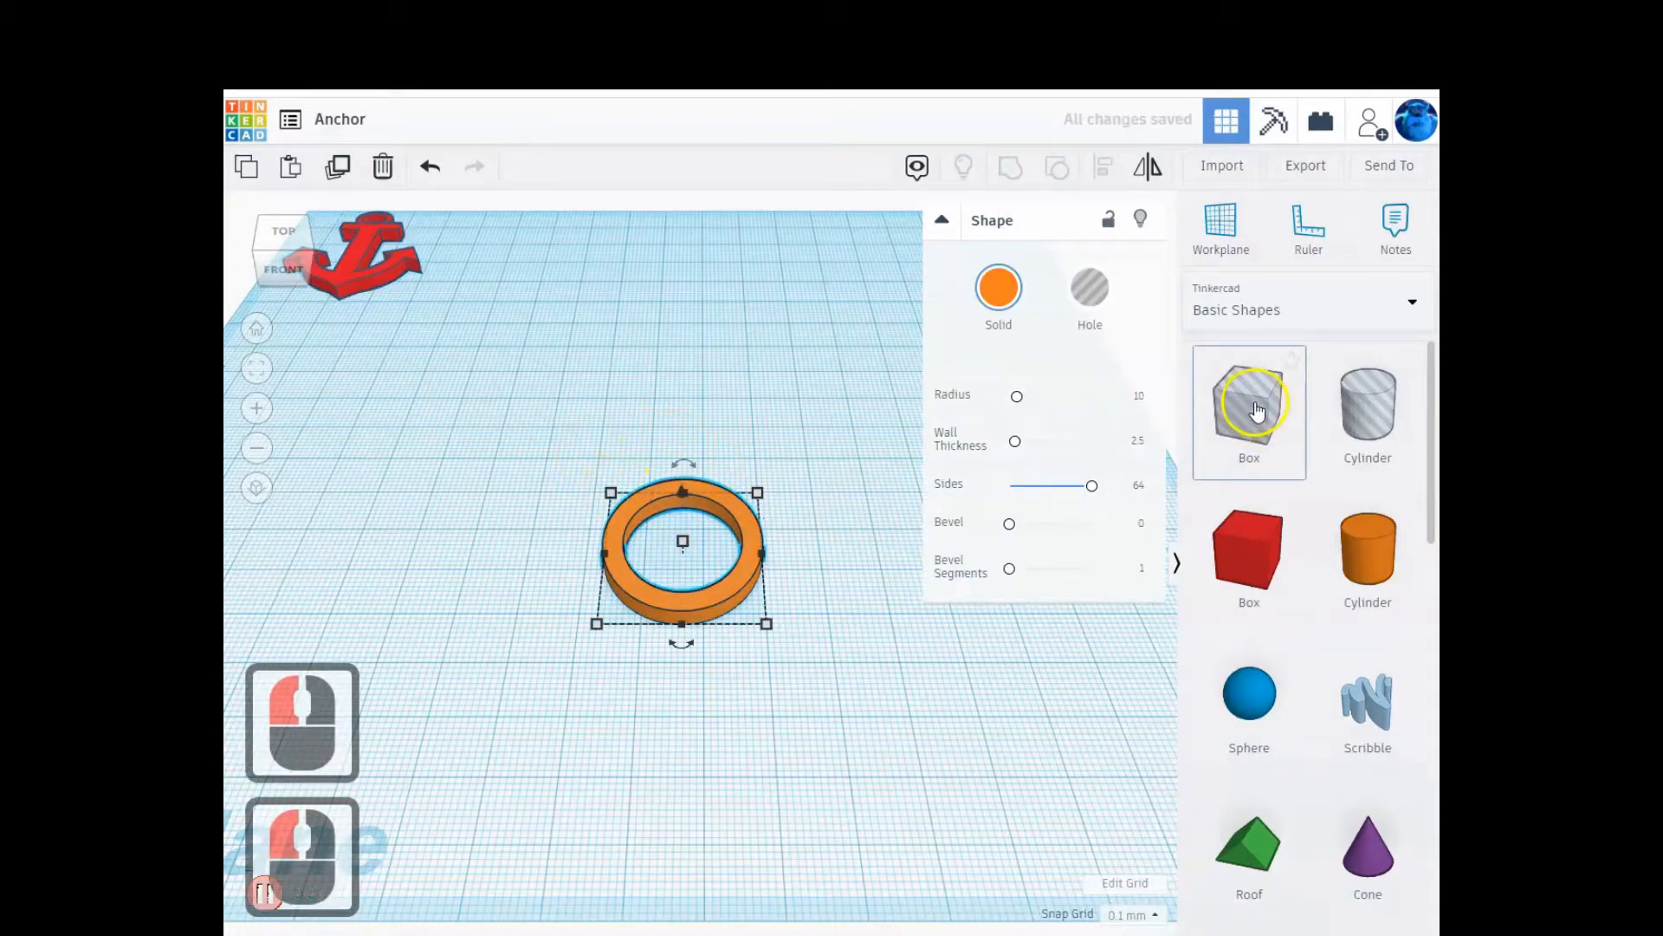
{"action": "left_click_drag", "start_coordinate": [1257, 411], "coordinate": [624, 502]}
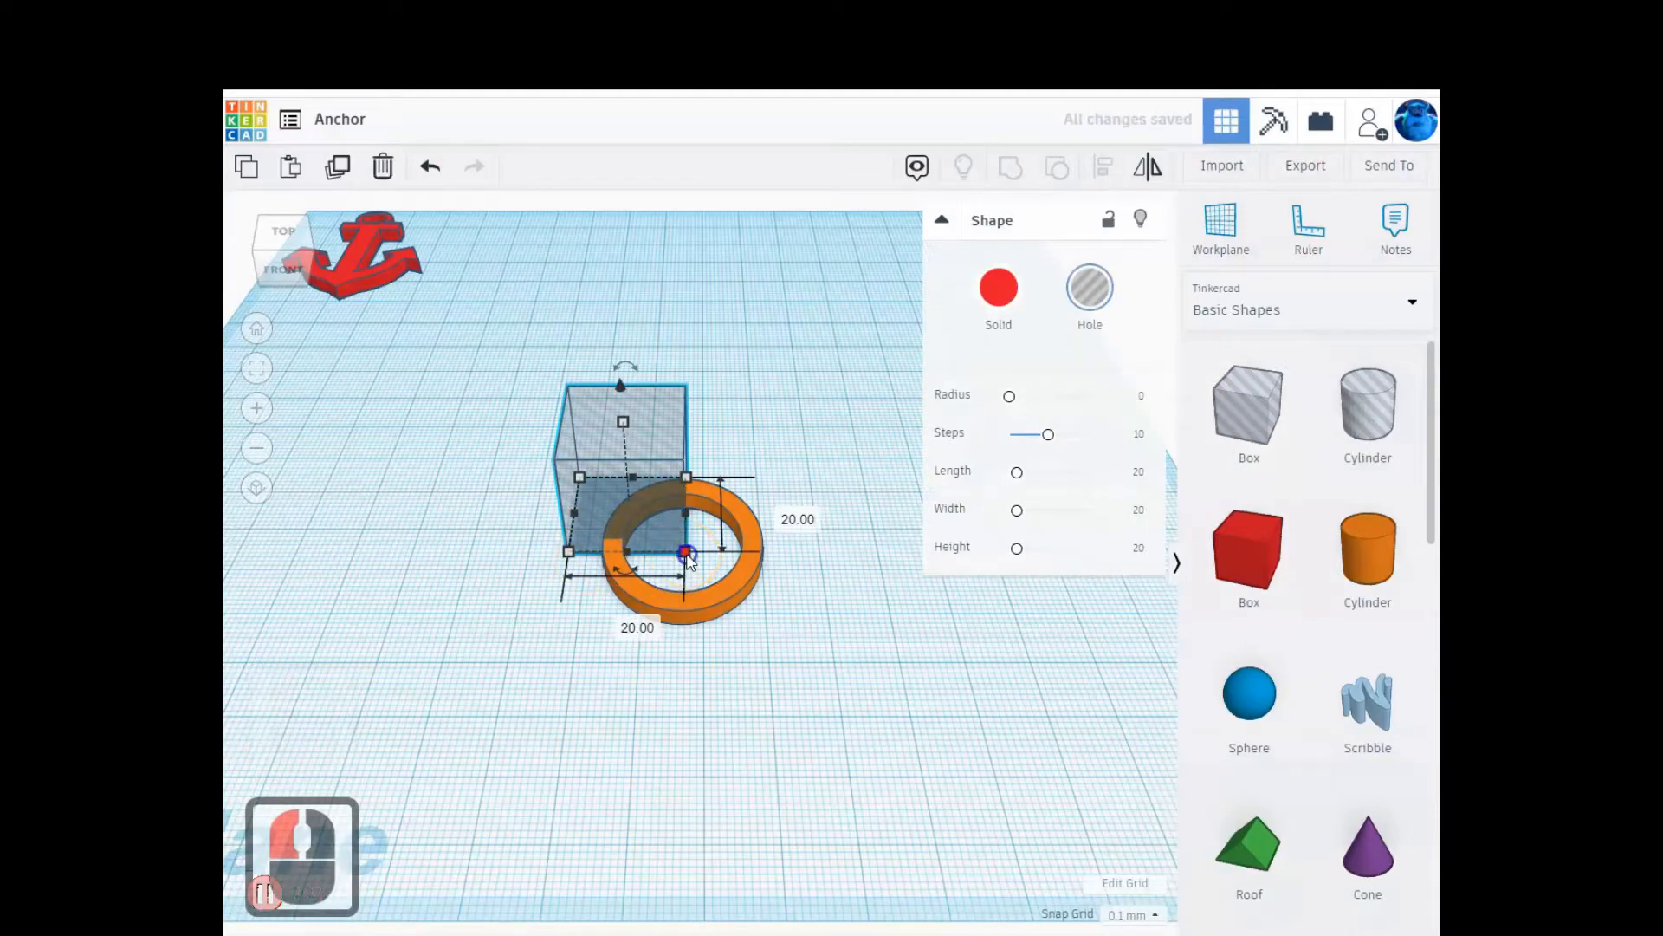
{"action": "left_click", "coordinate": [626, 621]}
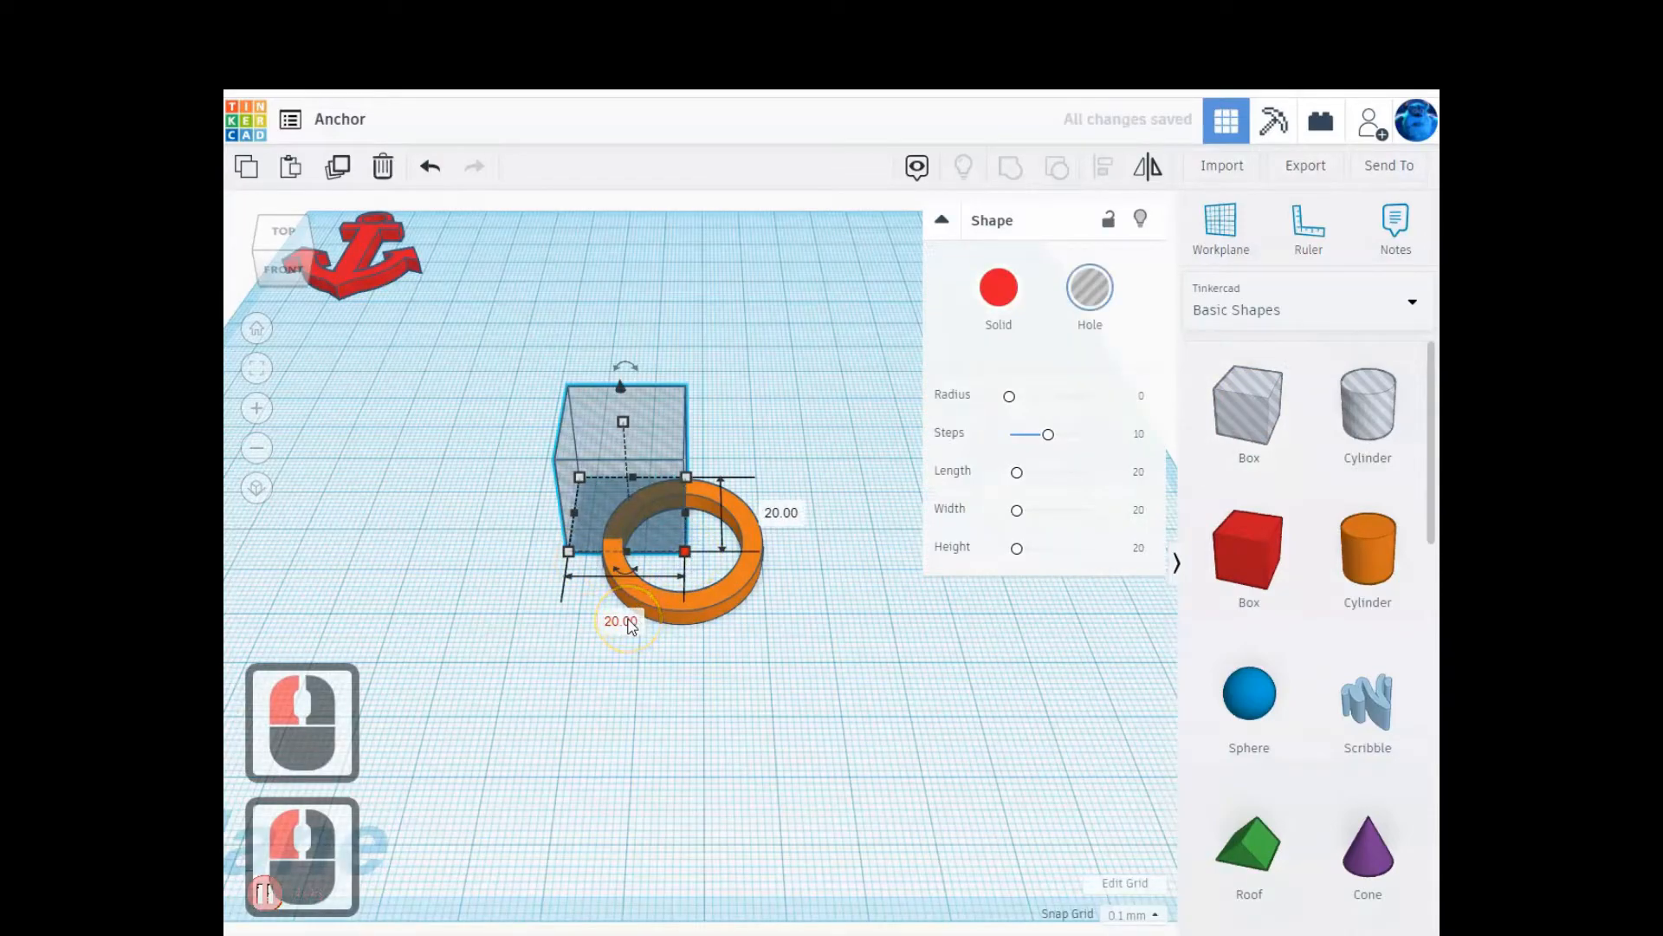
{"action": "type", "text": "35"}
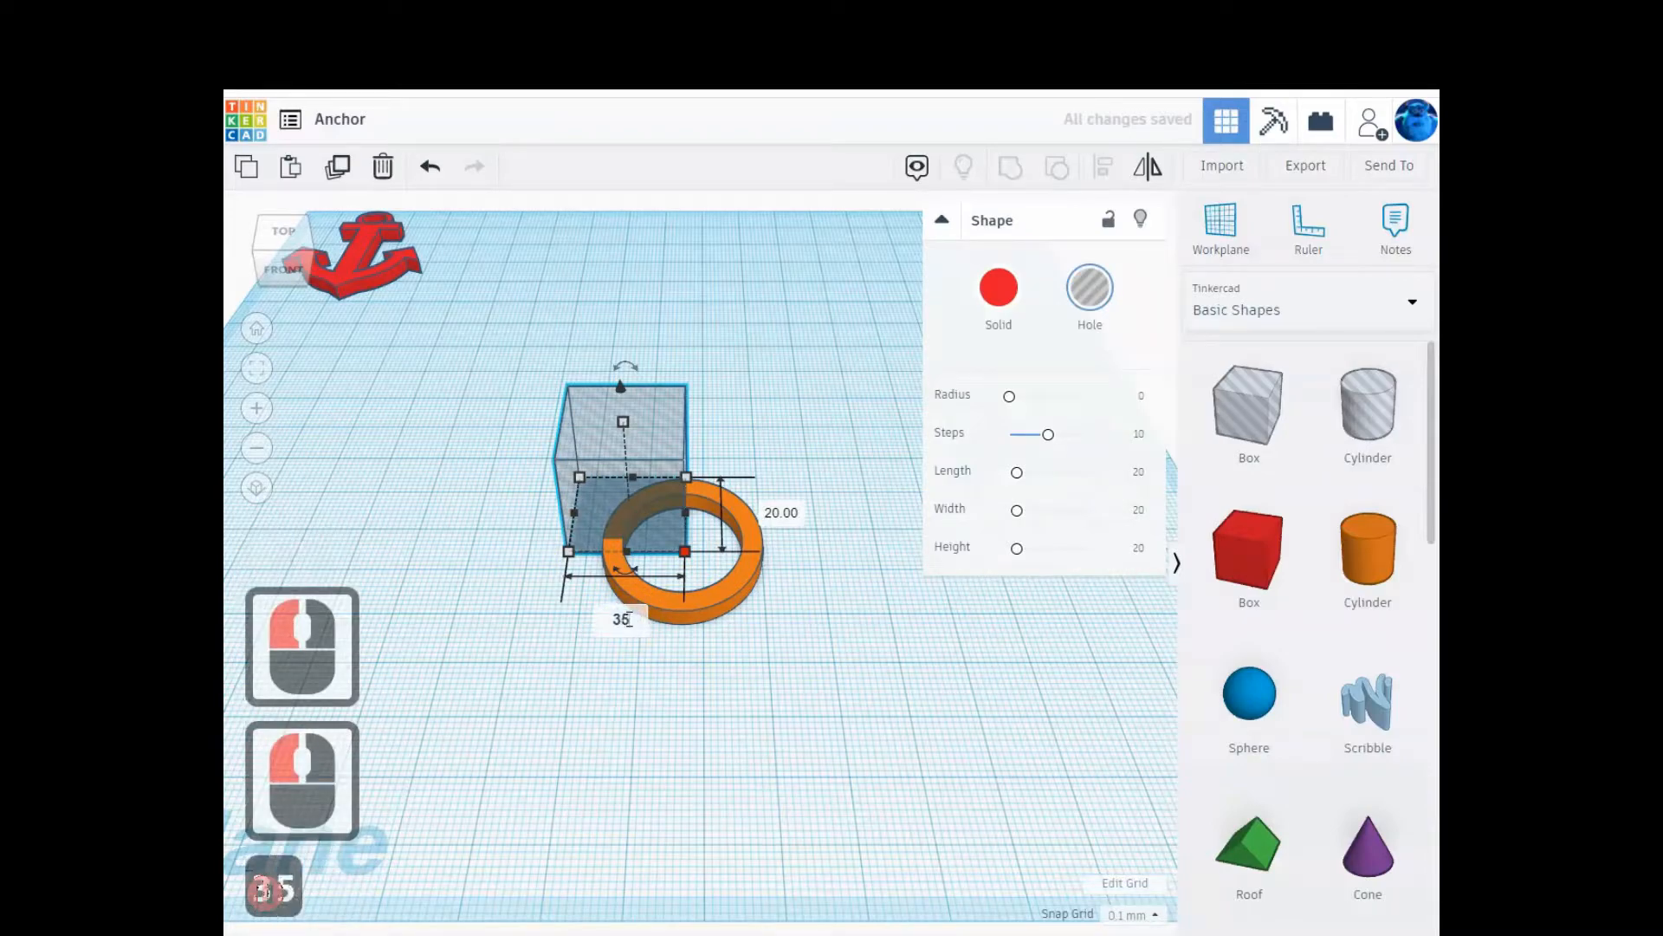
{"action": "key", "text": "Return"}
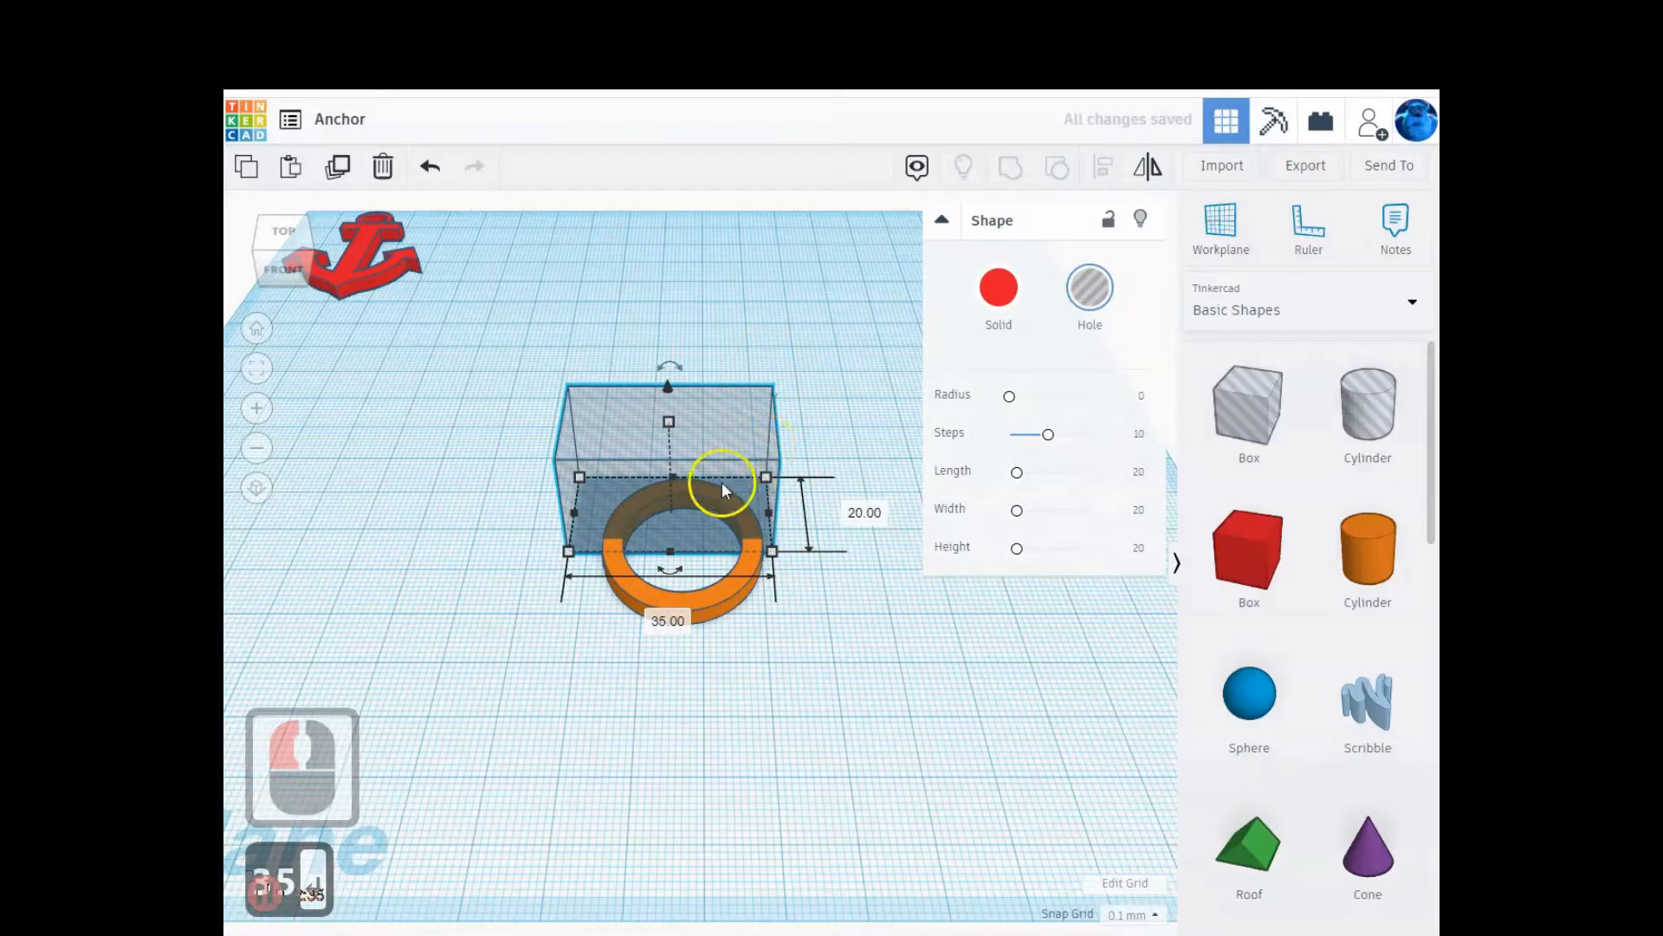
- Adjust the box hole to cover the ring's back half, and group it with the ring to leave the front half-arc
{"action": "mouse_move", "coordinate": [762, 471]}
{"action": "left_mouse_down"}
{"action": "mouse_move", "coordinate": [784, 434]}
{"action": "mouse_move", "coordinate": [793, 444]}
{"action": "mouse_move", "coordinate": [732, 460]}
{"action": "left_mouse_up"}
{"action": "right_click_drag", "start_coordinate": [790, 601], "coordinate": [798, 661]}
{"action": "left_click", "coordinate": [630, 530]}
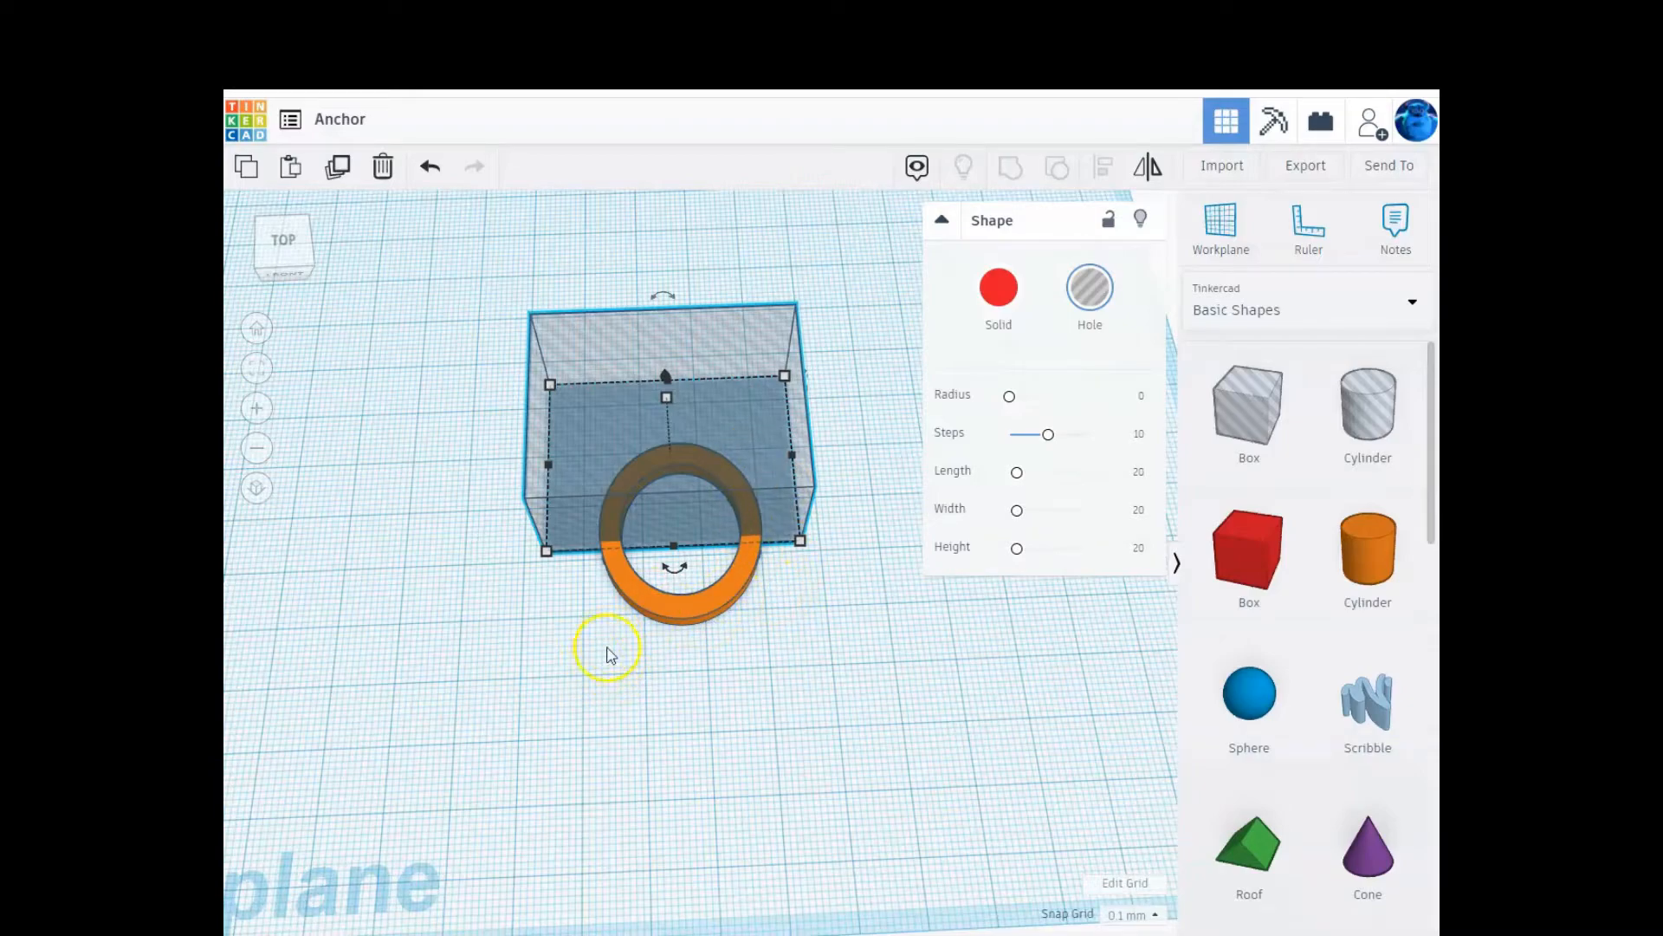
{"action": "left_click_drag", "start_coordinate": [587, 661], "coordinate": [793, 423]}
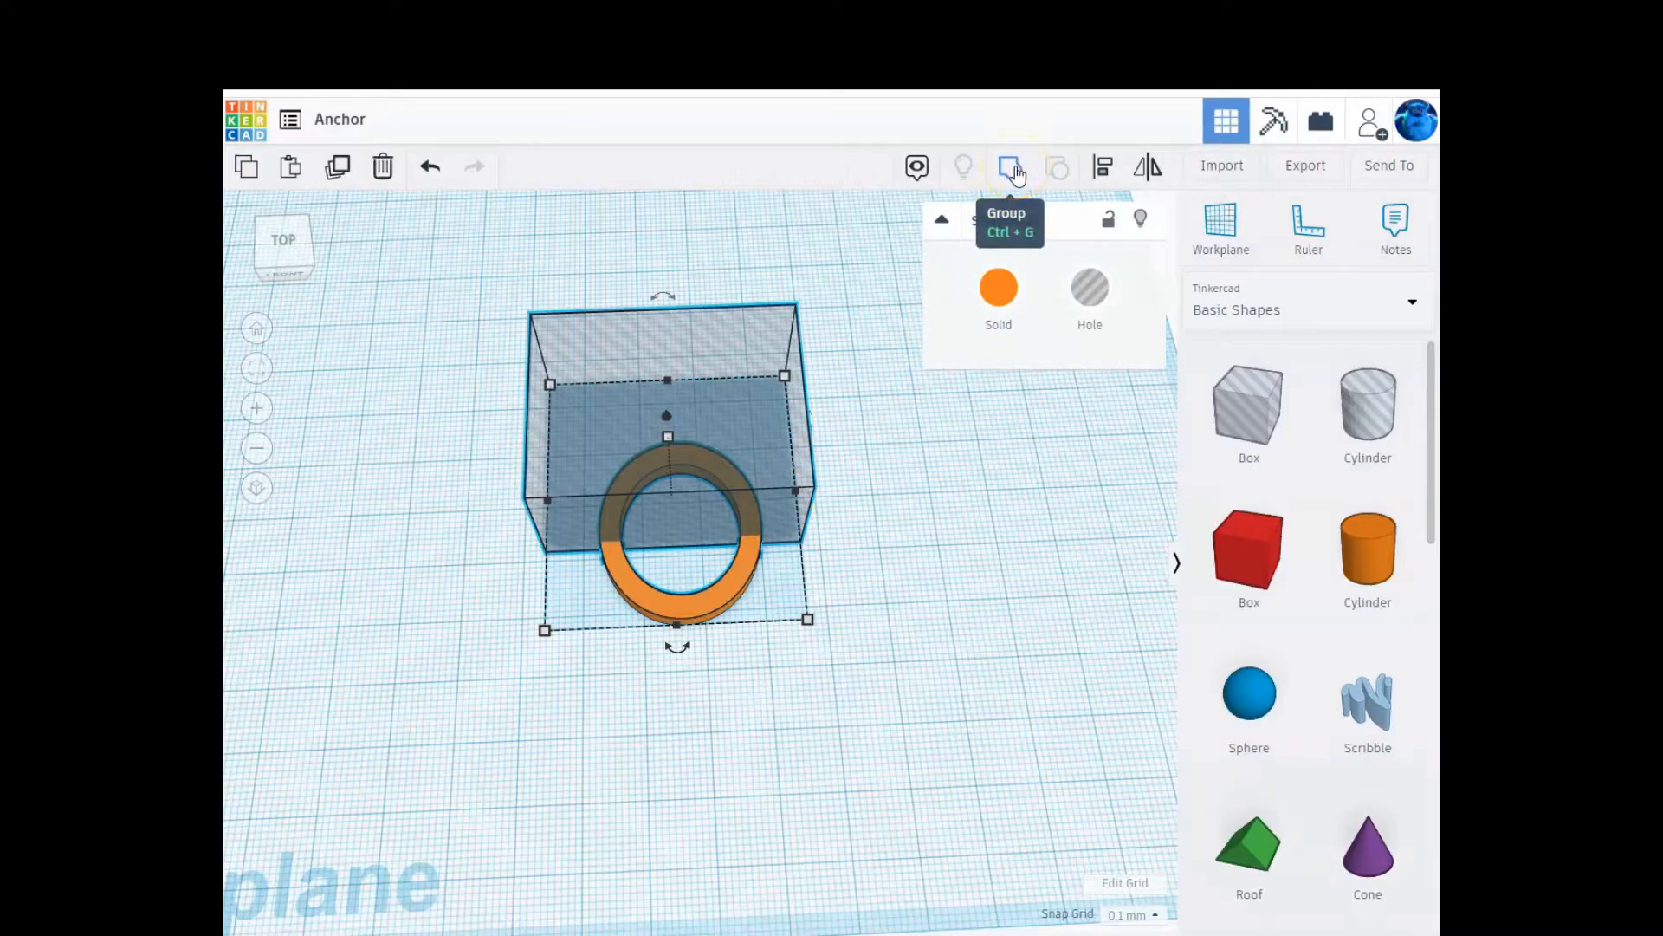
{"action": "key", "text": "ctrl+g"}
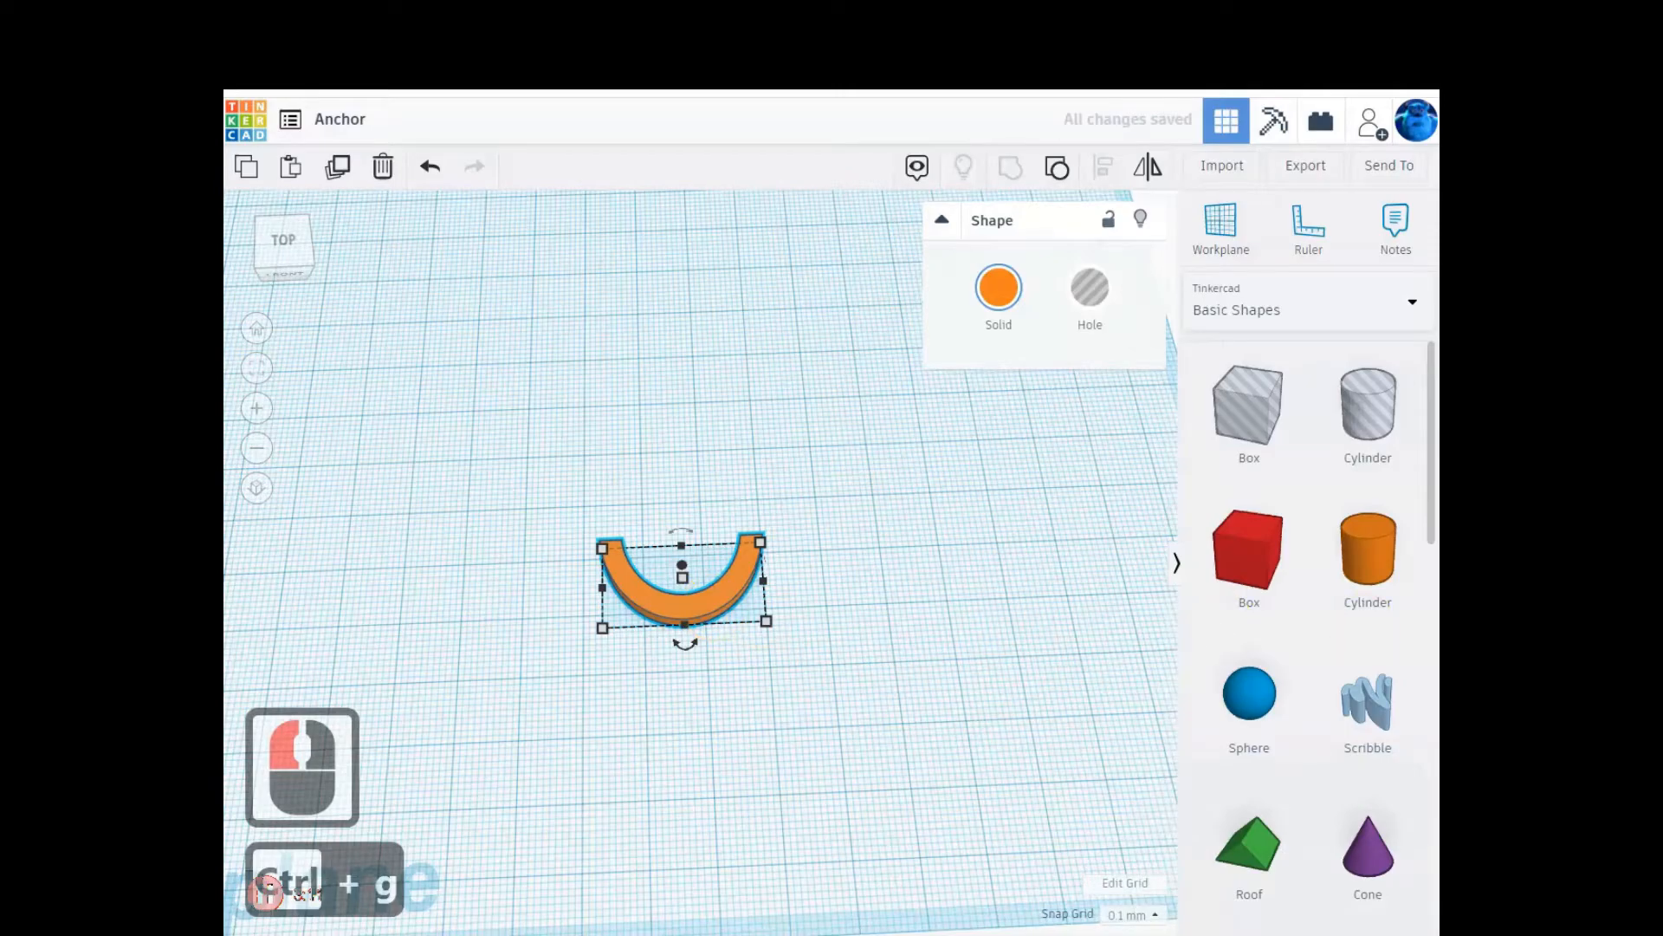
- Place a solid Box behind the orange half-arc and set its width to 5 mm
{"action": "scroll", "coordinate": [1243, 667], "scroll_direction": "down", "scroll_amount": 5}
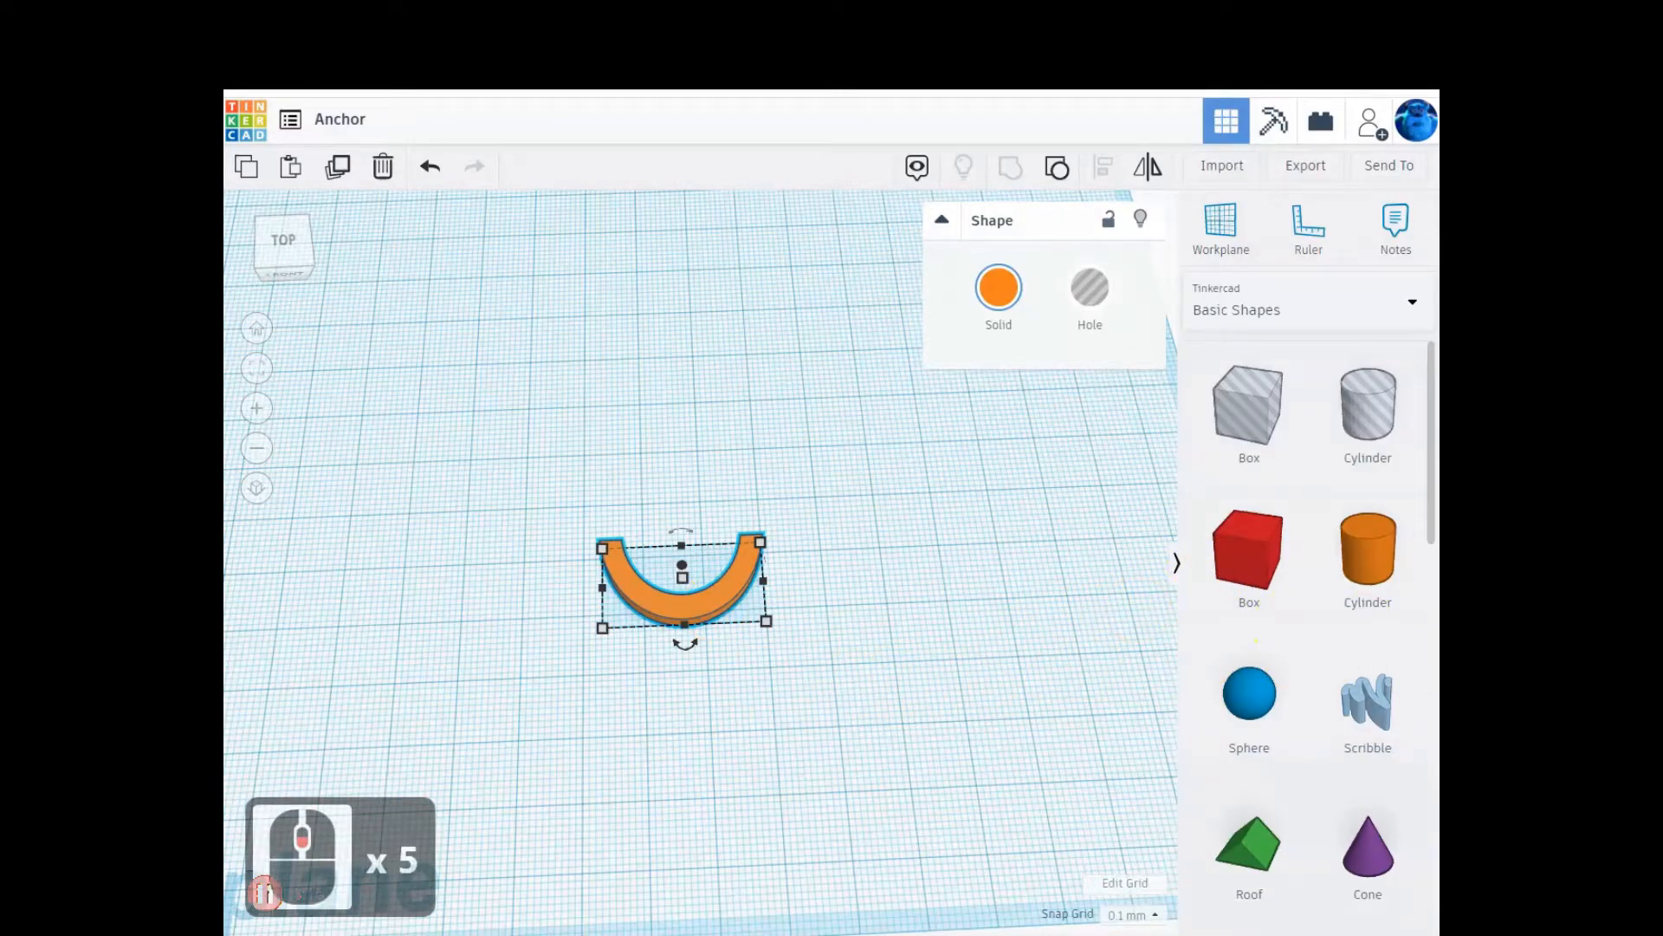
{"action": "scroll", "coordinate": [1243, 667], "scroll_direction": "down", "scroll_amount": 6}
{"action": "scroll", "coordinate": [1360, 636], "scroll_direction": "down", "scroll_amount": 4}
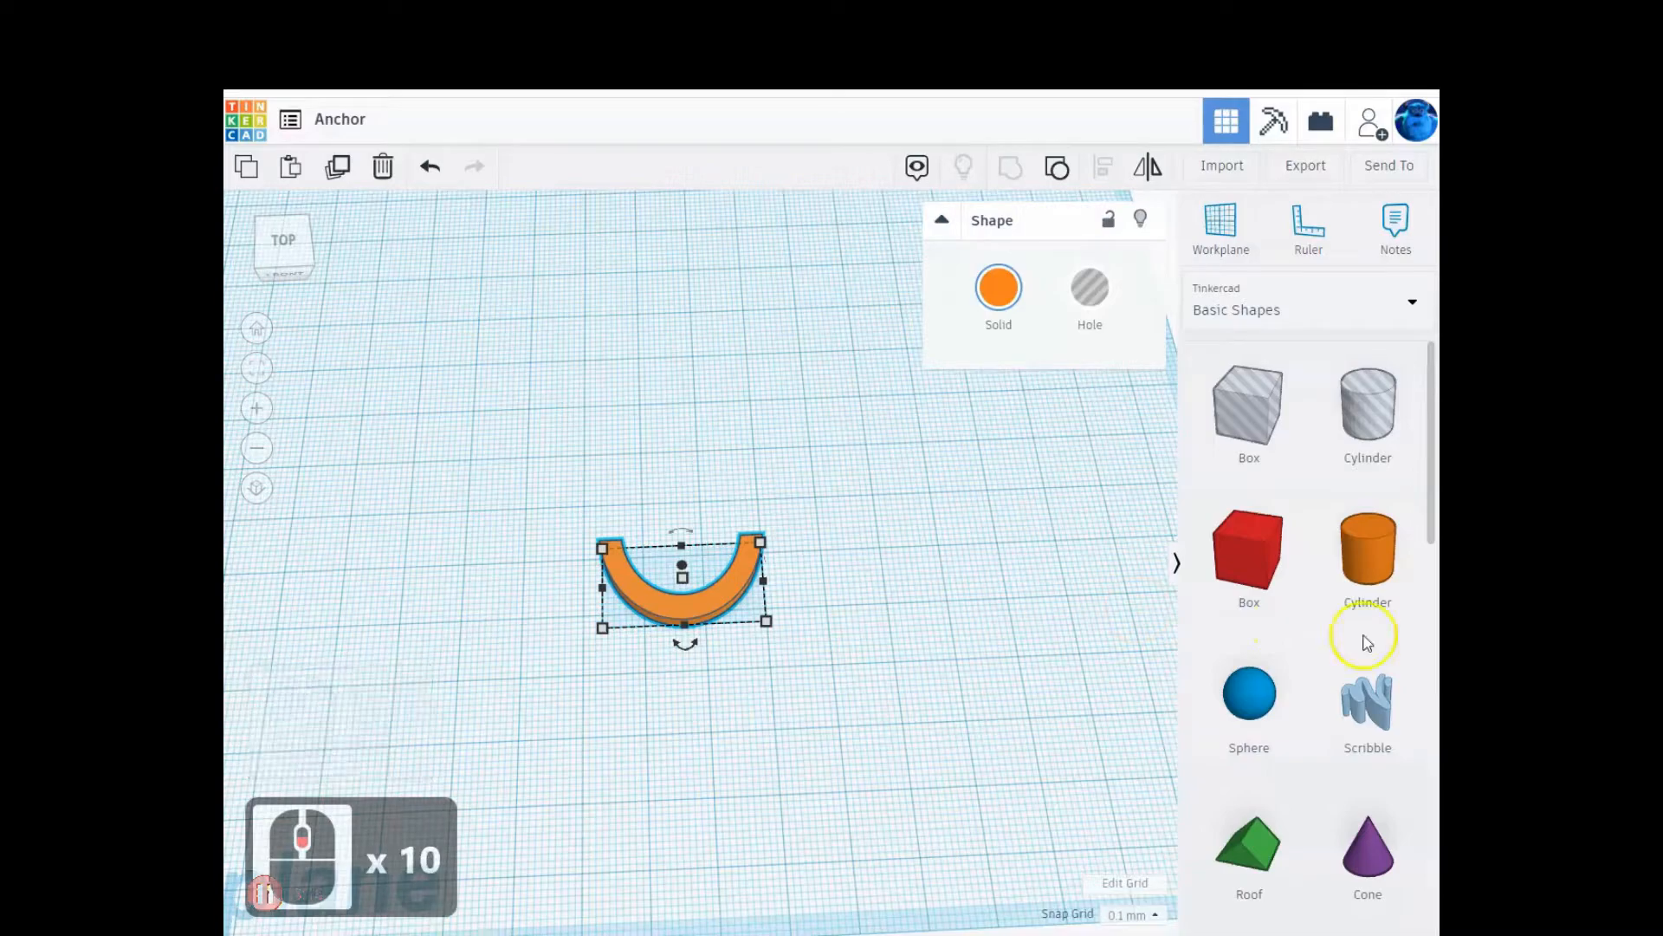
{"action": "left_click_drag", "start_coordinate": [1265, 572], "coordinate": [672, 456]}
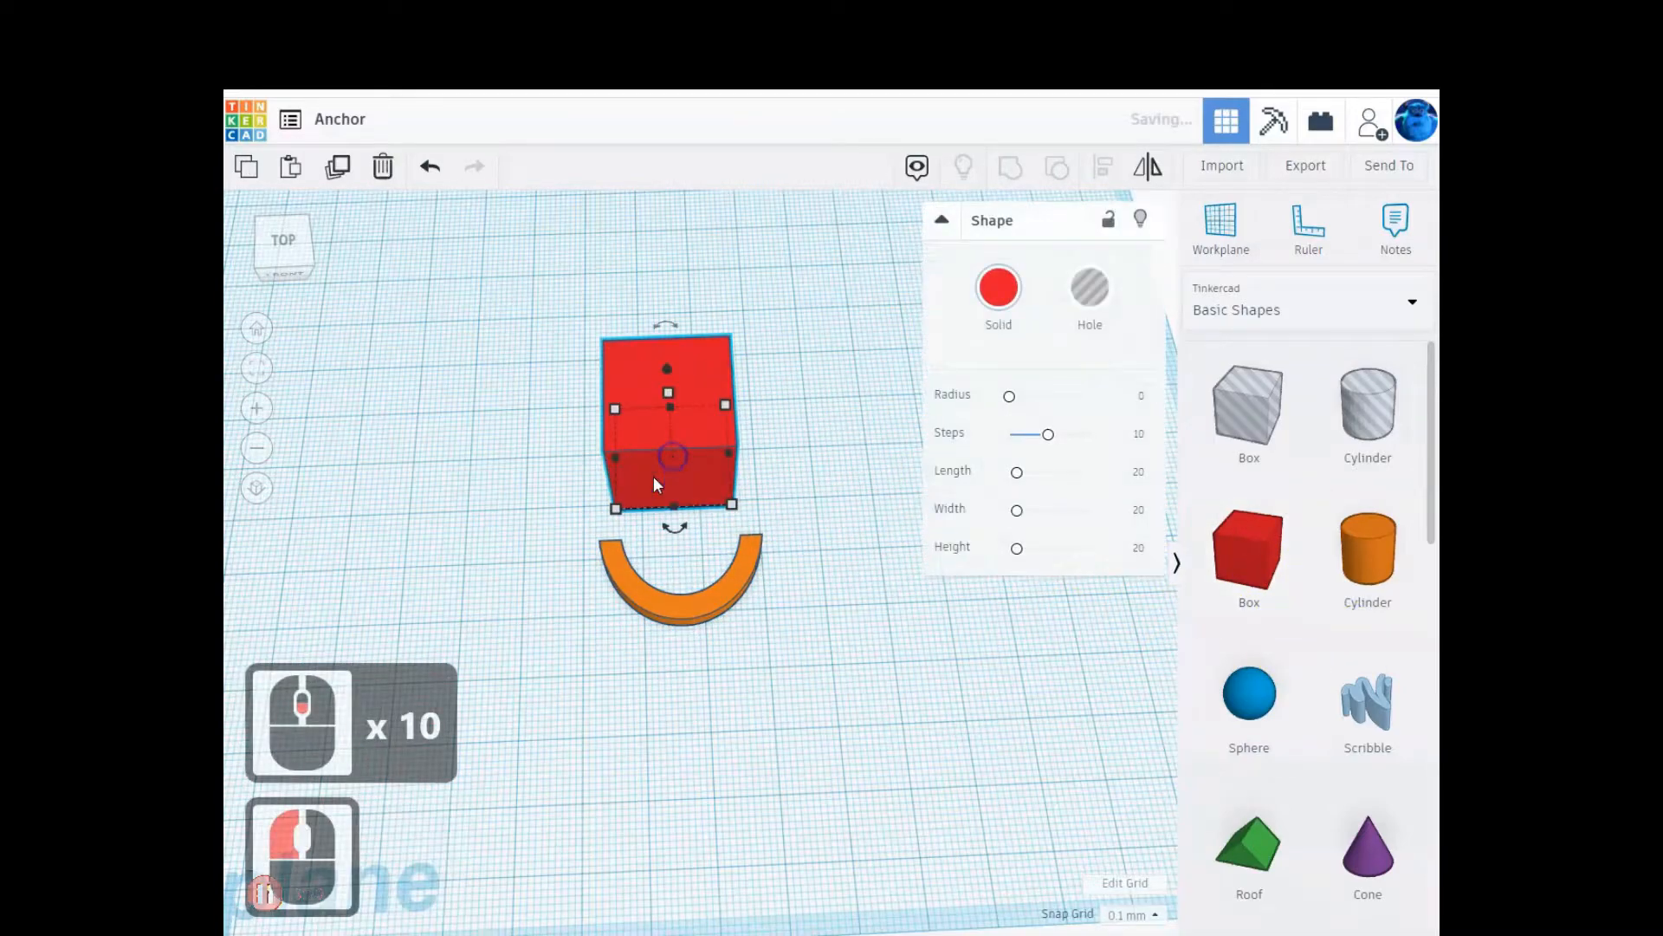
{"action": "left_click_drag", "start_coordinate": [616, 509], "coordinate": [617, 515]}
{"action": "left_click", "coordinate": [614, 510]}
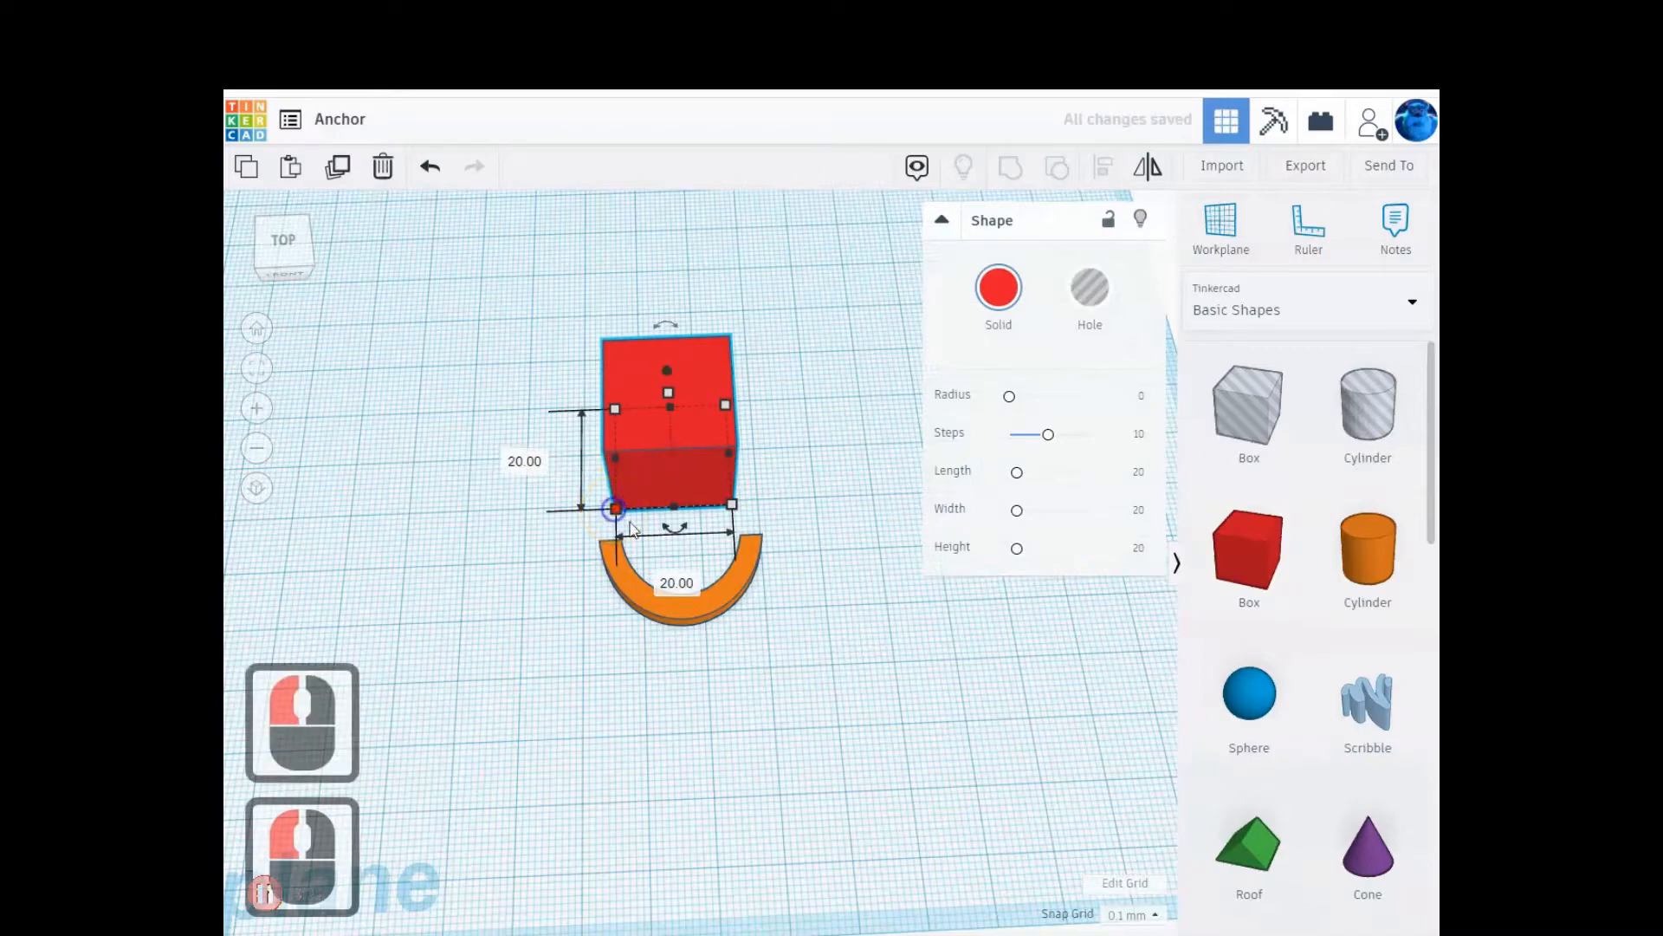
{"action": "left_click", "coordinate": [683, 584]}
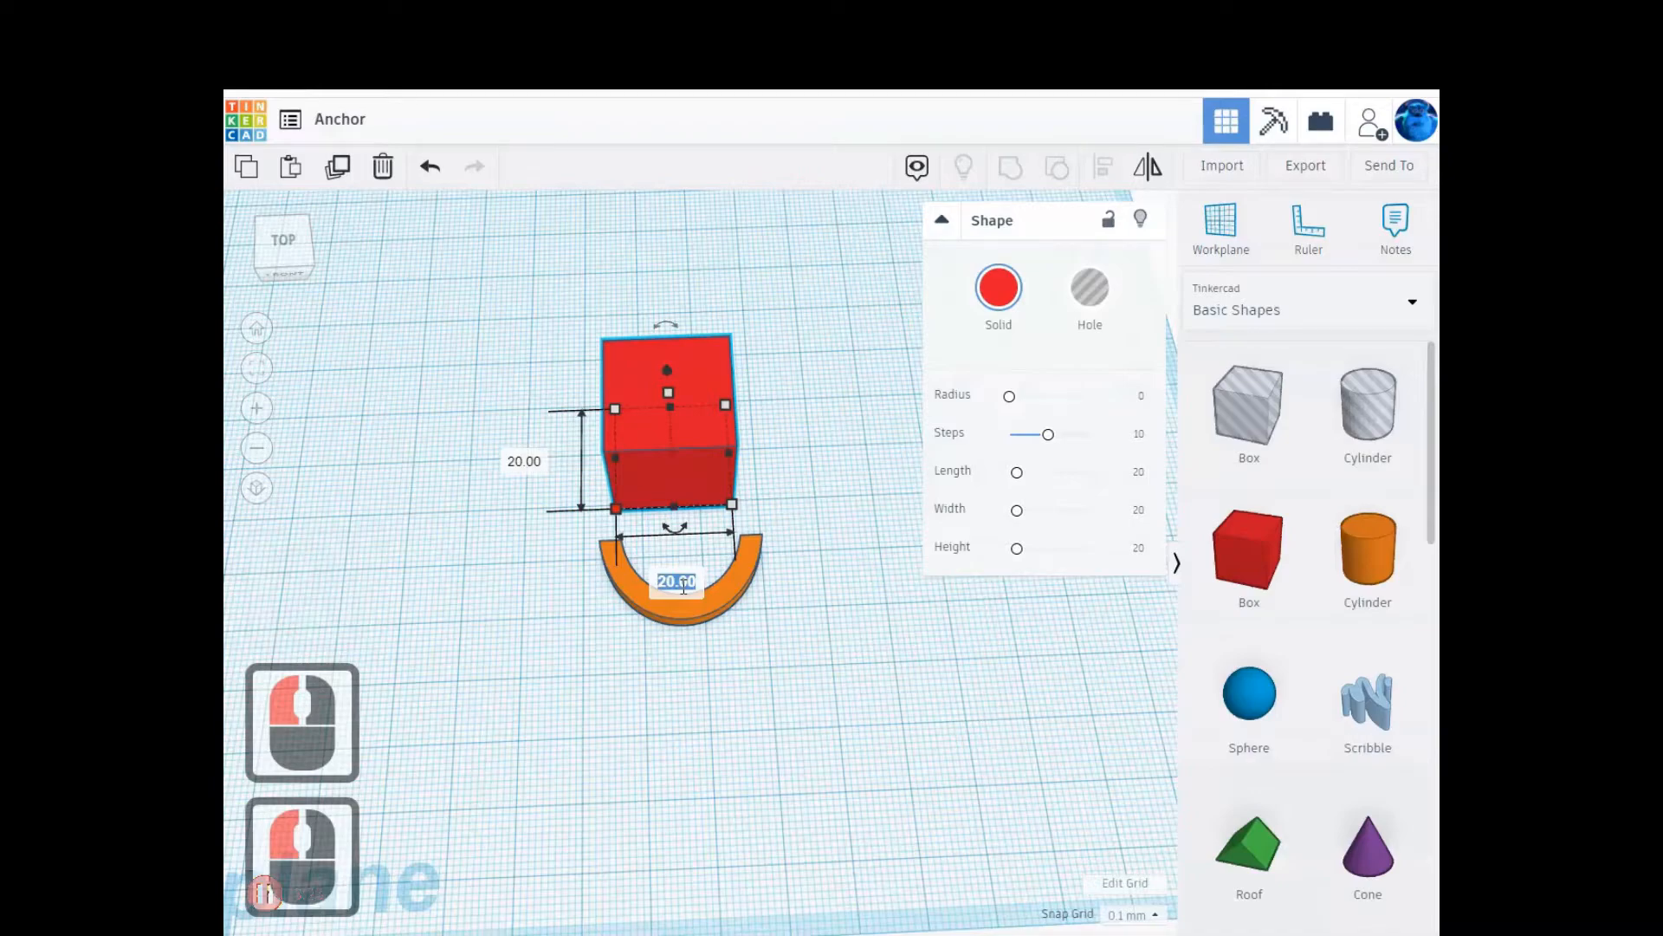
{"action": "type", "text": "5"}
{"action": "key", "text": "Return"}
{"action": "left_click", "coordinate": [681, 567]}
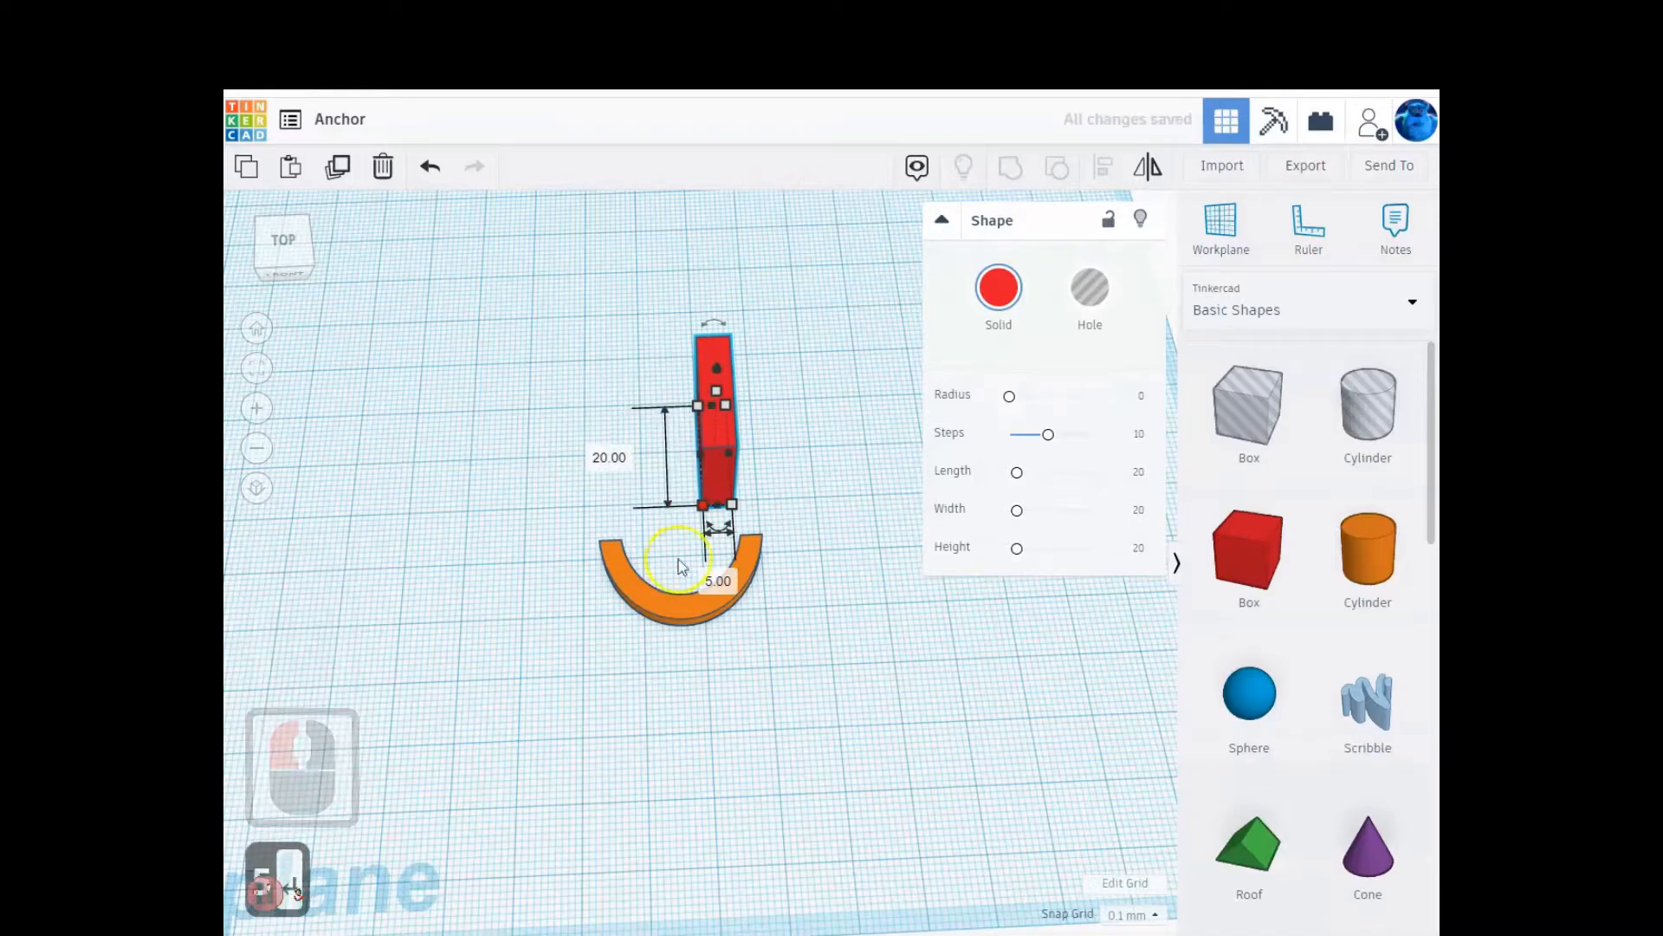
- Set the narrow red box's length to 25 mm and its height to 3 mm
{"action": "left_click", "coordinate": [604, 456]}
{"action": "type", "text": "25"}
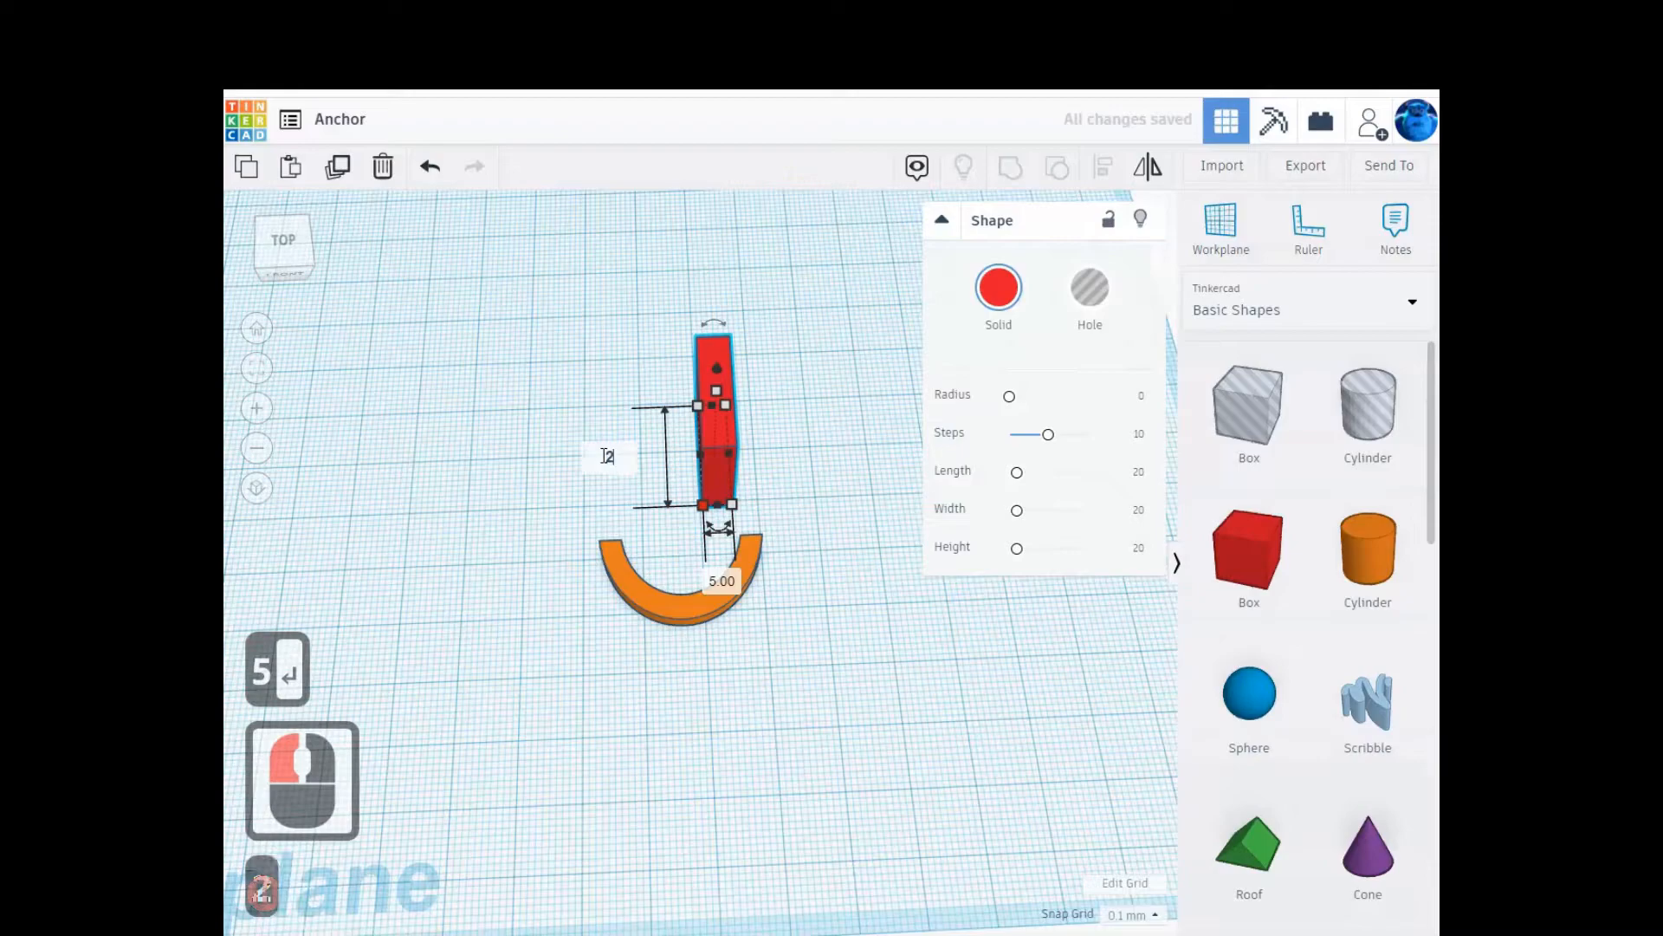
{"action": "key", "text": "Return"}
{"action": "left_click", "coordinate": [725, 407]}
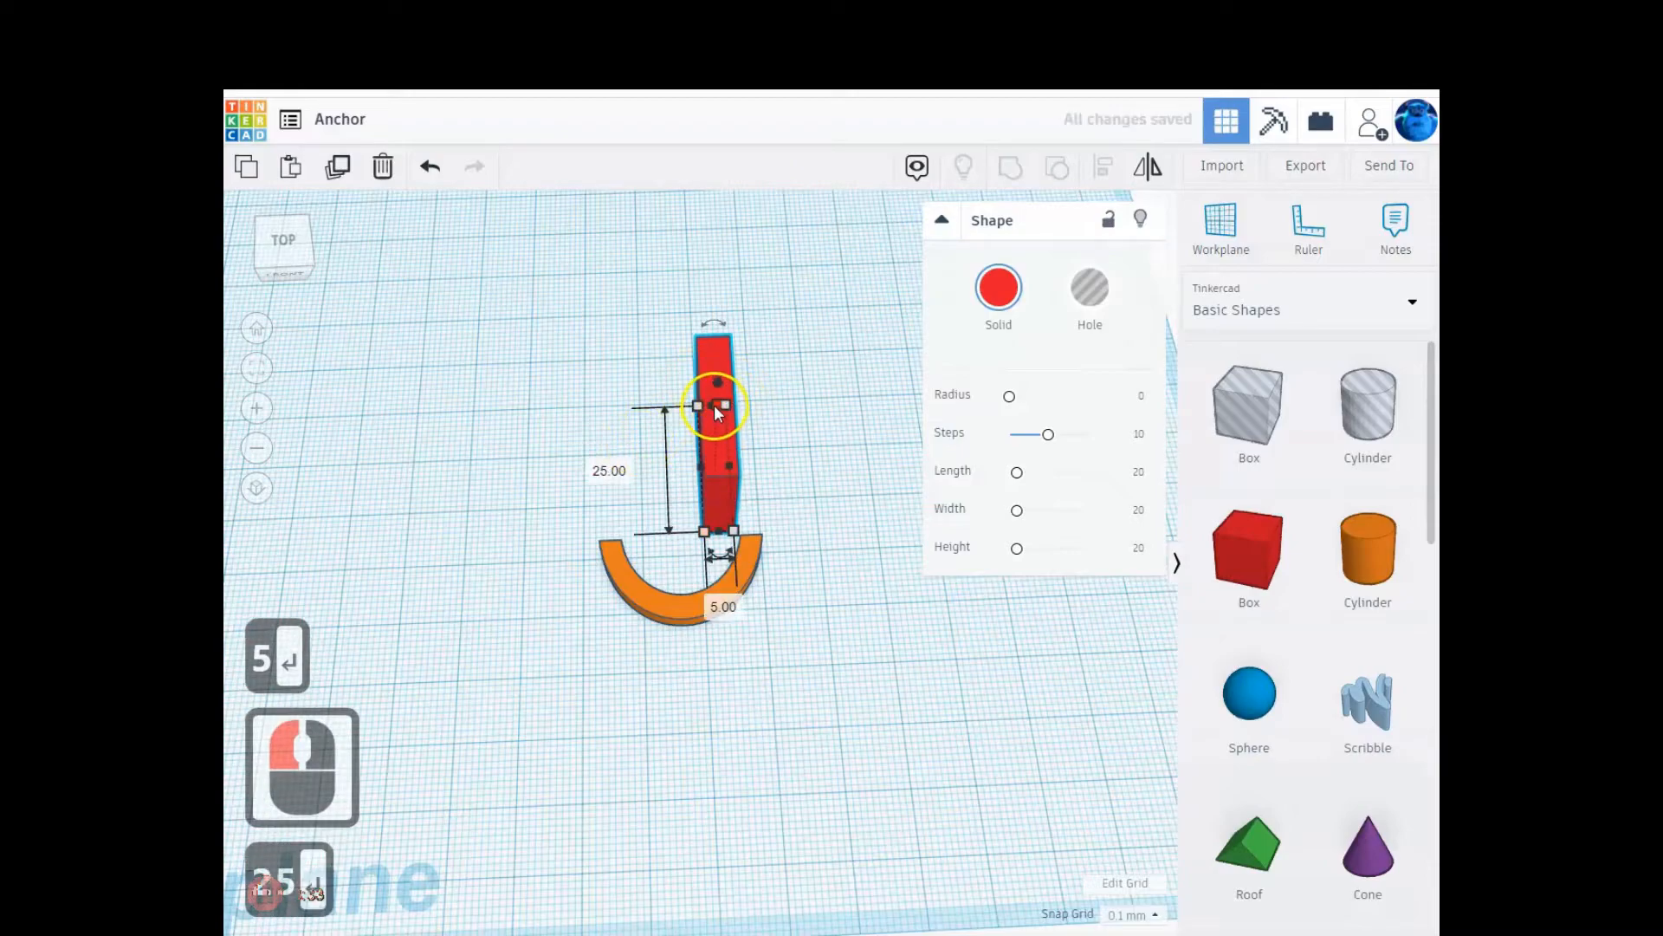
{"action": "left_click", "coordinate": [801, 440]}
{"action": "type", "text": "3"}
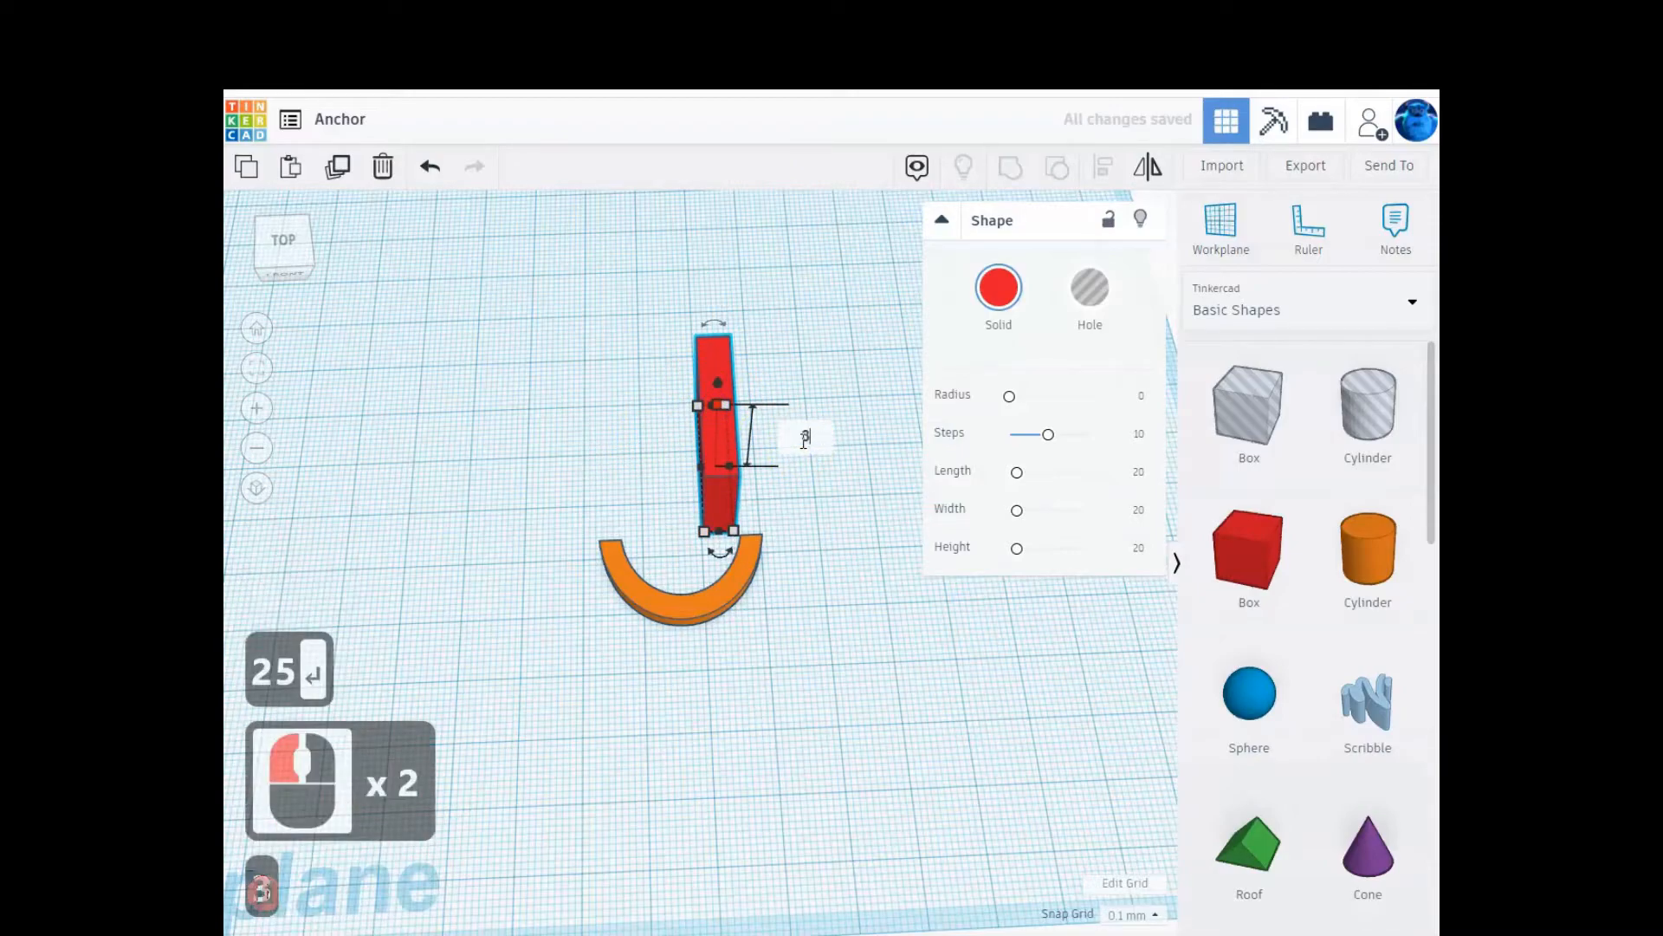
{"action": "left_click", "coordinate": [807, 490]}
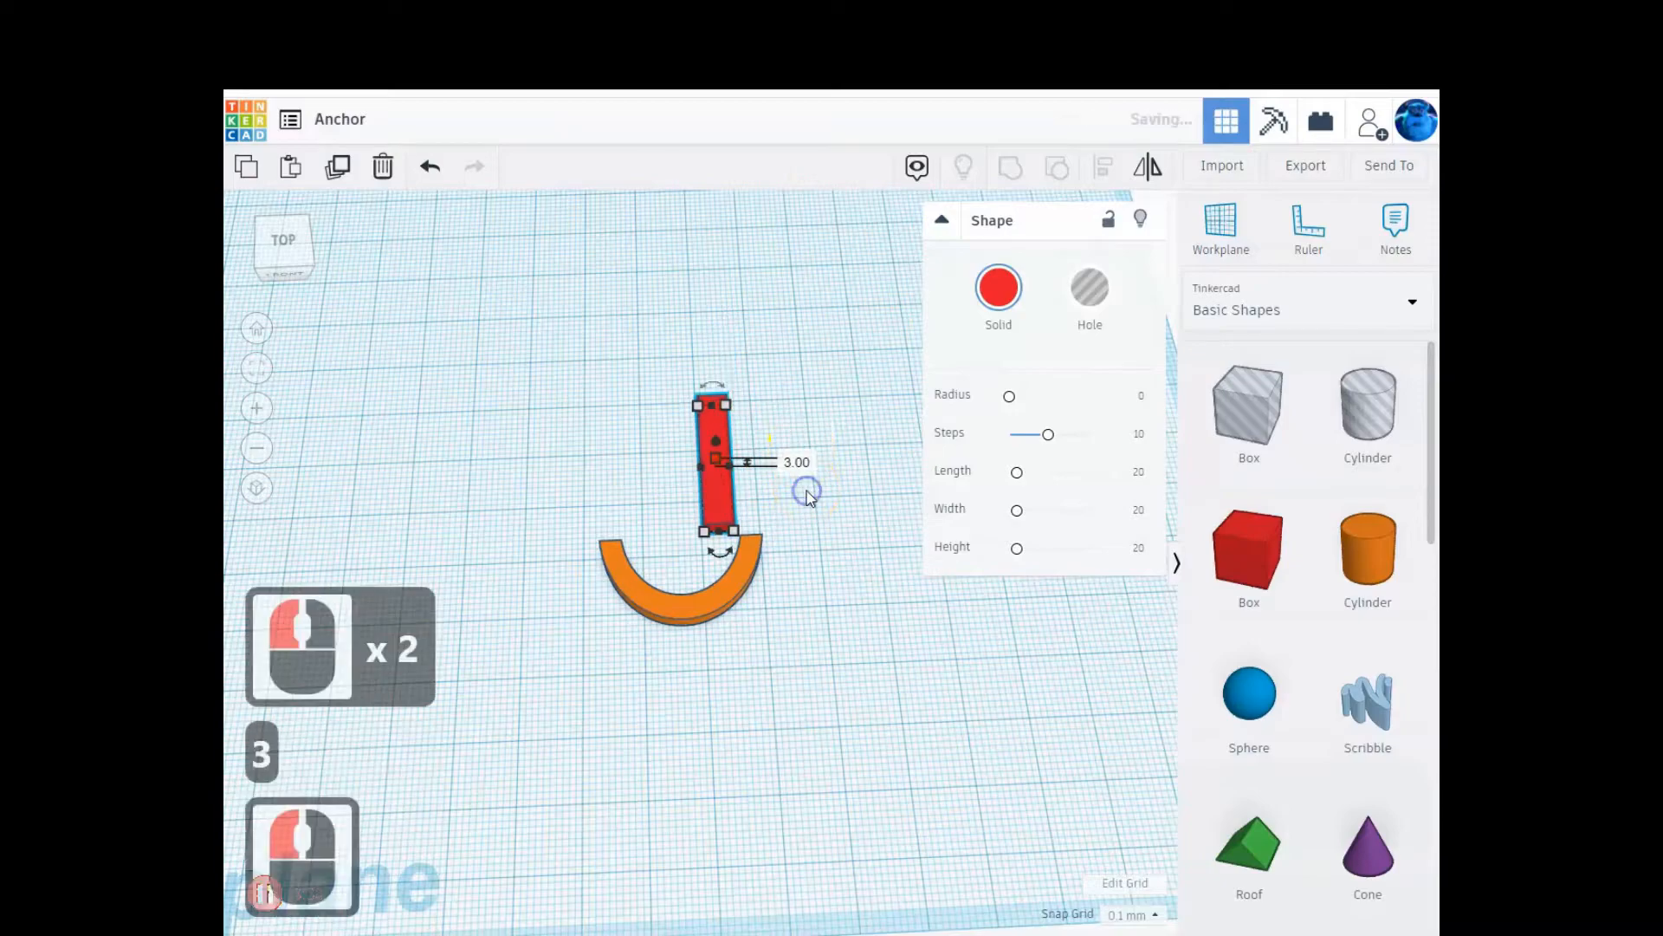
- Align the red box with the orange half-arc, centred across its width and flush with its front edge
{"action": "left_click_drag", "start_coordinate": [572, 341], "coordinate": [855, 717]}
{"action": "left_click", "coordinate": [1103, 166]}
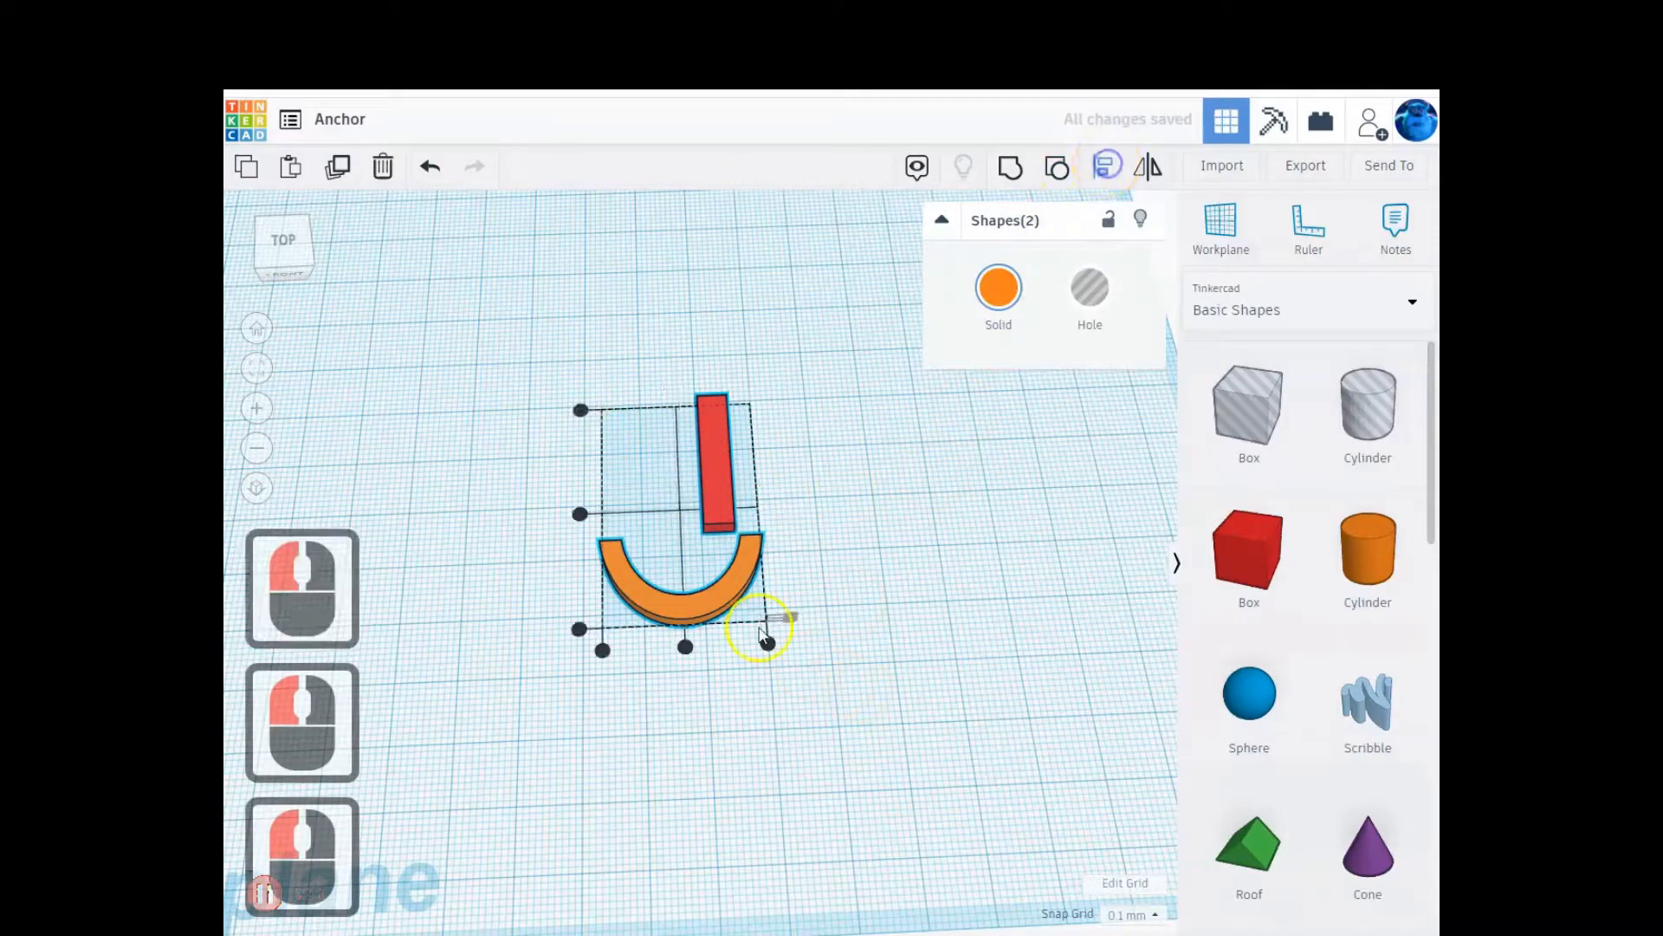
{"action": "left_click", "coordinate": [685, 647]}
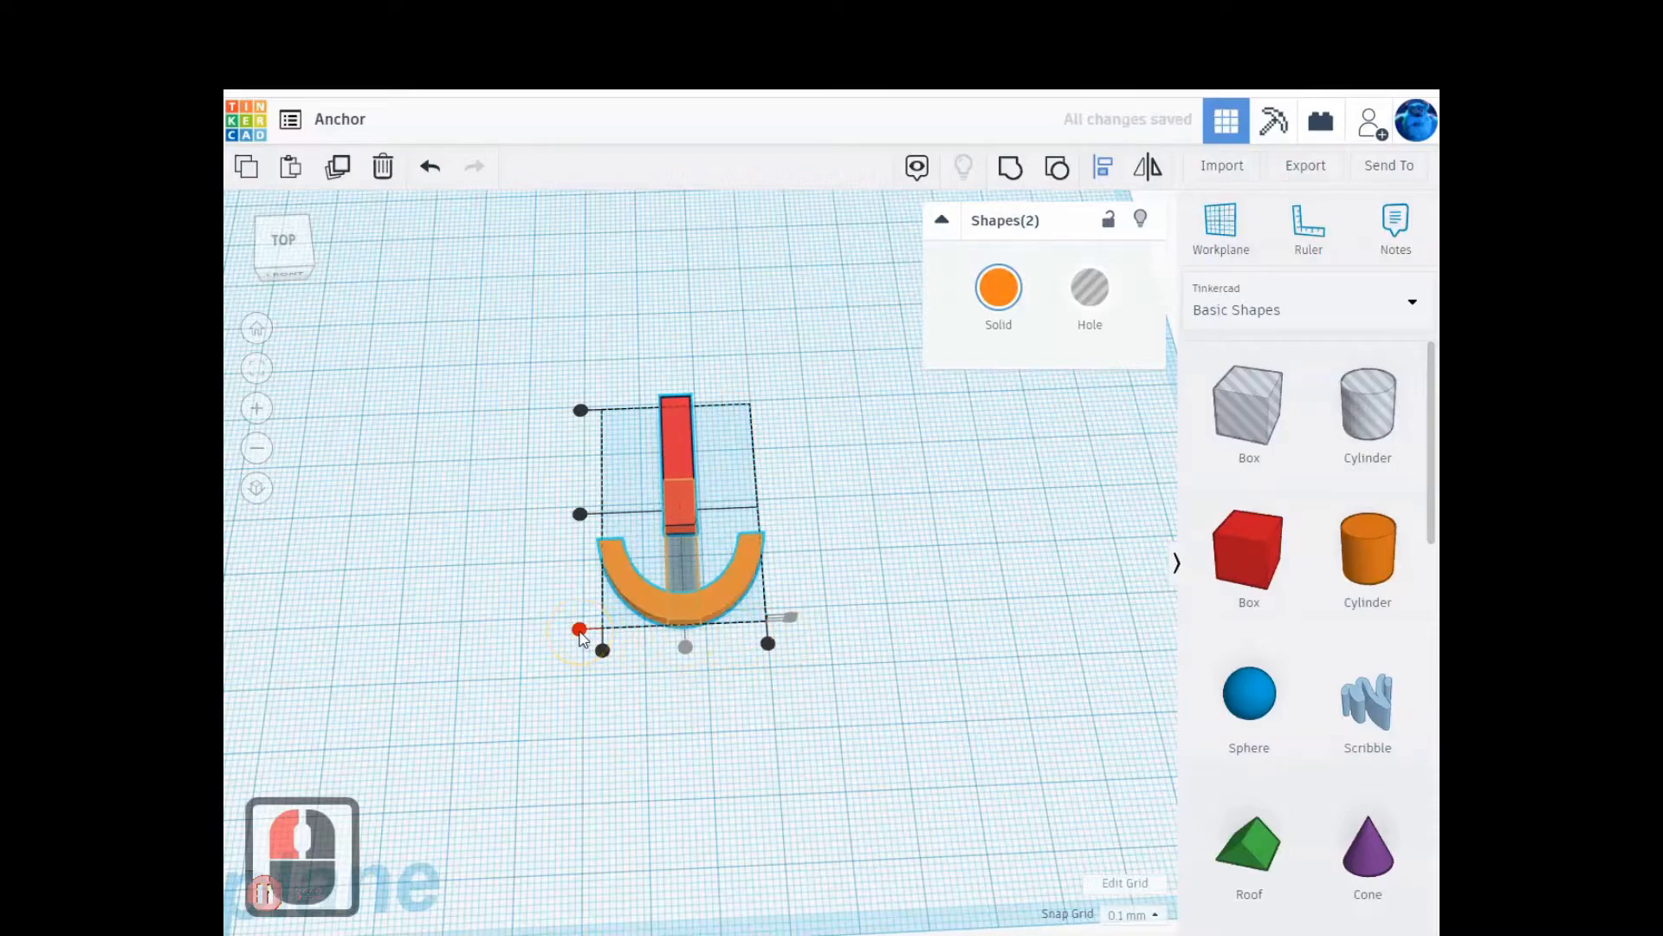
{"action": "left_click", "coordinate": [580, 629]}
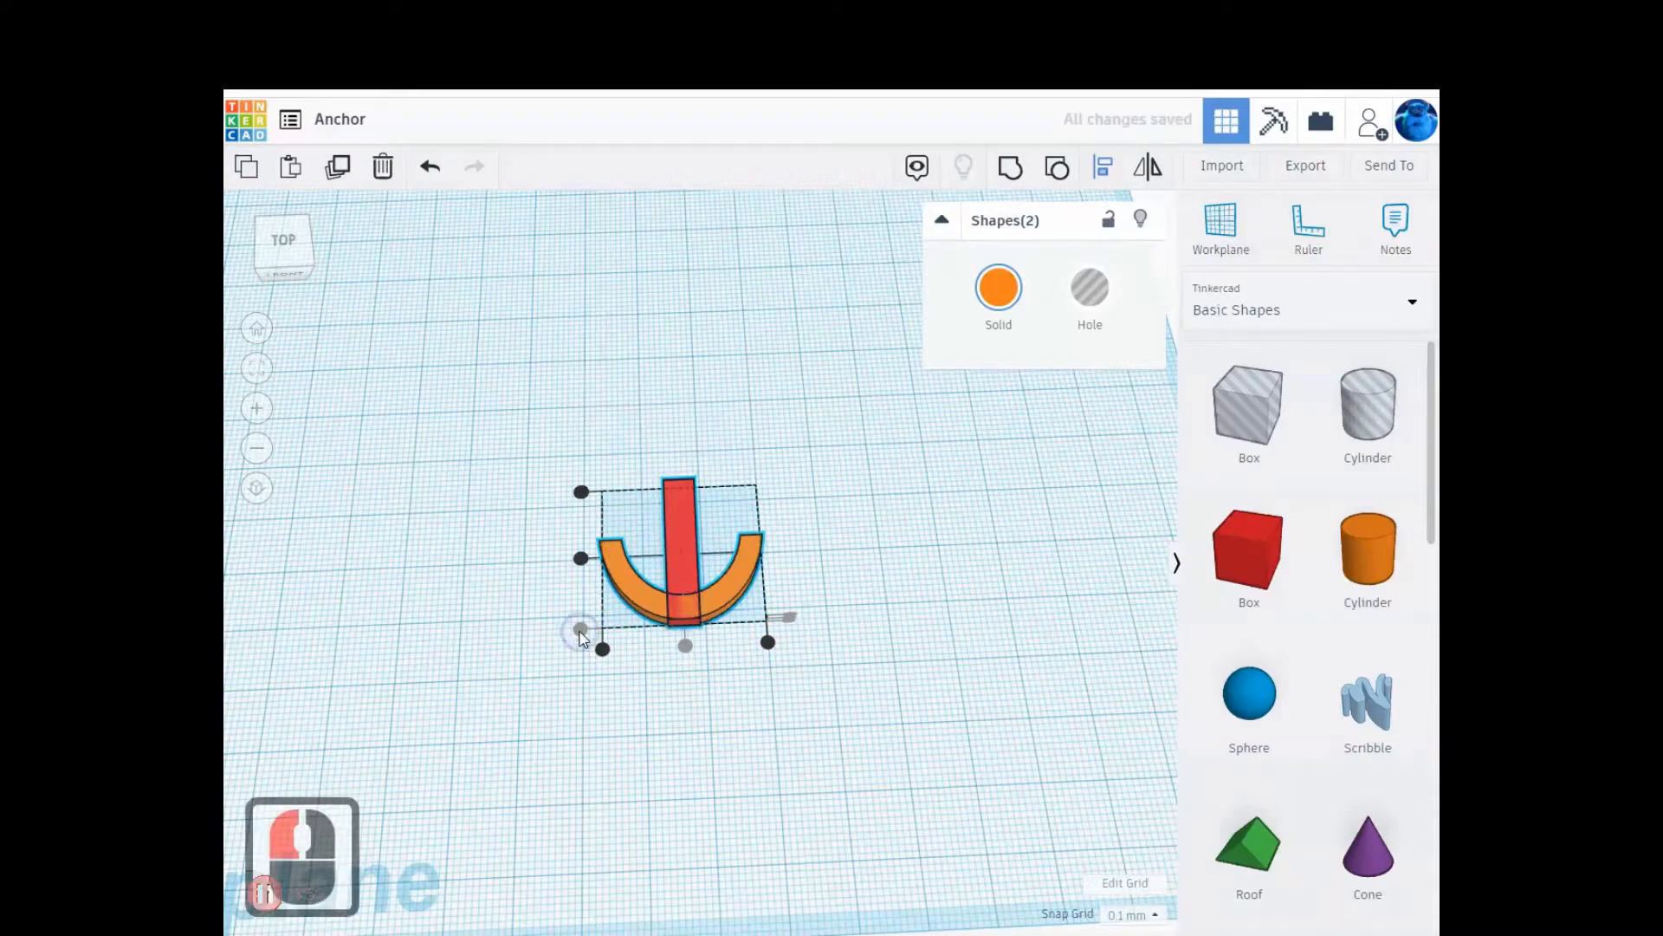
{"action": "left_click", "coordinate": [710, 702]}
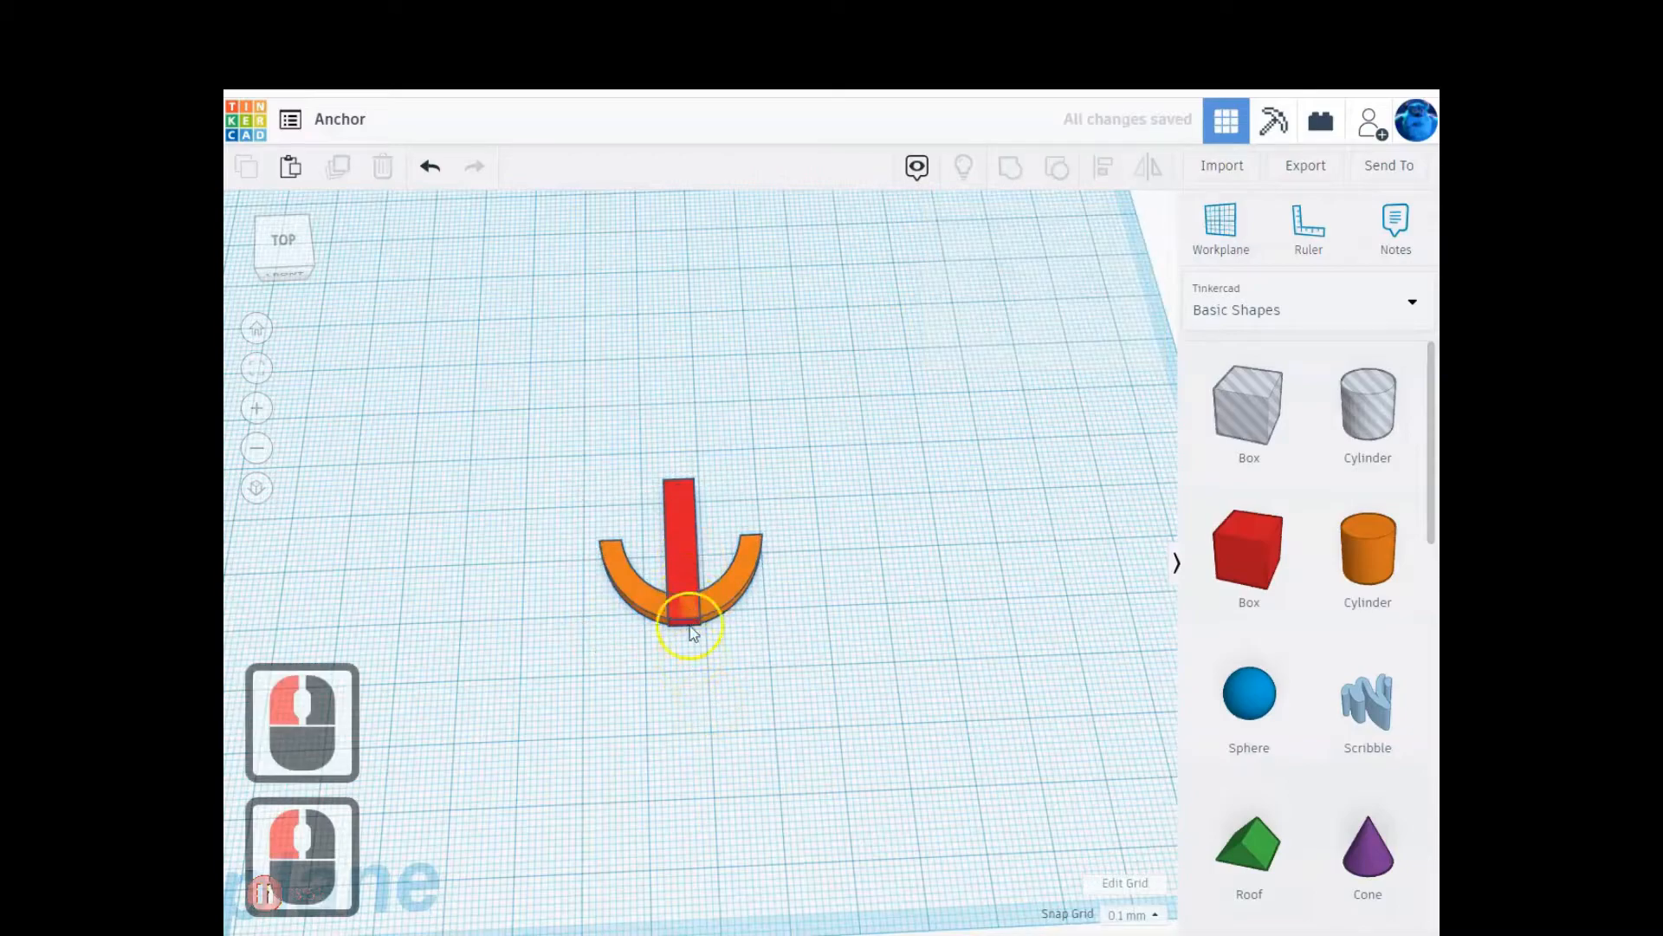
- Change the snap grid to 1.0 mm and nudge the red shank box about 3 mm back from the arc's front edge
{"action": "left_click", "coordinate": [687, 541]}
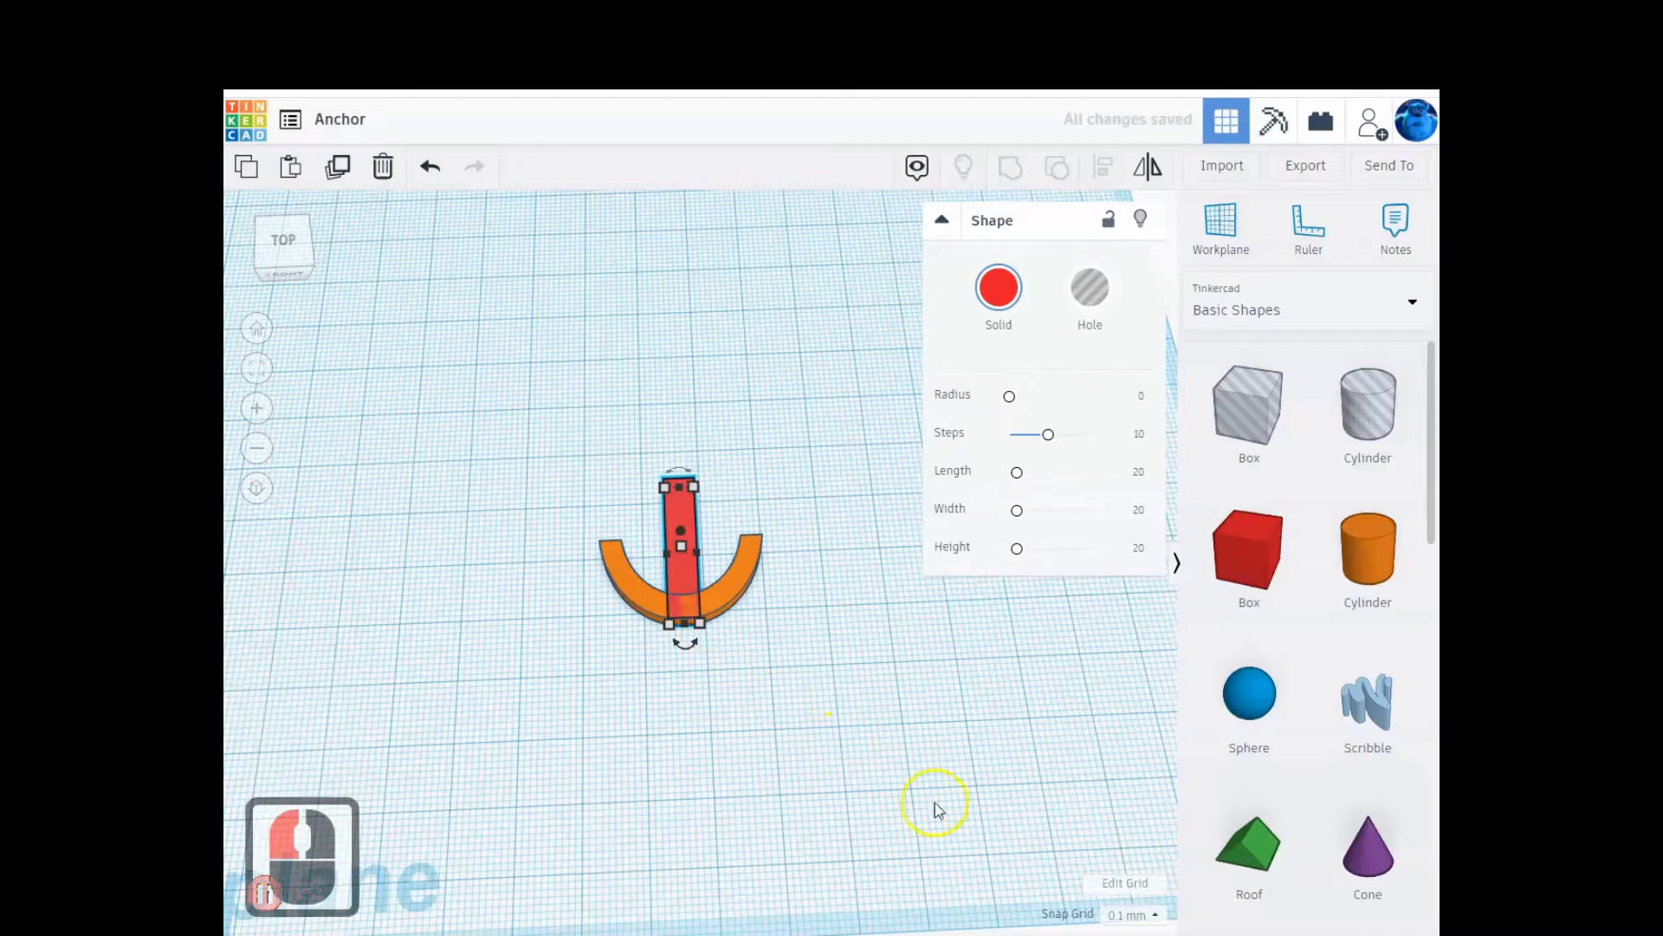
{"action": "left_click", "coordinate": [1117, 915]}
{"action": "key", "text": "Up"}
{"action": "key", "text": "Up"}
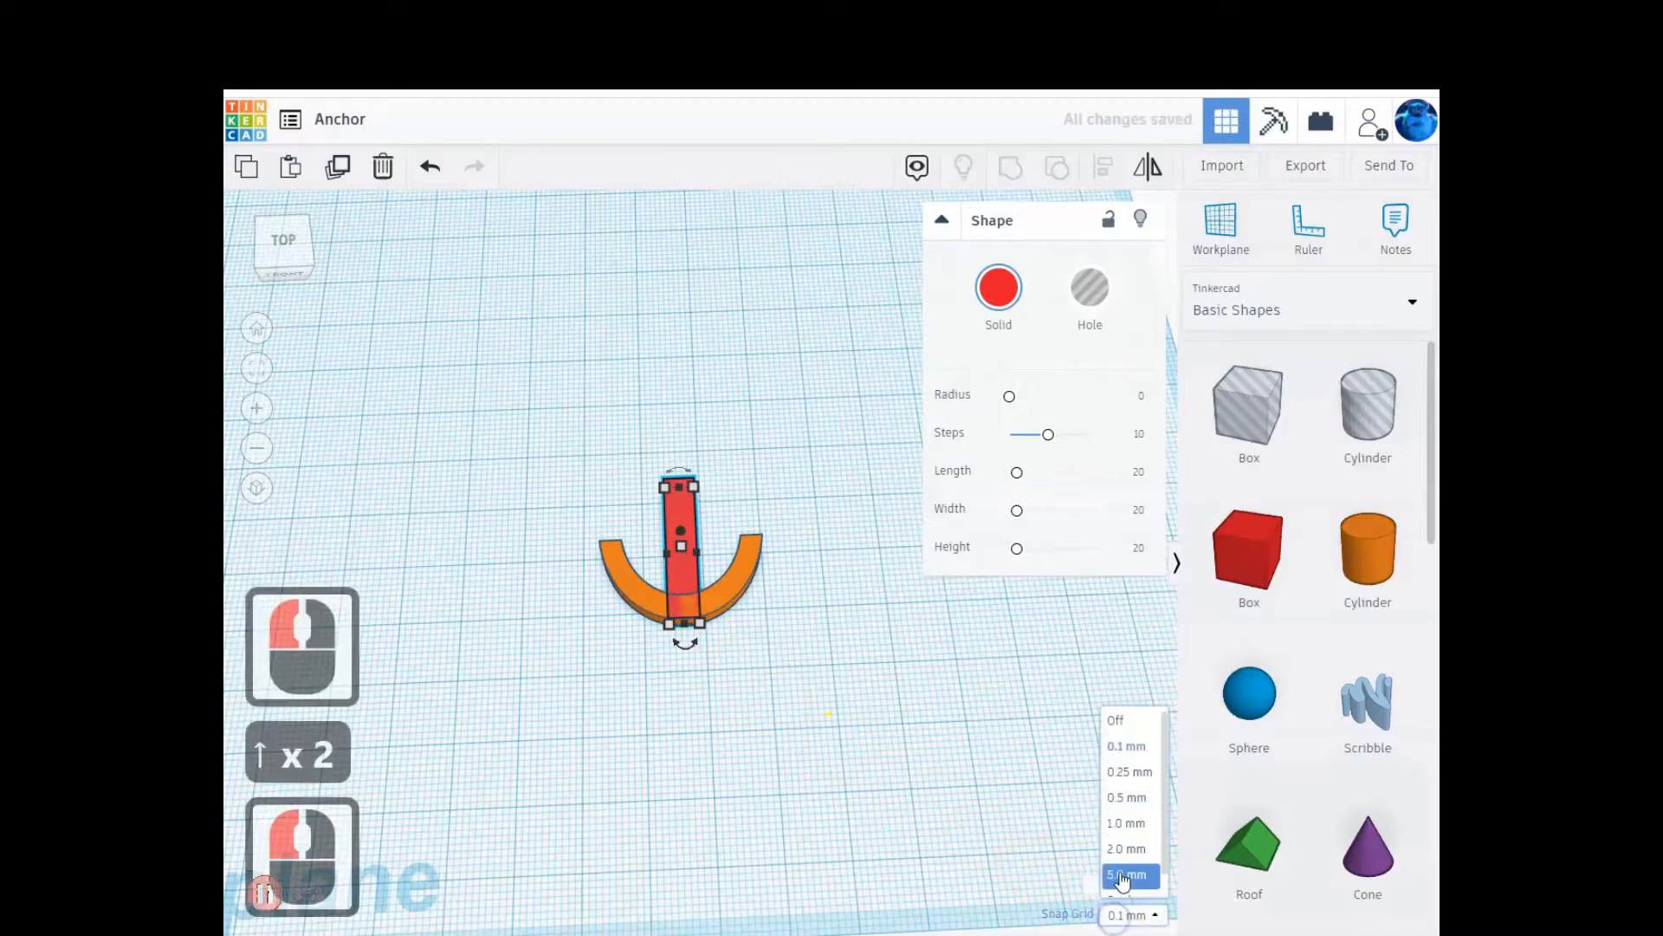
{"action": "left_click", "coordinate": [1118, 826]}
{"action": "key", "text": "Up"}
{"action": "key", "text": "Up"}
{"action": "key", "text": "Up"}
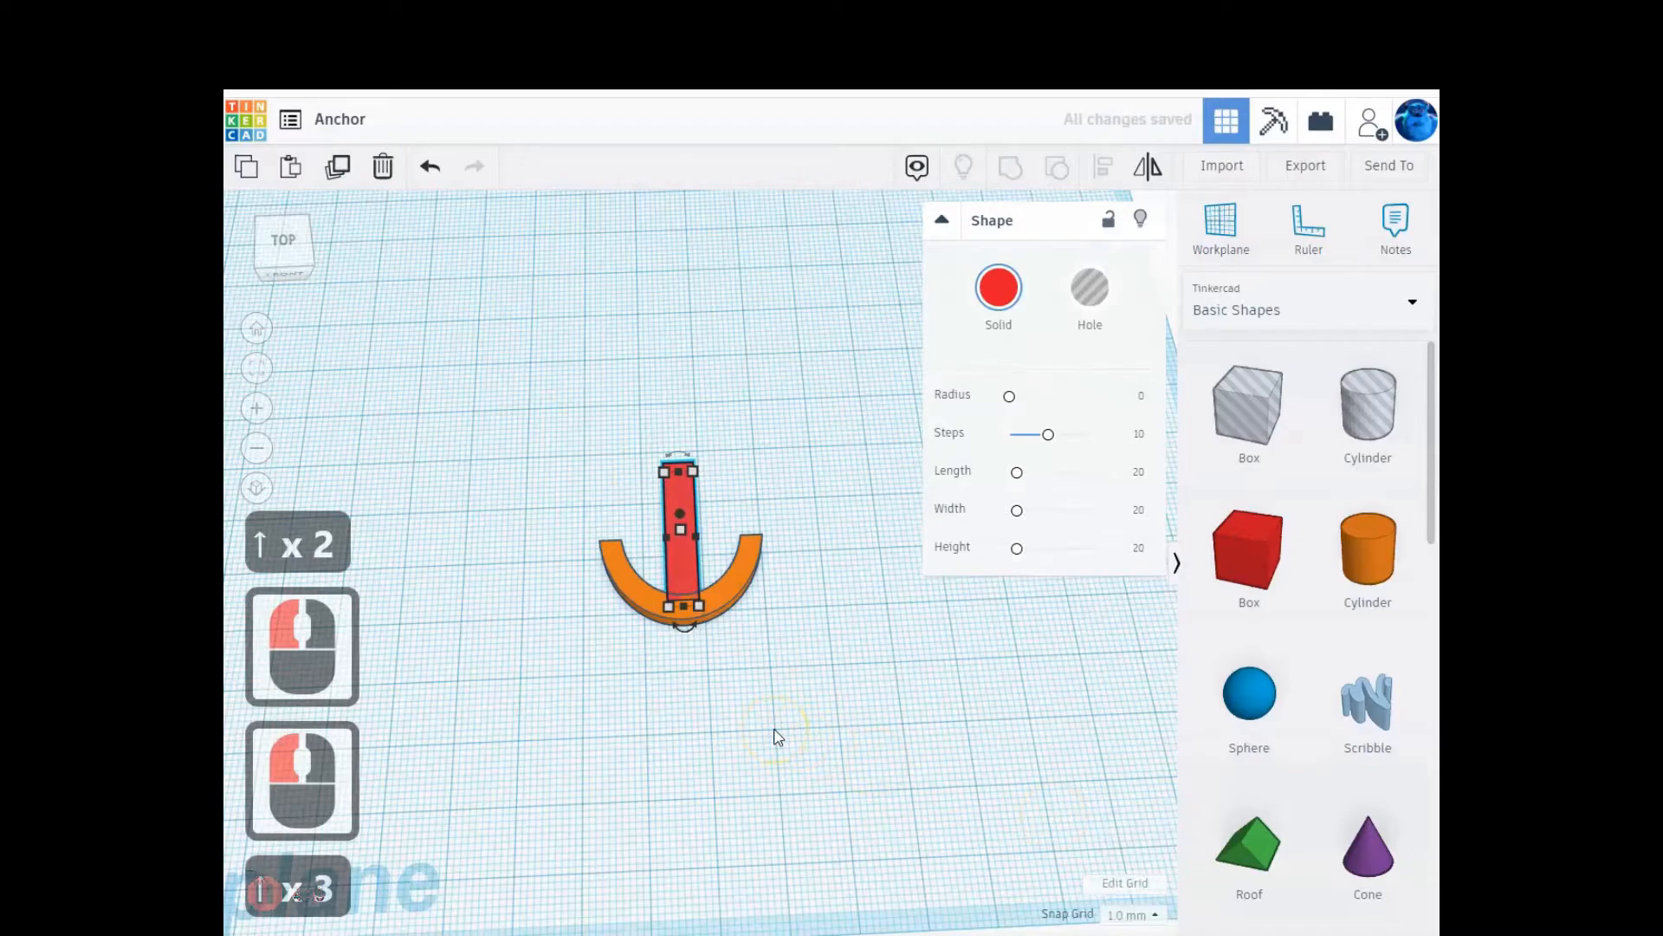
- Group the shank box and the orange half-arc into one shape
{"action": "left_click", "coordinate": [686, 605]}
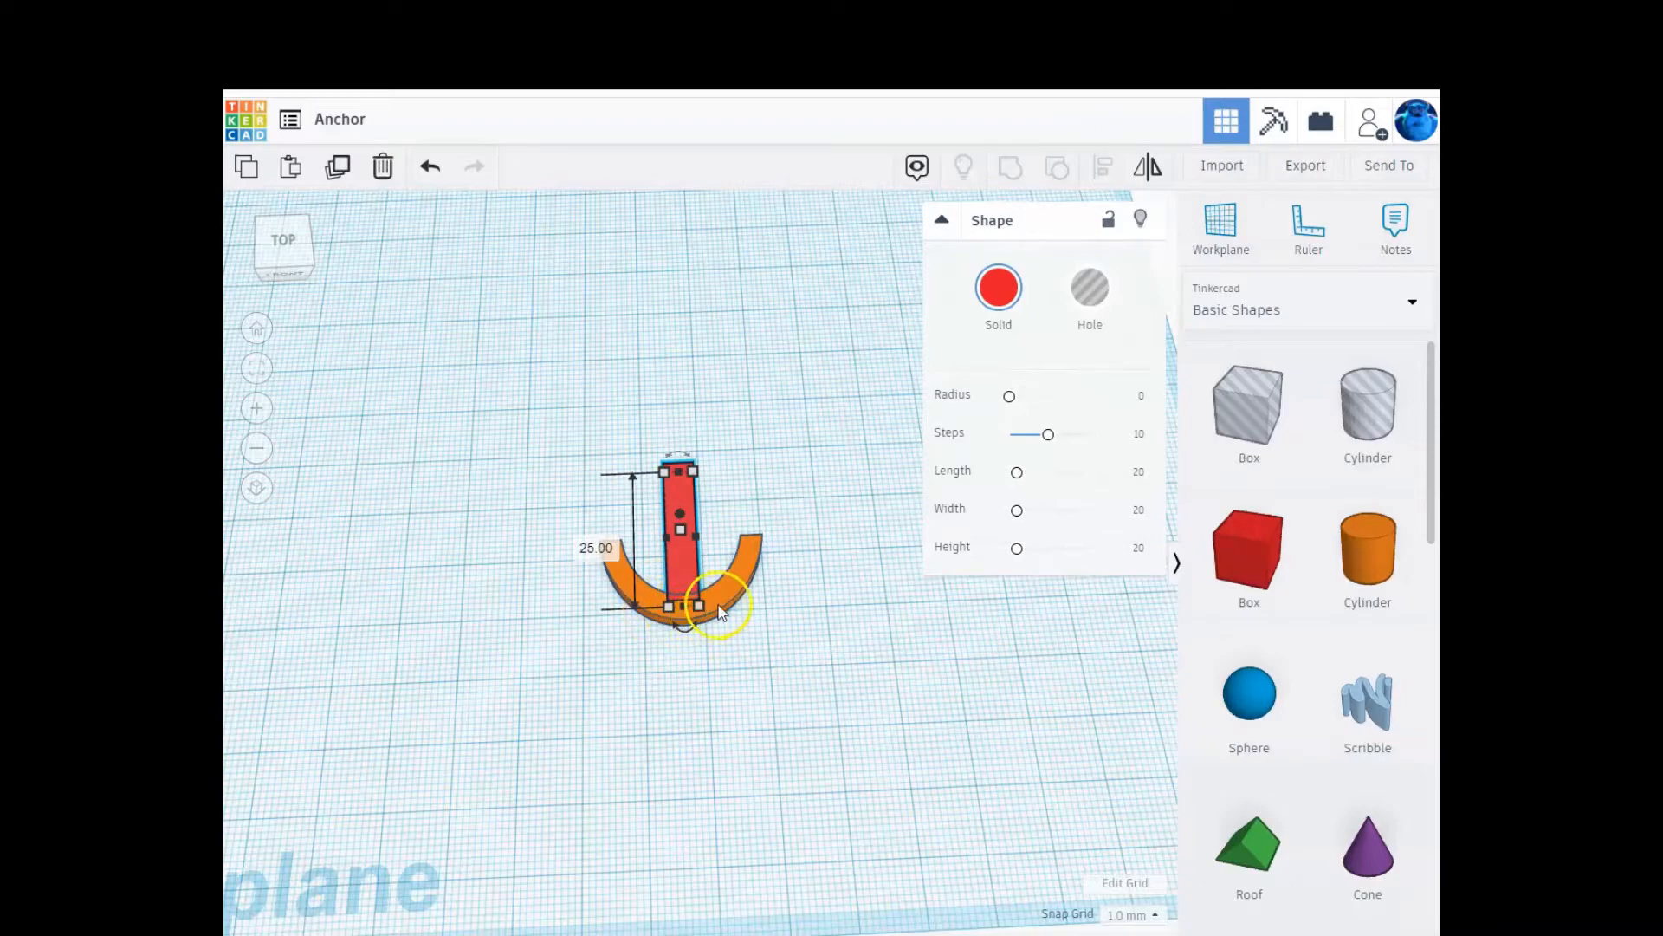
{"action": "left_click_drag", "start_coordinate": [582, 420], "coordinate": [791, 663]}
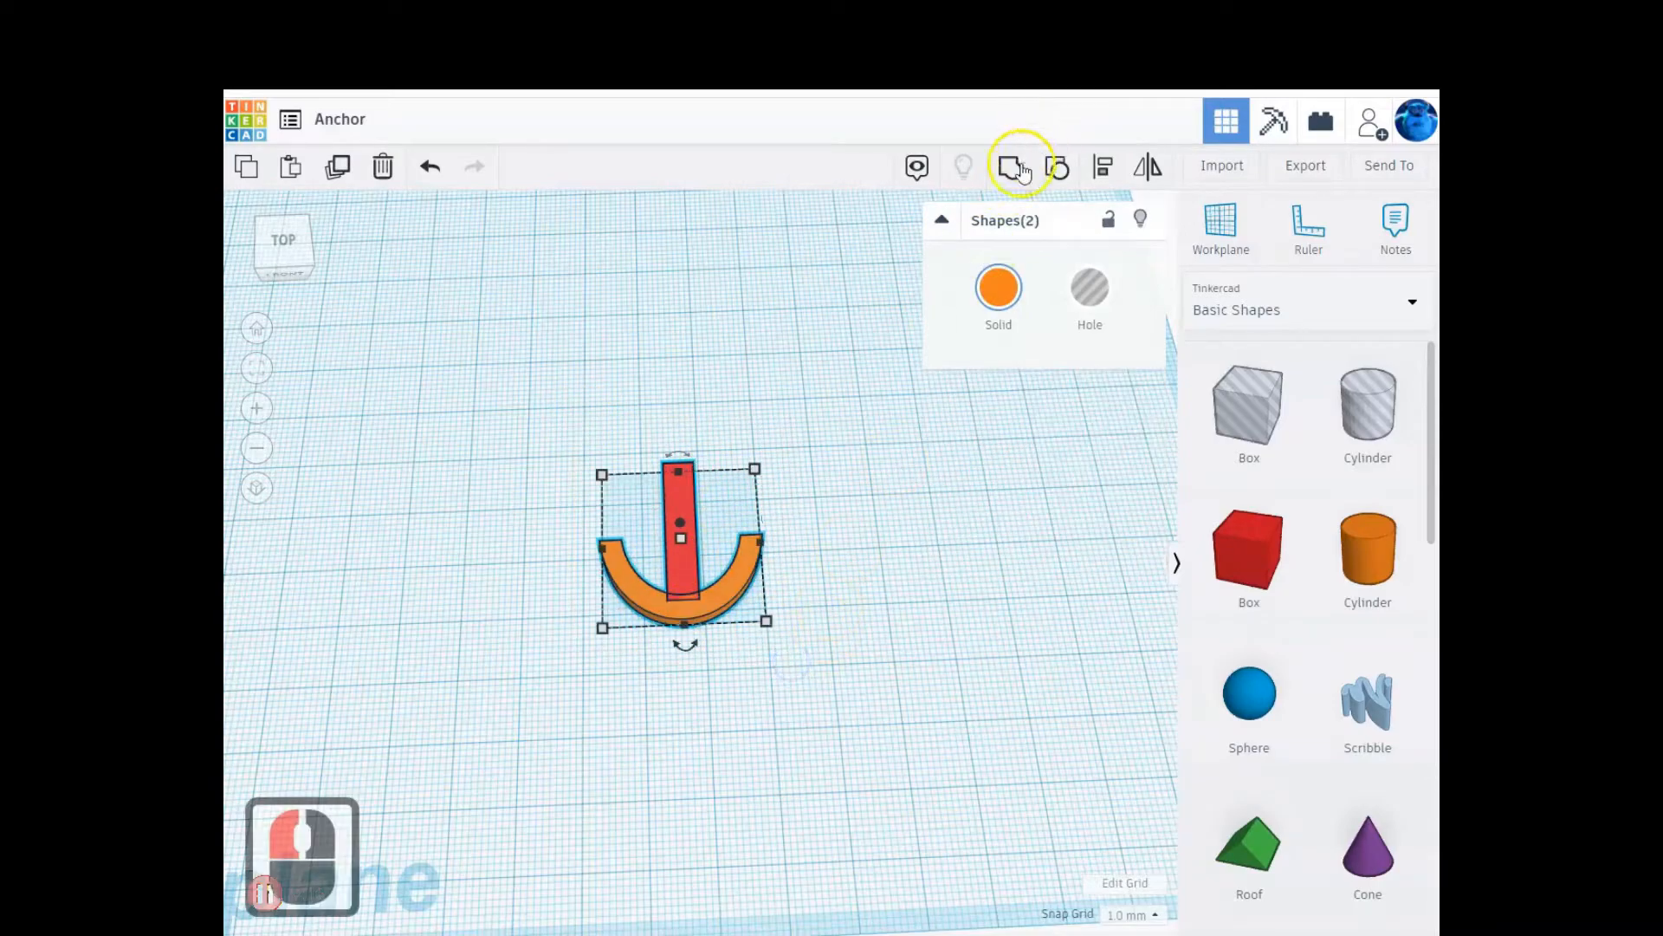
{"action": "key", "text": "ctrl+g"}
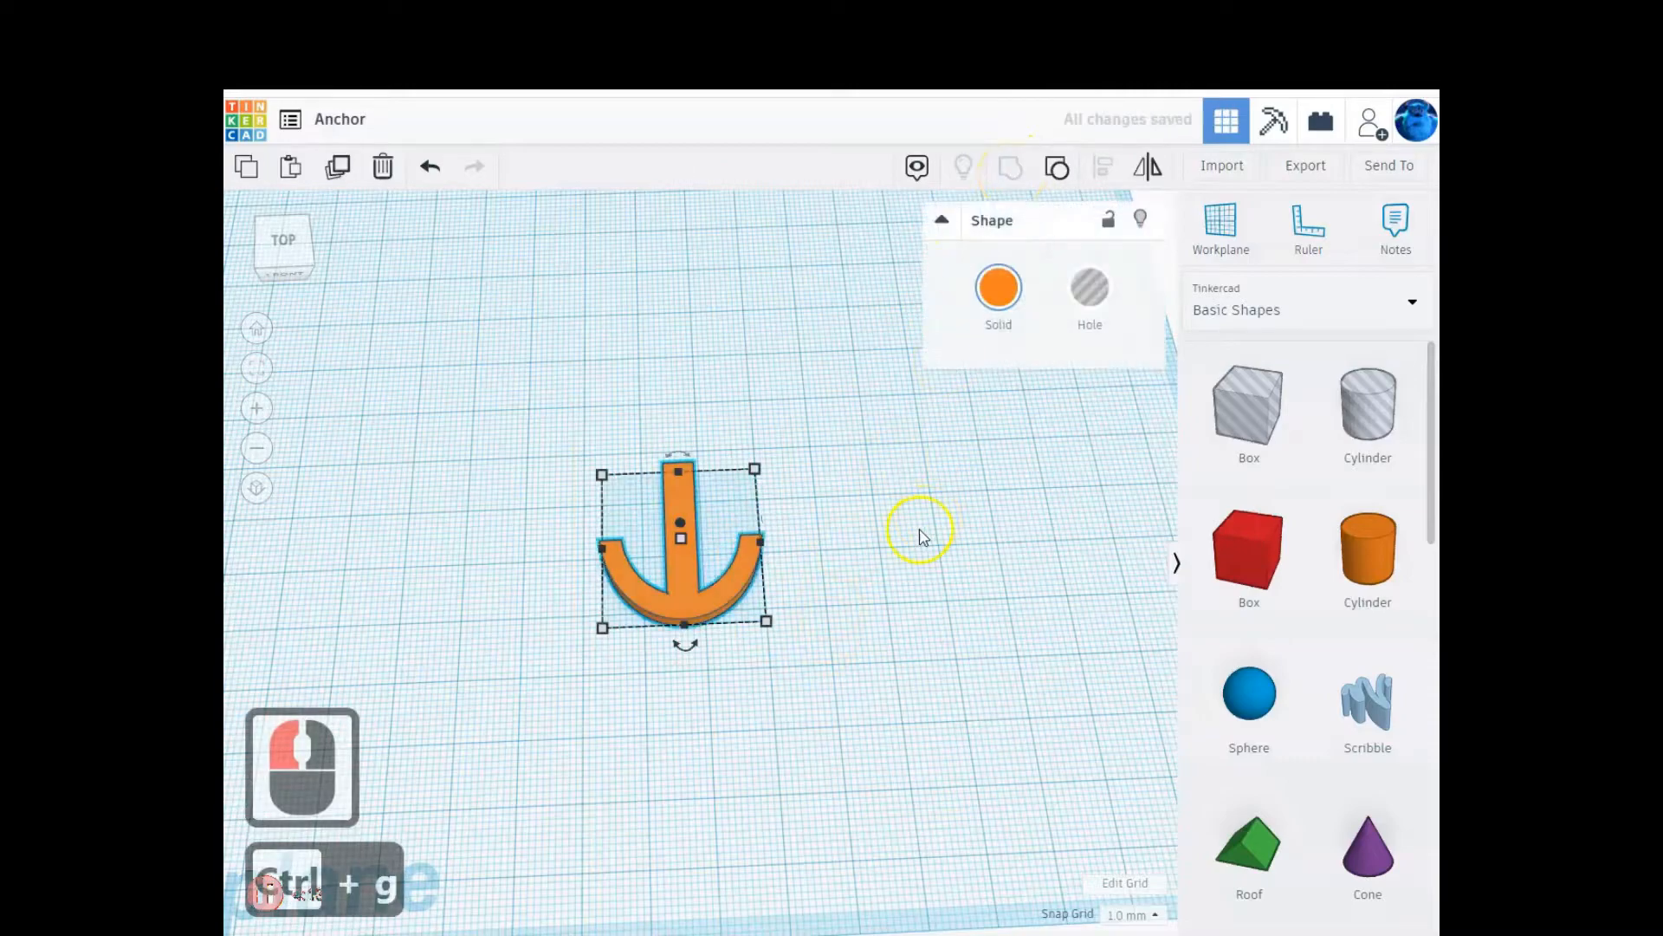
- Place a solid Box behind the anchor and size it 9 mm wide, 3 mm long and 3 mm high
{"action": "scroll", "coordinate": [1429, 611], "scroll_direction": "down", "scroll_amount": 6}
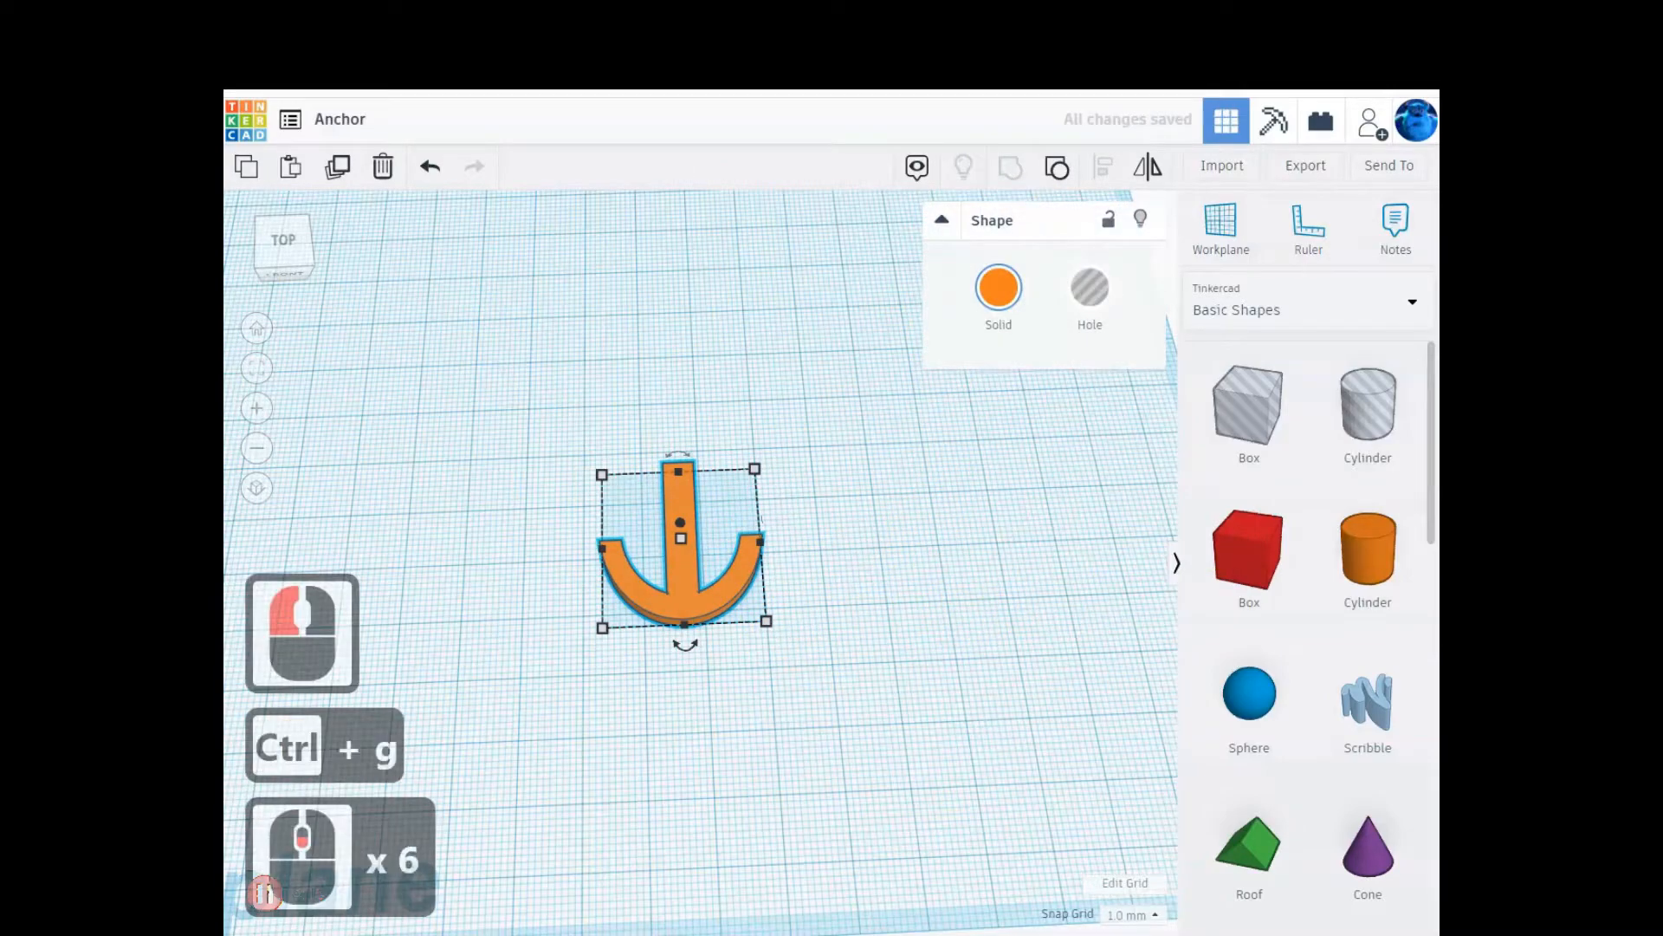
{"action": "left_click_drag", "start_coordinate": [1262, 572], "coordinate": [616, 393]}
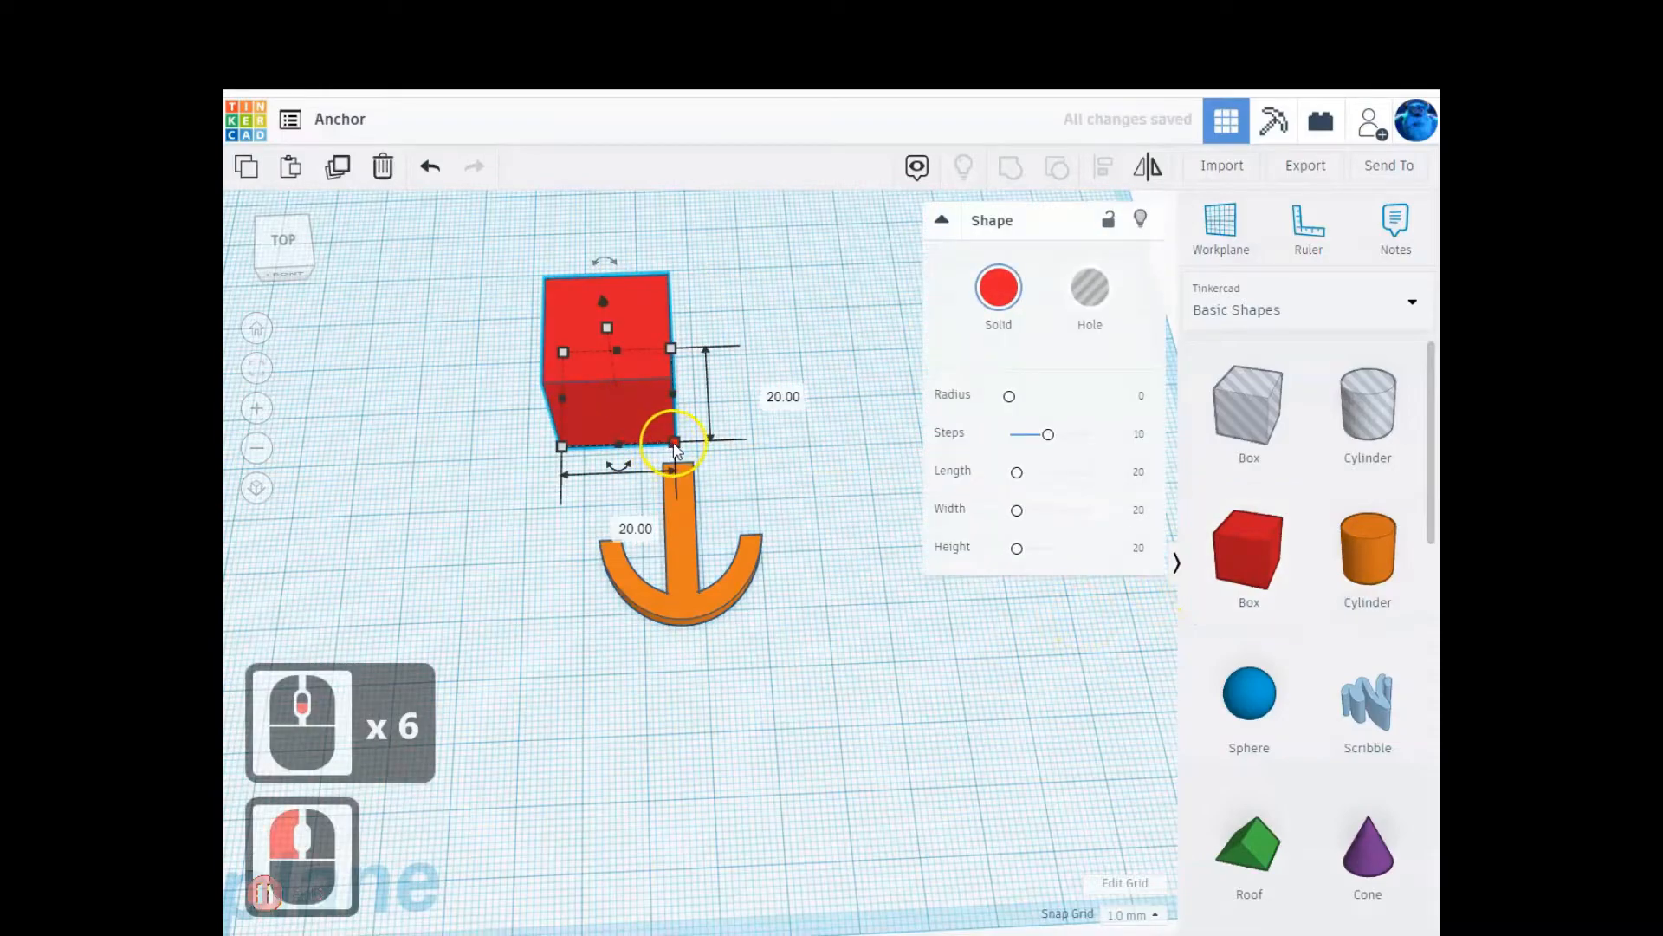
{"action": "double_click", "coordinate": [618, 520]}
{"action": "type", "text": "9"}
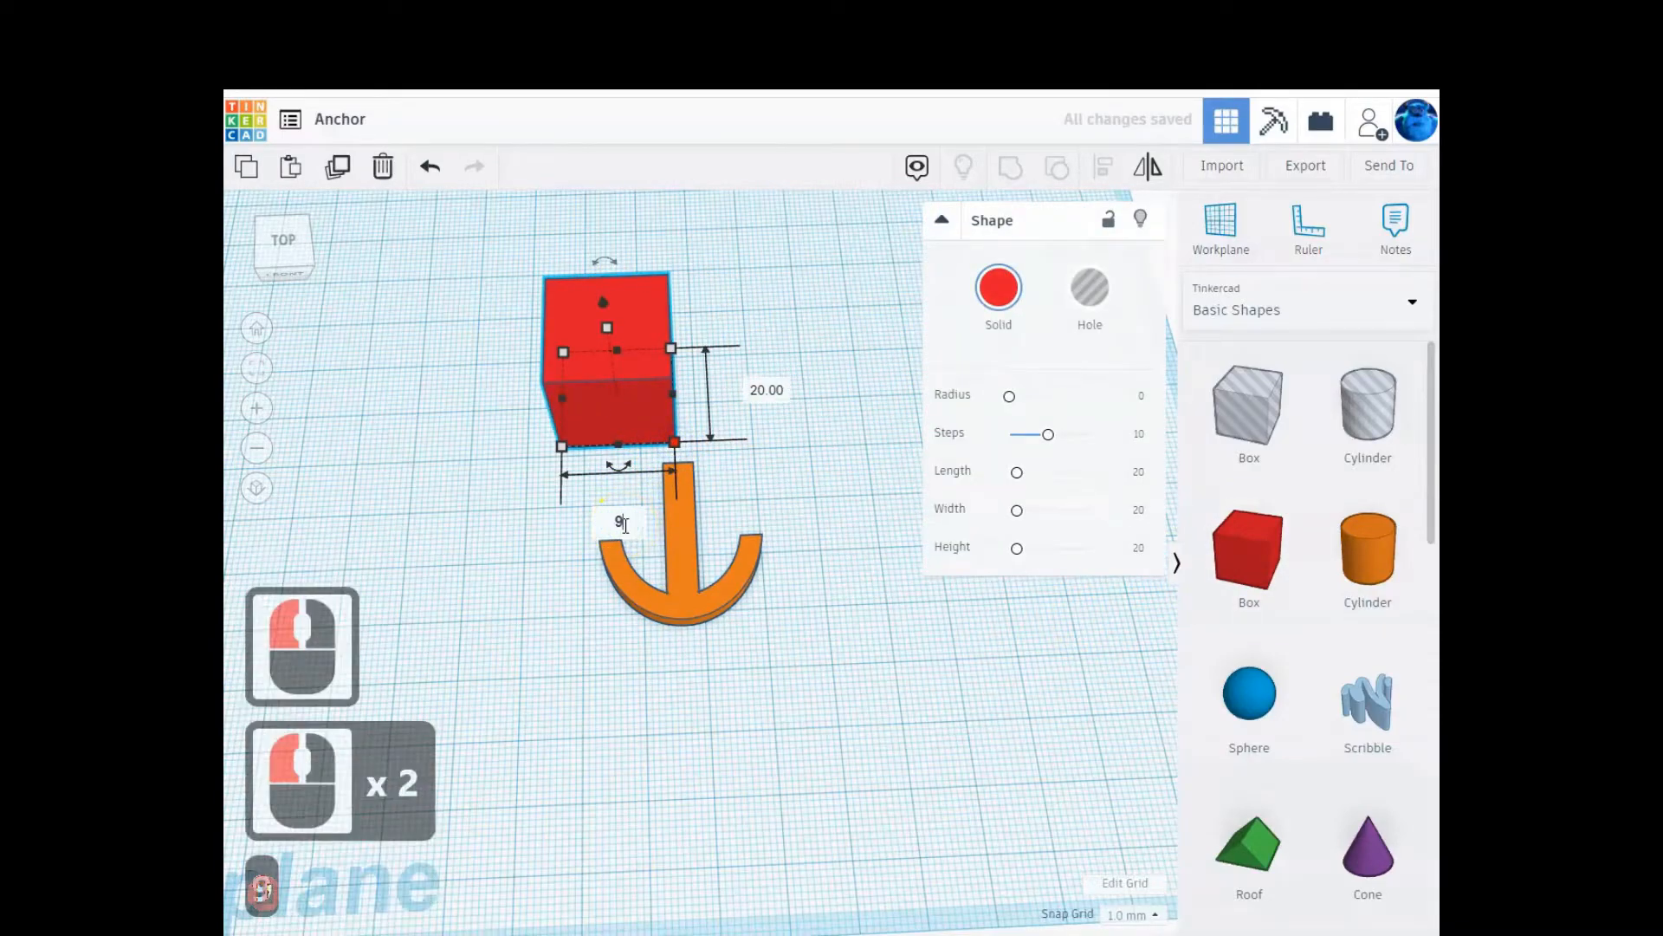
{"action": "key", "text": "Return"}
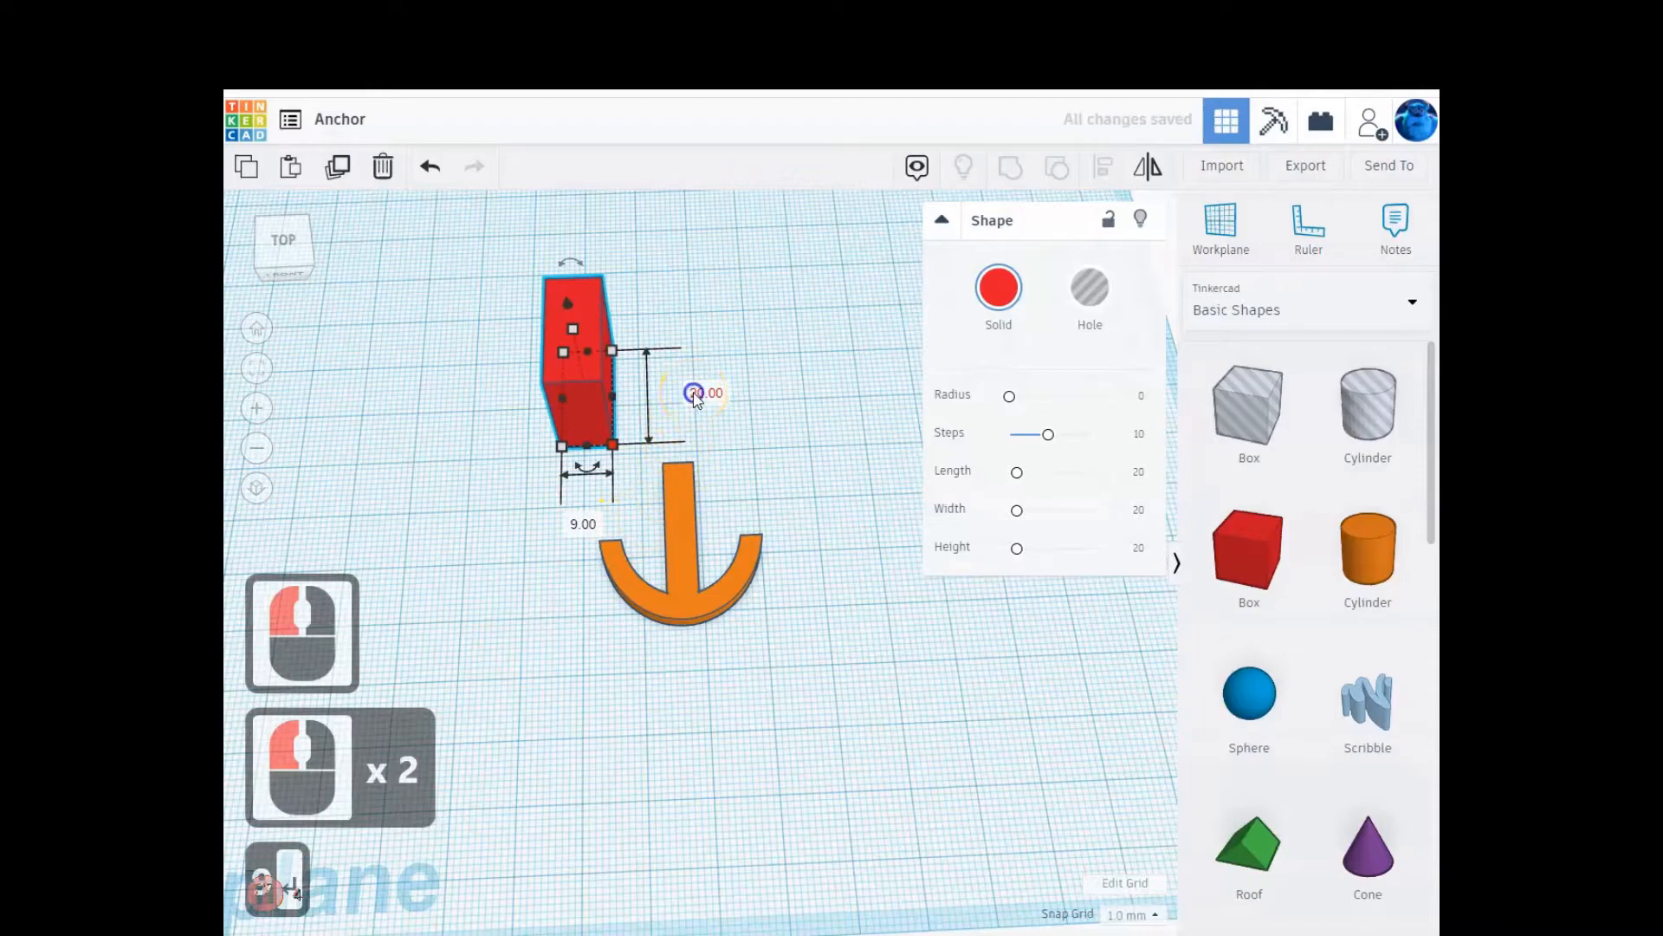
{"action": "left_click", "coordinate": [694, 394]}
{"action": "type", "text": "3"}
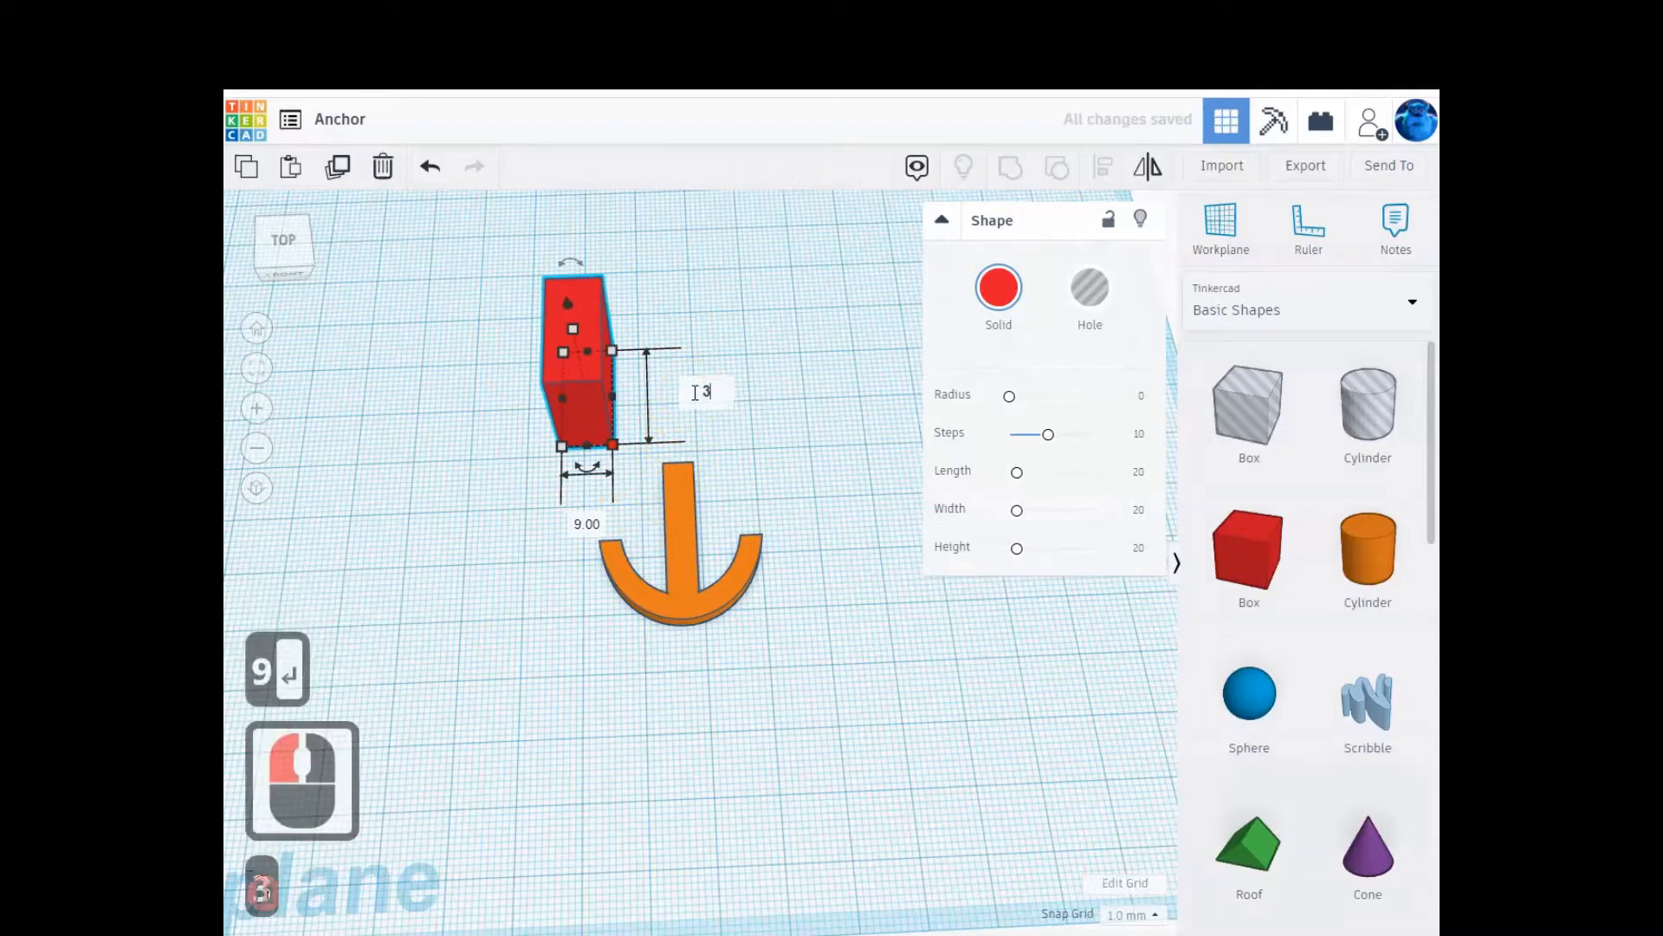
{"action": "key", "text": "Return"}
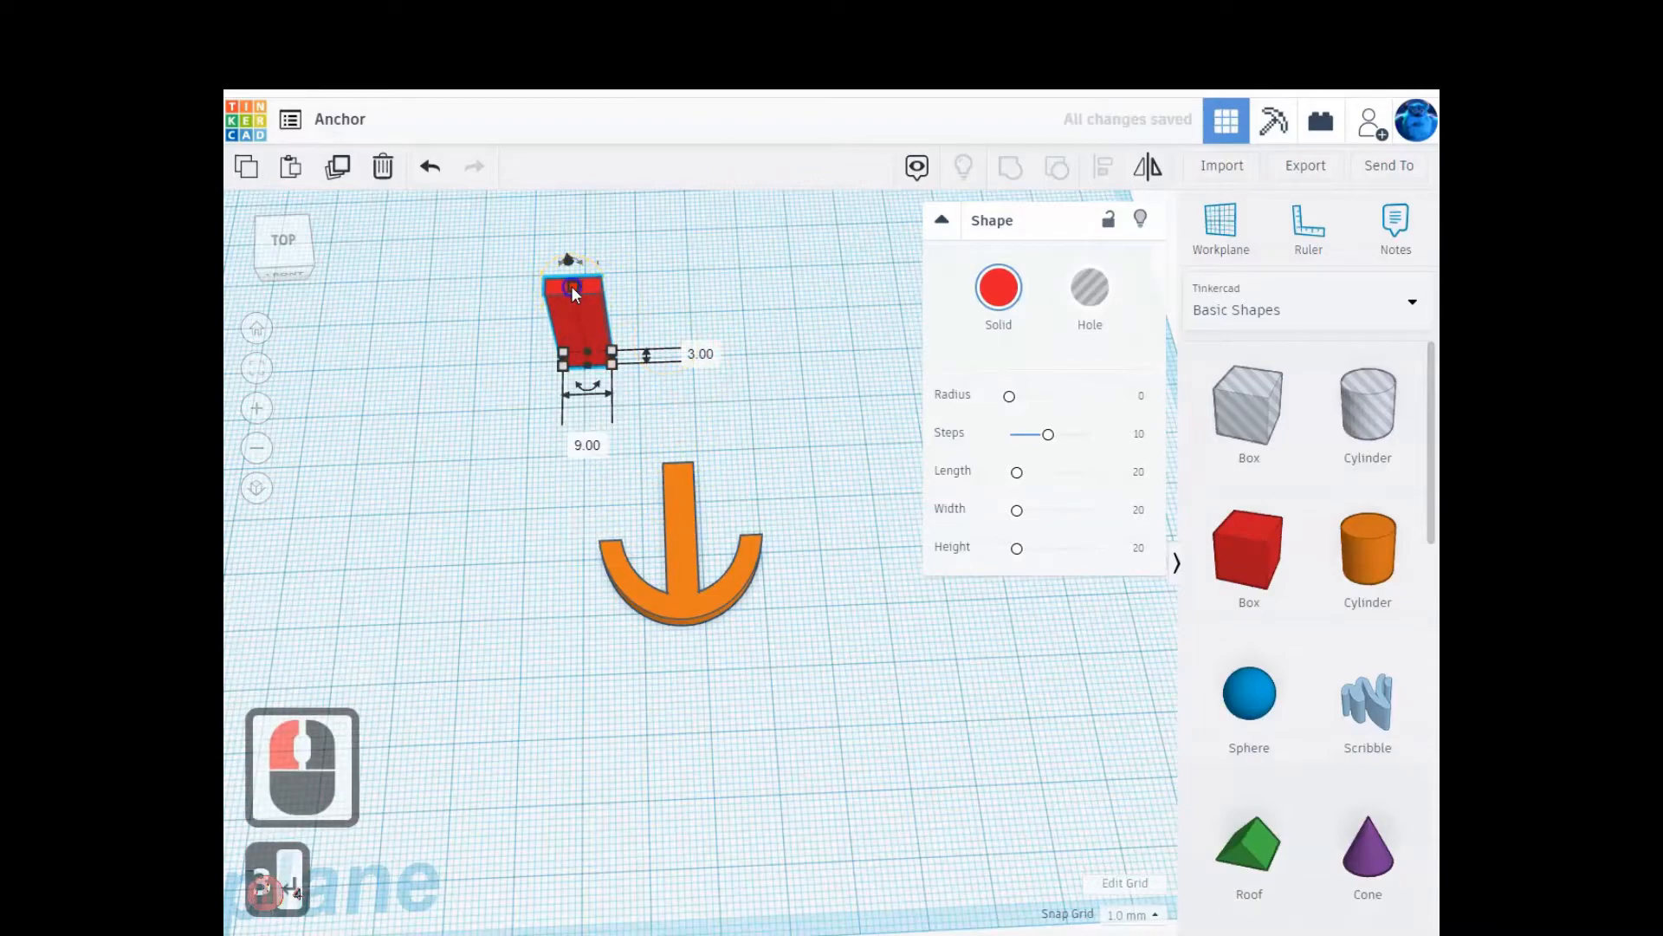
{"action": "left_click", "coordinate": [570, 286]}
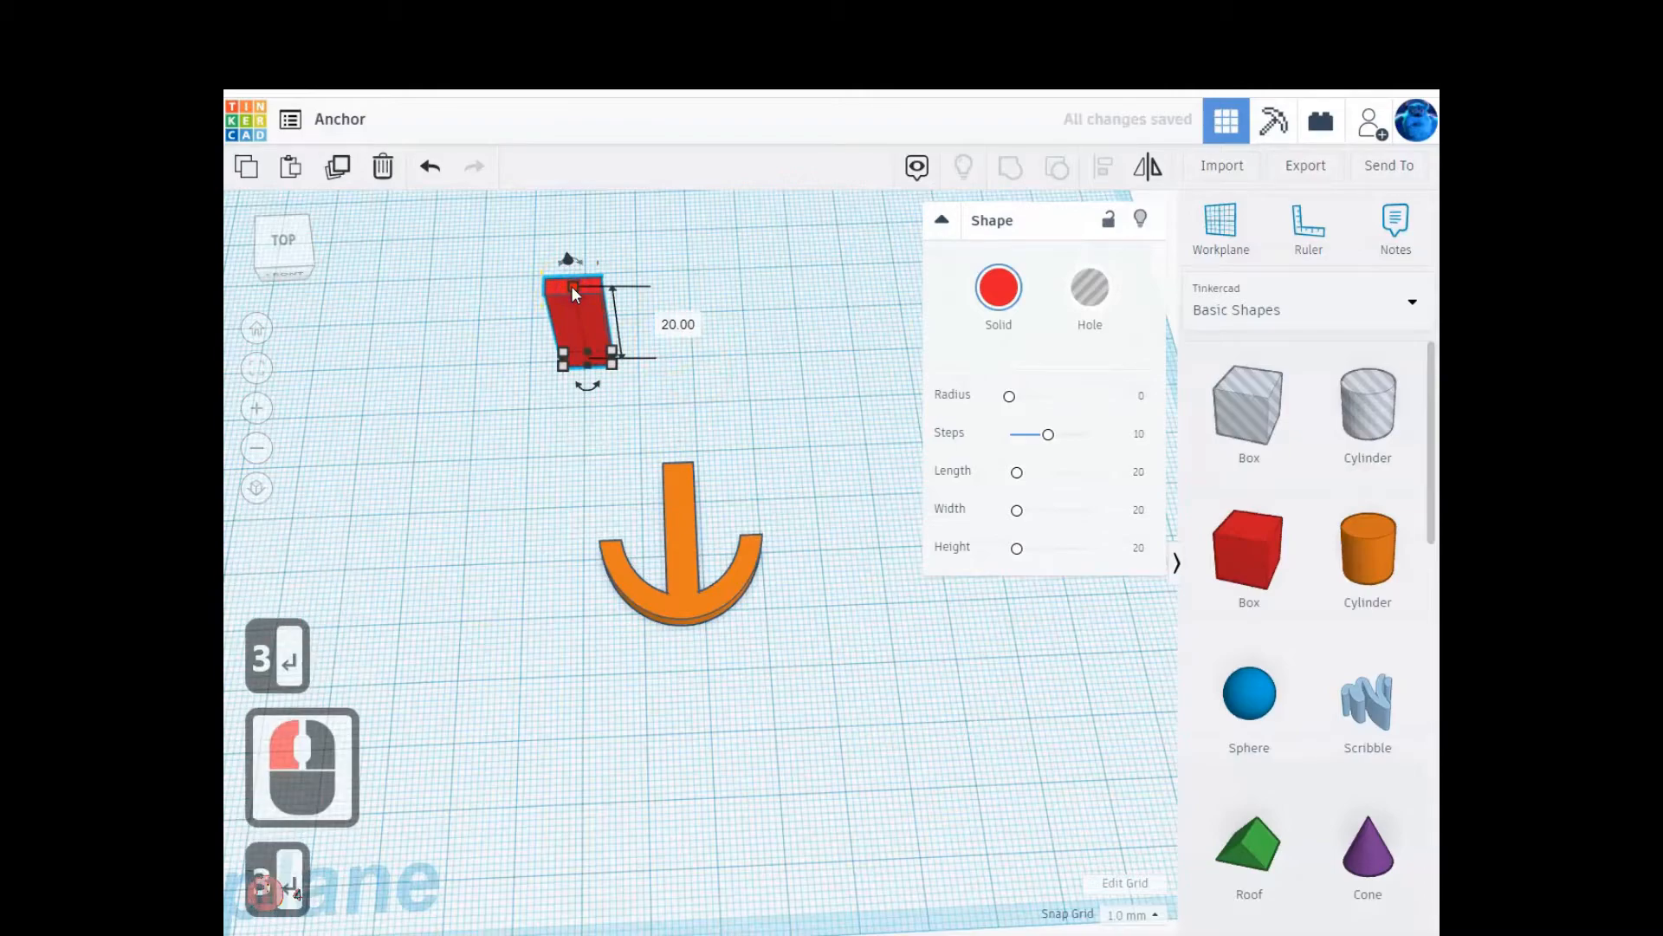
{"action": "left_click", "coordinate": [678, 324]}
{"action": "type", "text": "3"}
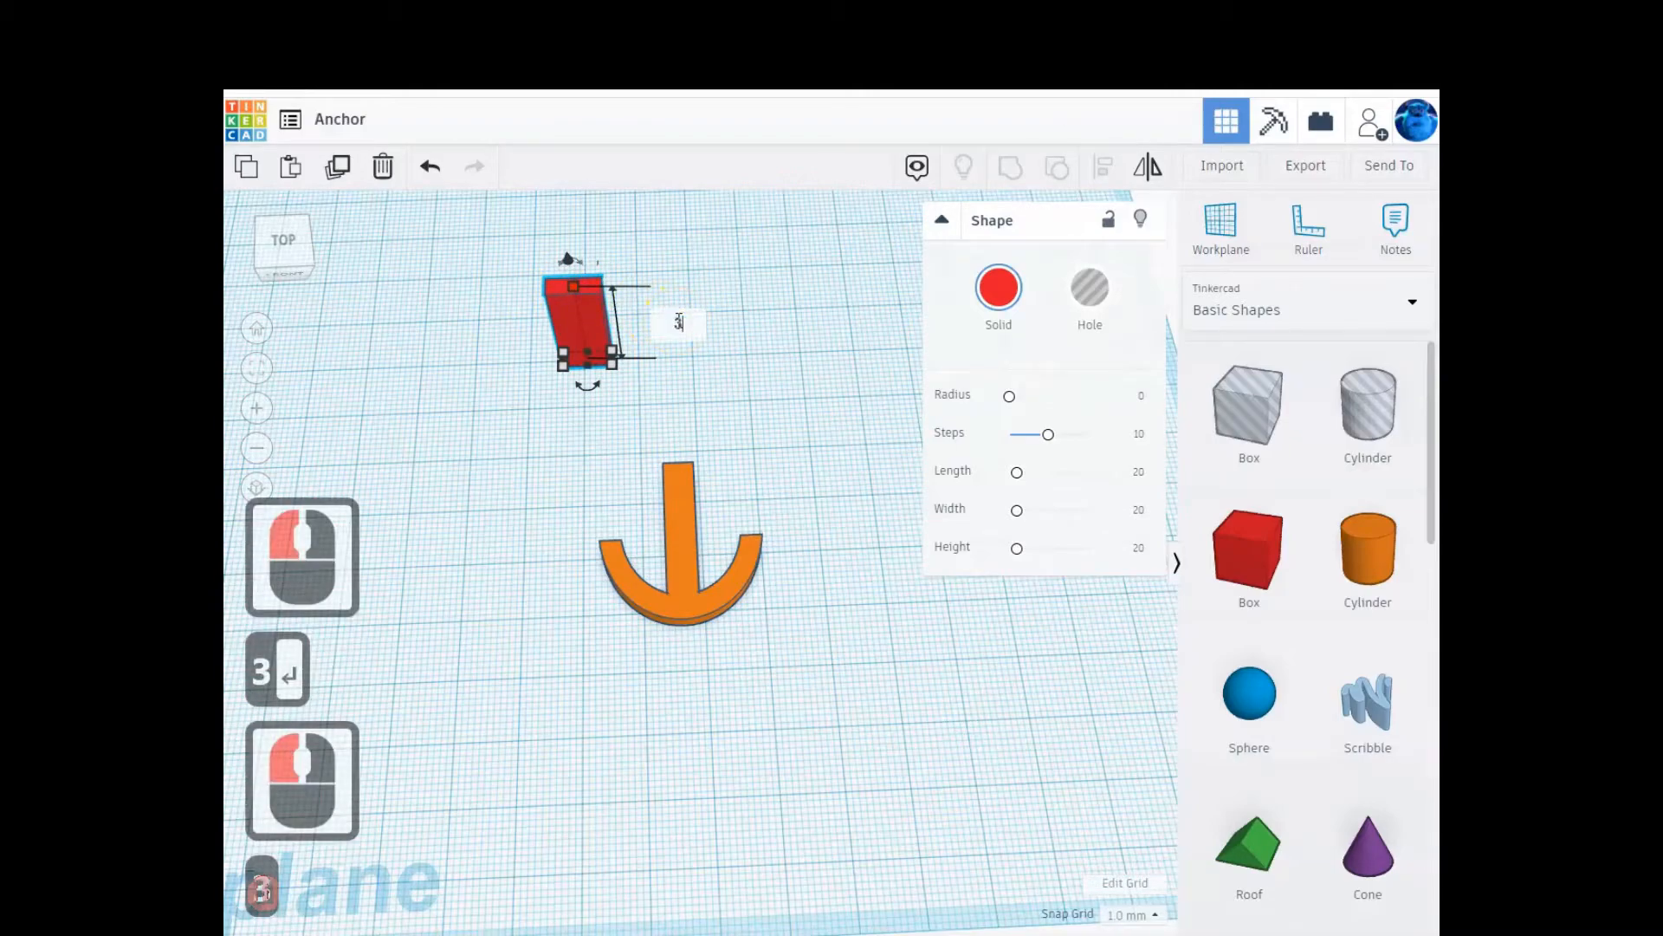
{"action": "key", "text": "Return"}
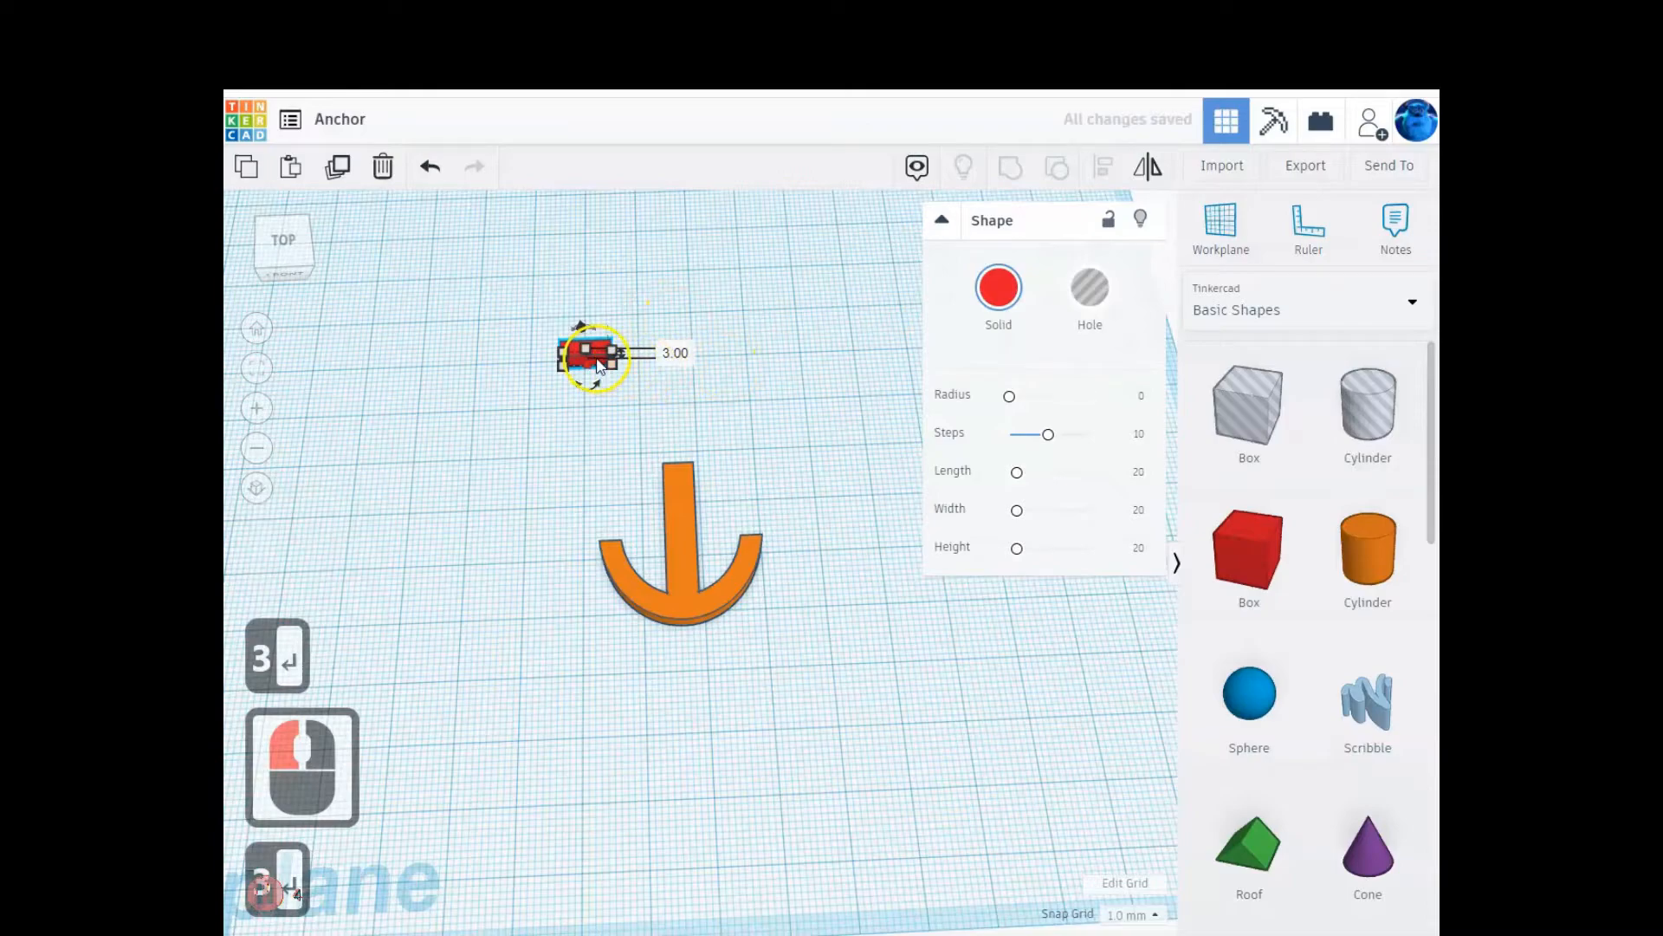
- Align the small red box with the anchor, centred across its width and flush at their back edges
{"action": "left_click_drag", "start_coordinate": [598, 363], "coordinate": [579, 364]}
{"action": "left_click_drag", "start_coordinate": [533, 313], "coordinate": [757, 659]}
{"action": "left_click", "coordinate": [1104, 170]}
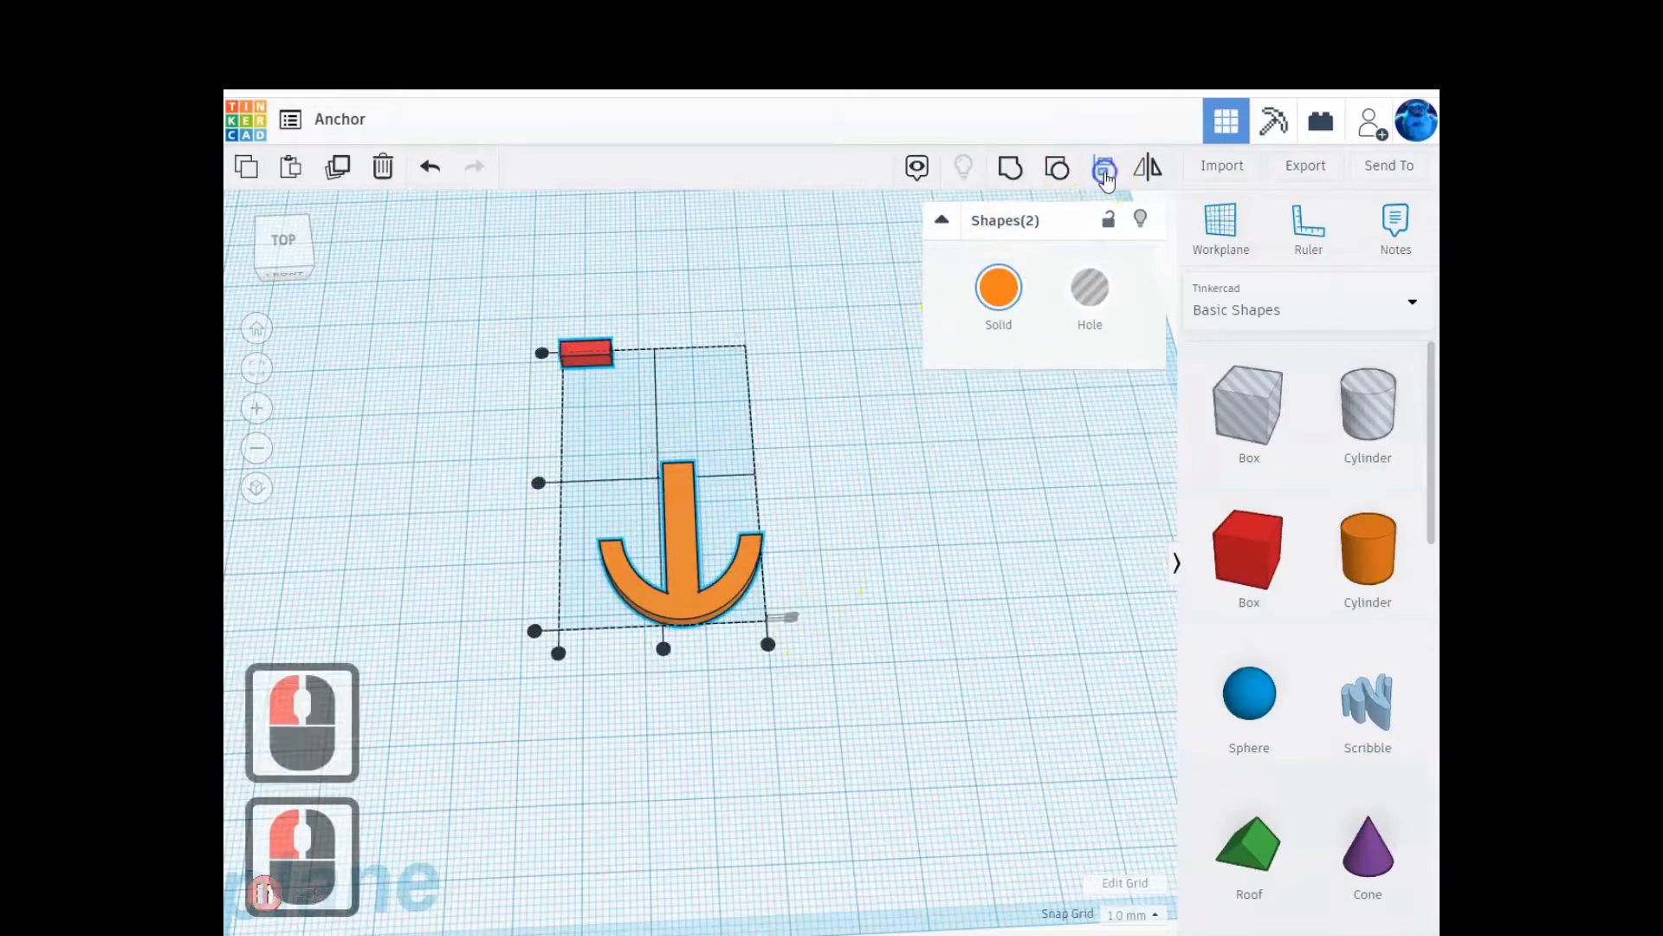
{"action": "left_click", "coordinate": [663, 649]}
{"action": "left_click", "coordinate": [562, 352]}
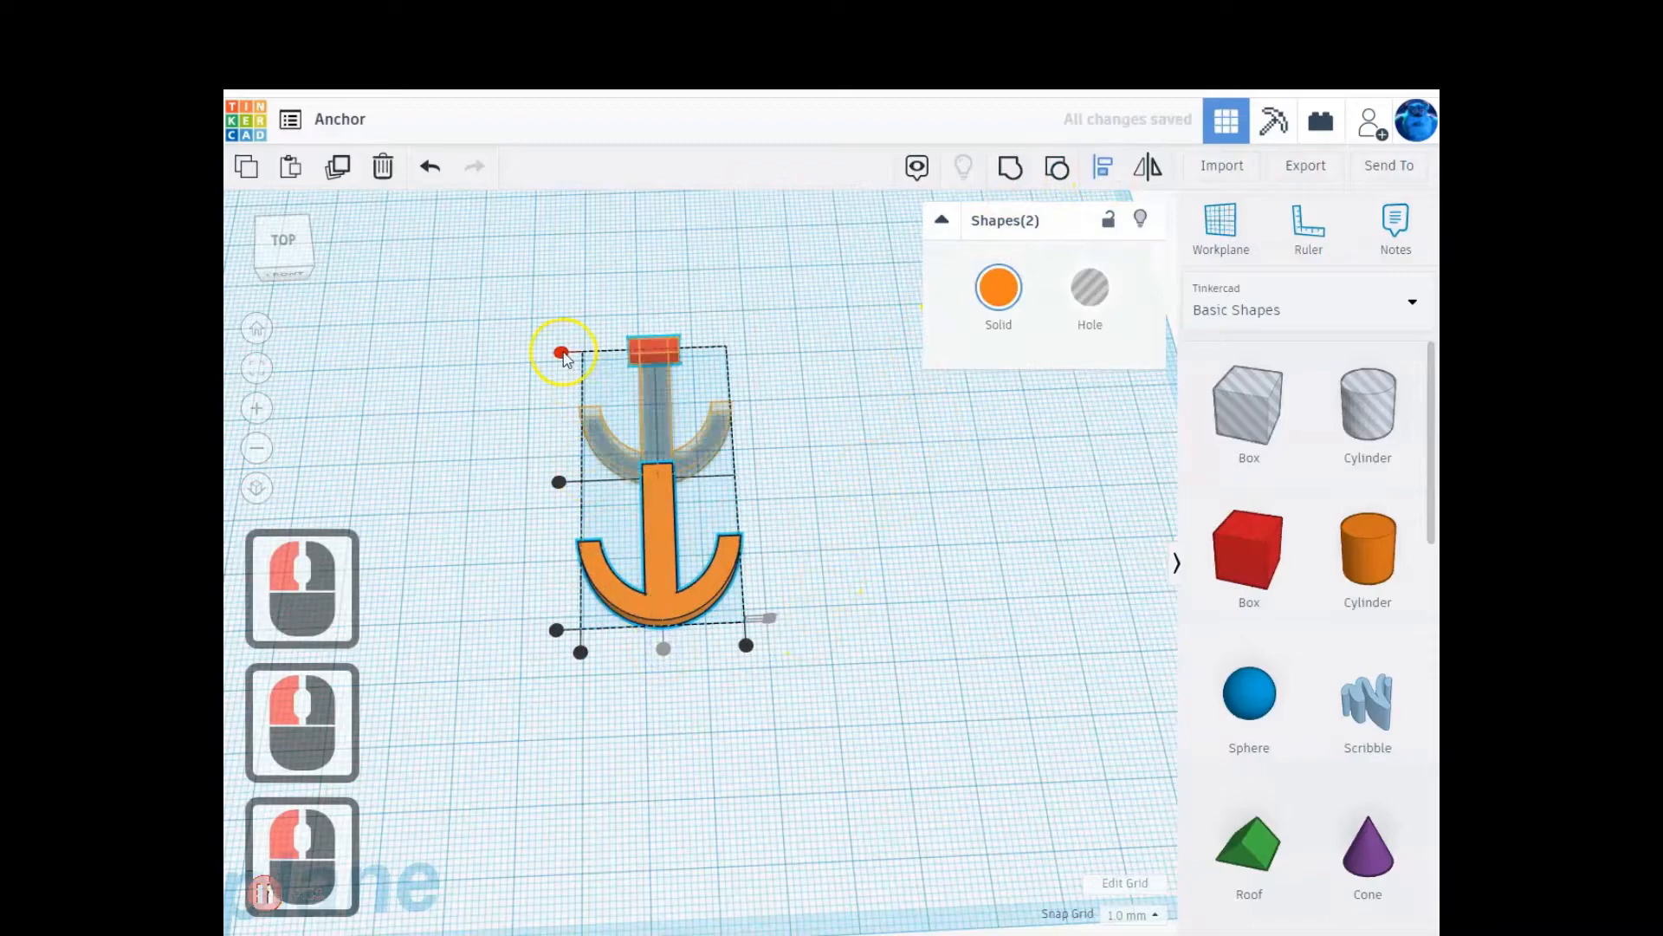
{"action": "left_click", "coordinate": [655, 444]}
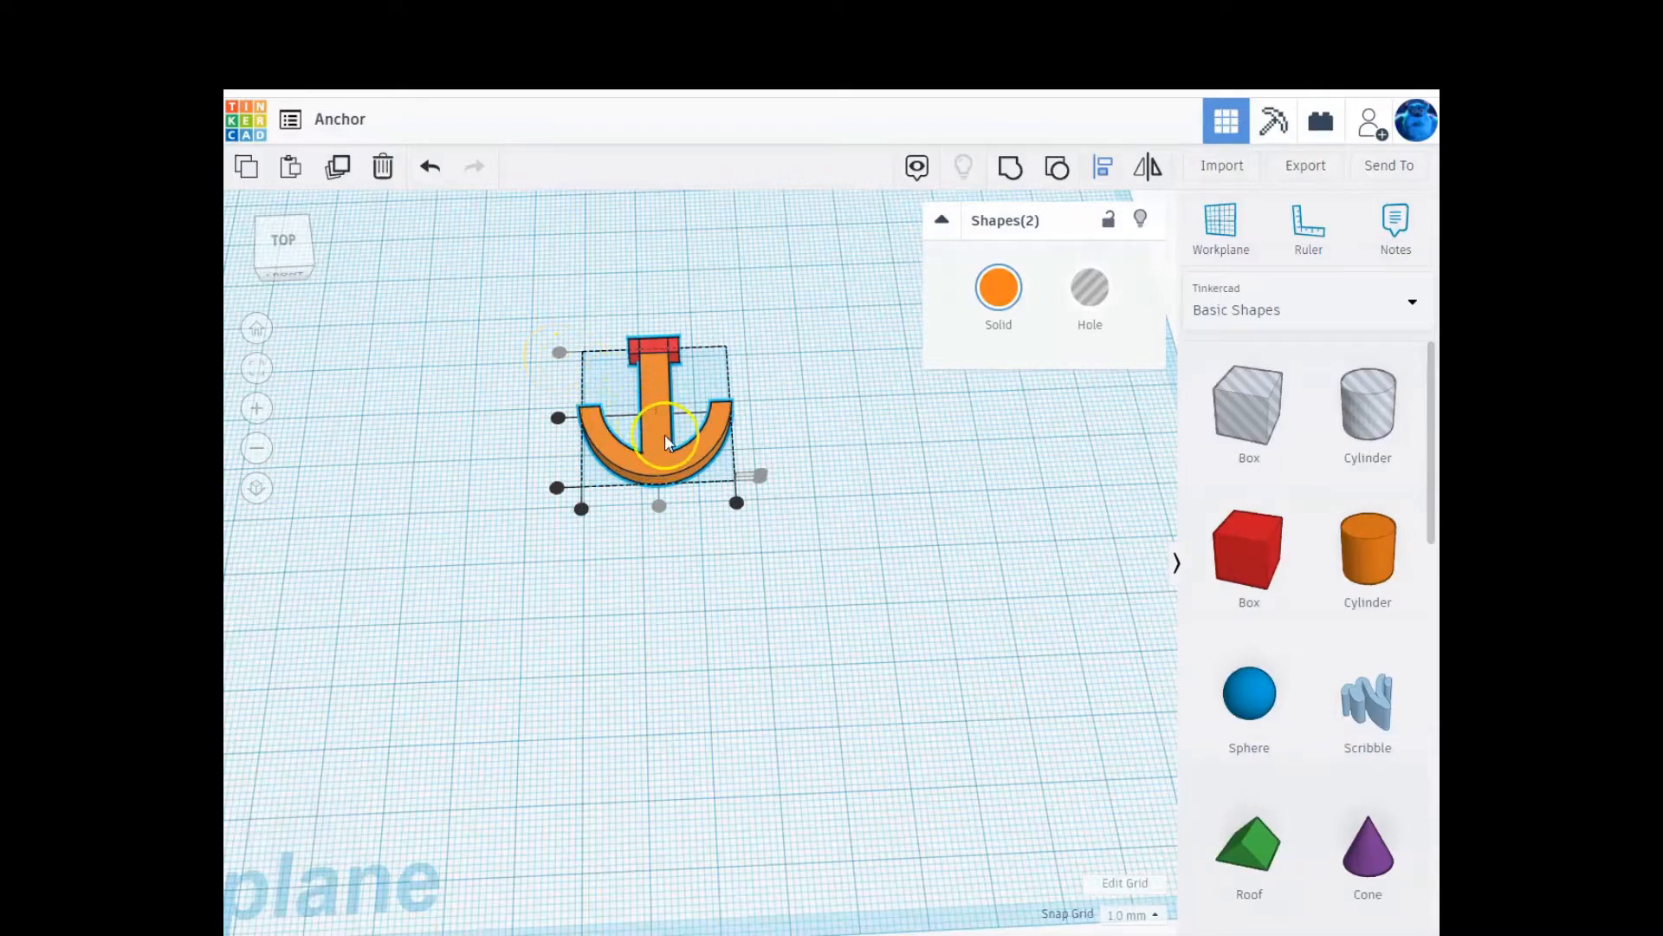
{"action": "left_click", "coordinate": [750, 520]}
- Nudge the orange anchor 3 mm forward so the small red box caps the end of its shank
{"action": "double_click", "coordinate": [664, 468]}
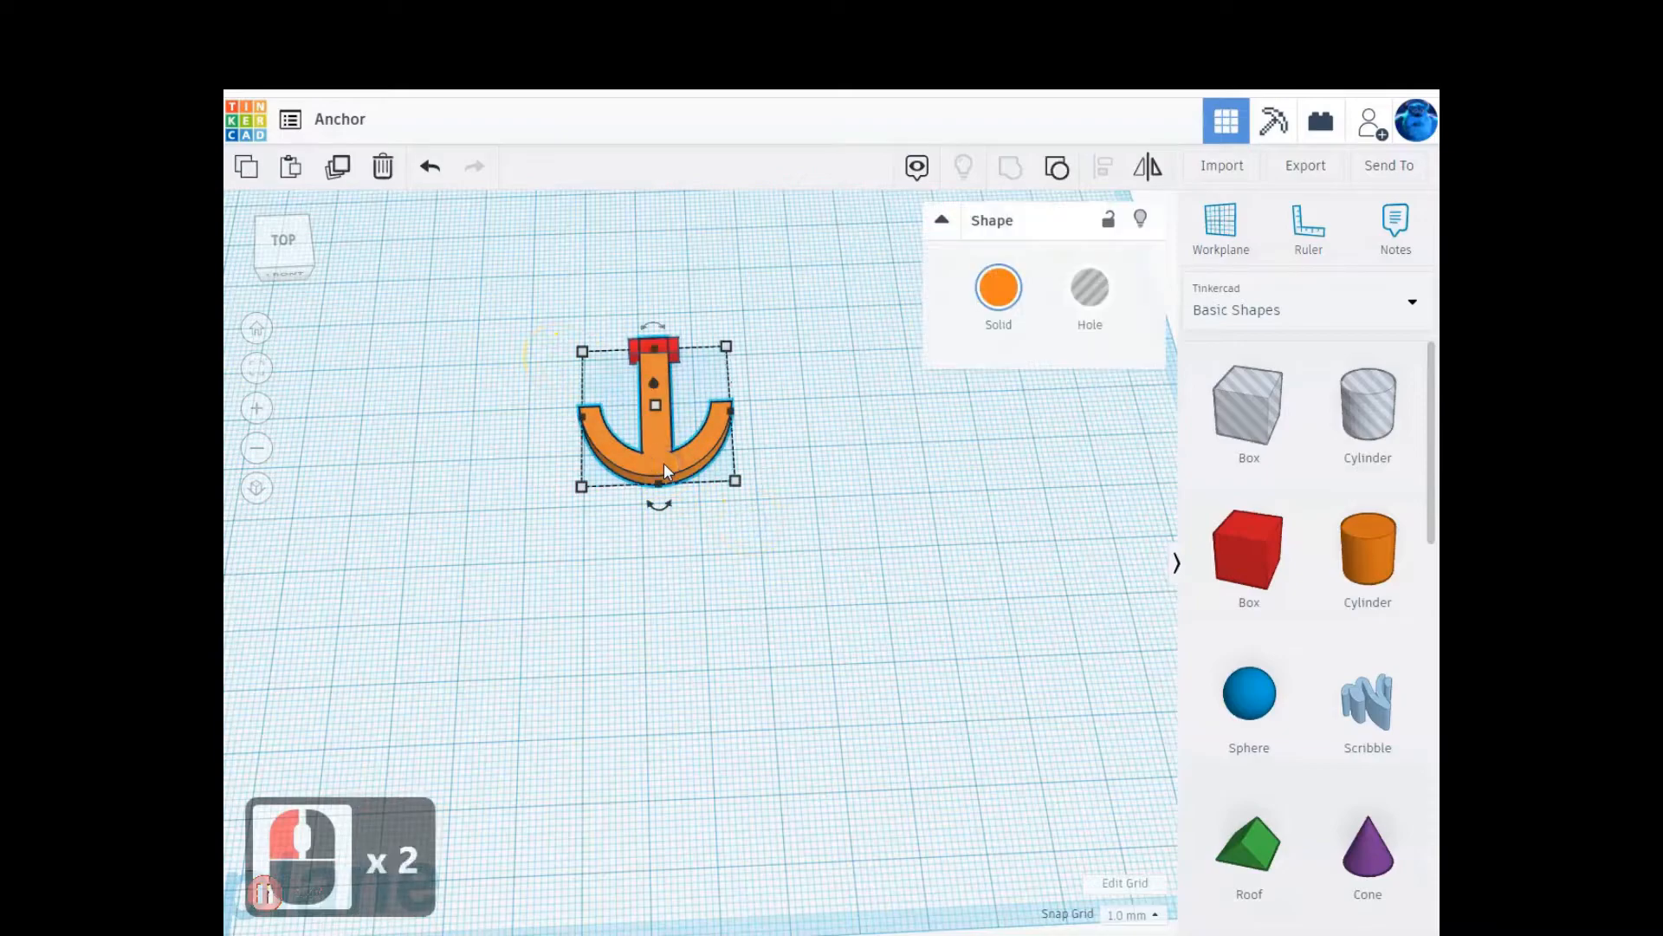
{"action": "key", "text": "Down"}
{"action": "key", "text": "Down"}
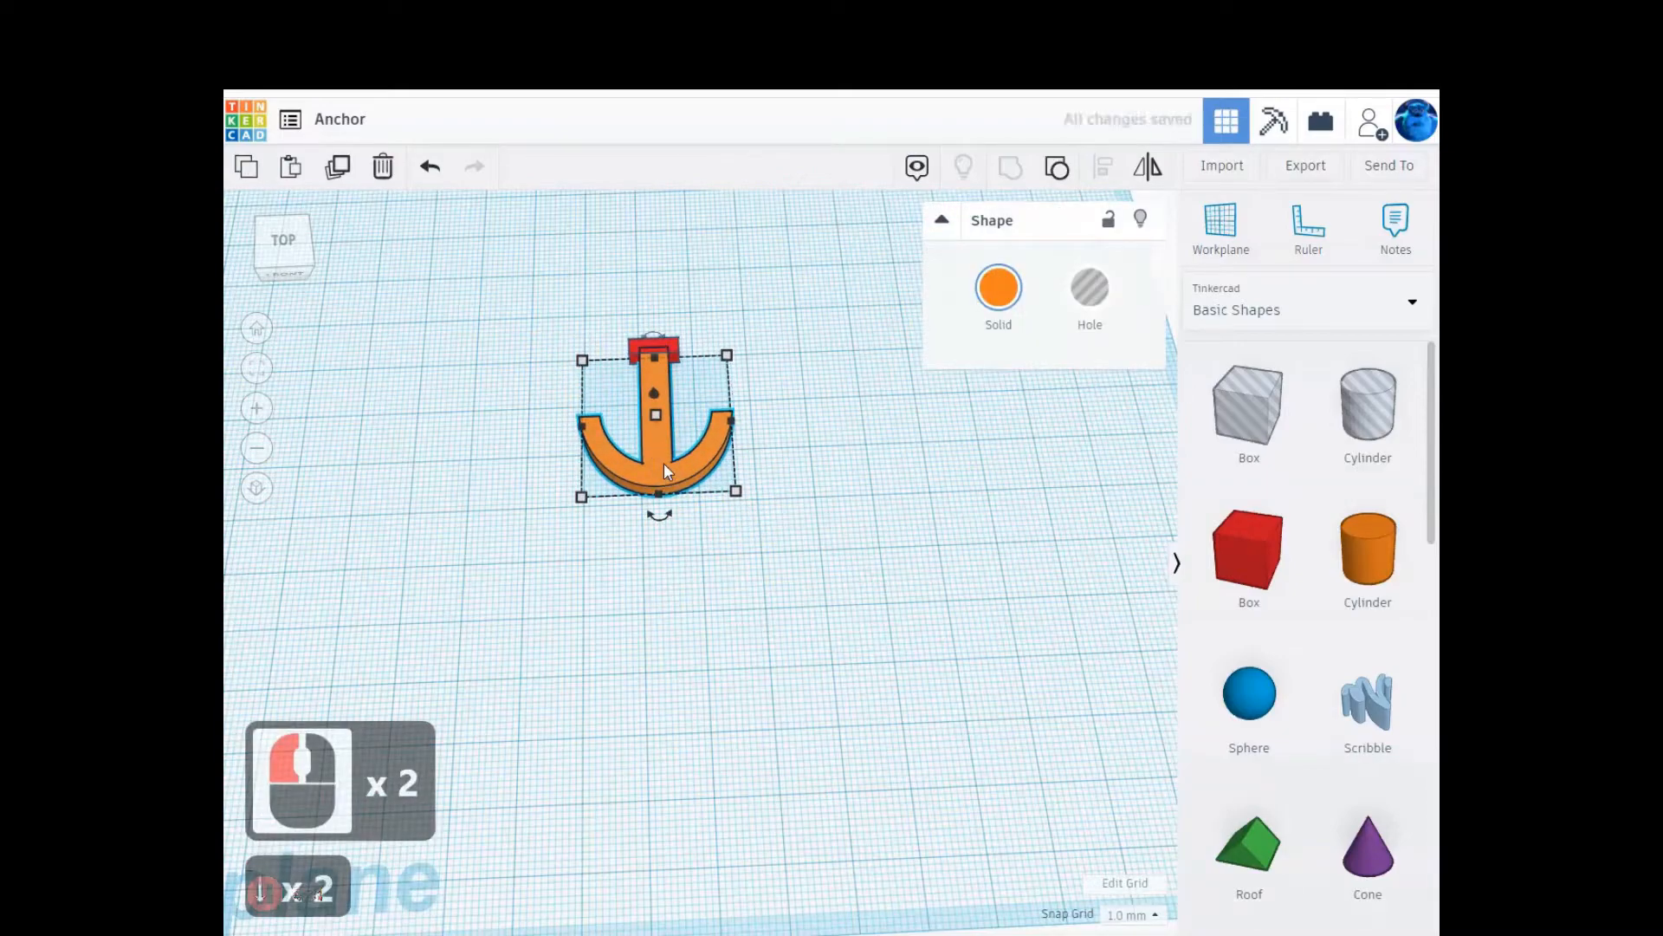
{"action": "key", "text": "Down"}
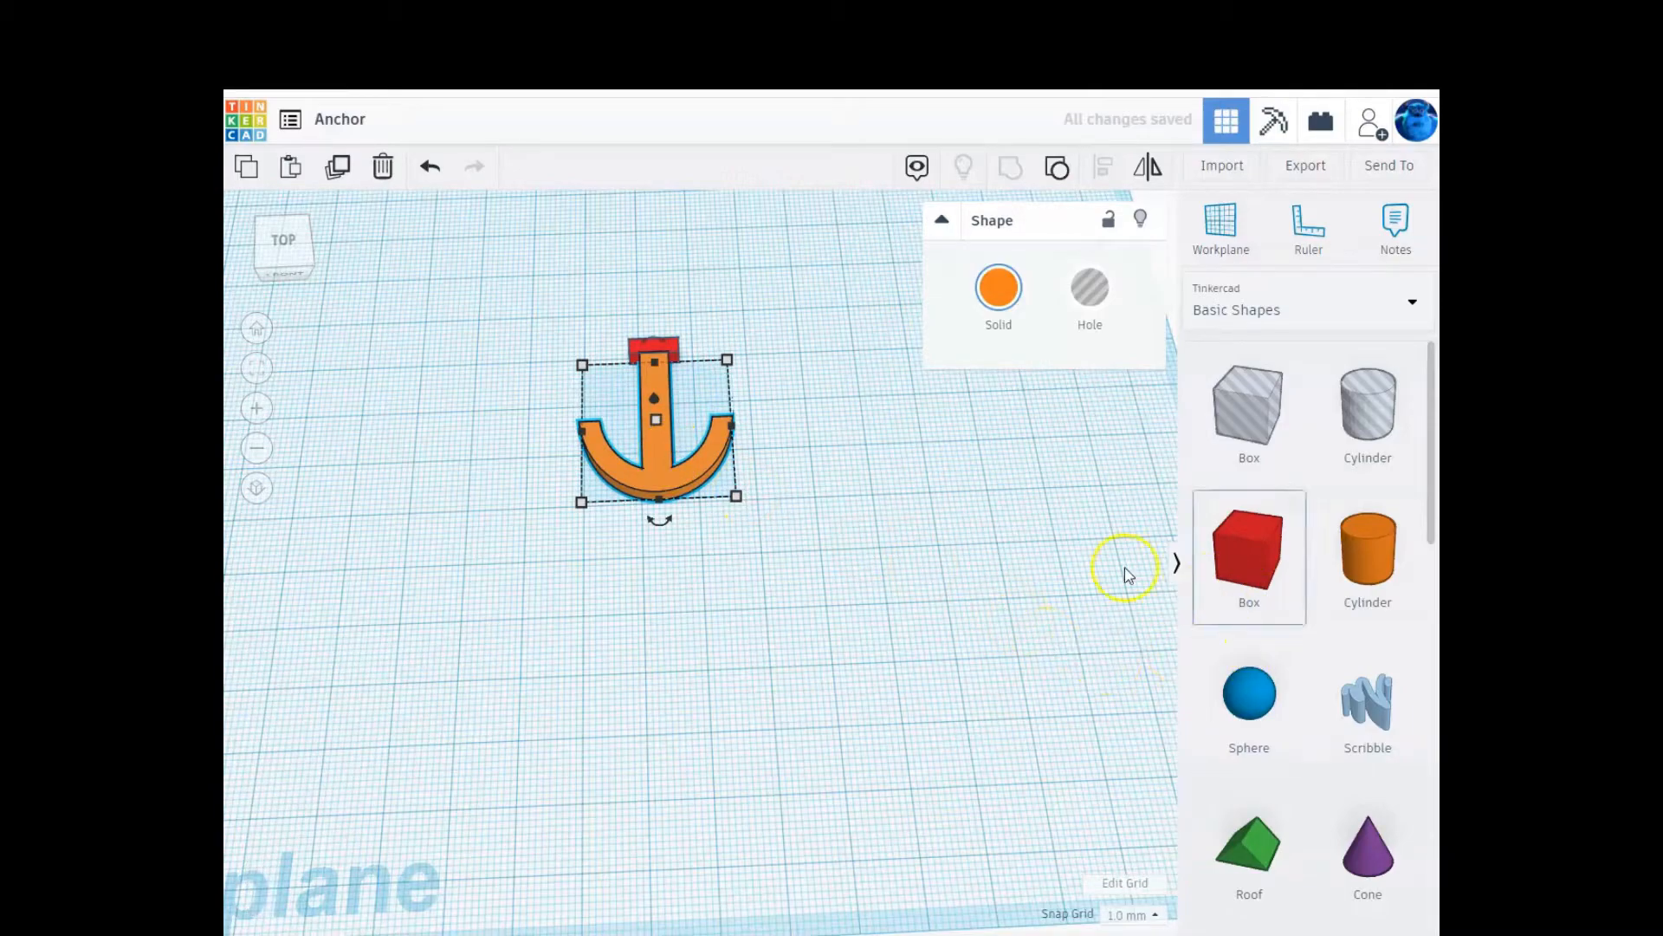
- Group the small red crossbar box with the orange anchor
{"action": "scroll", "coordinate": [1308, 632], "scroll_direction": "down", "scroll_amount": 2}
{"action": "scroll", "coordinate": [1321, 615], "scroll_direction": "down", "scroll_amount": 1}
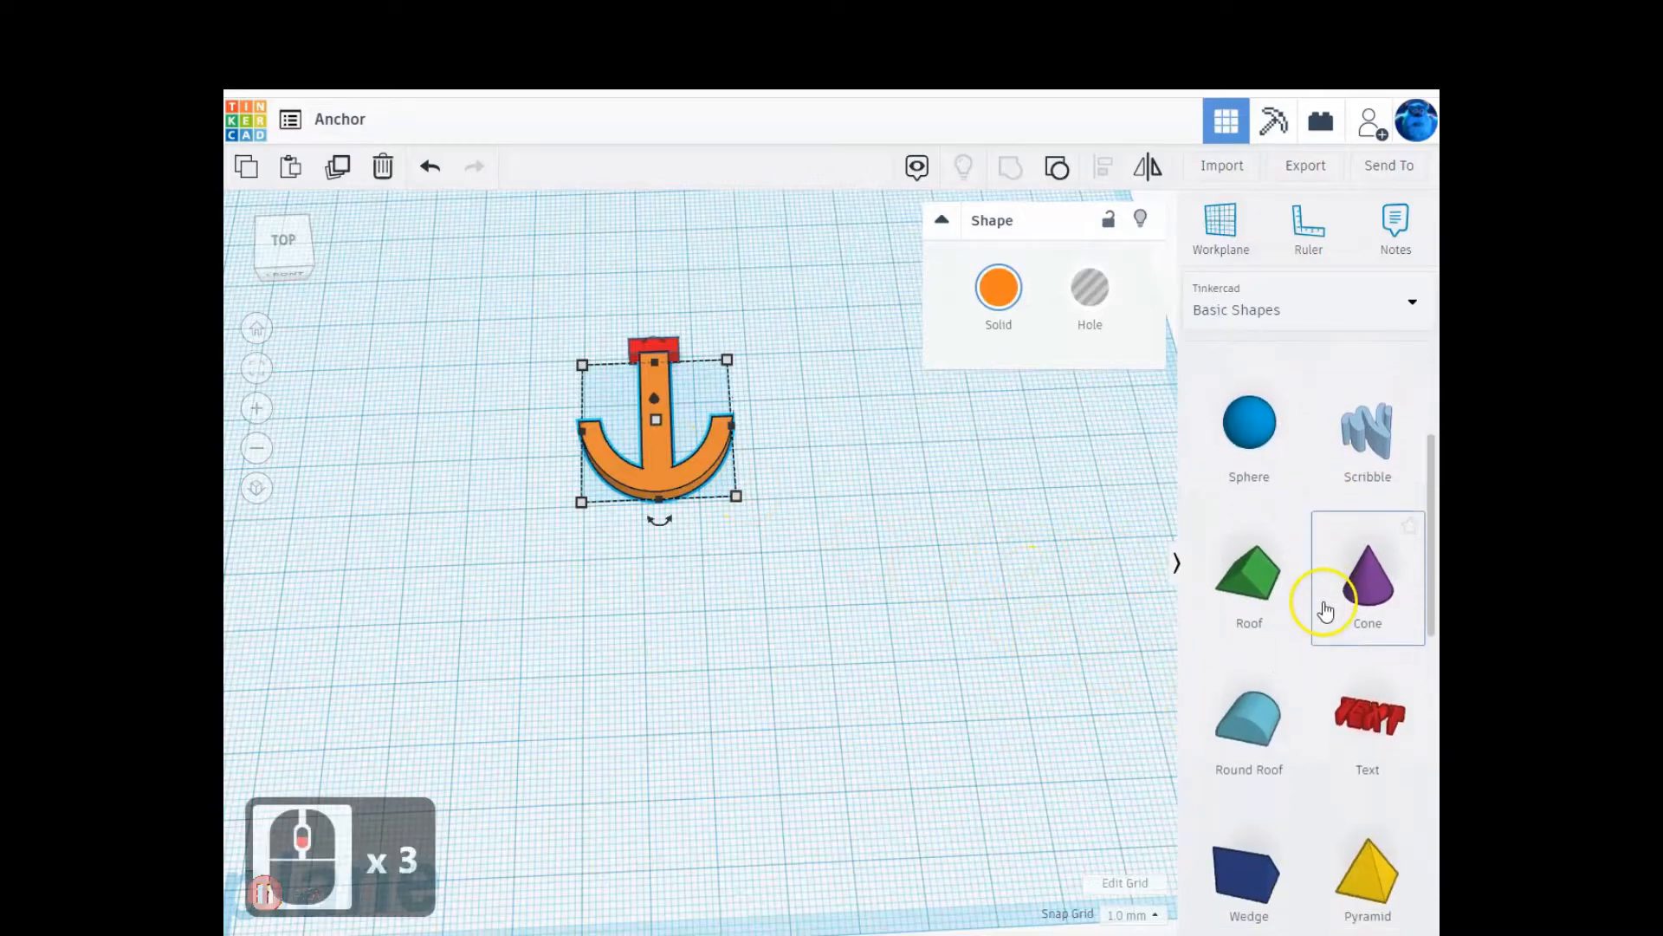
{"action": "left_click_drag", "start_coordinate": [579, 309], "coordinate": [840, 617]}
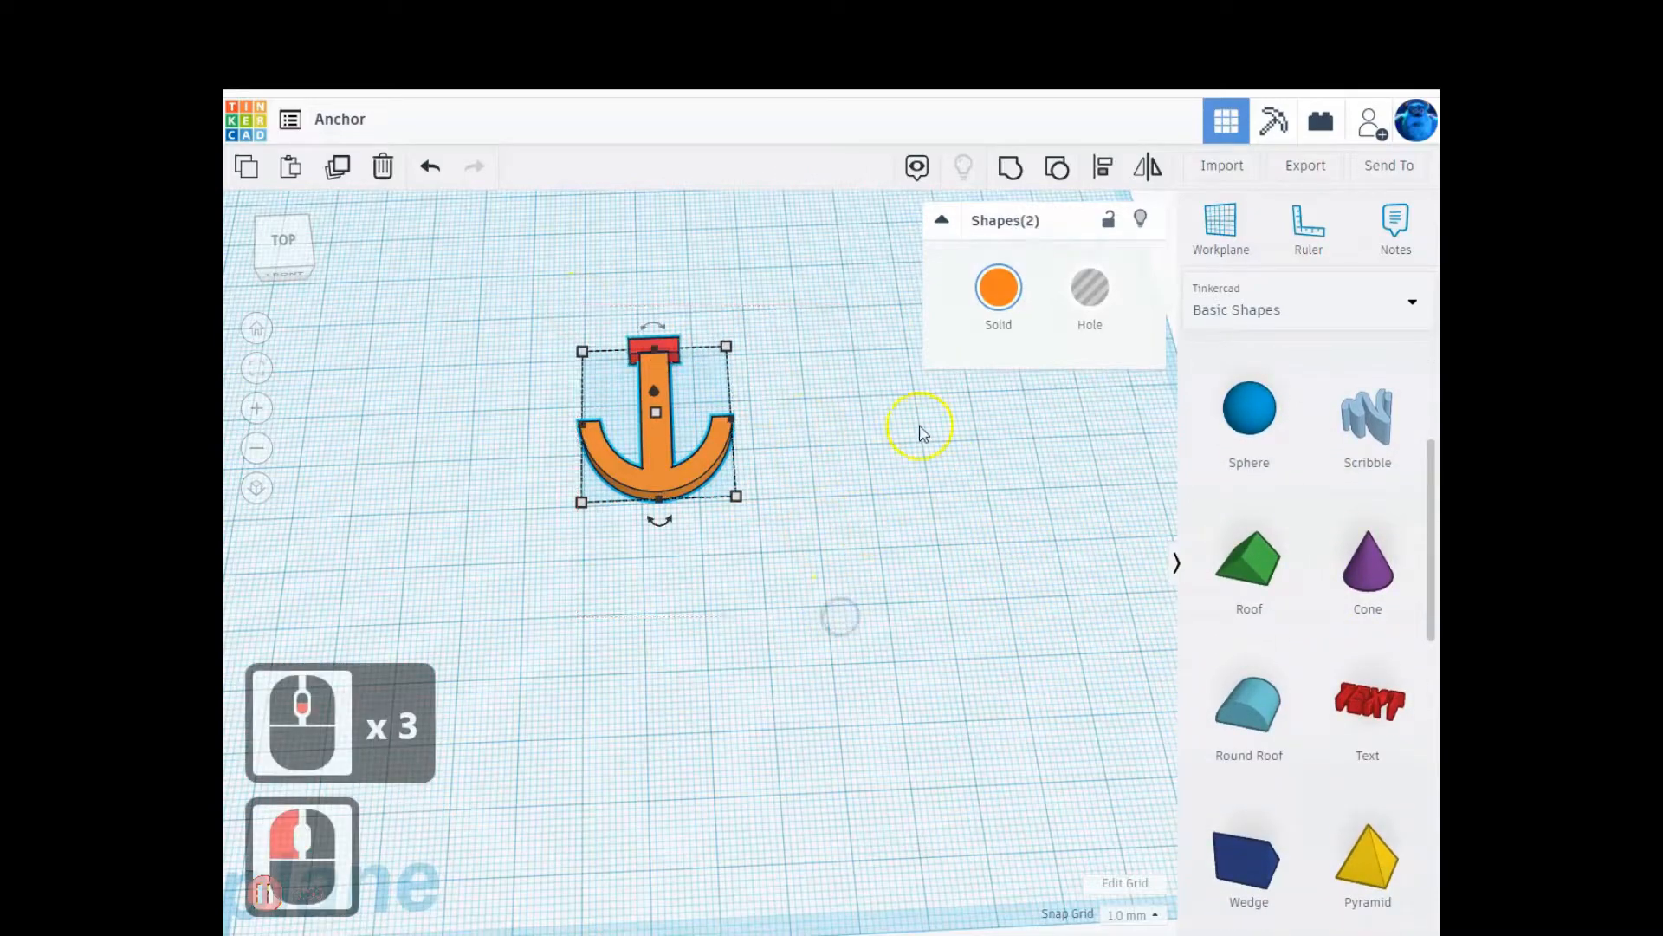
{"action": "left_click", "coordinate": [1010, 172]}
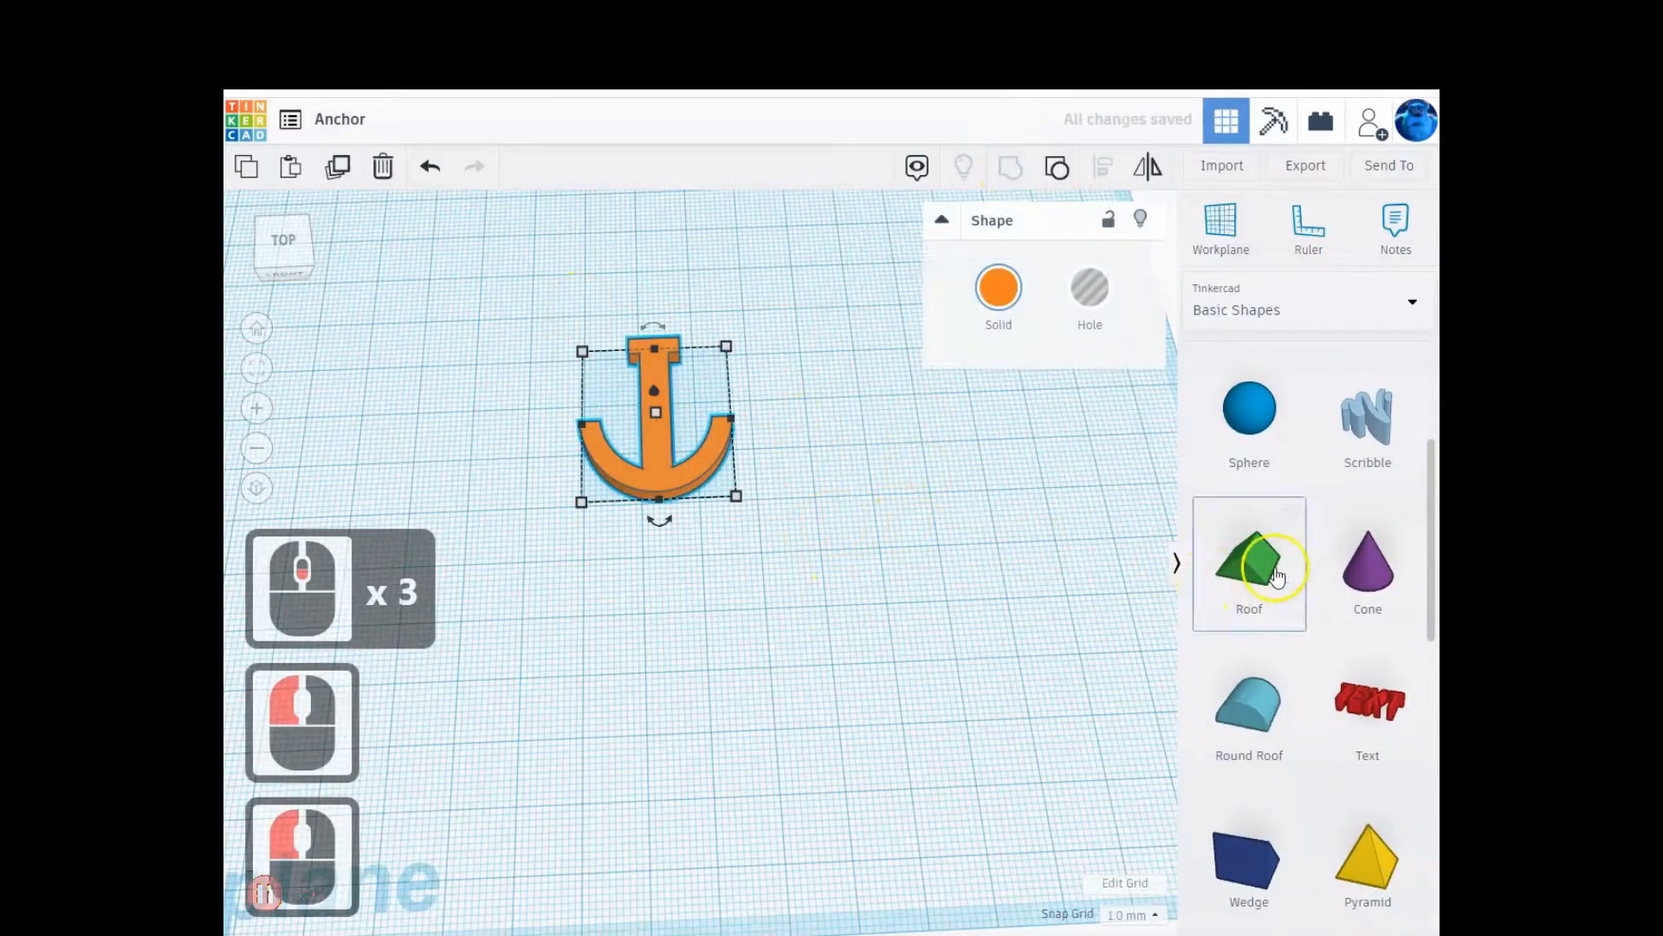
- Place a solid Roof shape on the workplane in front of the orange anchor
{"action": "left_click_drag", "start_coordinate": [1264, 571], "coordinate": [676, 565]}
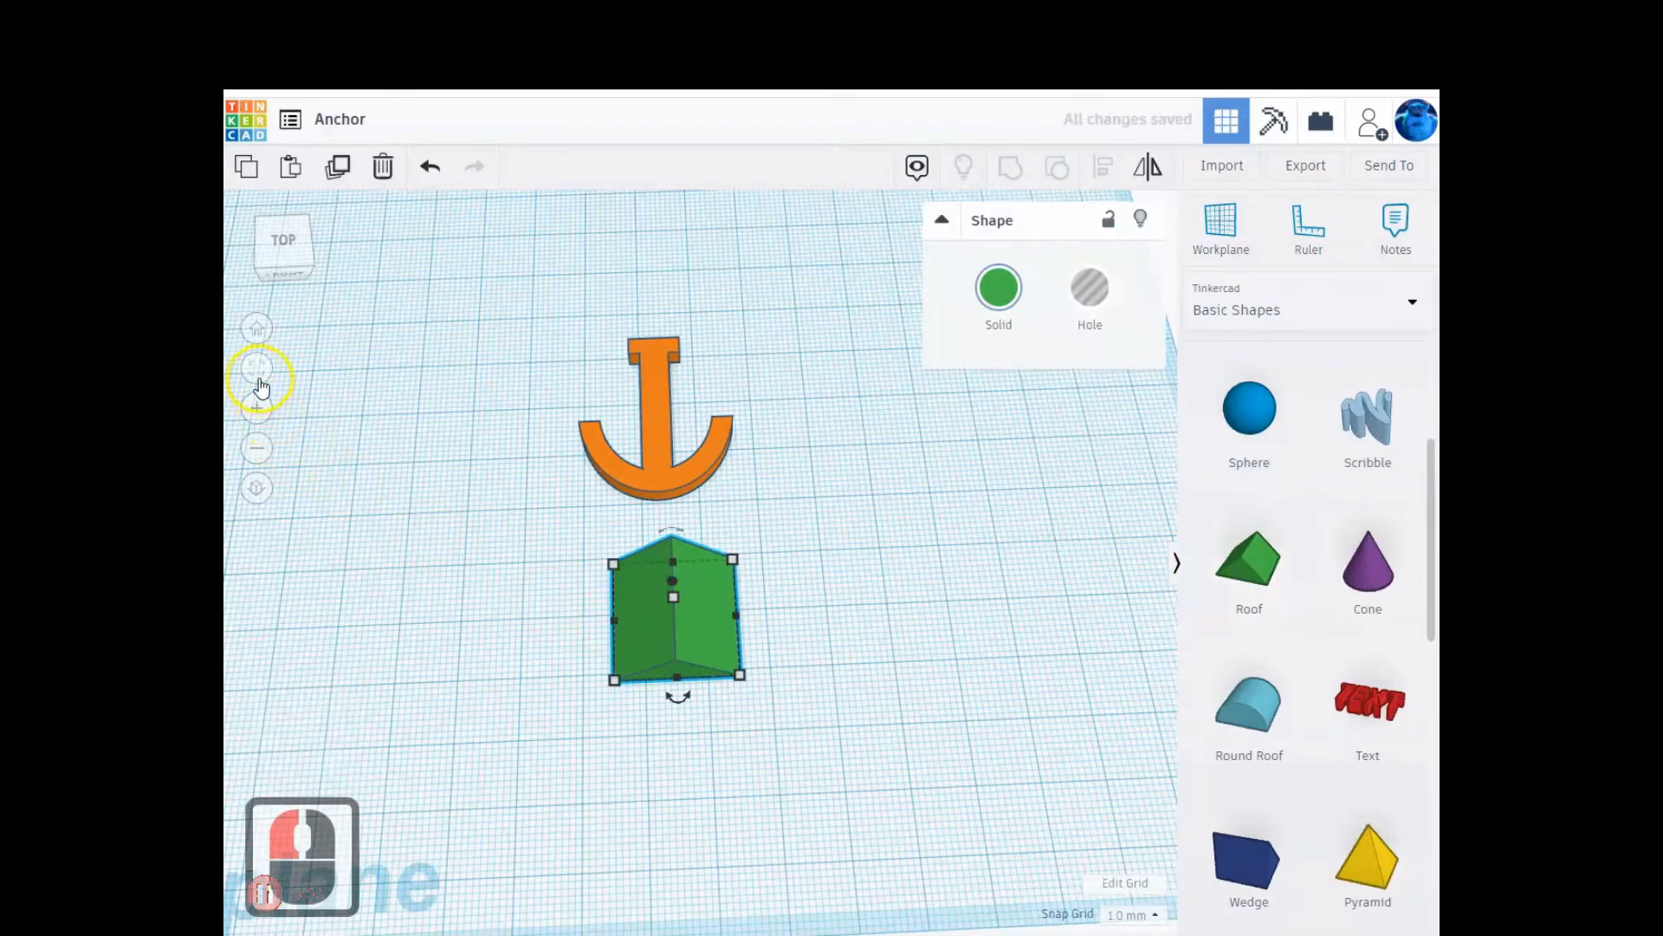
{"action": "right_click_drag", "start_coordinate": [836, 690], "coordinate": [621, 616]}
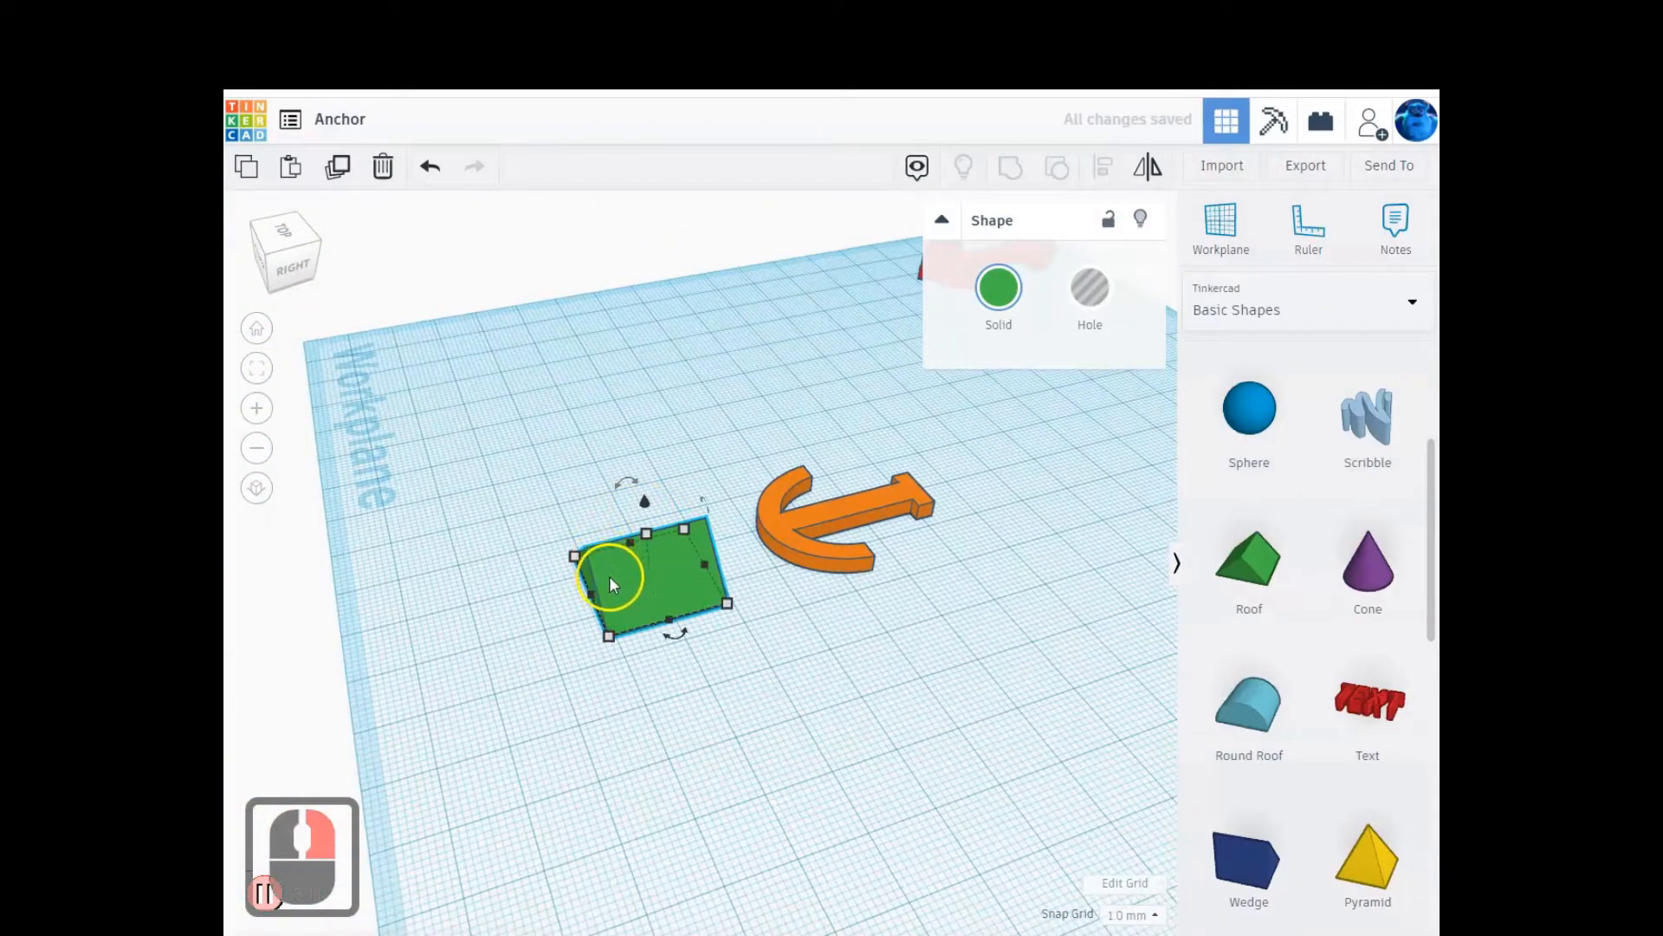
{"action": "mouse_move", "coordinate": [628, 487]}
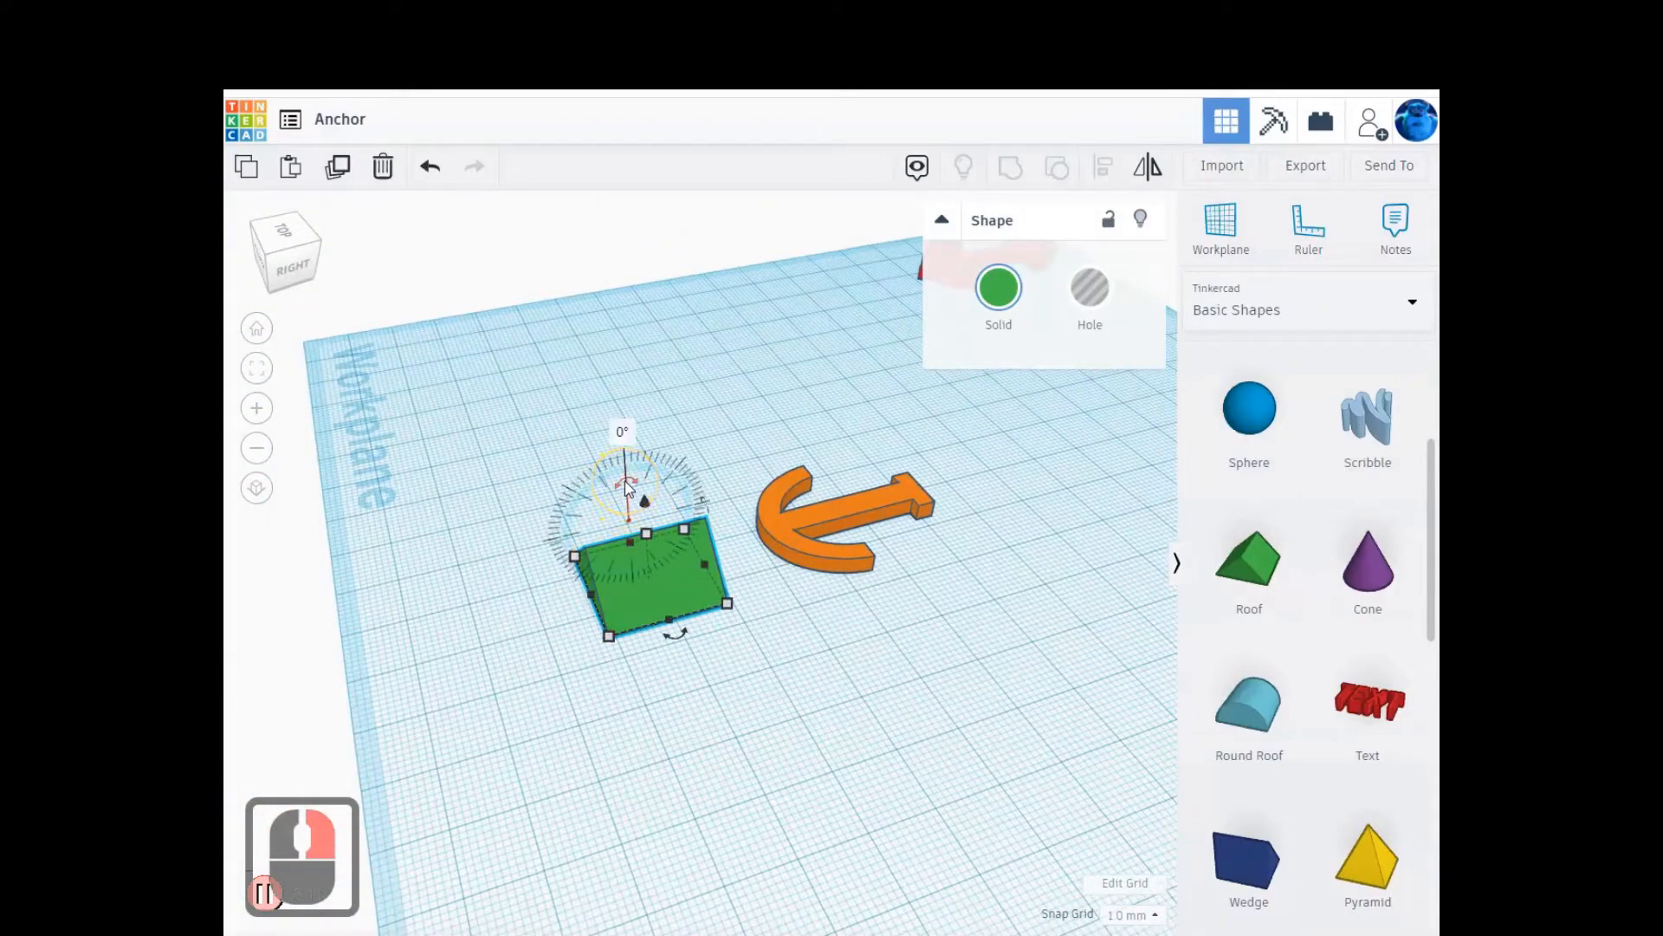
{"action": "mouse_move", "coordinate": [628, 486]}
{"action": "left_mouse_down"}
{"action": "mouse_move", "coordinate": [585, 499]}
{"action": "mouse_move", "coordinate": [579, 537]}
{"action": "mouse_move", "coordinate": [624, 487]}
{"action": "left_mouse_up"}
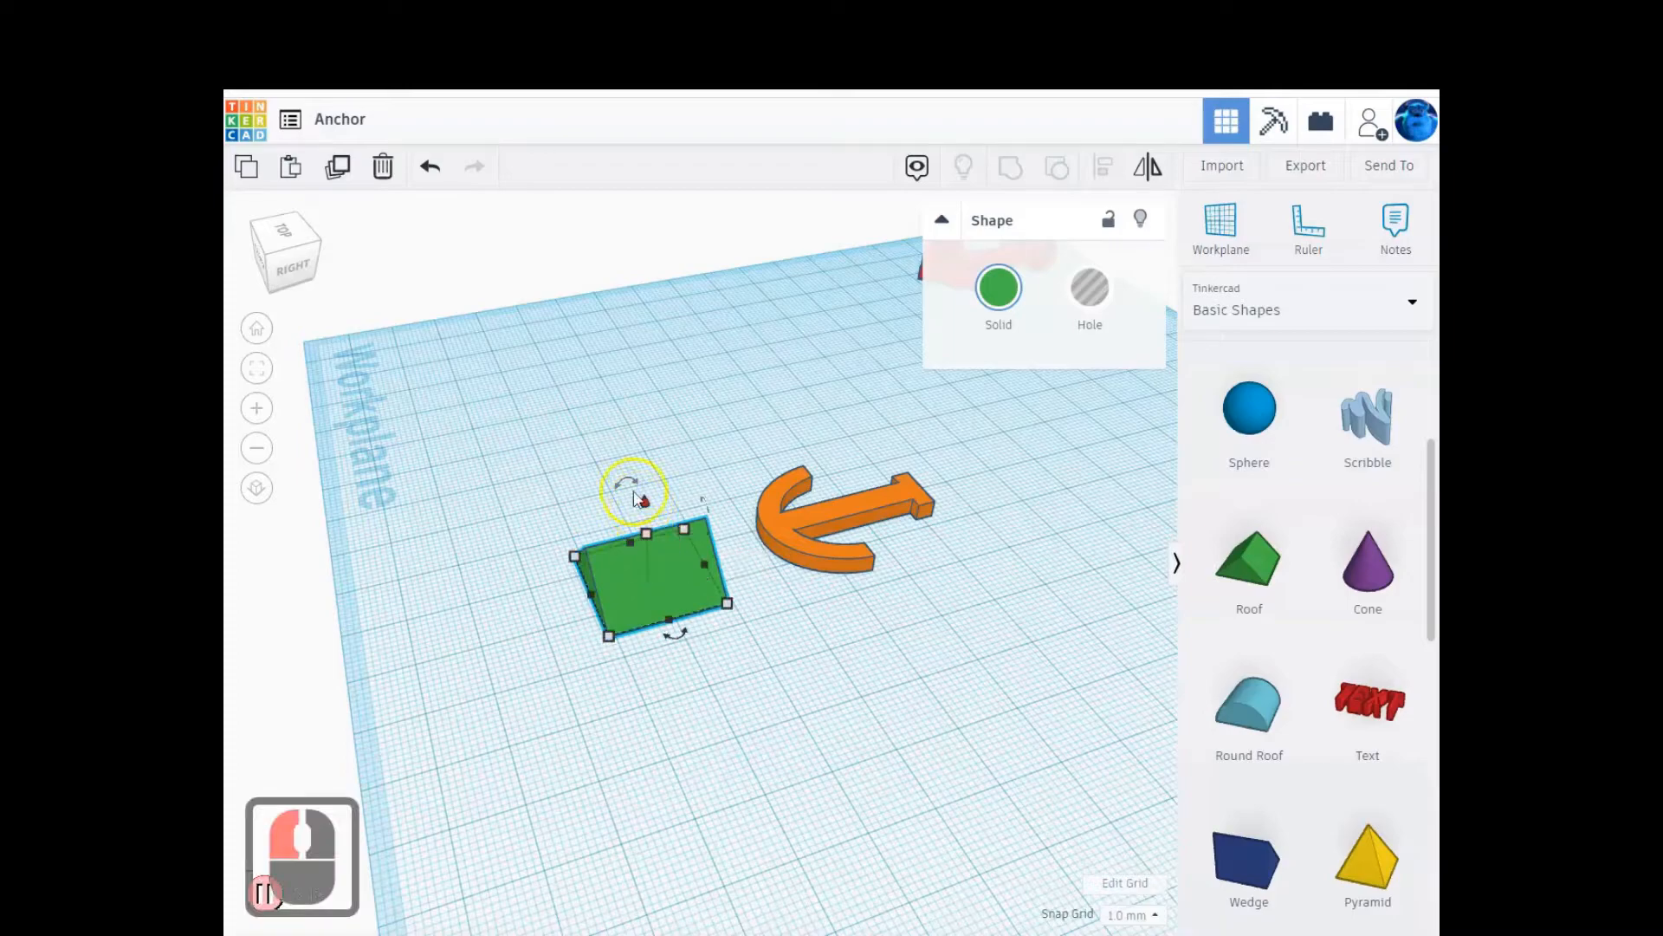
{"action": "mouse_move", "coordinate": [630, 484]}
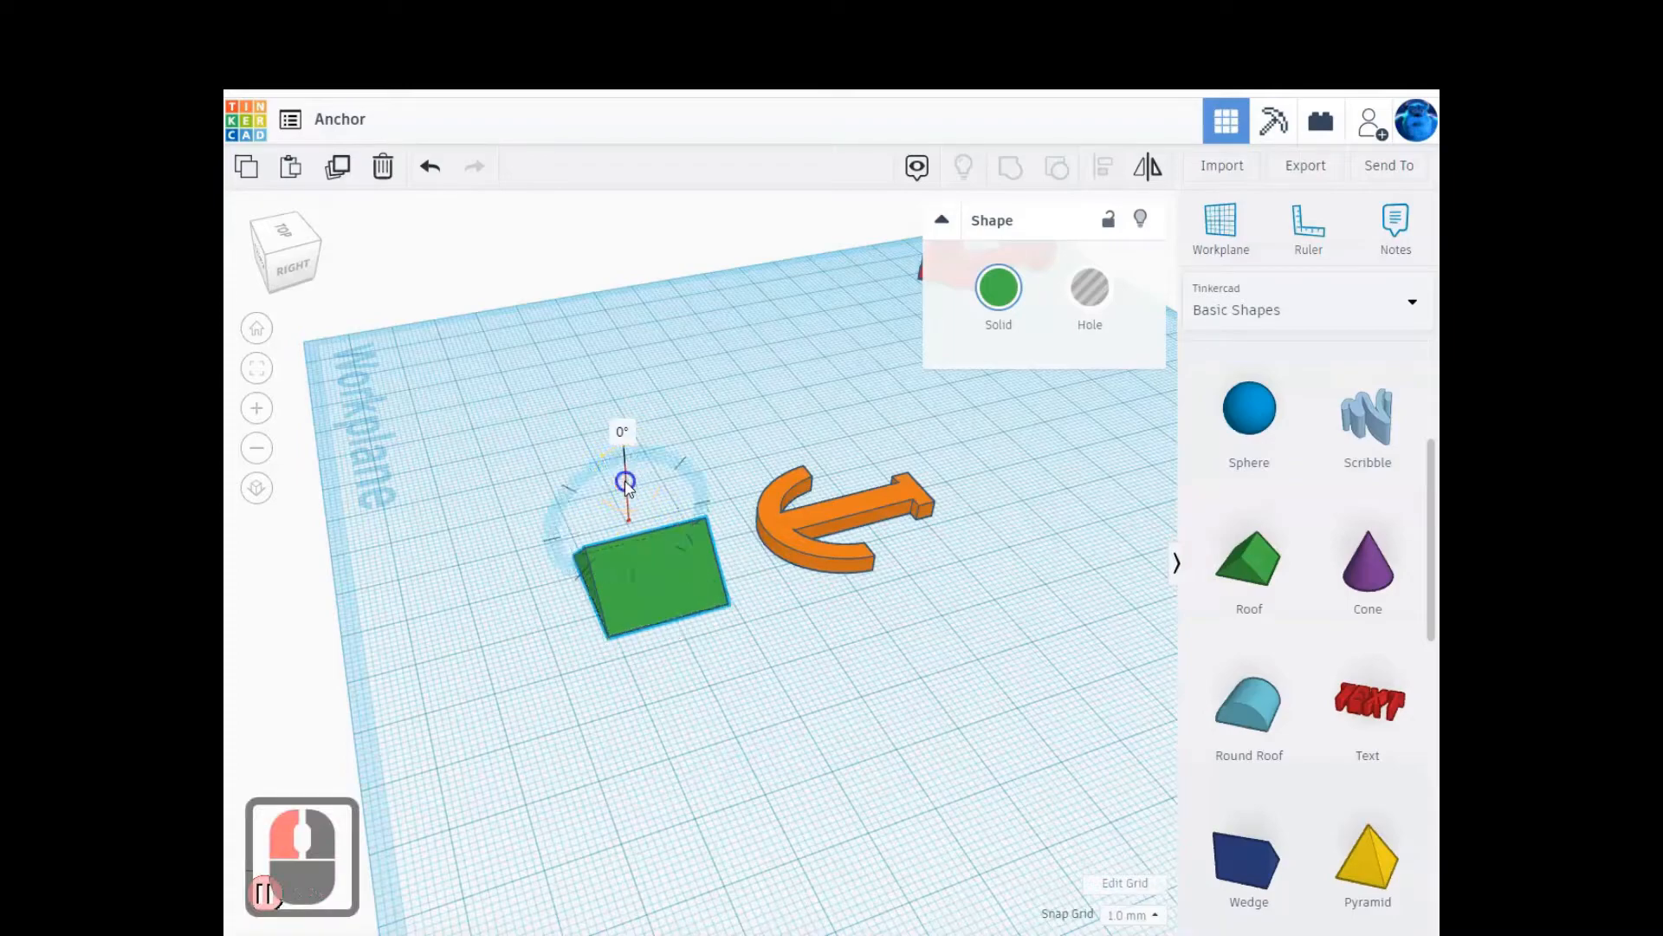
{"action": "left_click_drag", "start_coordinate": [627, 485], "coordinate": [584, 537], "text": "shift"}
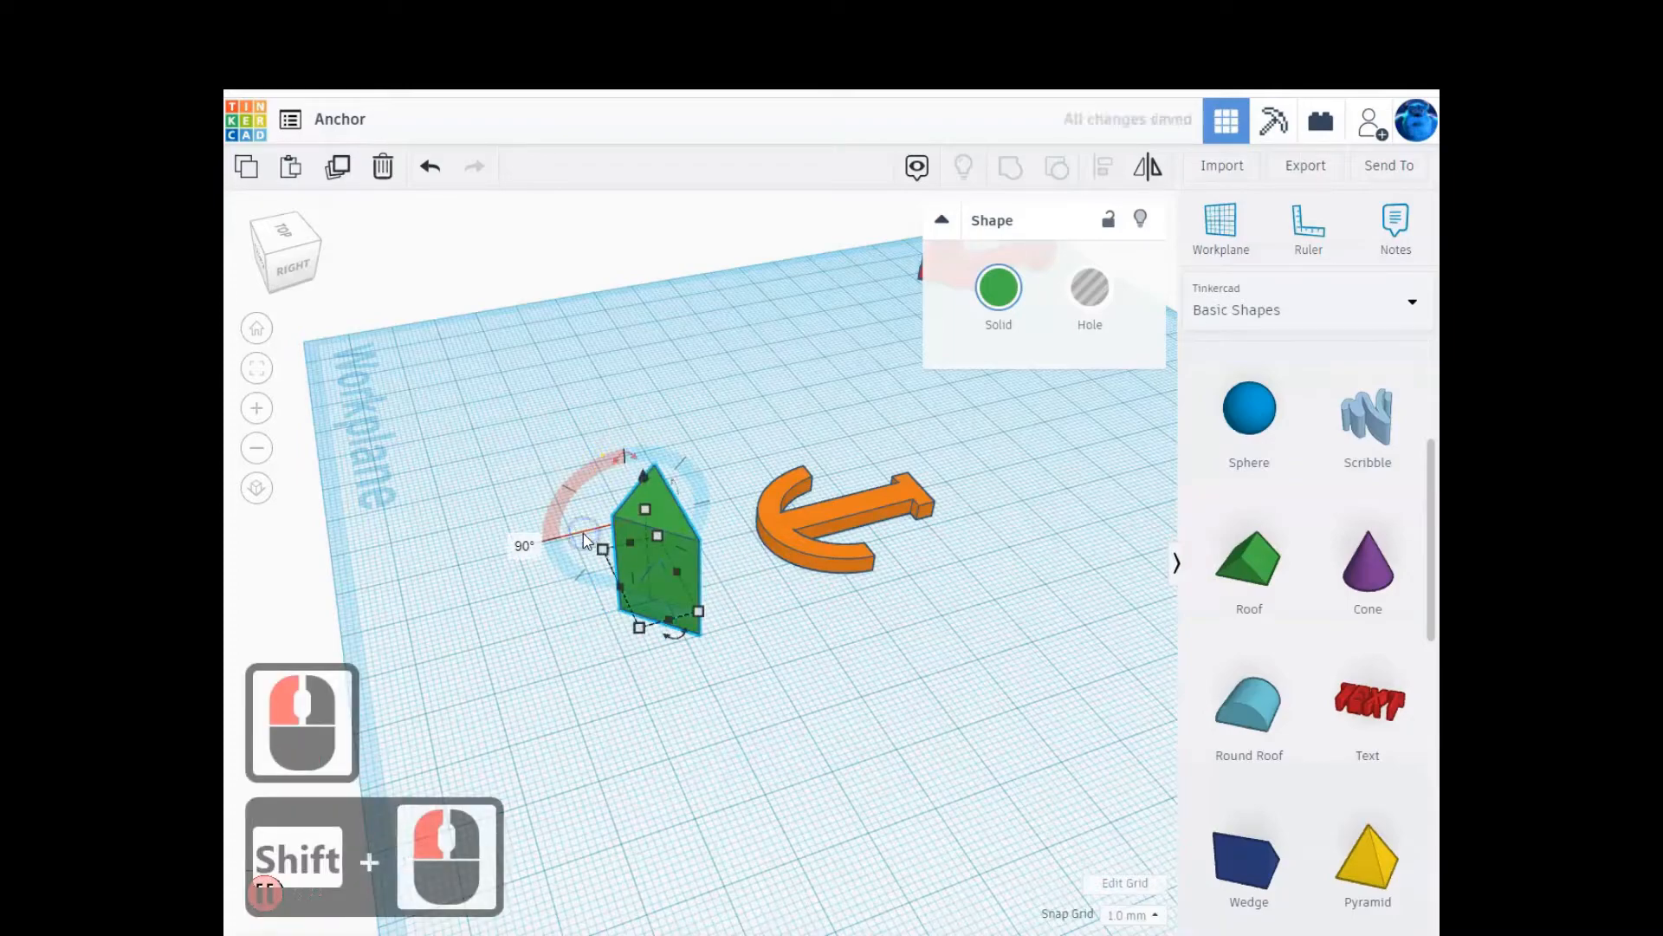
{"action": "mouse_move", "coordinate": [613, 460]}
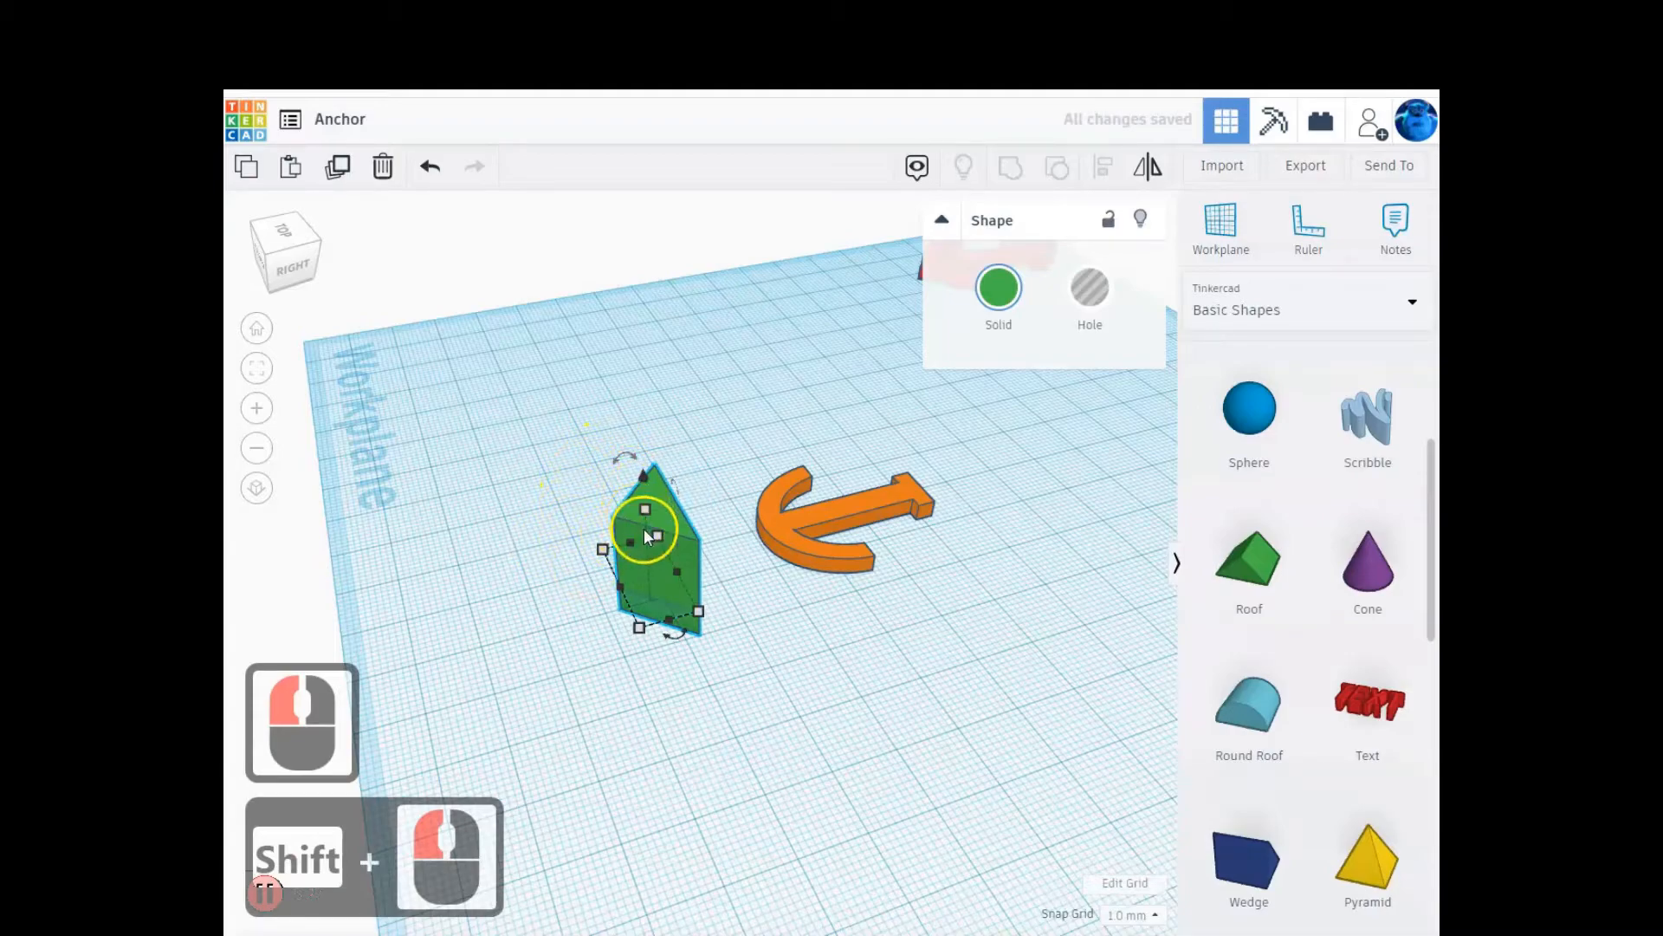
{"action": "key", "text": "ctrl+z"}
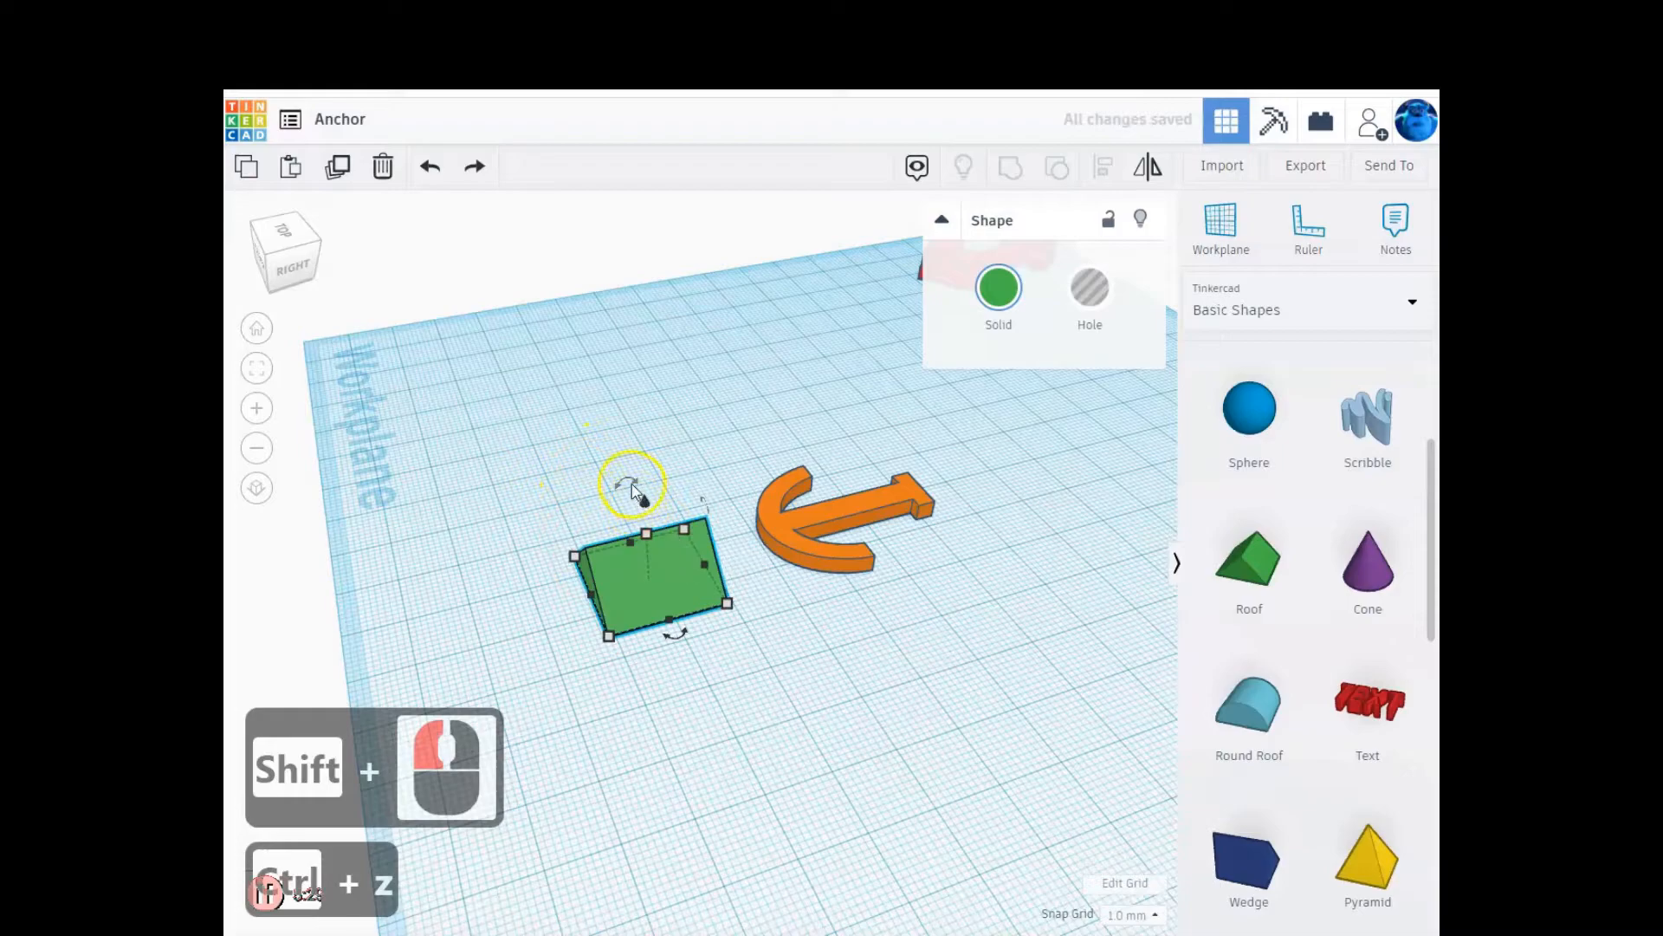
- Rotate the green Roof 90° so its triangular face points up, and drop it onto the workplane
{"action": "left_click_drag", "start_coordinate": [628, 483], "coordinate": [570, 539]}
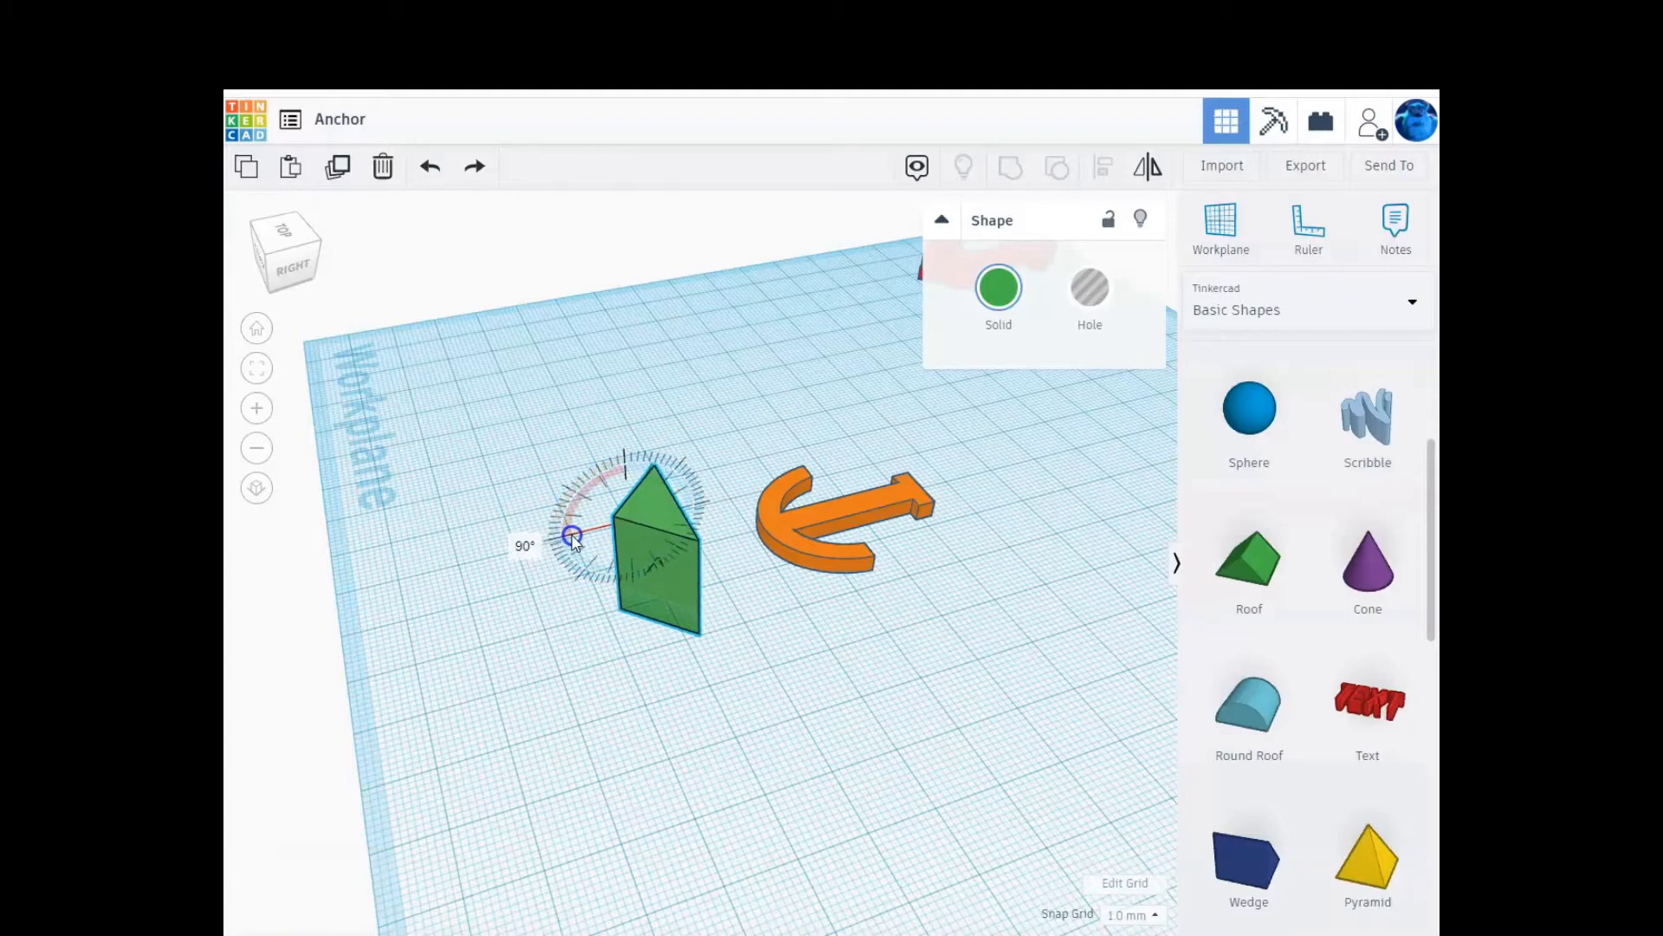
{"action": "left_click", "coordinate": [575, 540]}
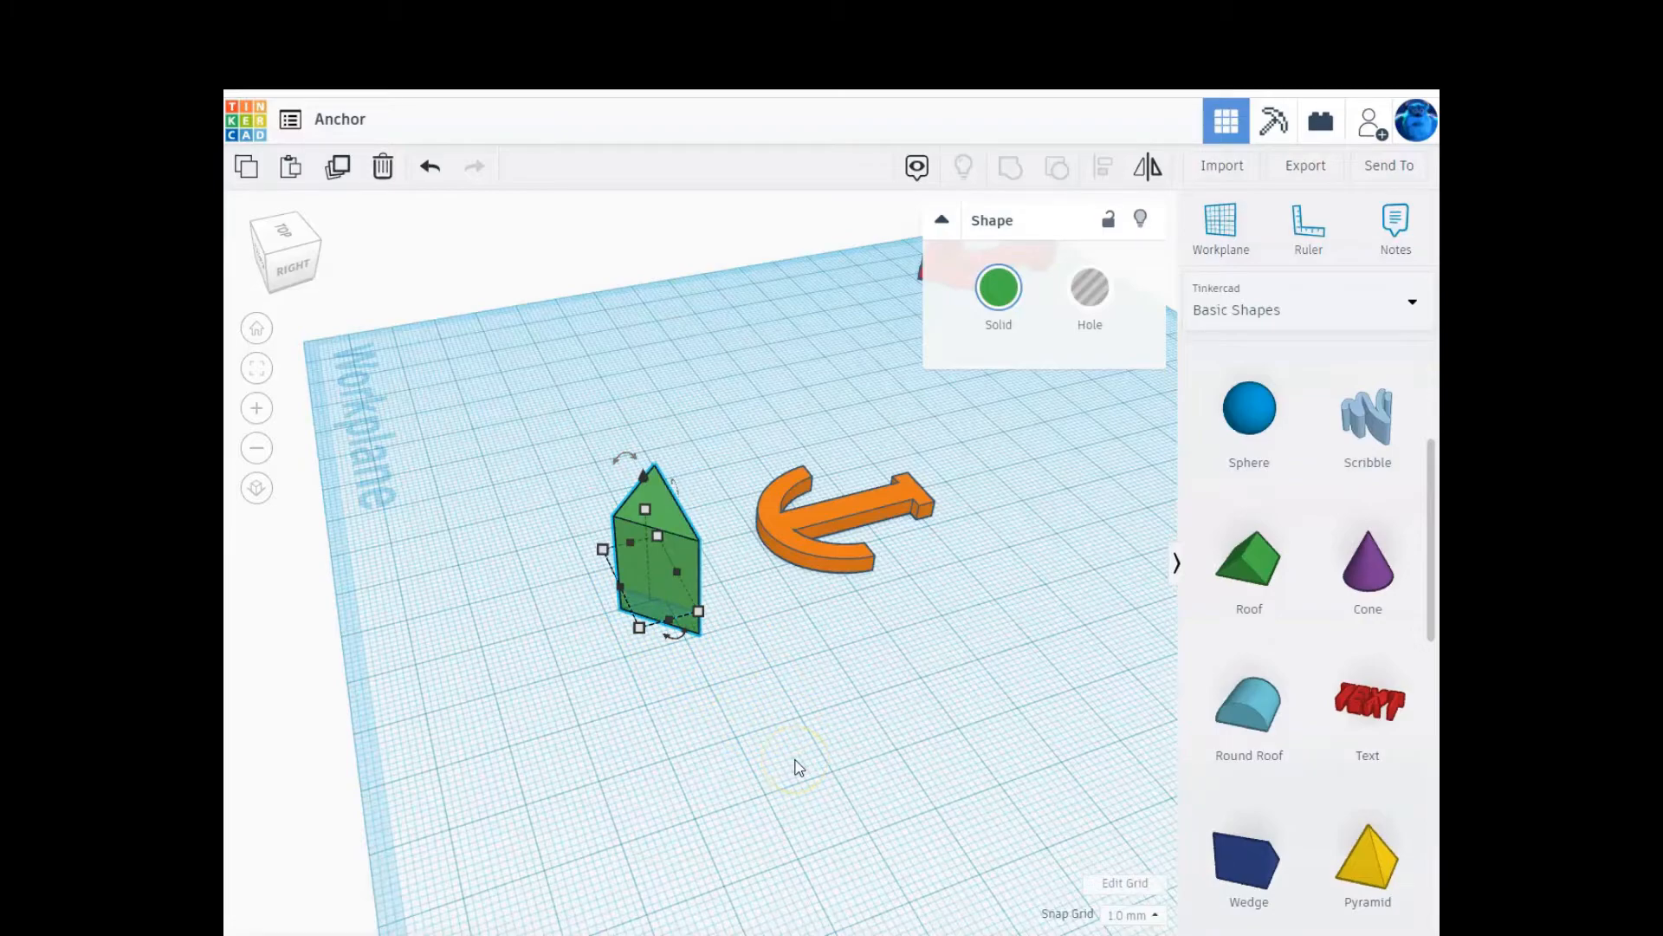
{"action": "key", "text": "ctrl+Up"}
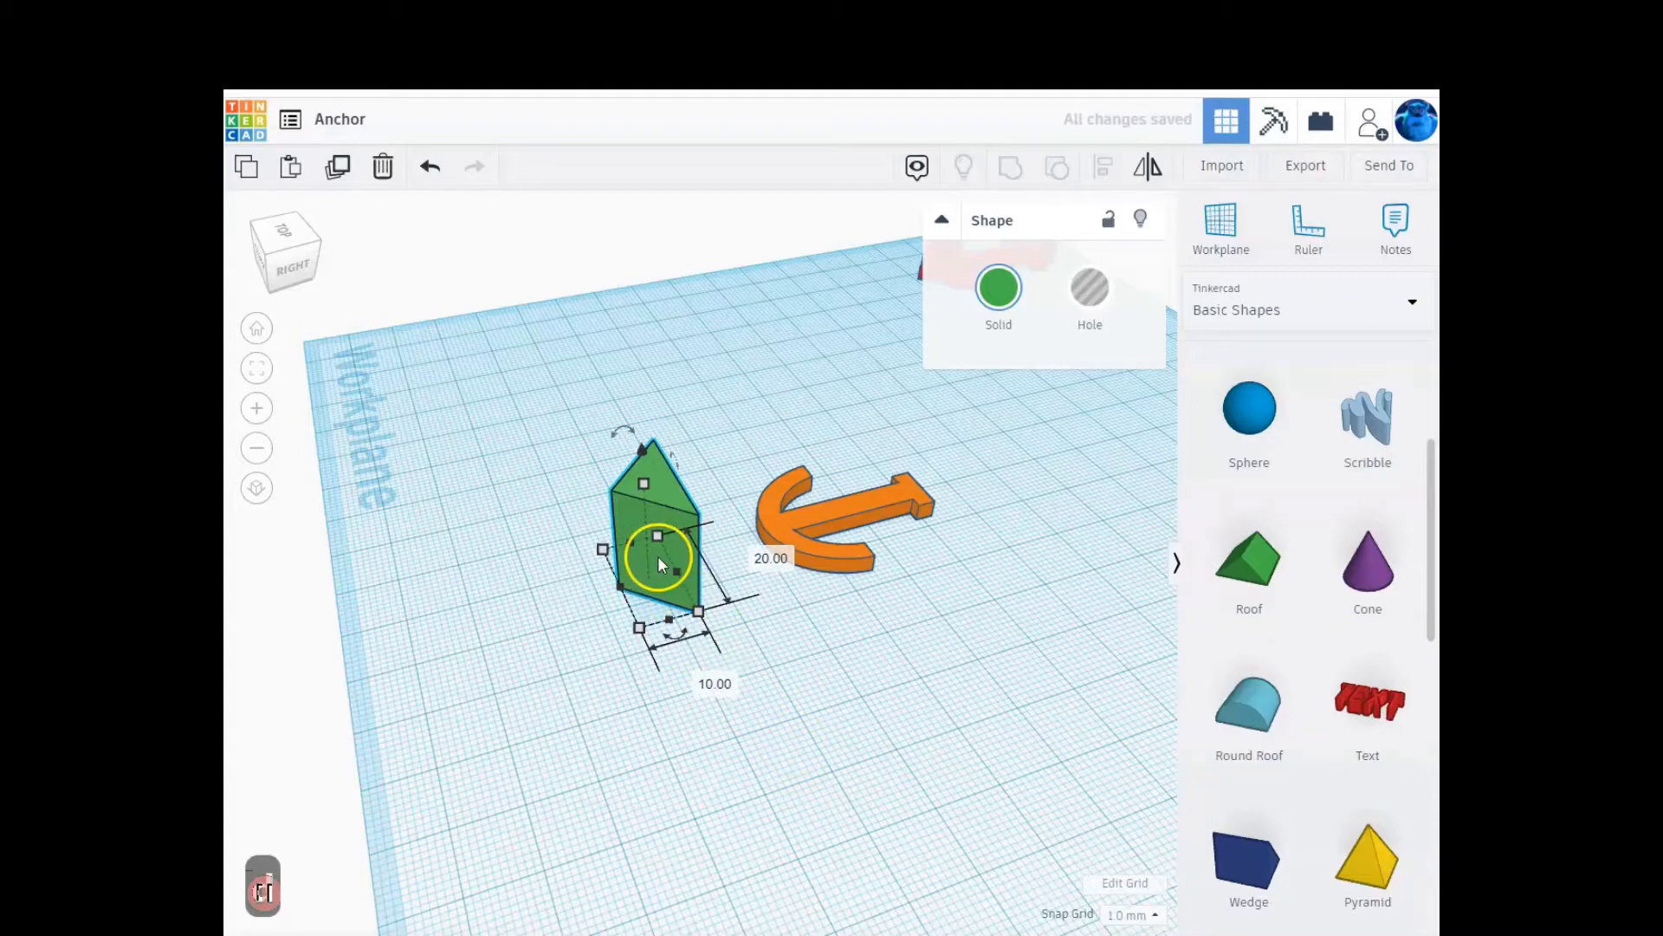
{"action": "key", "text": "d"}
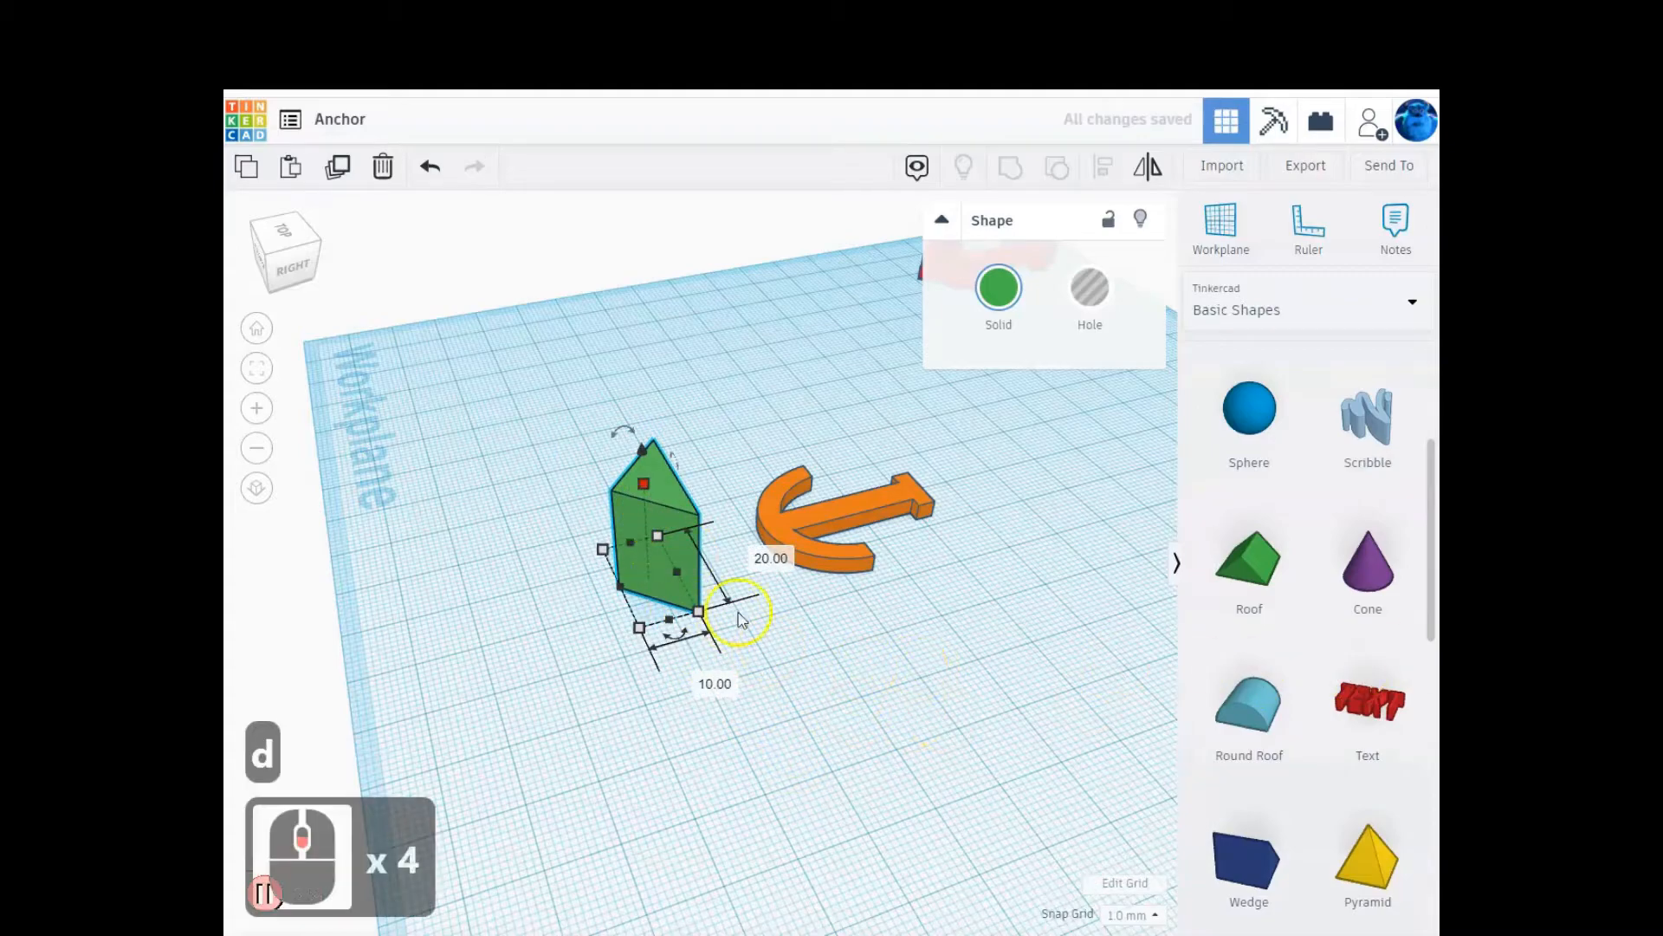
- Set the green Roof's footprint to 10 mm wide and 5 mm long
{"action": "left_click", "coordinate": [643, 484]}
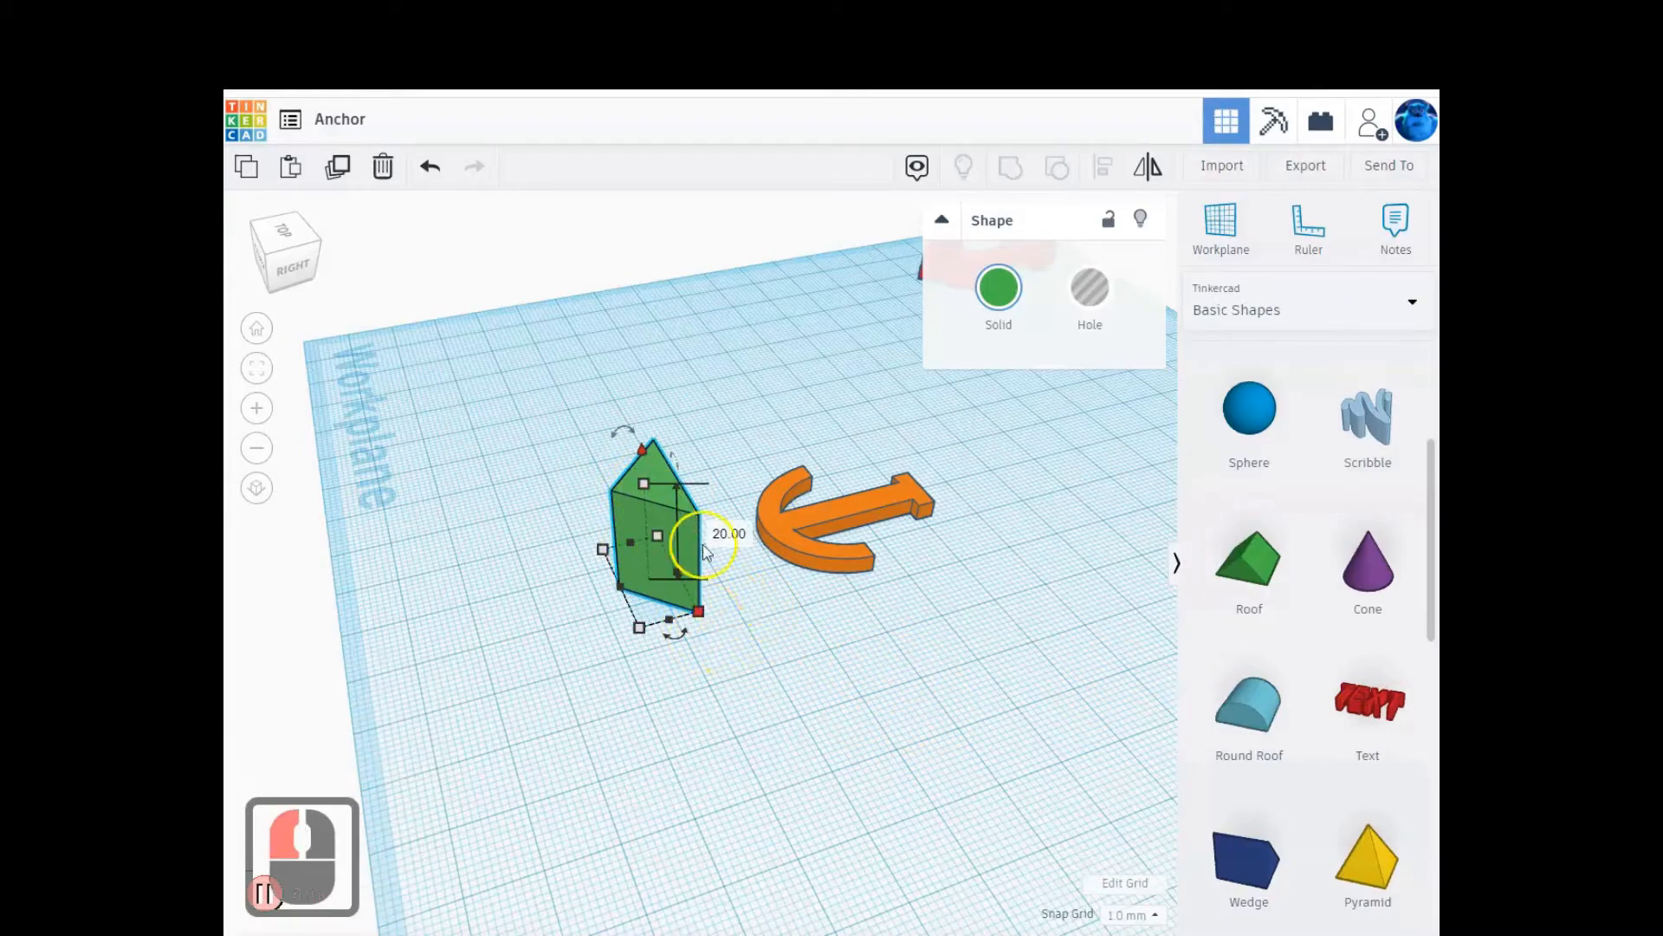
{"action": "left_click", "coordinate": [728, 533]}
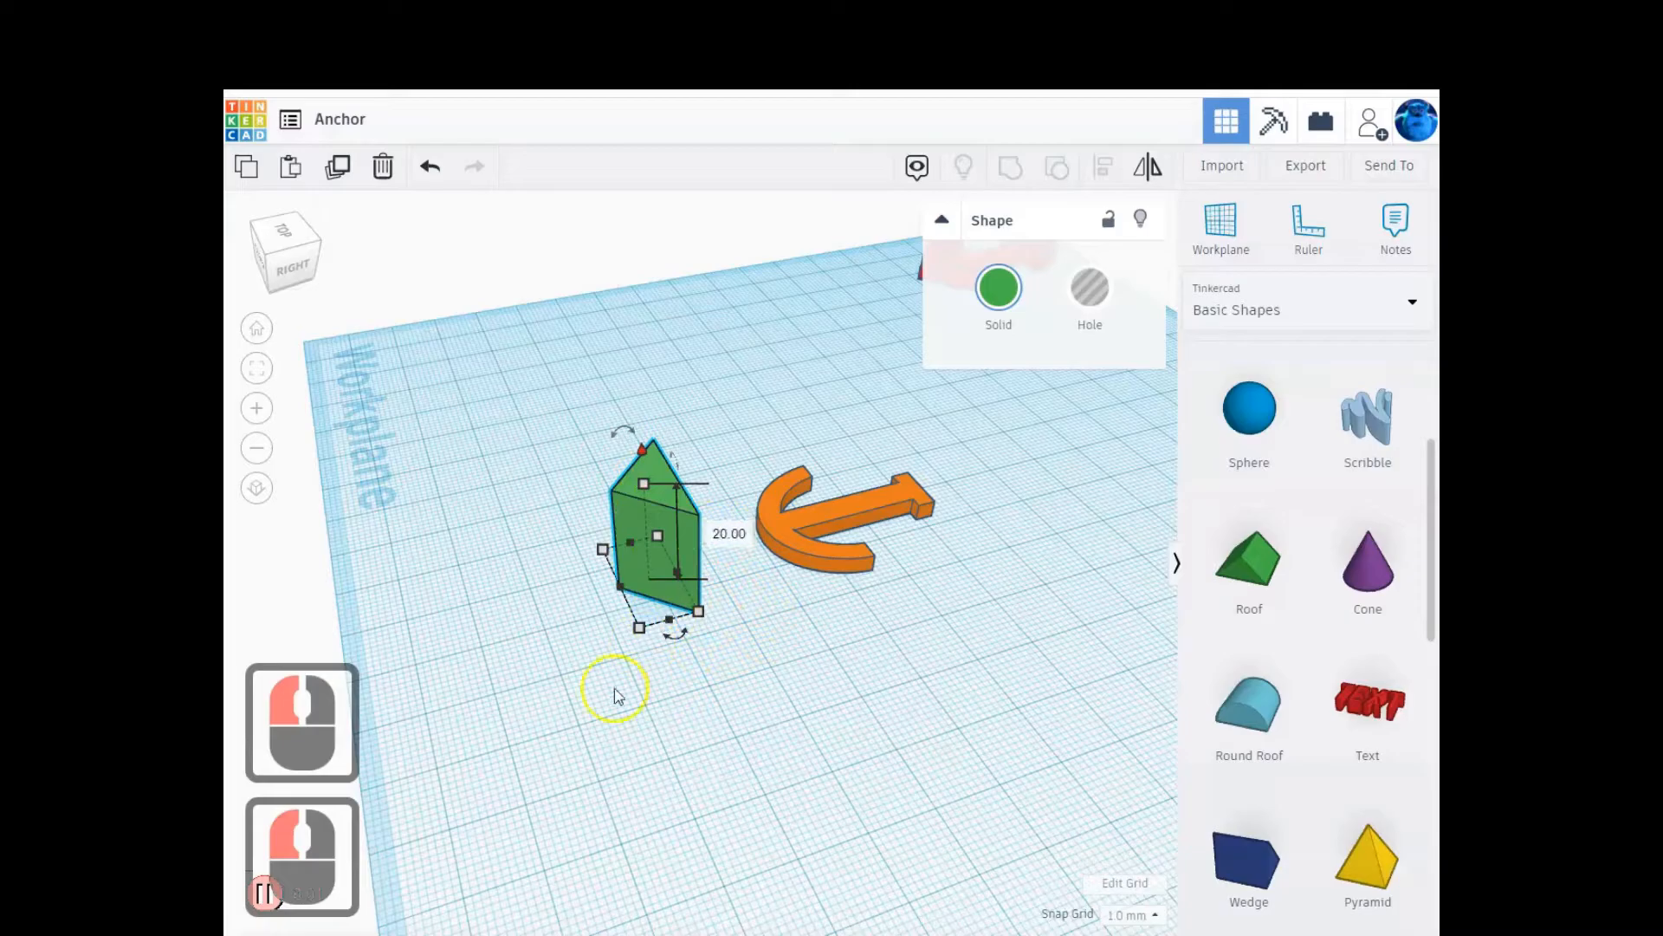
{"action": "right_click_drag", "start_coordinate": [613, 683], "coordinate": [801, 724]}
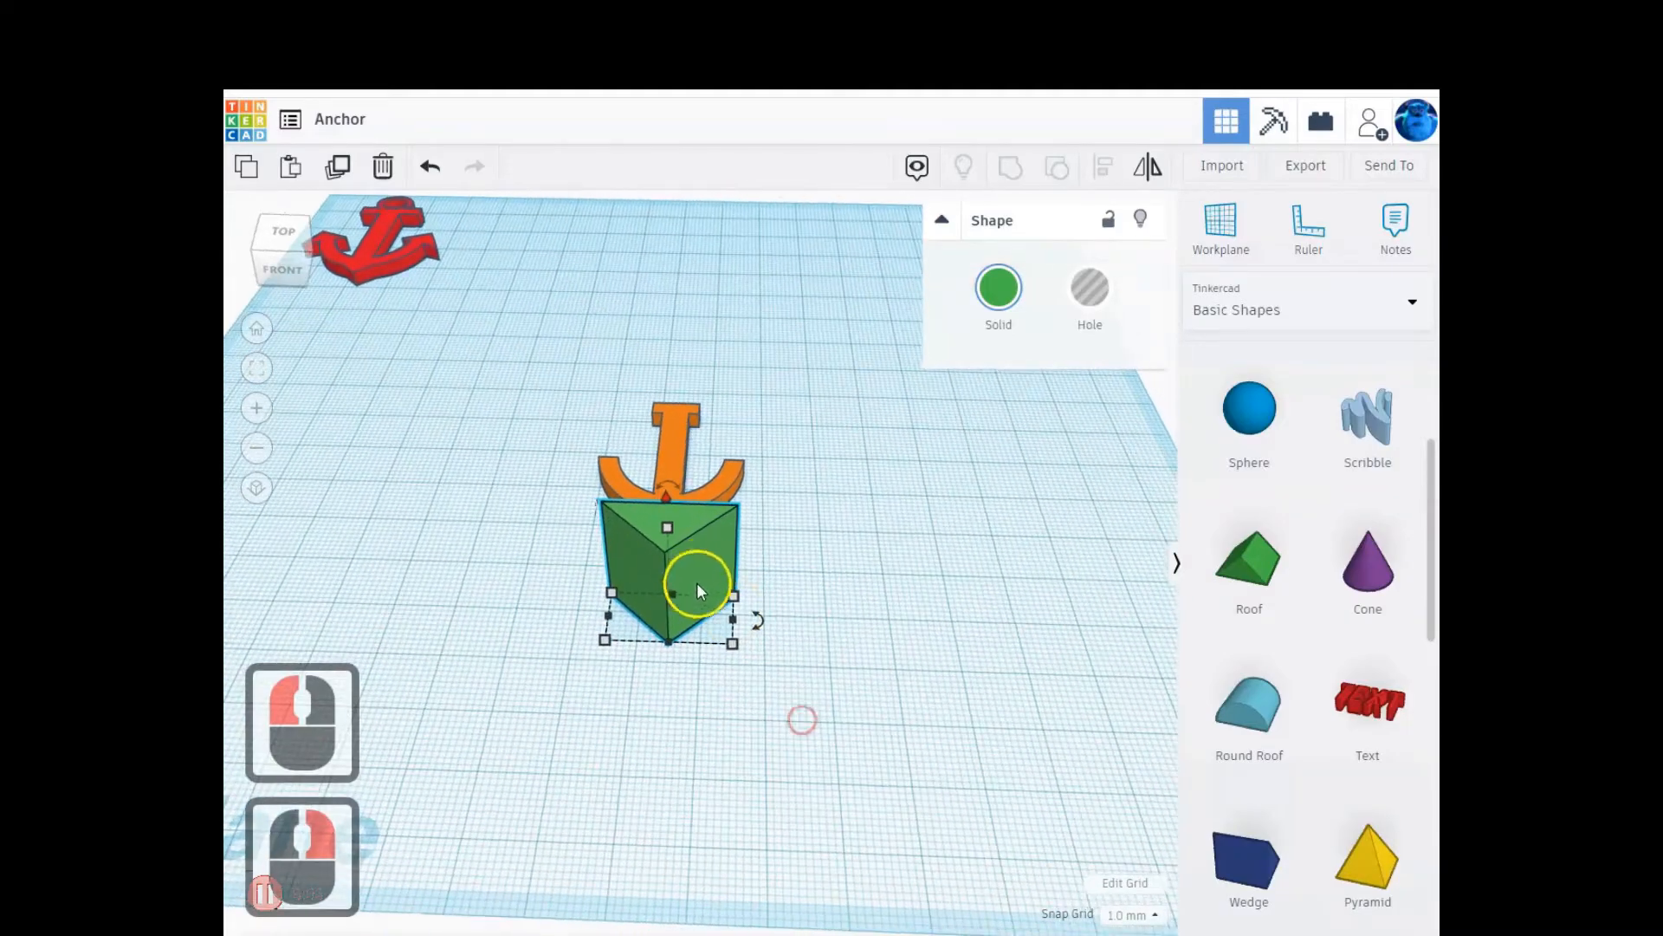
{"action": "left_click", "coordinate": [733, 646]}
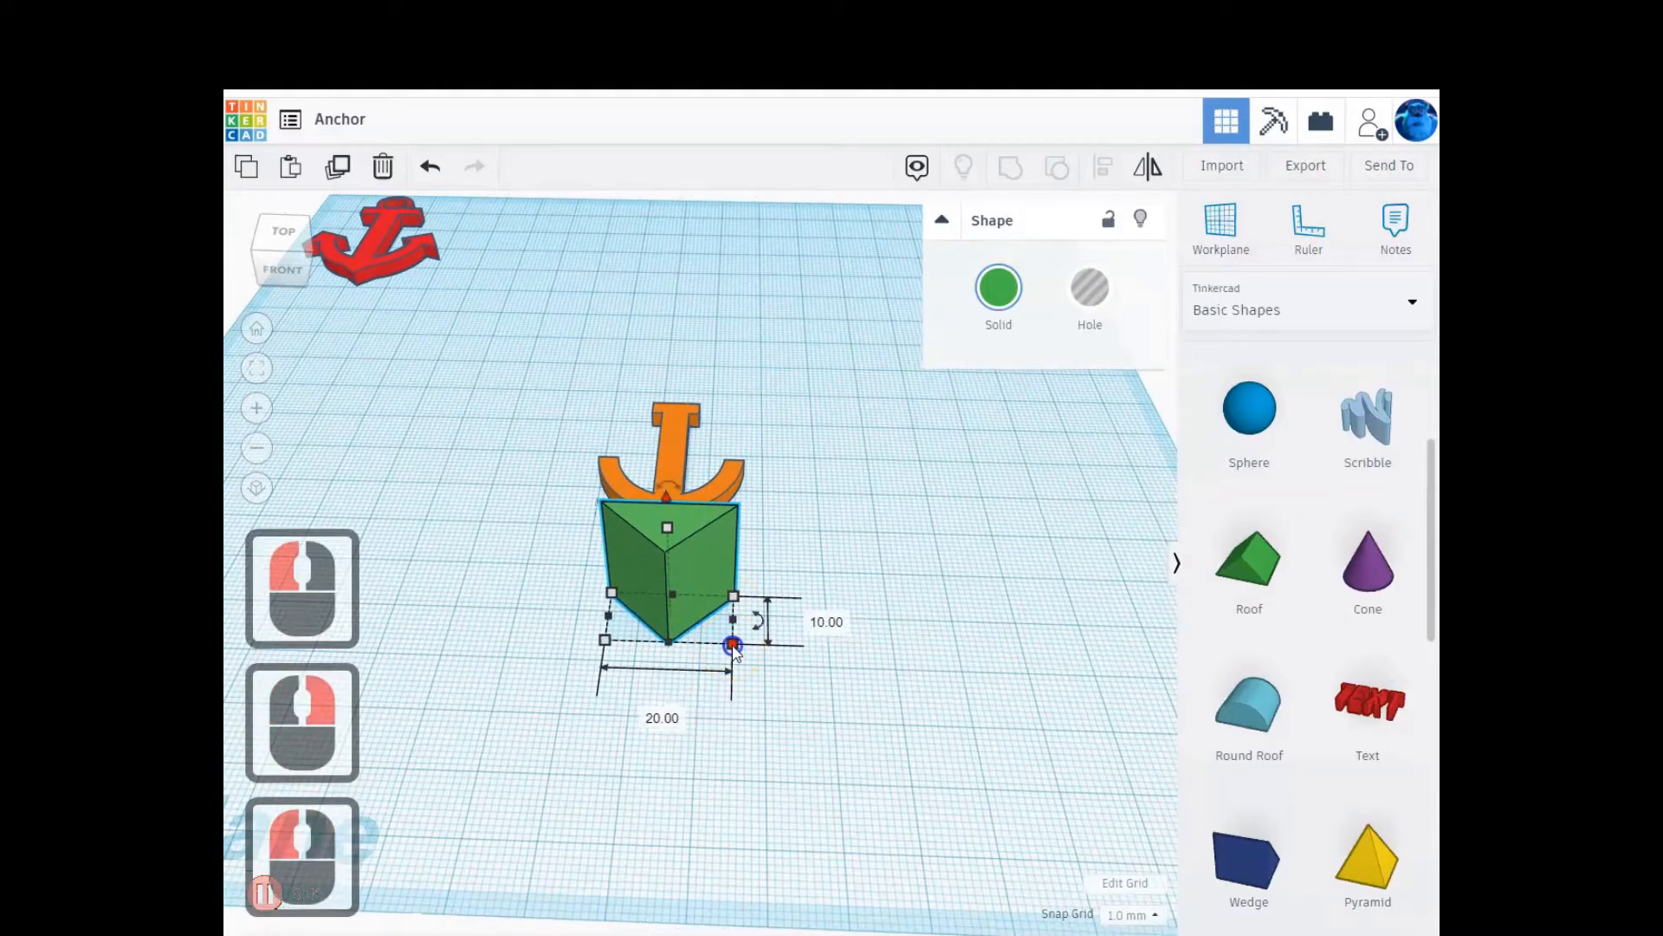
{"action": "double_click", "coordinate": [666, 718]}
{"action": "type", "text": "10"}
{"action": "key", "text": "Return"}
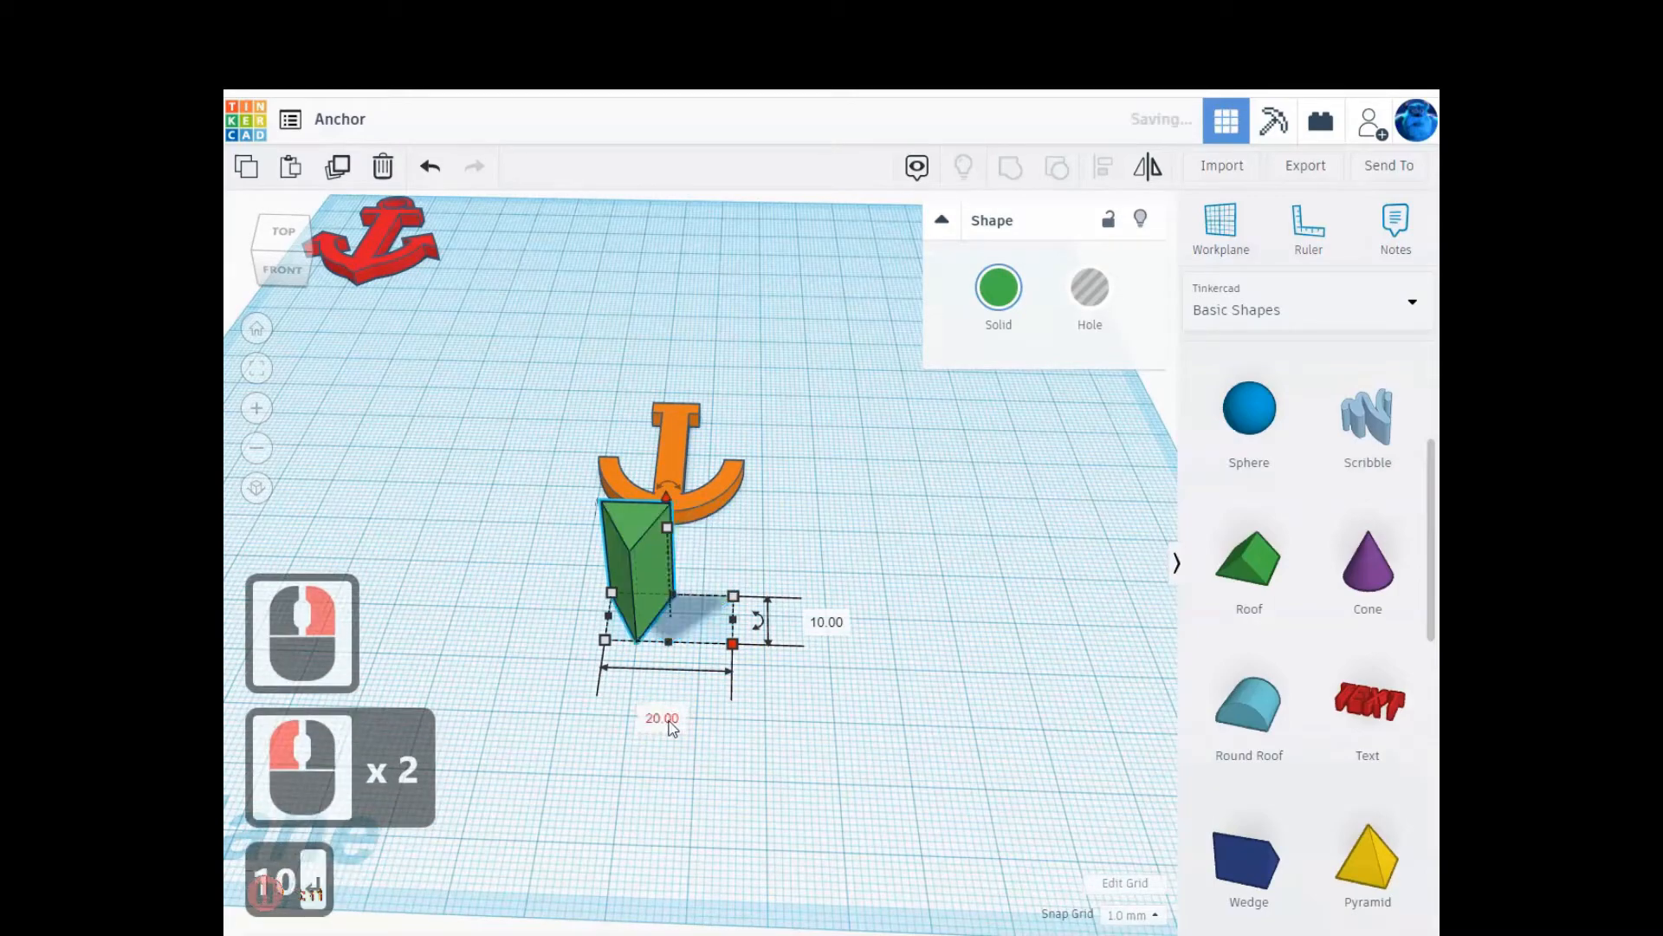
{"action": "left_click", "coordinate": [765, 615]}
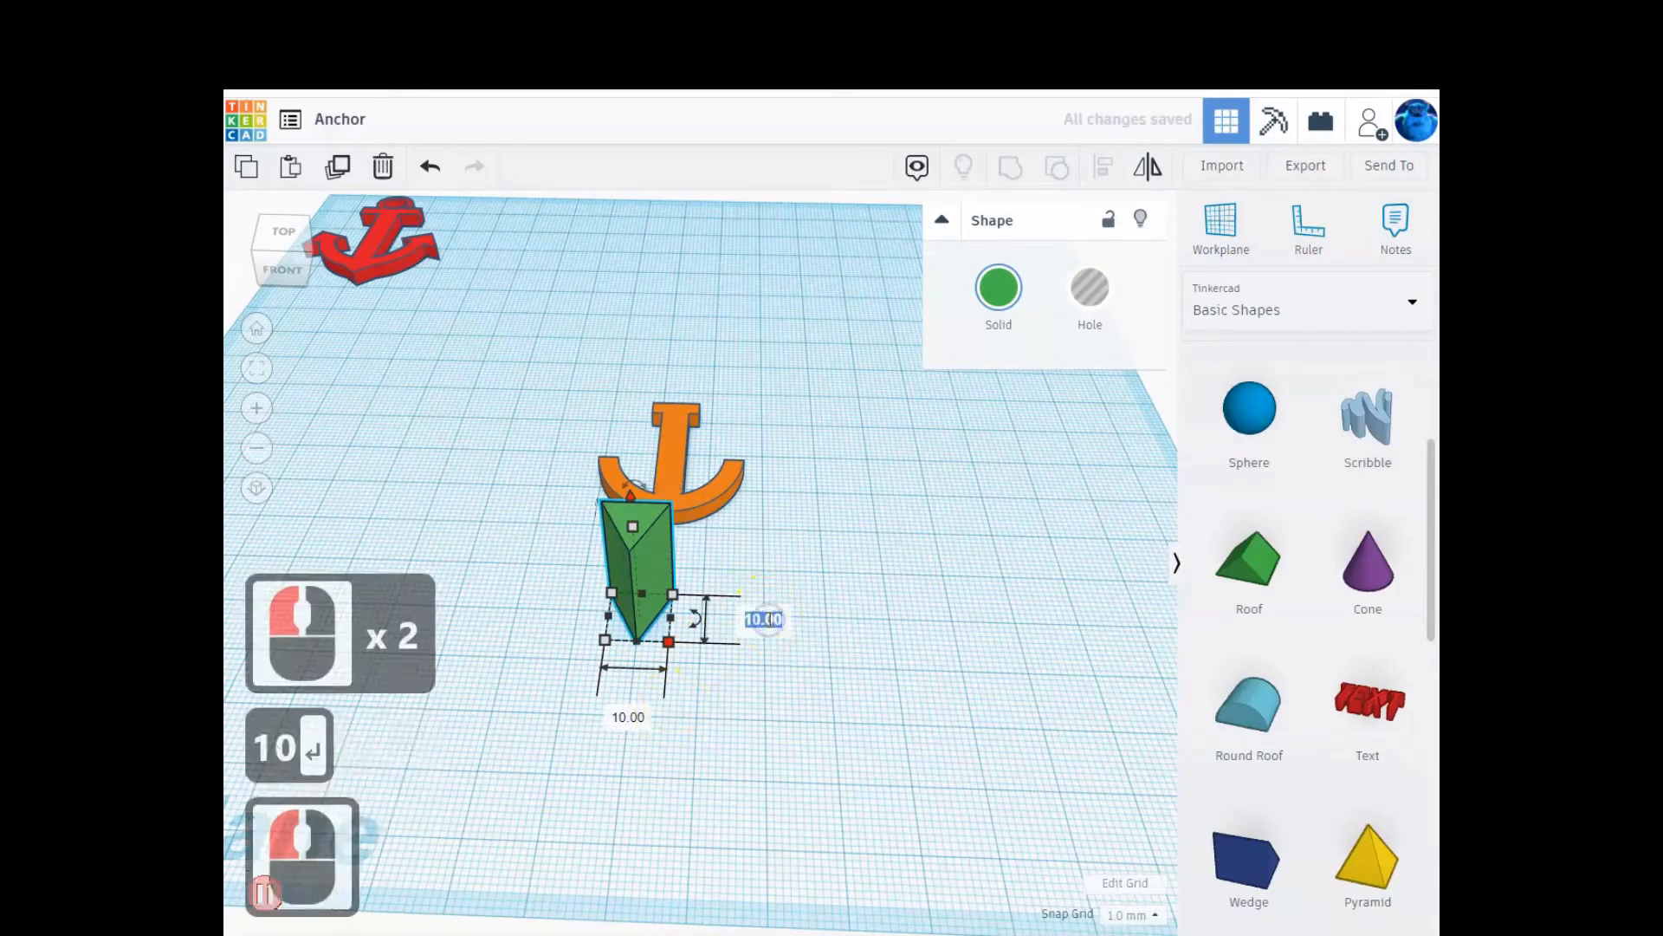
{"action": "type", "text": "5"}
{"action": "key", "text": "Return"}
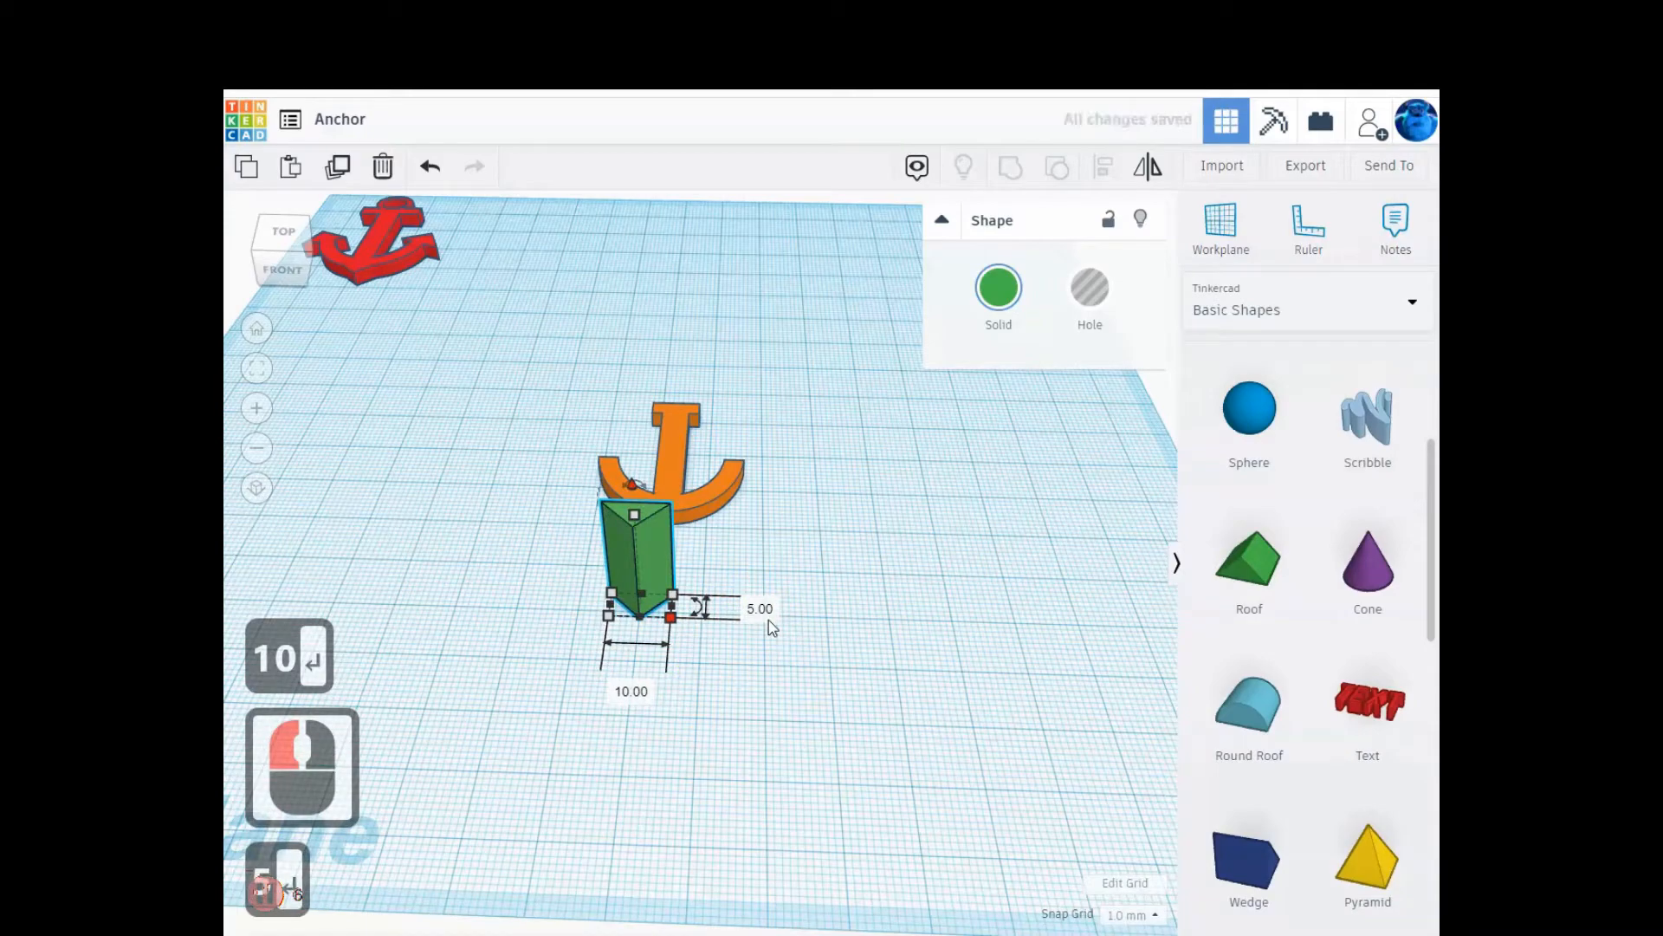
- Set the green Roof's height to 3 mm
{"action": "left_click", "coordinate": [735, 564]}
{"action": "left_click", "coordinate": [736, 564]}
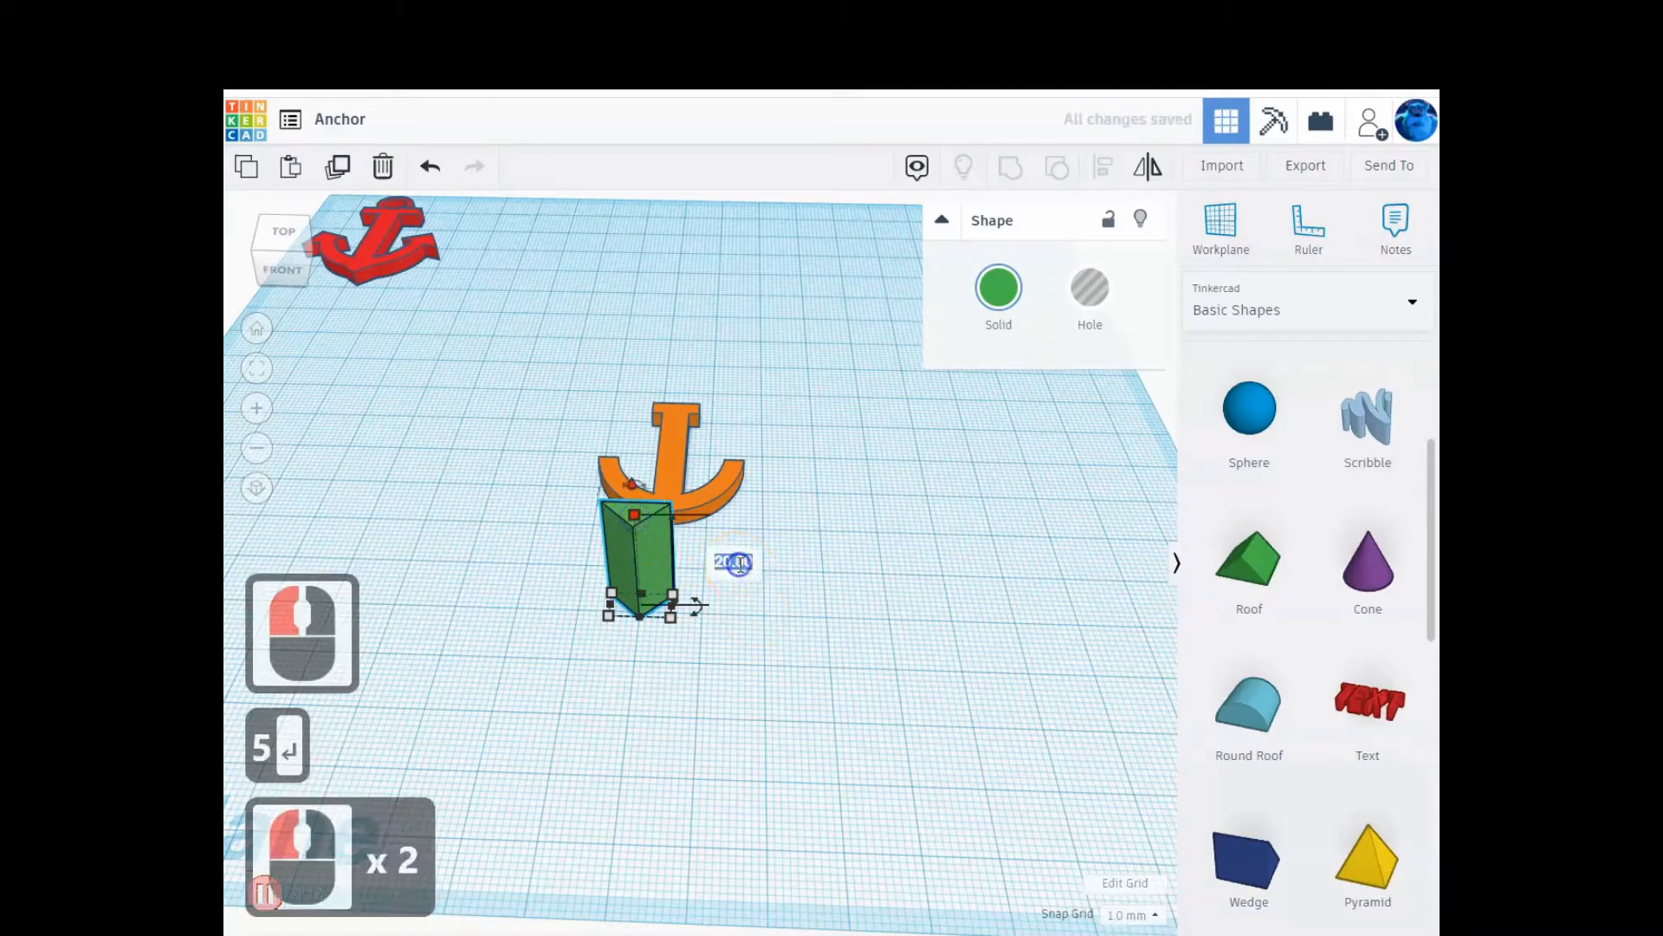
{"action": "type", "text": "3"}
{"action": "key", "text": "Return"}
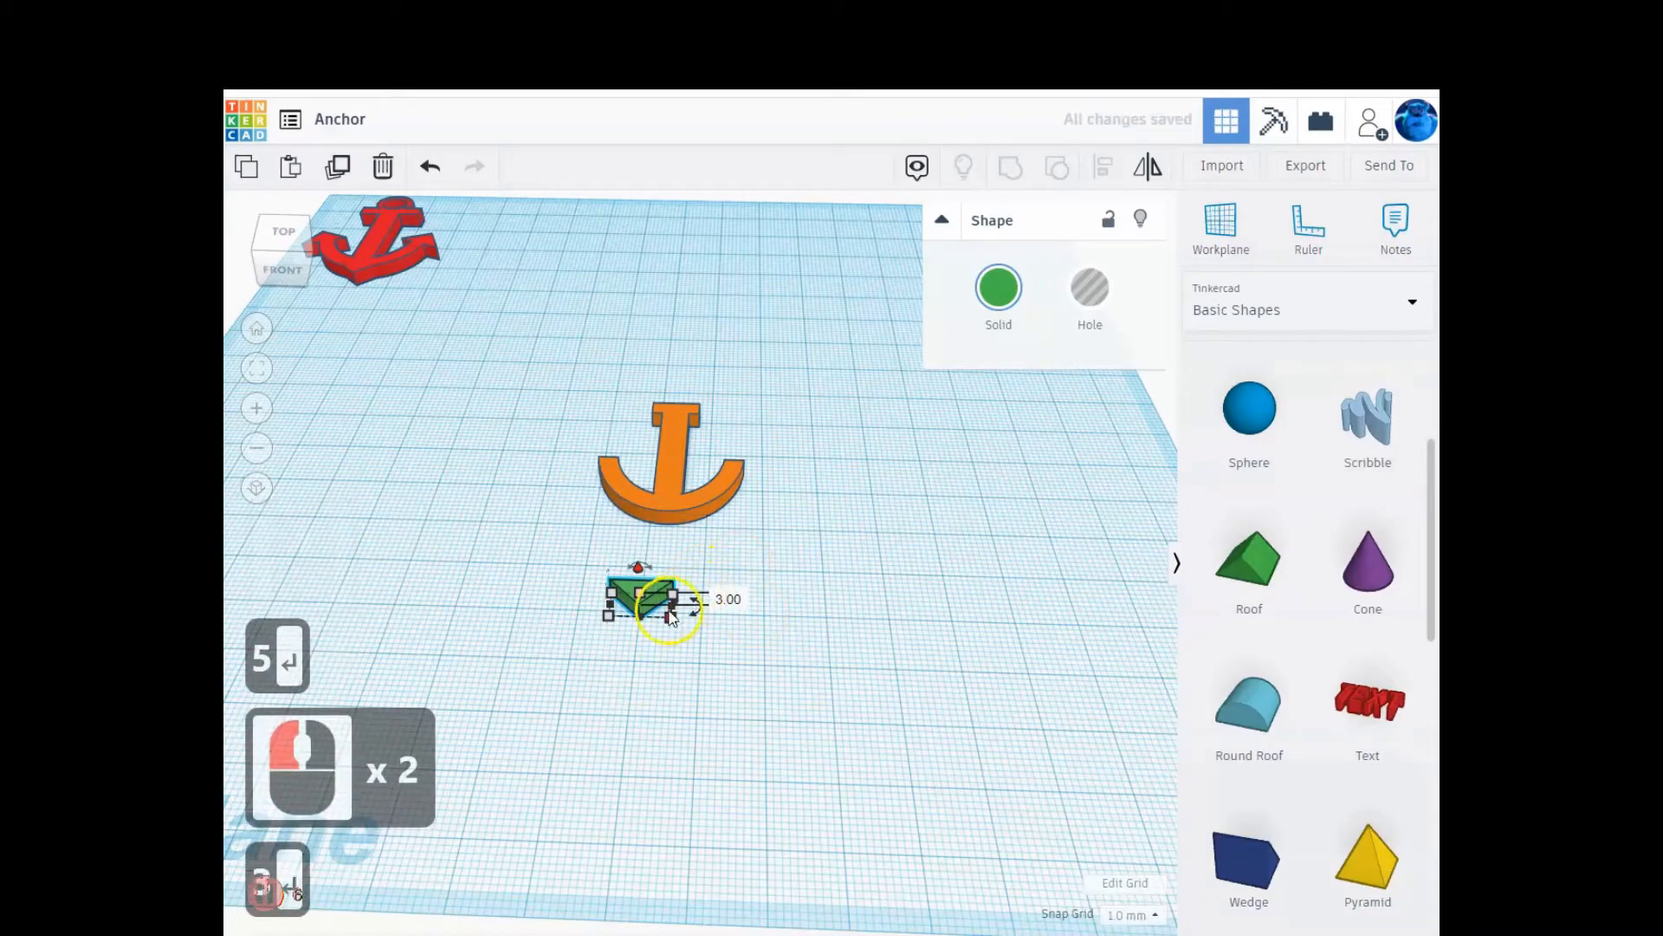
- Align the green Roof with the orange anchor, centred across its width and flush at their front edges
{"action": "left_click_drag", "start_coordinate": [604, 382], "coordinate": [708, 641]}
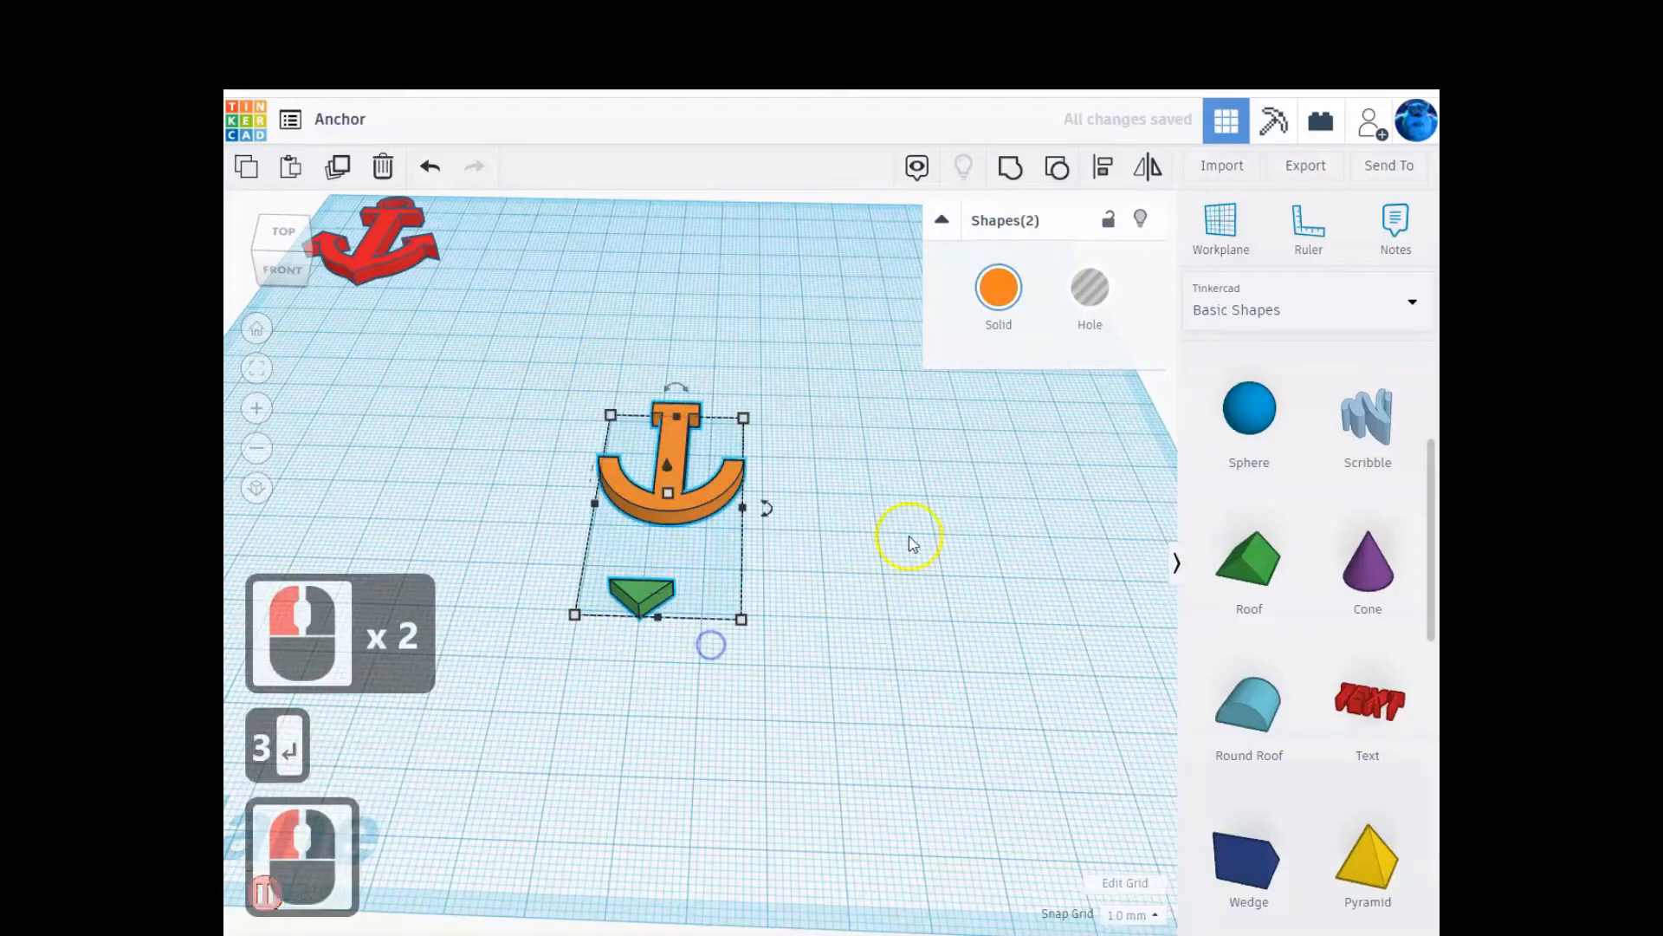
{"action": "left_click", "coordinate": [1098, 167]}
{"action": "left_click", "coordinate": [656, 638]}
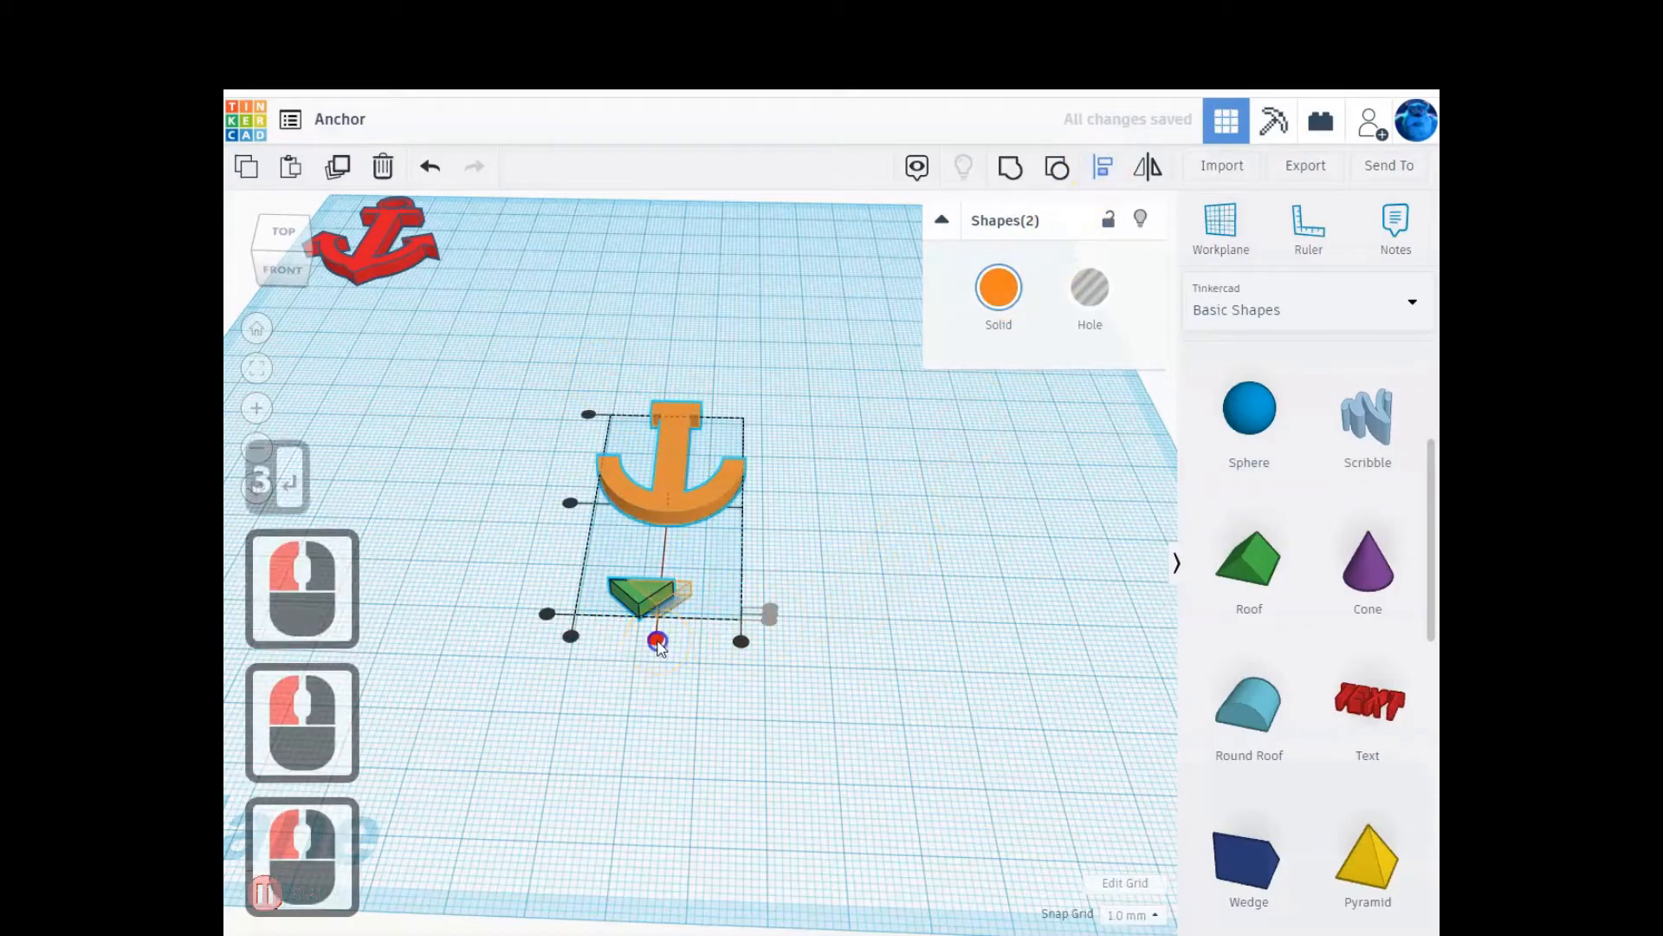
{"action": "left_click", "coordinate": [550, 613]}
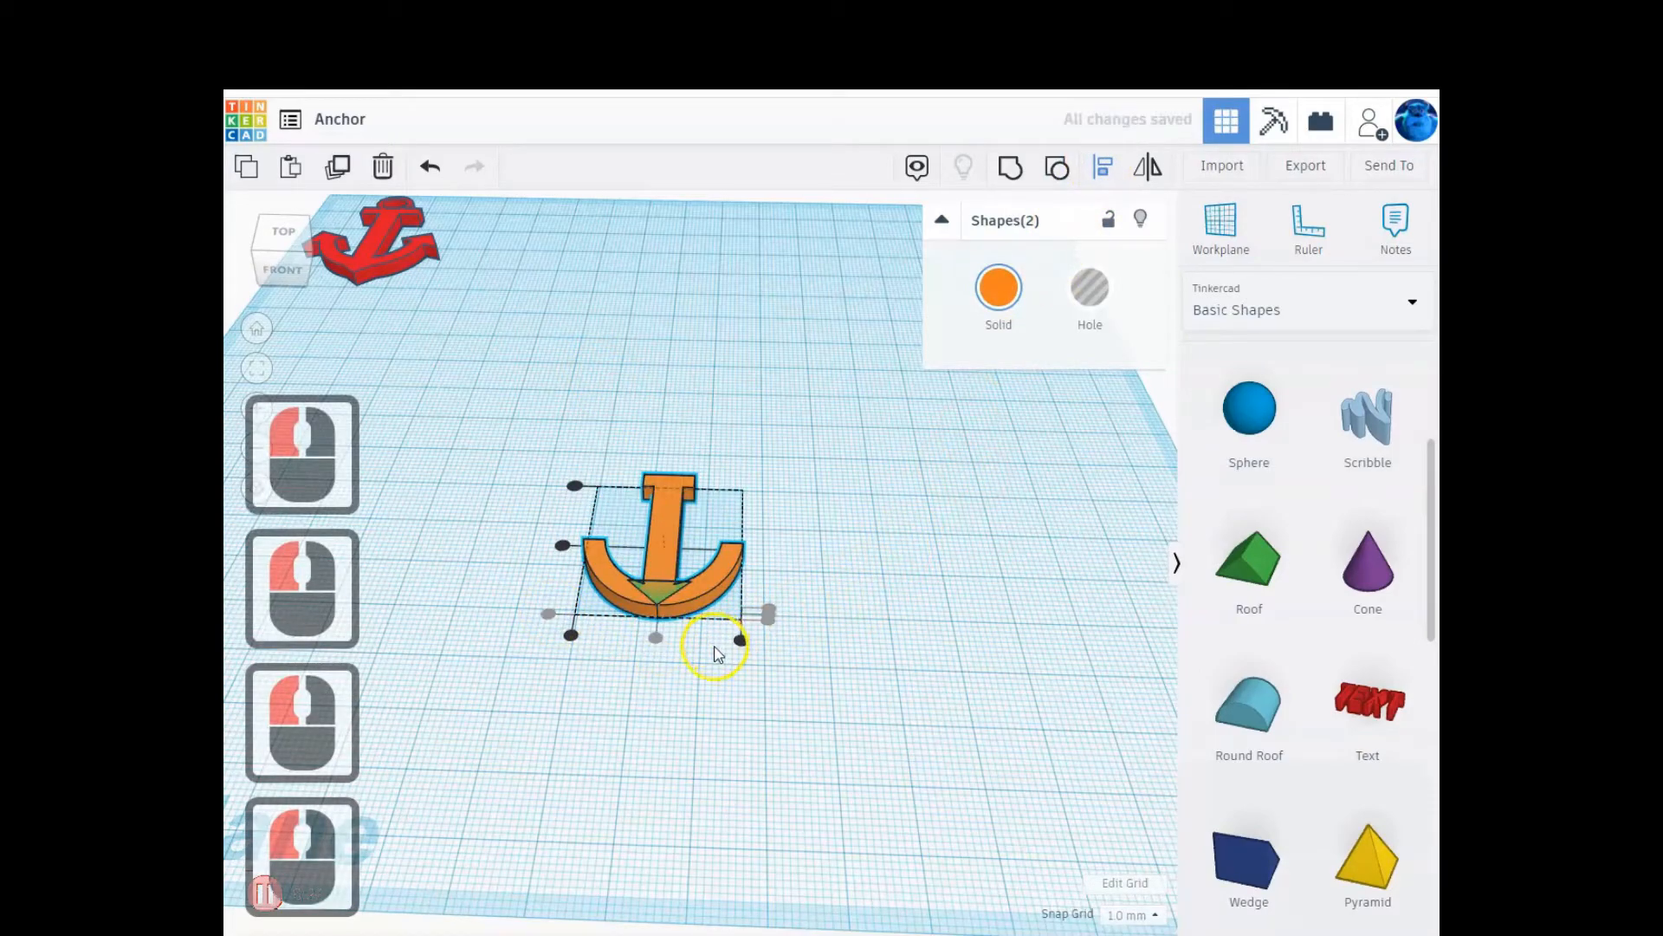
{"action": "left_click", "coordinate": [700, 667]}
- Nudge the orange anchor 3 mm back so the green Roof forms a point below the curved arm
{"action": "double_click", "coordinate": [664, 551]}
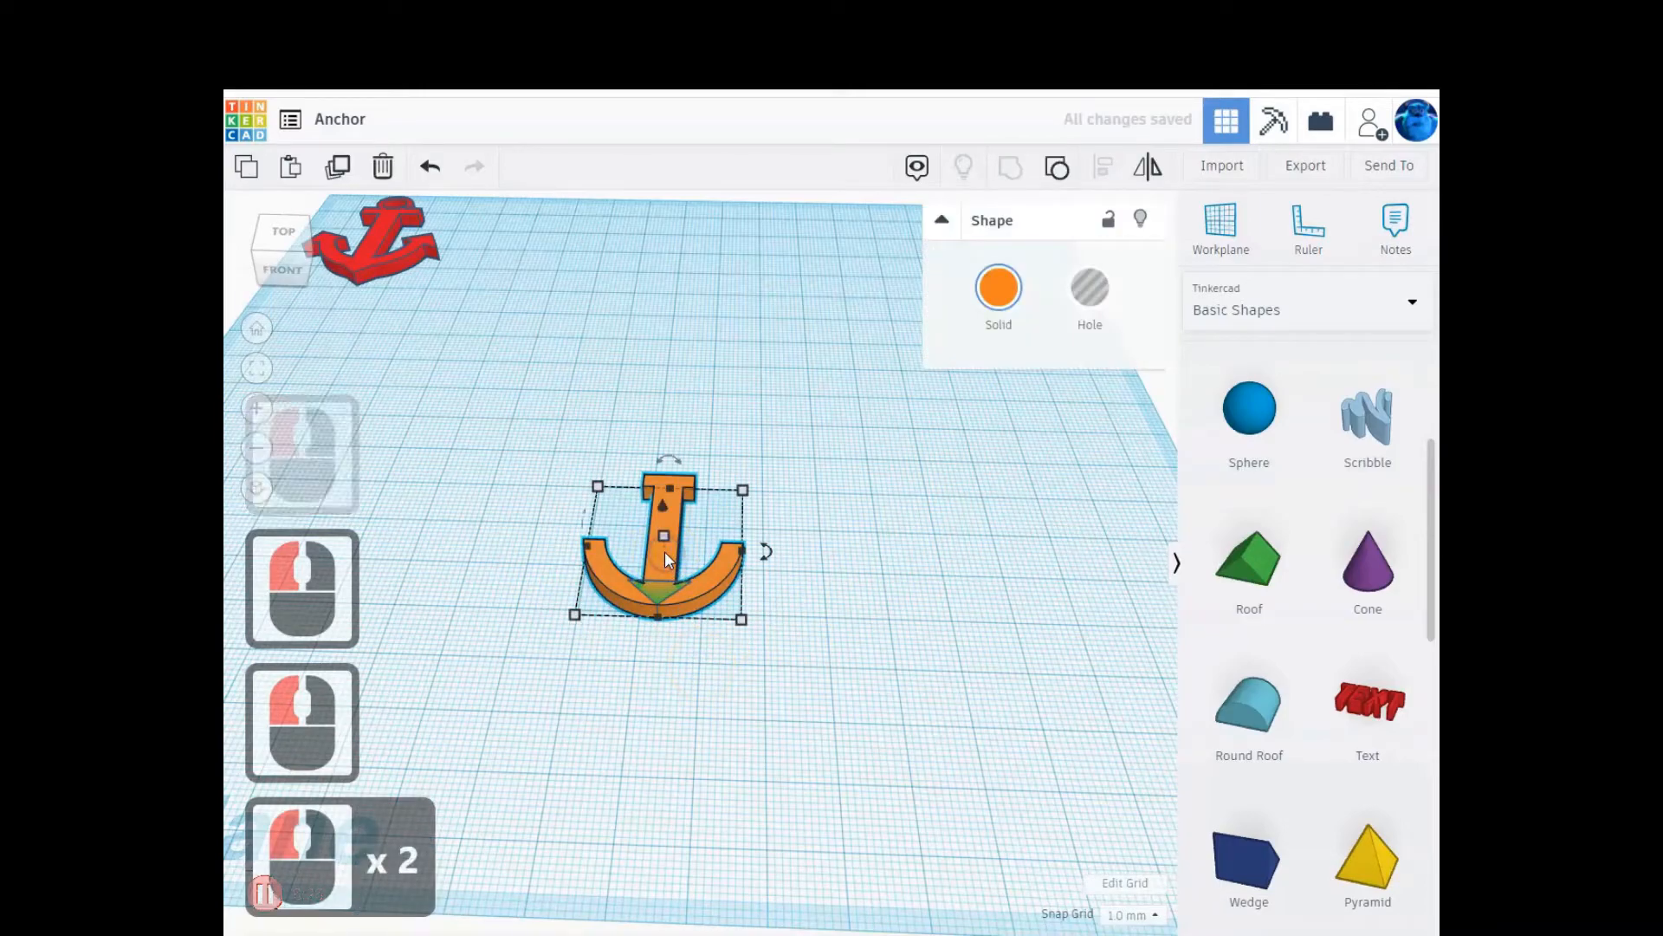
{"action": "key", "text": "Up"}
{"action": "key", "text": "Up"}
{"action": "key", "text": "Up"}
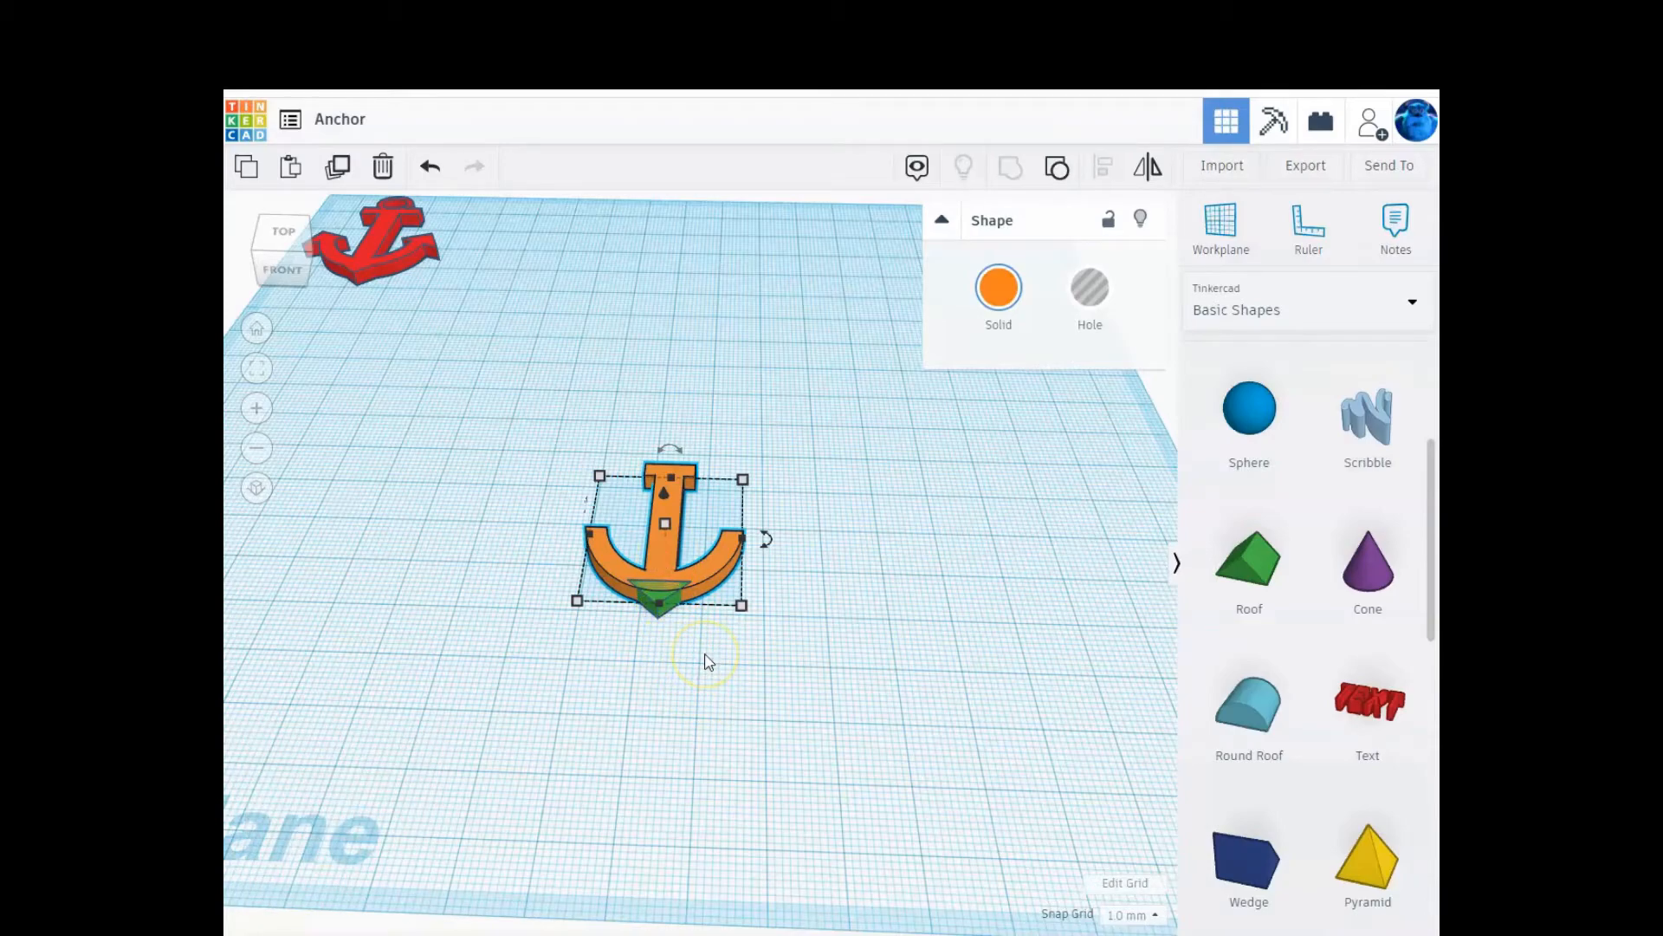
{"action": "key", "text": "Up"}
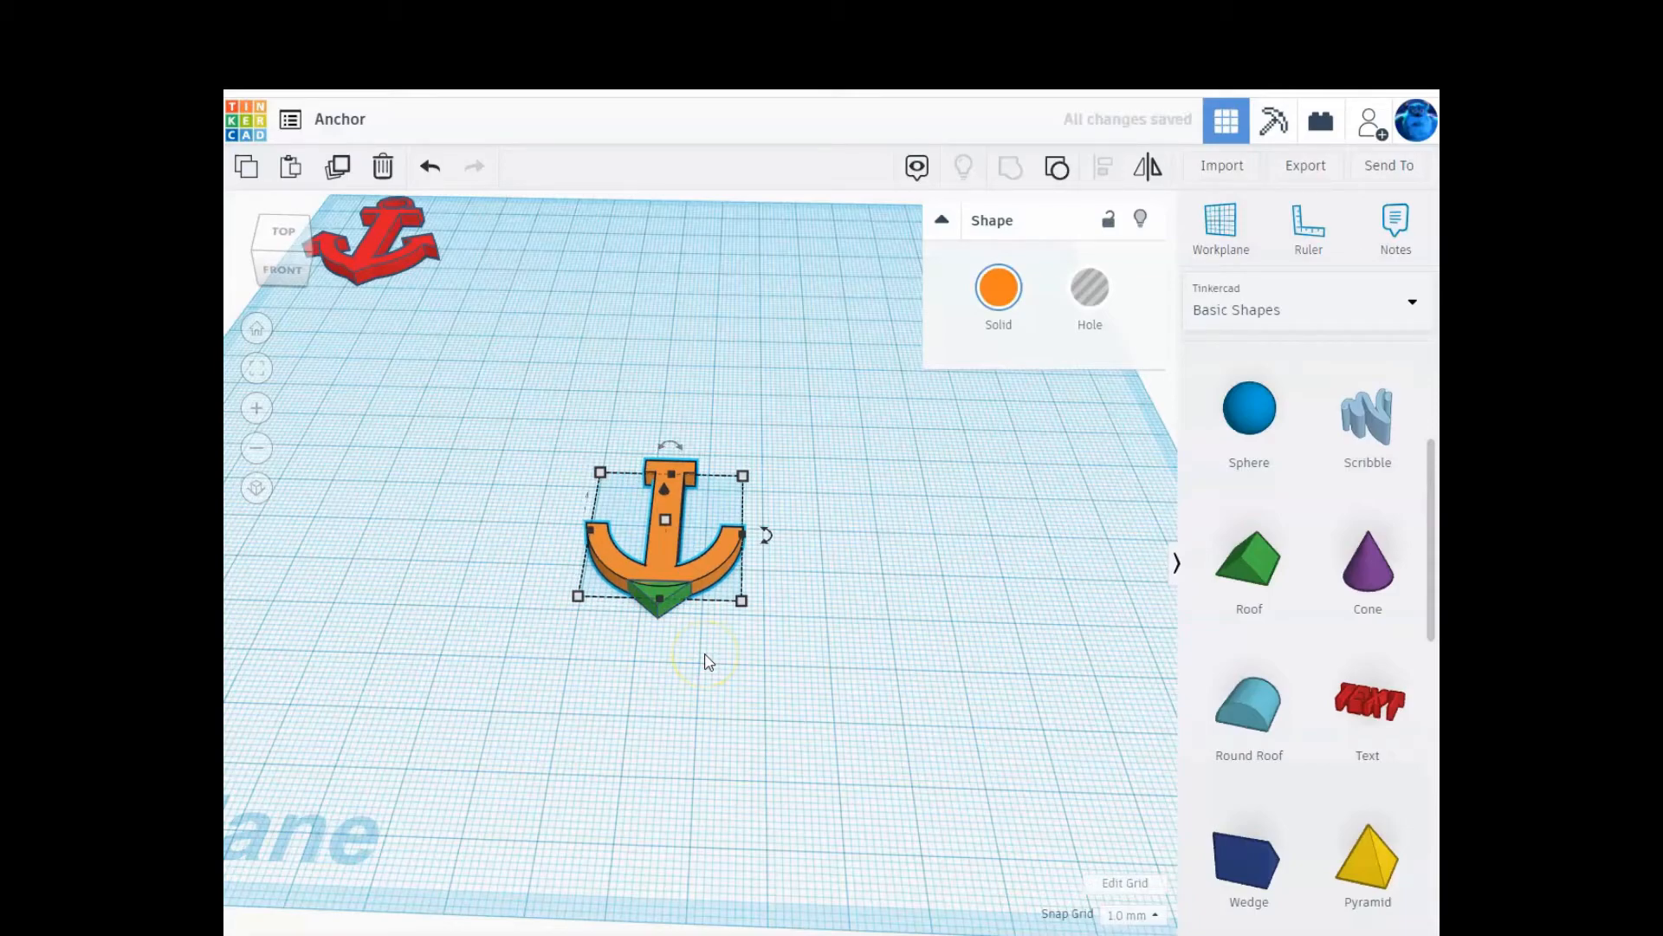
{"action": "key", "text": "Down"}
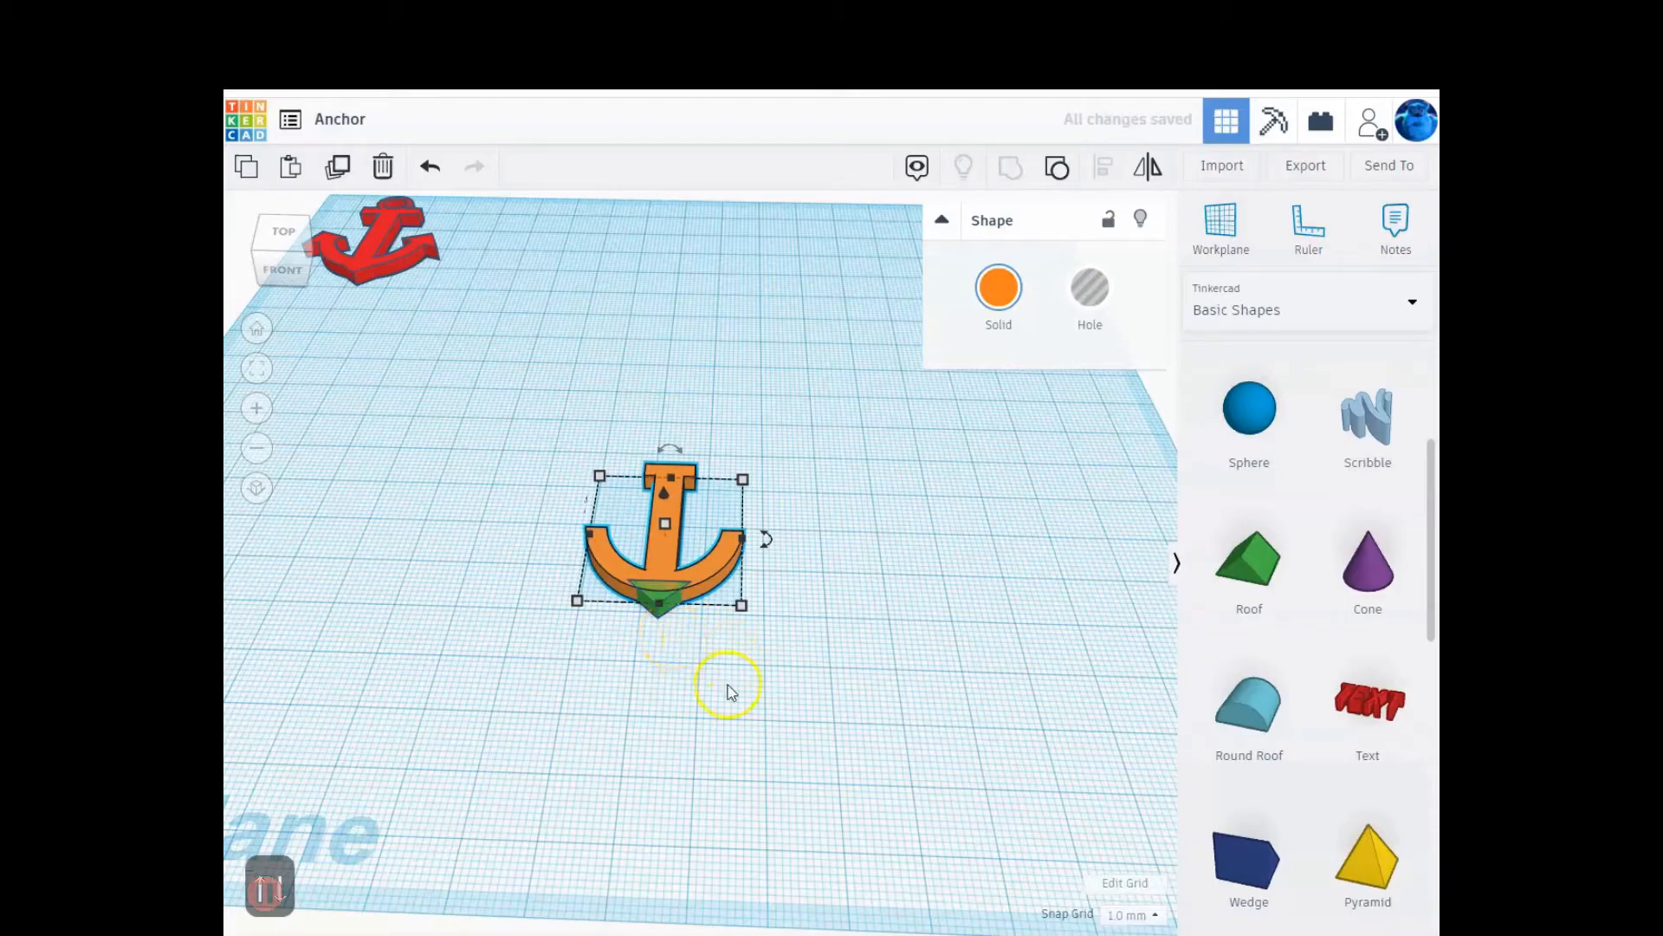
- Duplicate the green Roof and move the copy about 28 mm to the right, clear of the anchor
{"action": "left_click", "coordinate": [730, 690]}
{"action": "left_click", "coordinate": [664, 607]}
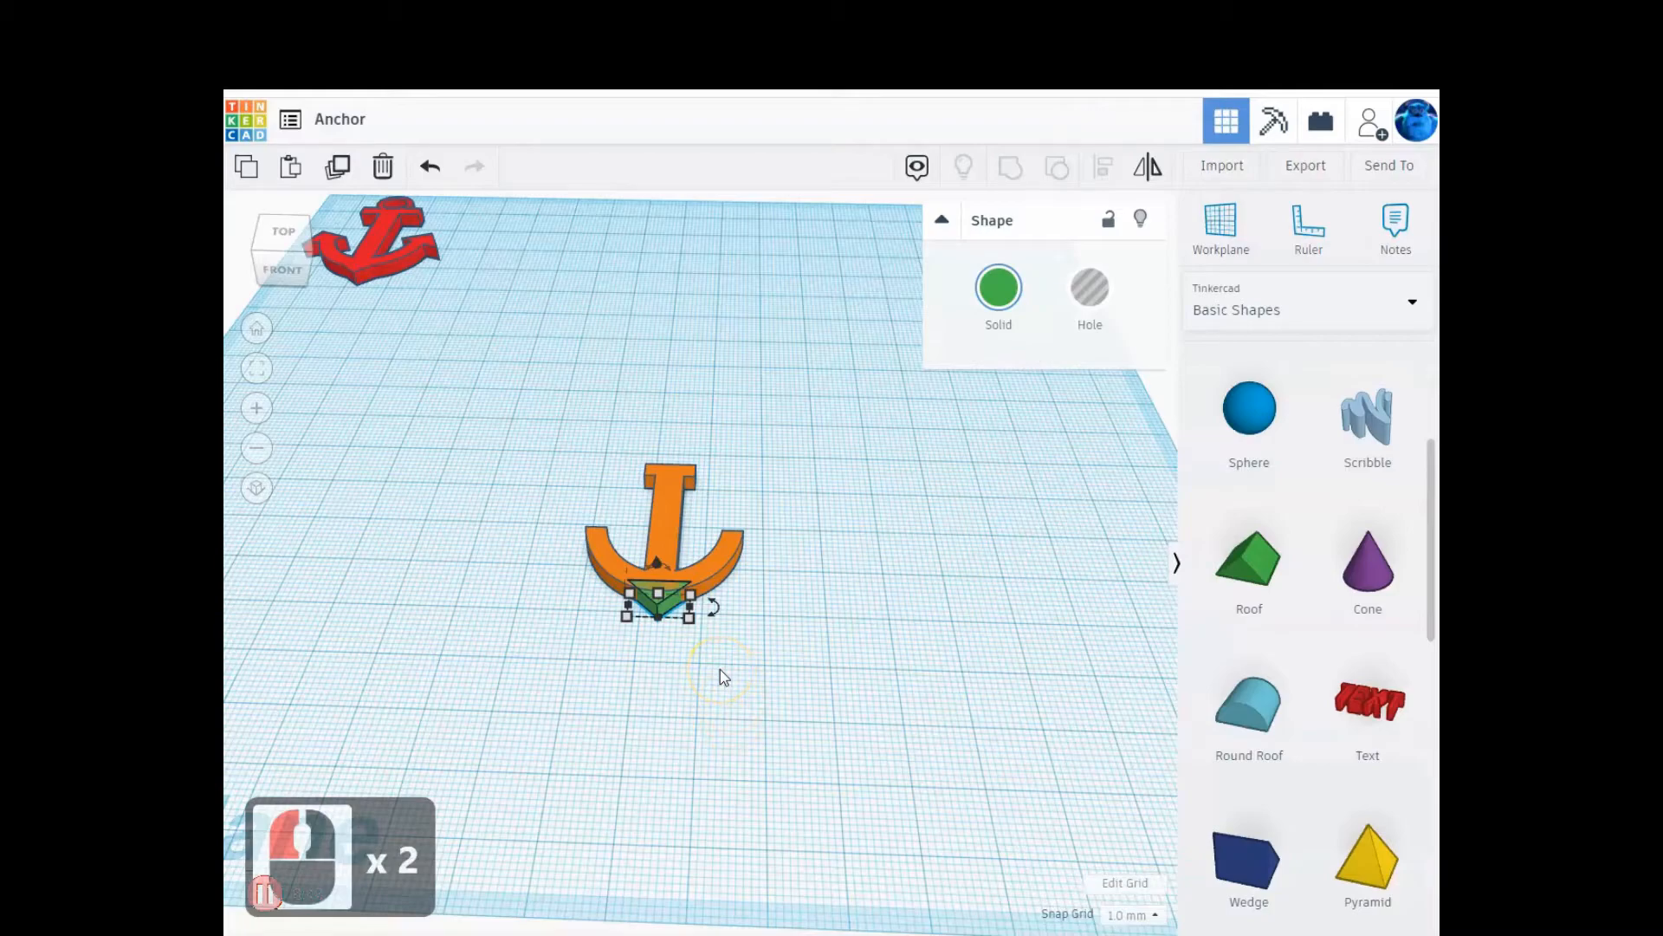
{"action": "key", "text": "ctrl+d"}
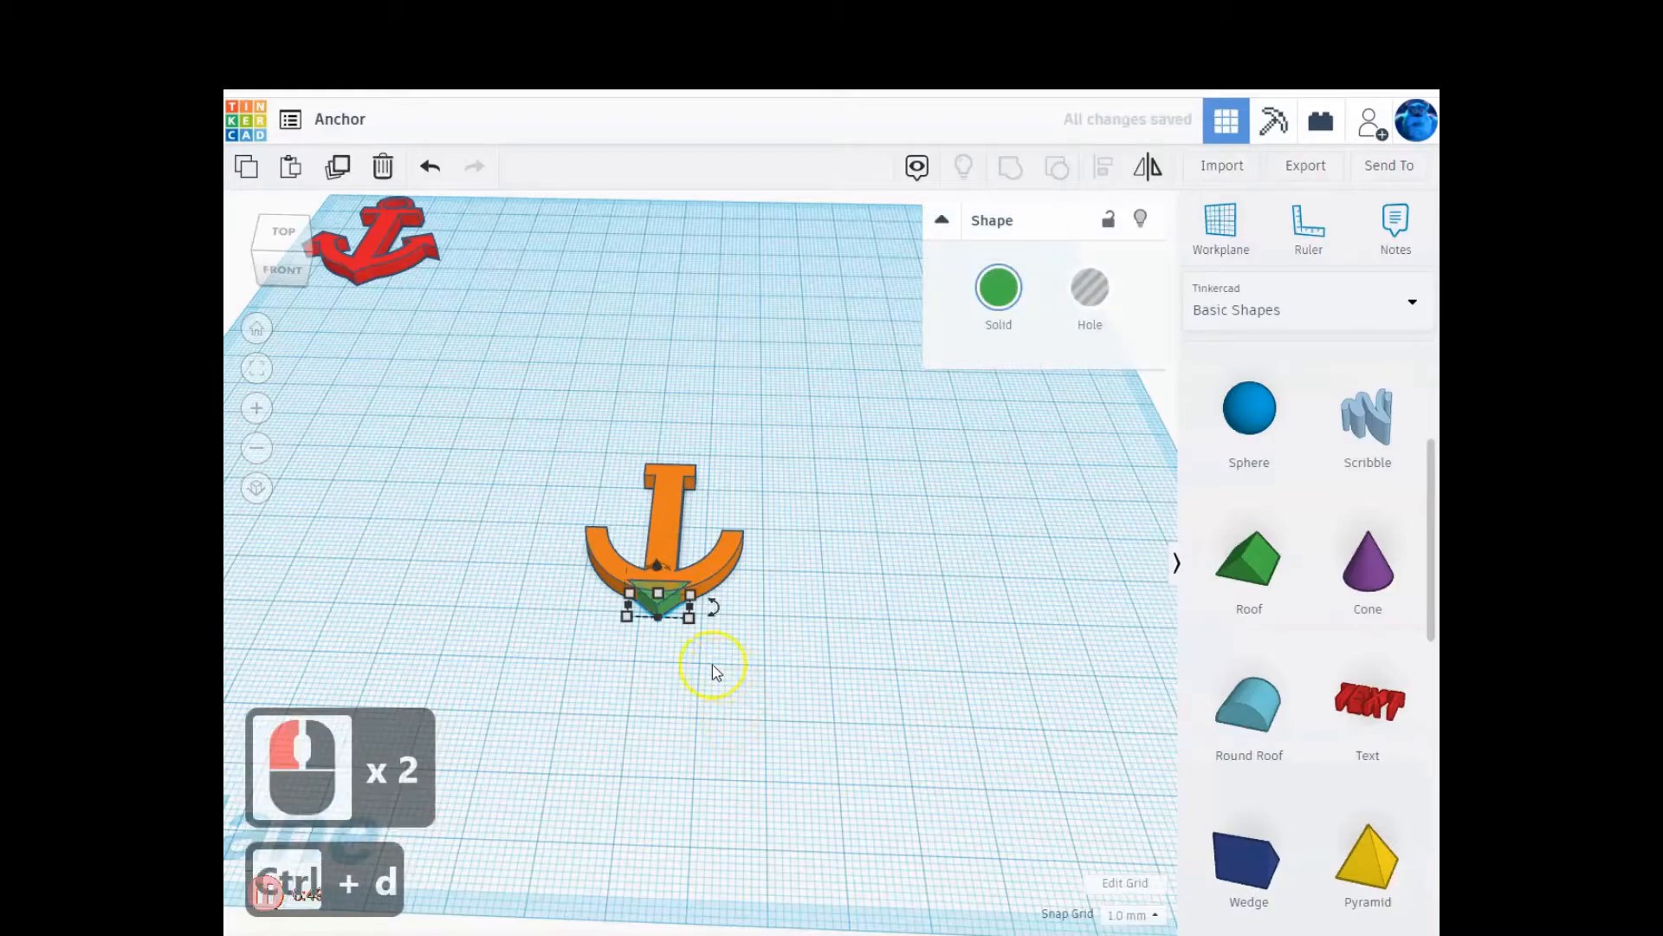
{"action": "left_click_drag", "start_coordinate": [668, 600], "coordinate": [550, 601]}
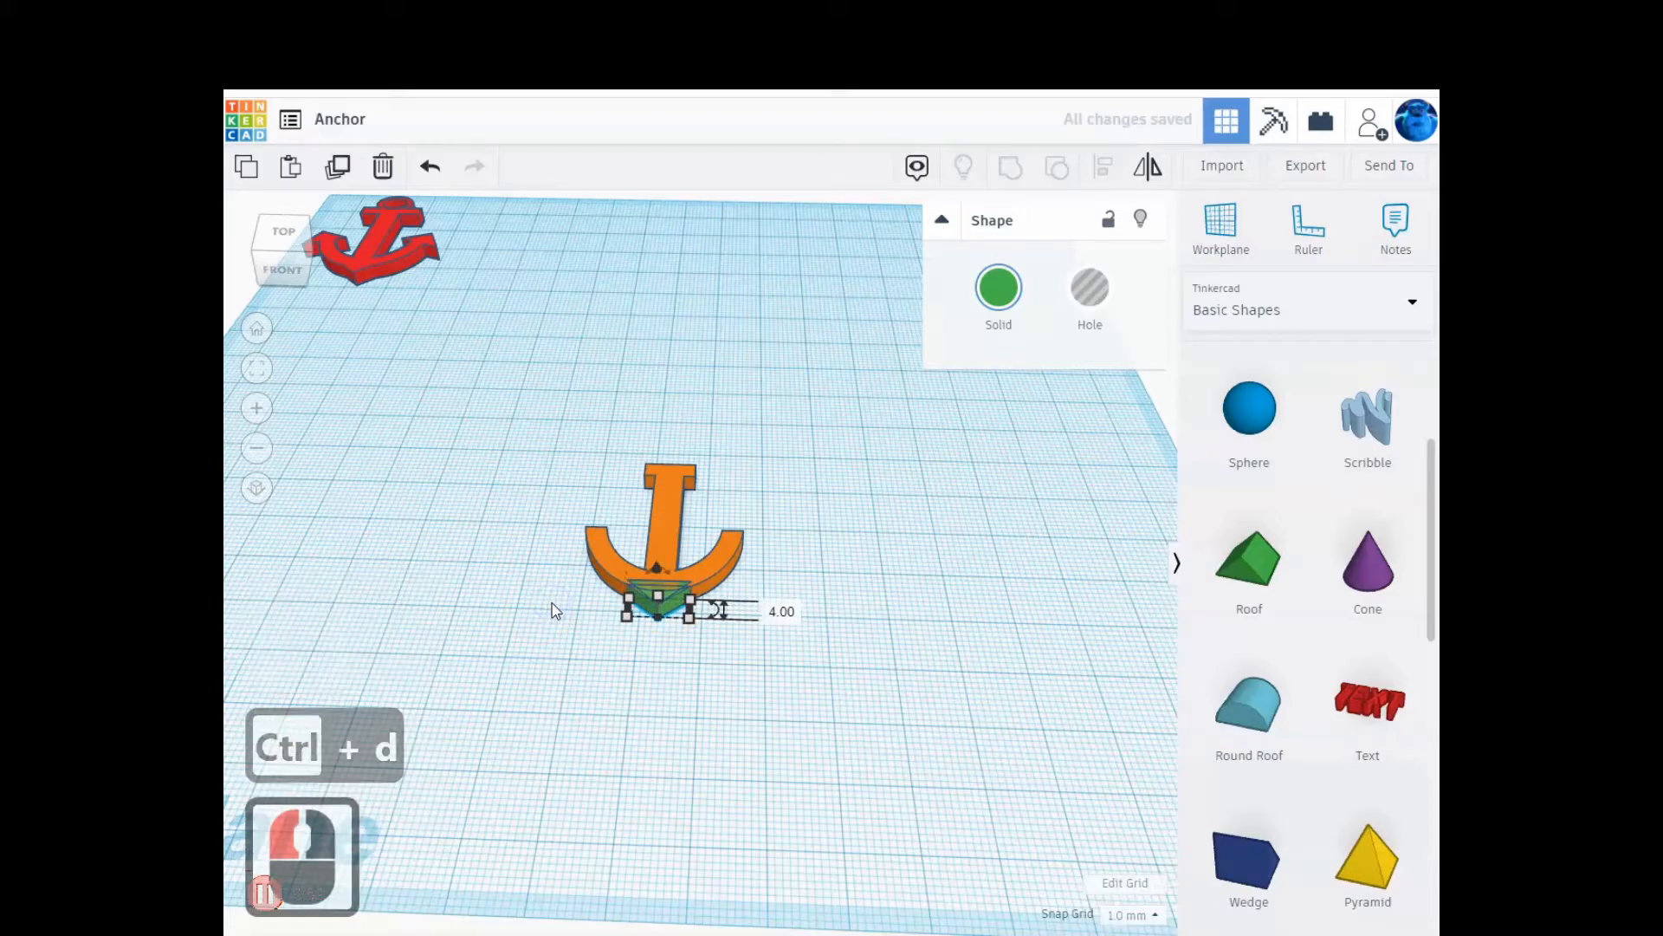
{"action": "key", "text": "ctrl+z"}
{"action": "scroll", "coordinate": [657, 601], "scroll_direction": "up", "scroll_amount": 4}
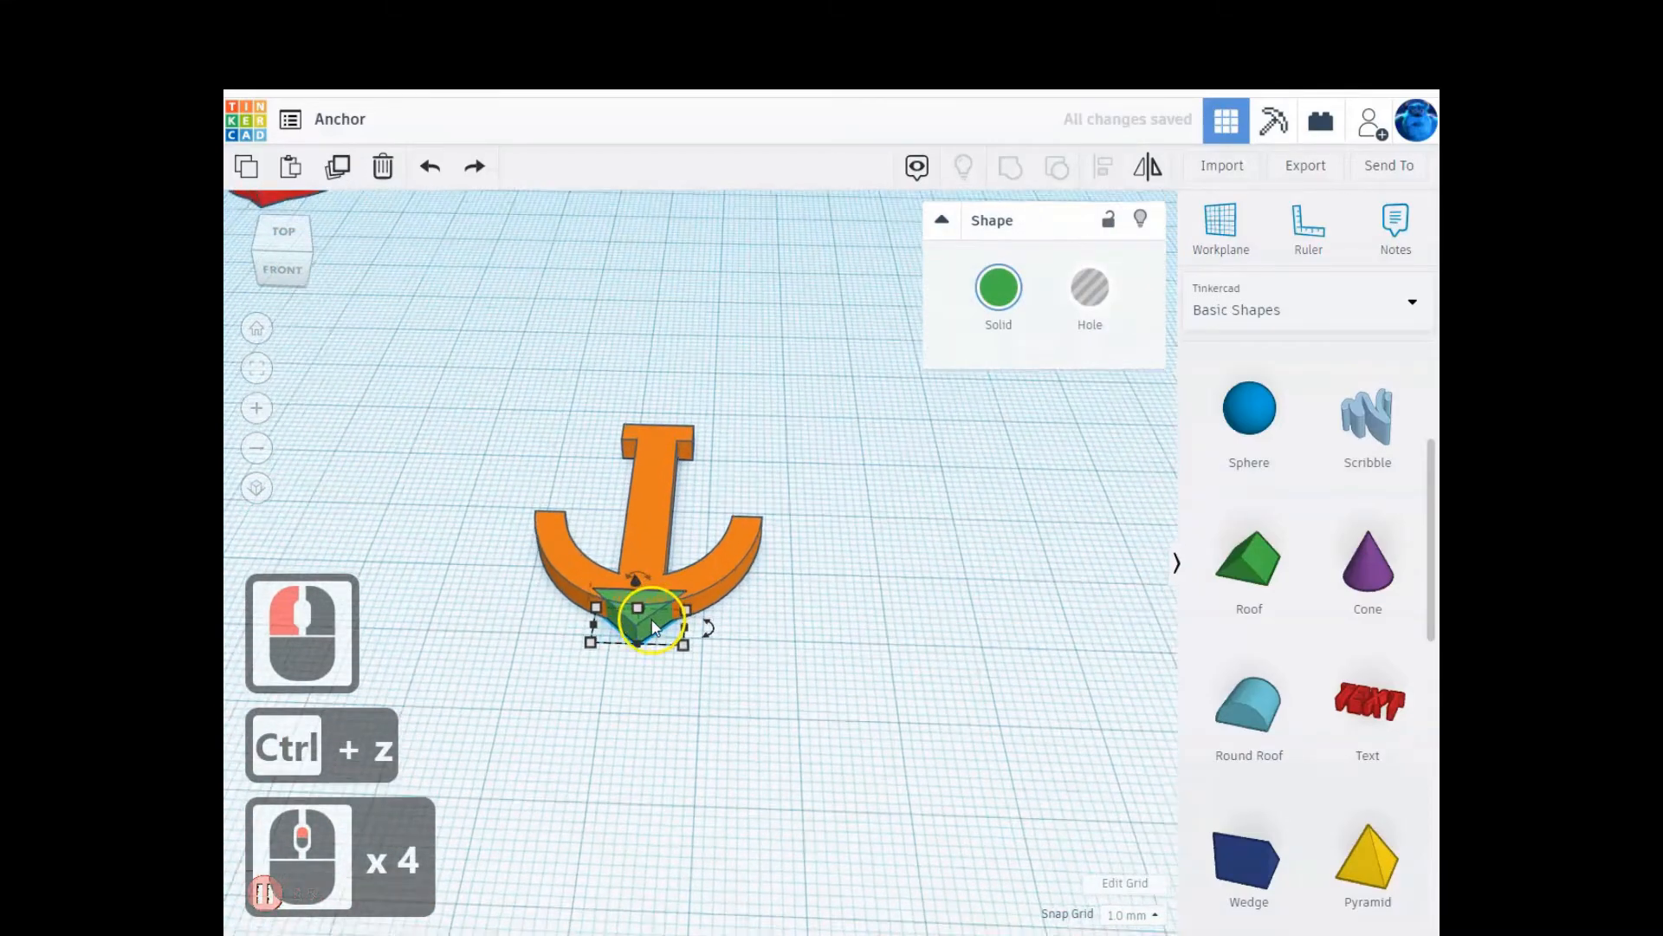
{"action": "left_click_drag", "start_coordinate": [657, 626], "coordinate": [917, 582]}
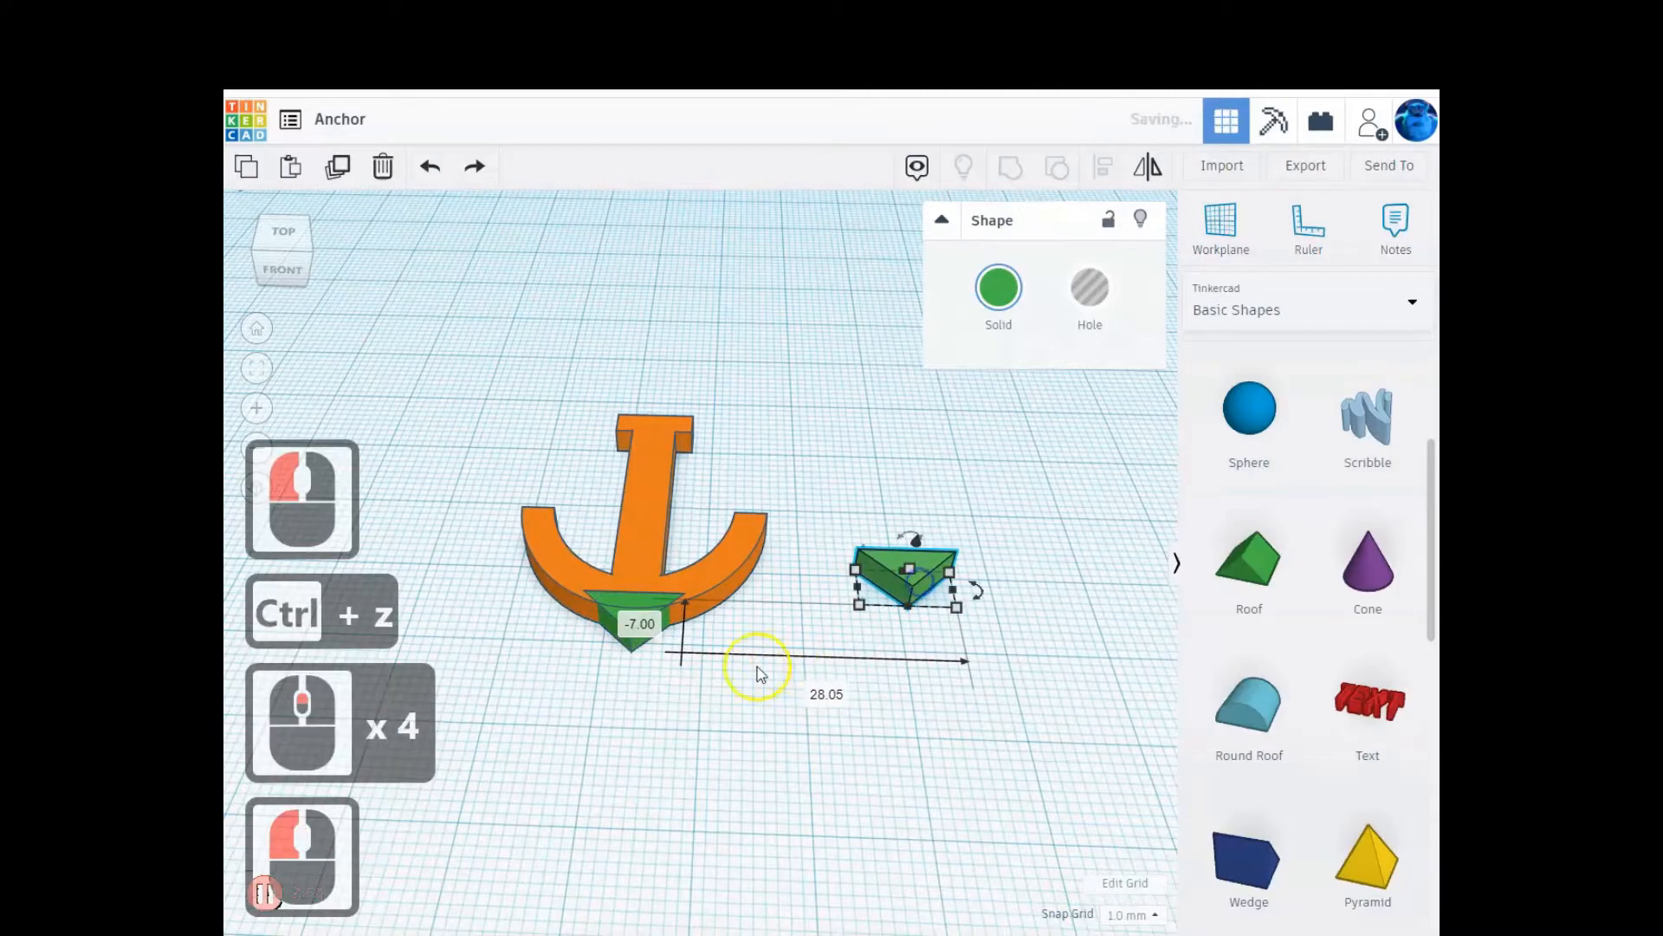
- Group the orange anchor with the green Roof at the base of its arm
{"action": "left_click_drag", "start_coordinate": [558, 372], "coordinate": [694, 679]}
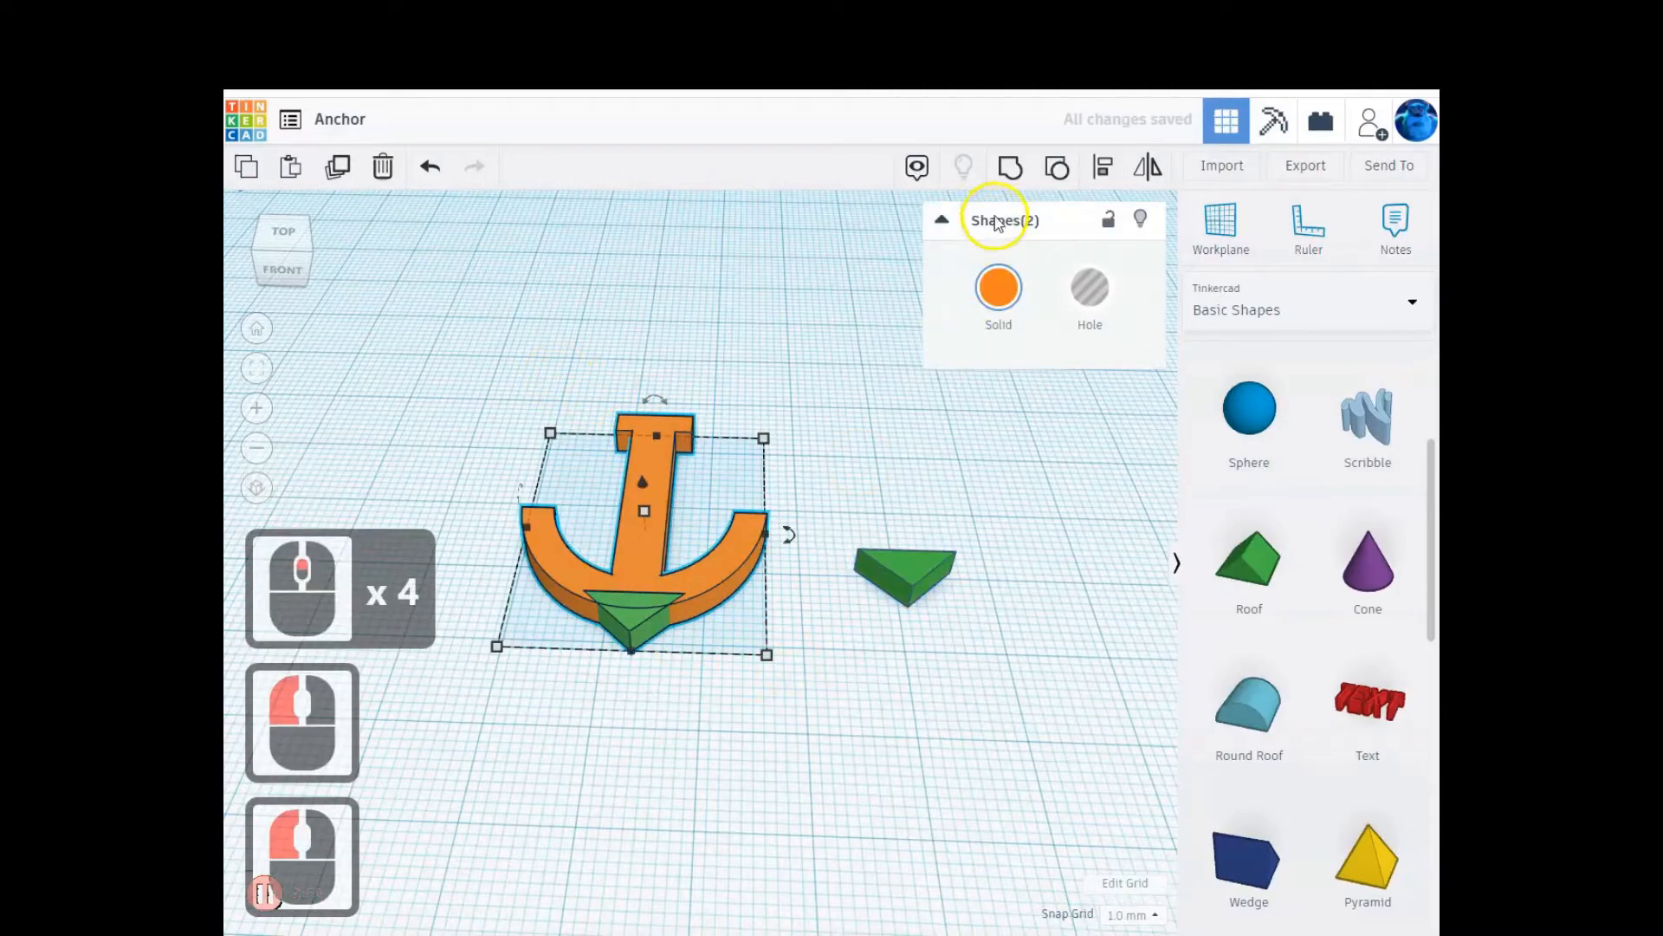
{"action": "left_click", "coordinate": [1011, 167]}
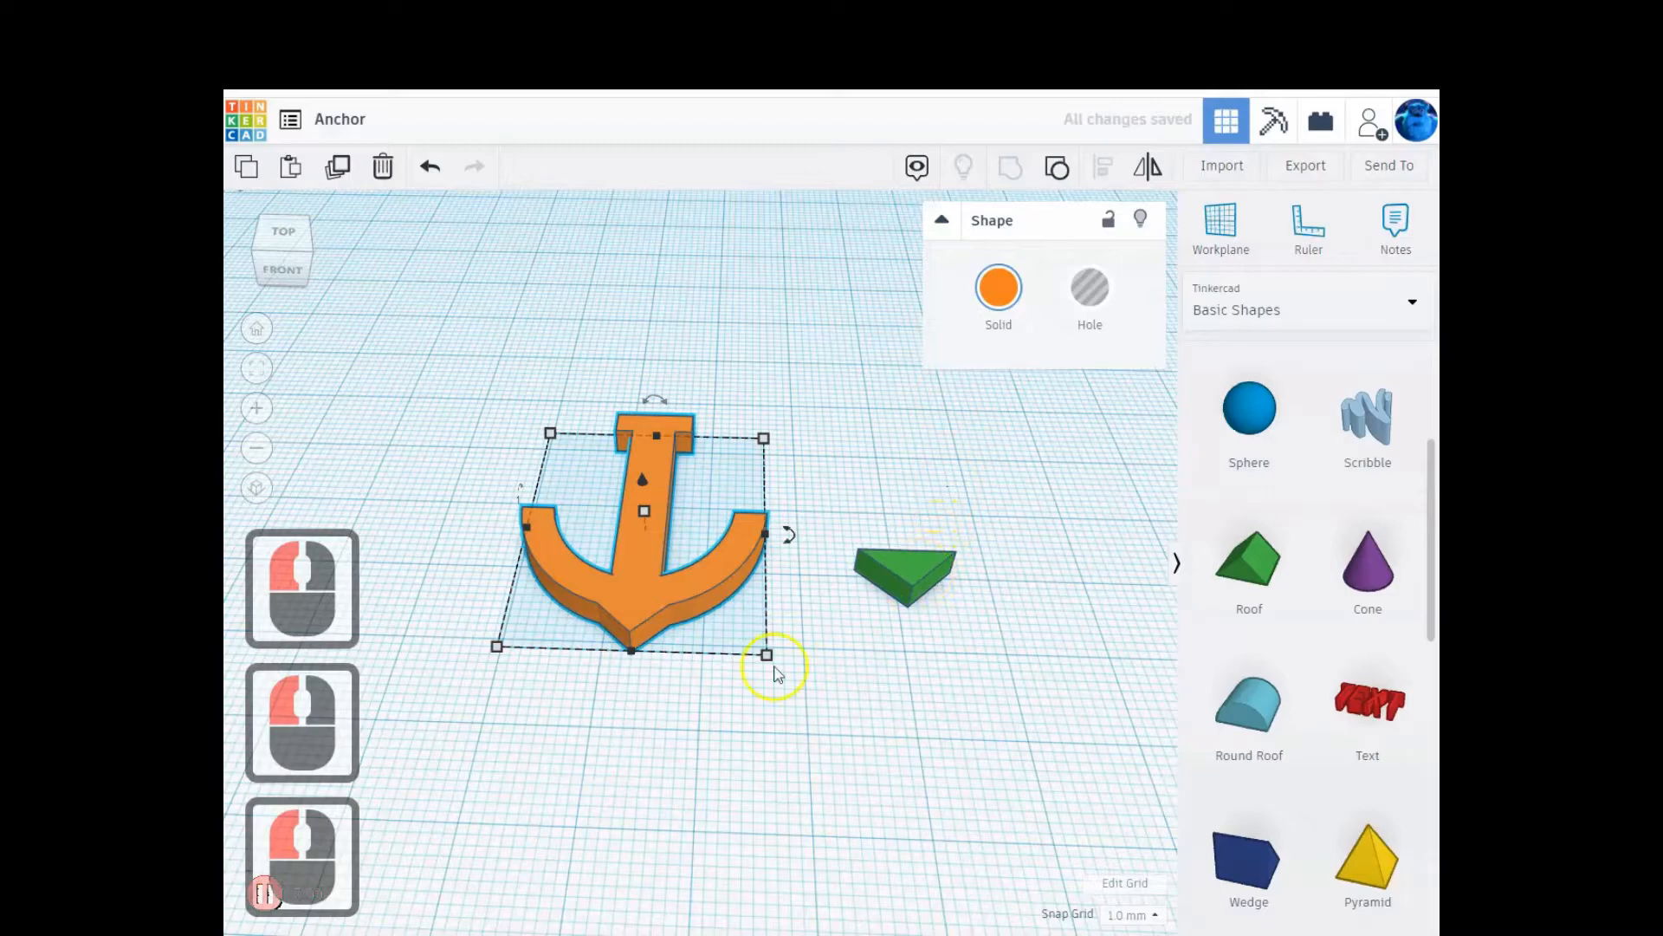
- Rotate the spare green Roof 157.5° within the workplane so its point faces away from the anchor
{"action": "scroll", "coordinate": [807, 594], "scroll_direction": "down", "scroll_amount": 2}
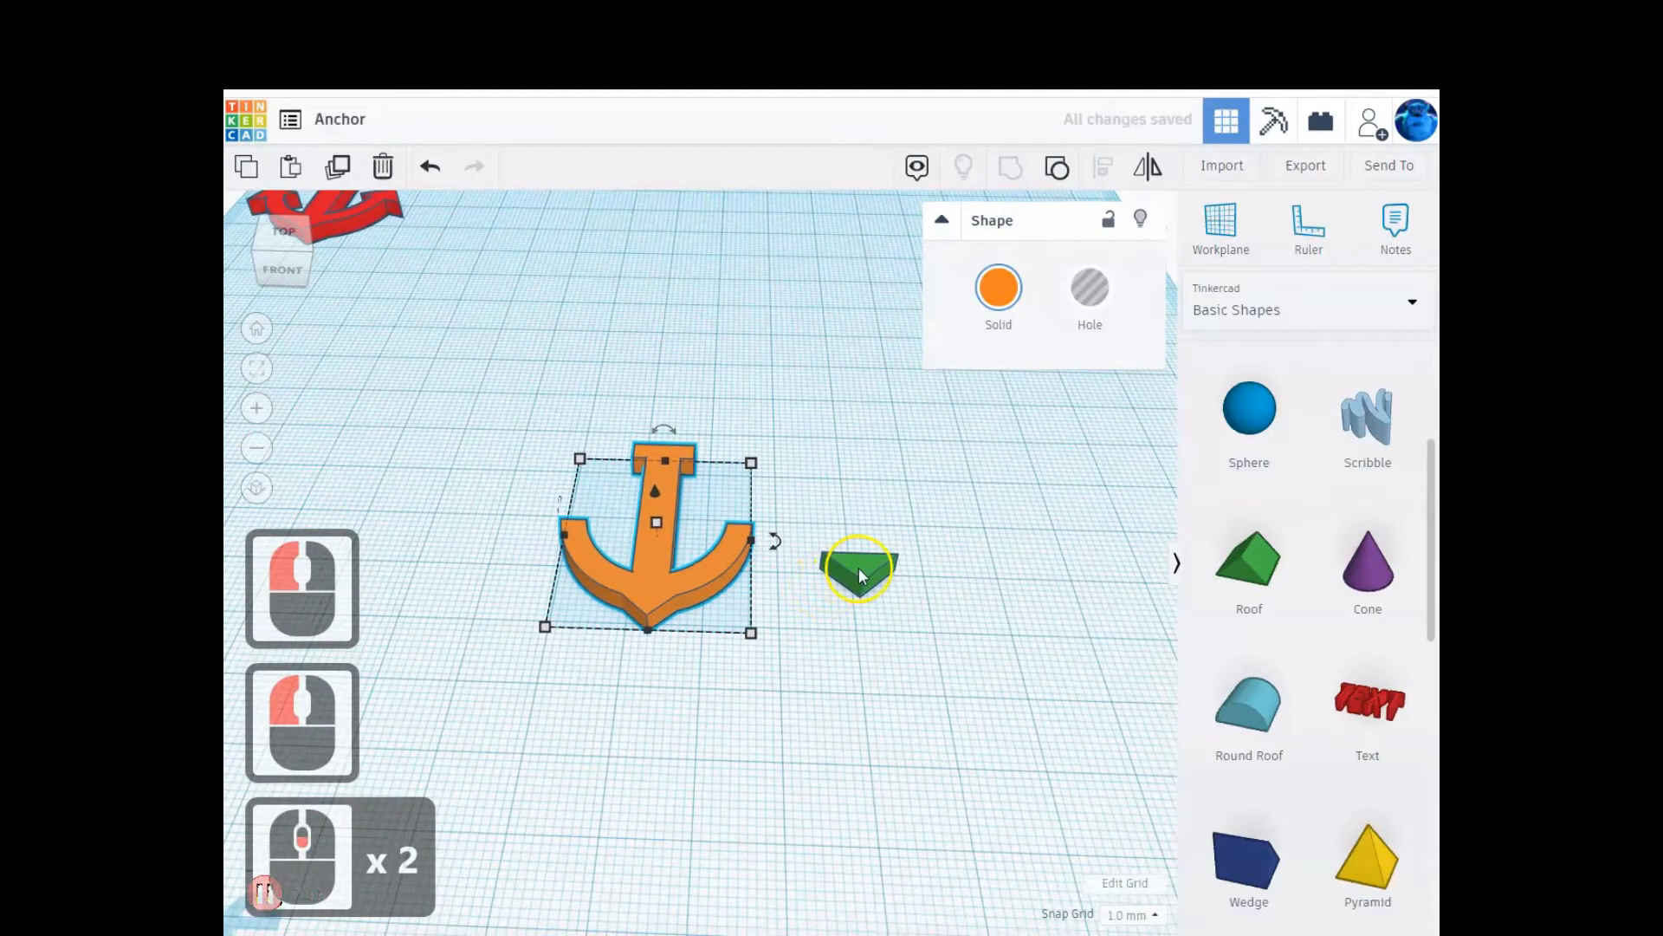
{"action": "left_click", "coordinate": [859, 568]}
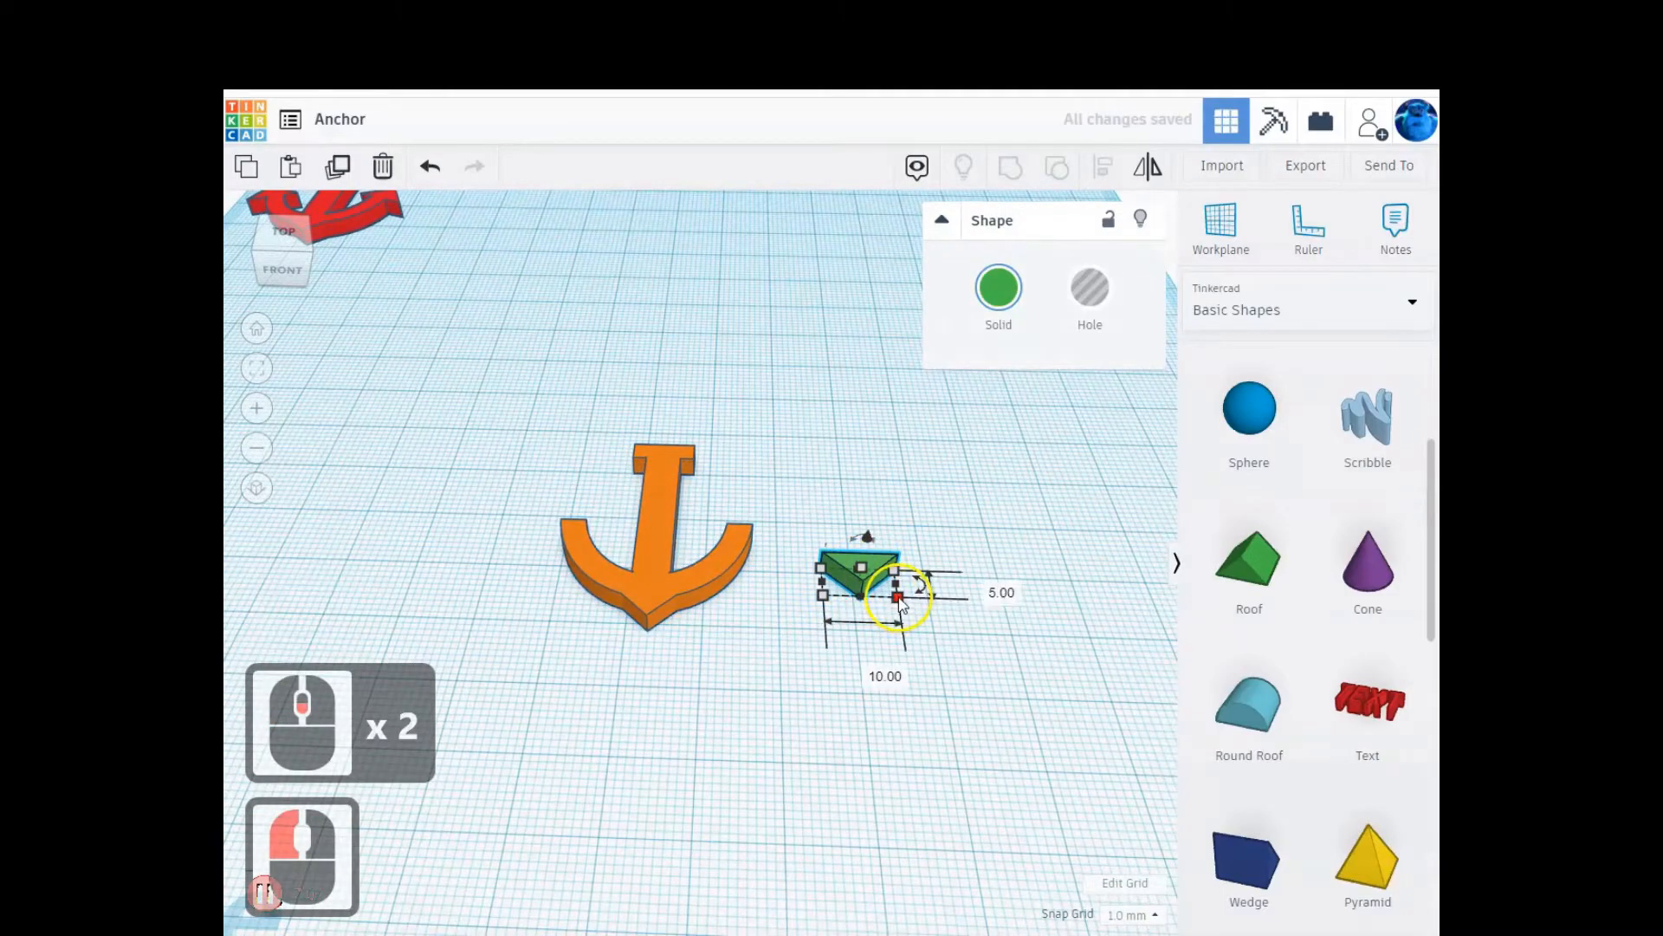
{"action": "left_click", "coordinate": [257, 378]}
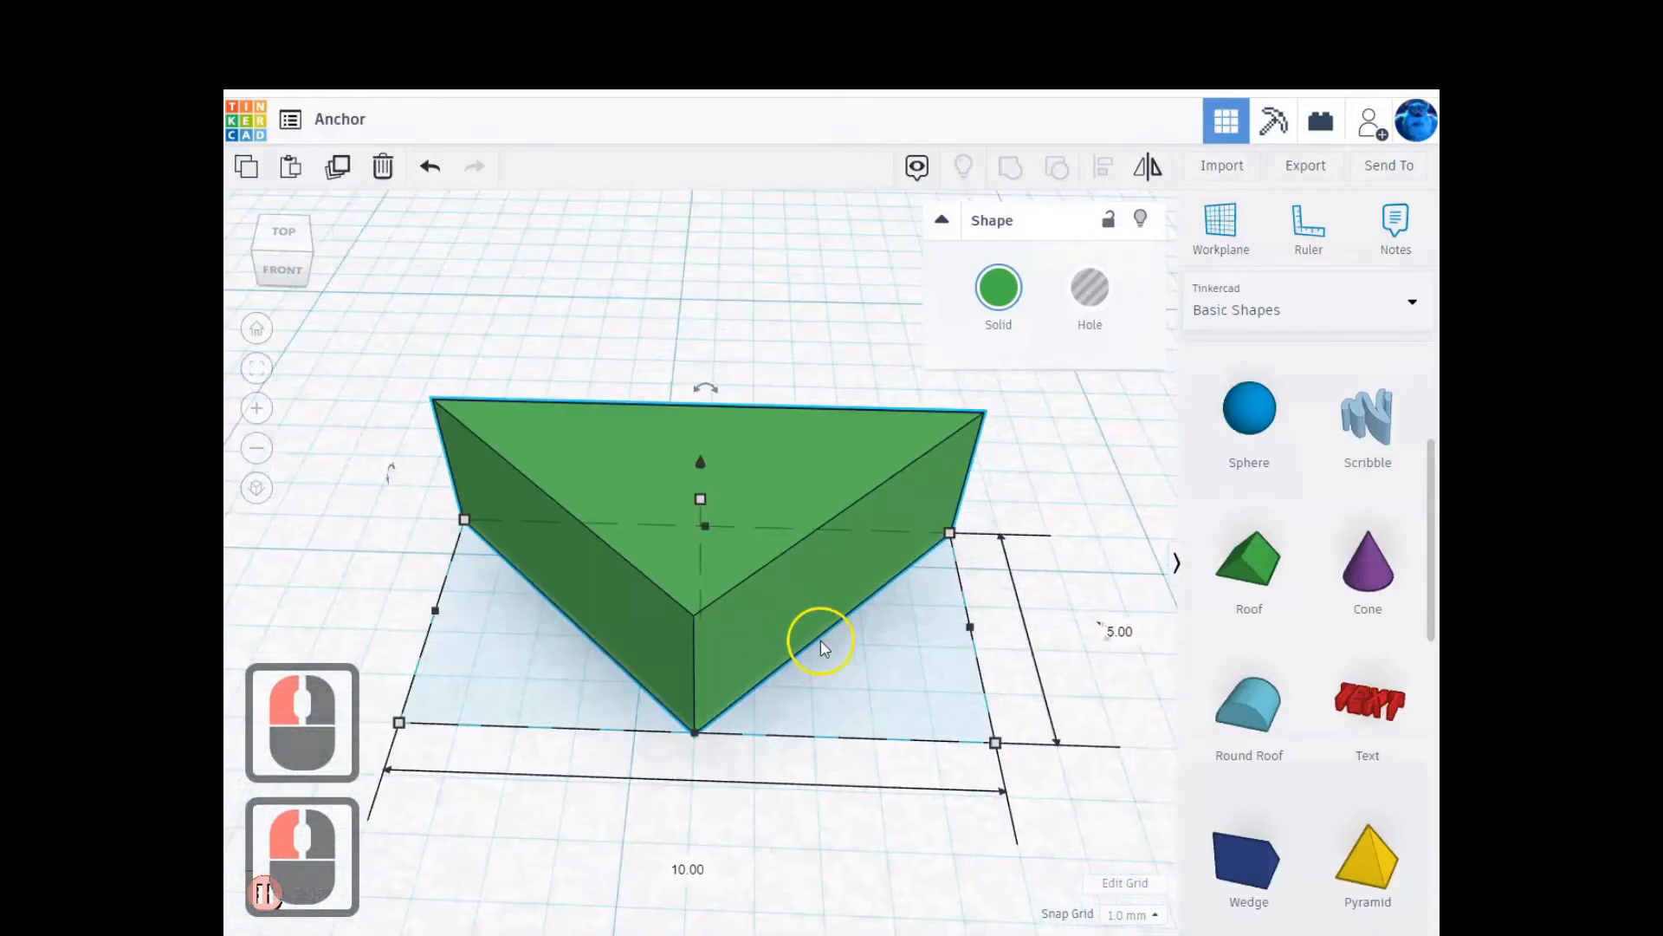
{"action": "scroll", "coordinate": [819, 641], "scroll_direction": "down", "scroll_amount": 4}
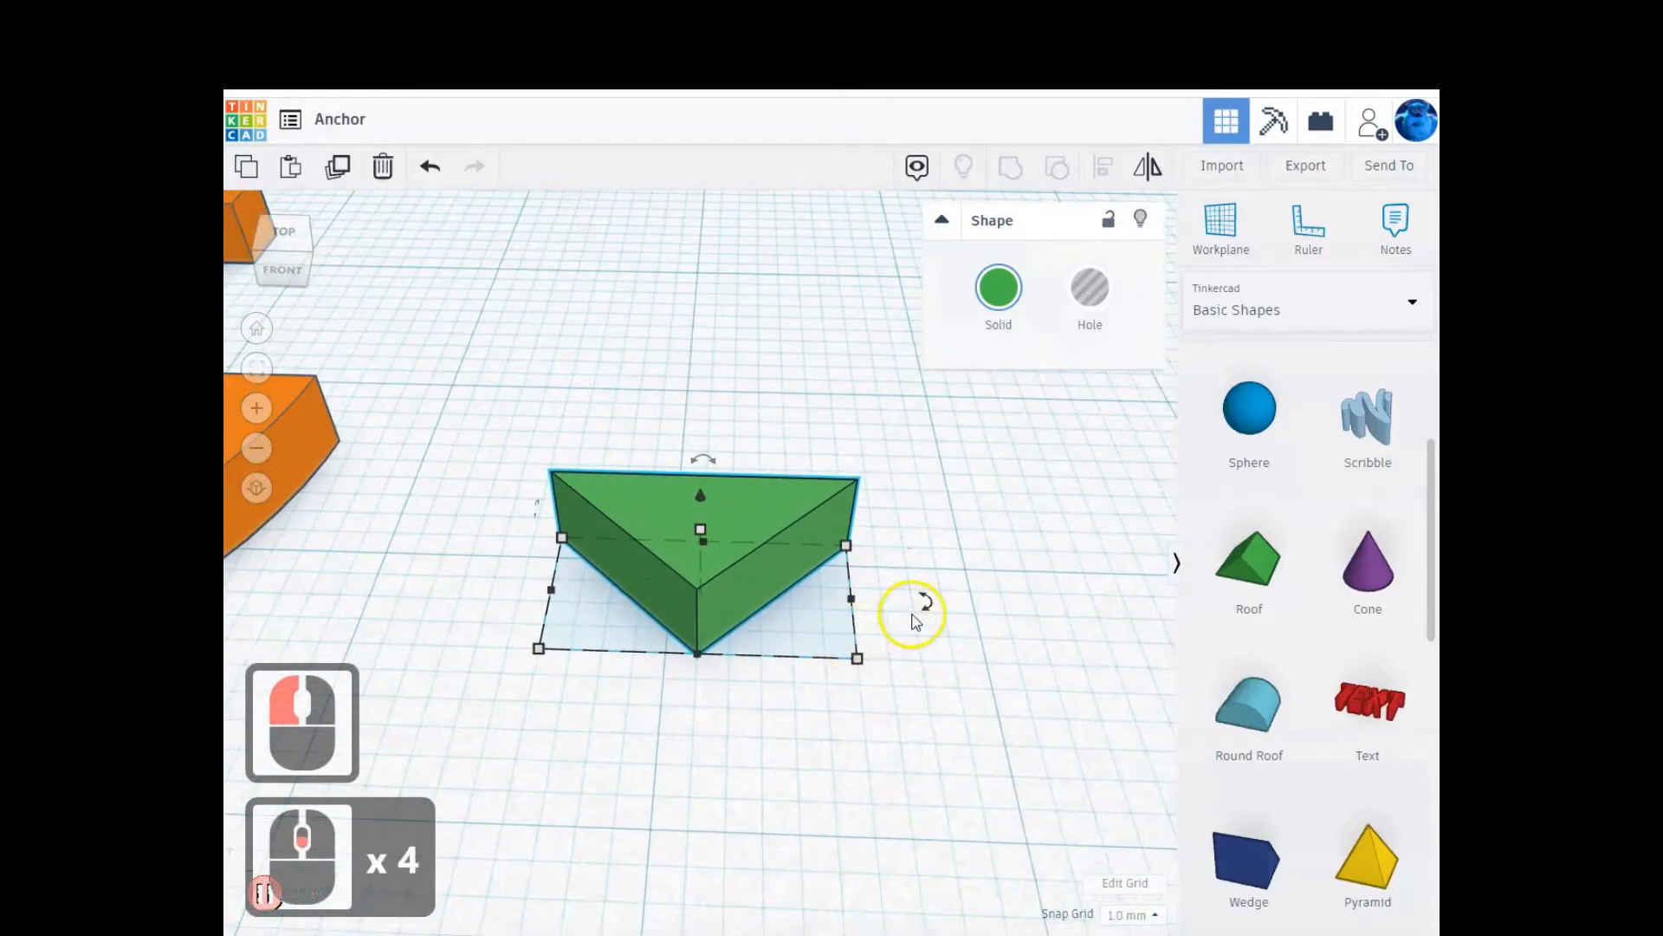
{"action": "mouse_move", "coordinate": [927, 607]}
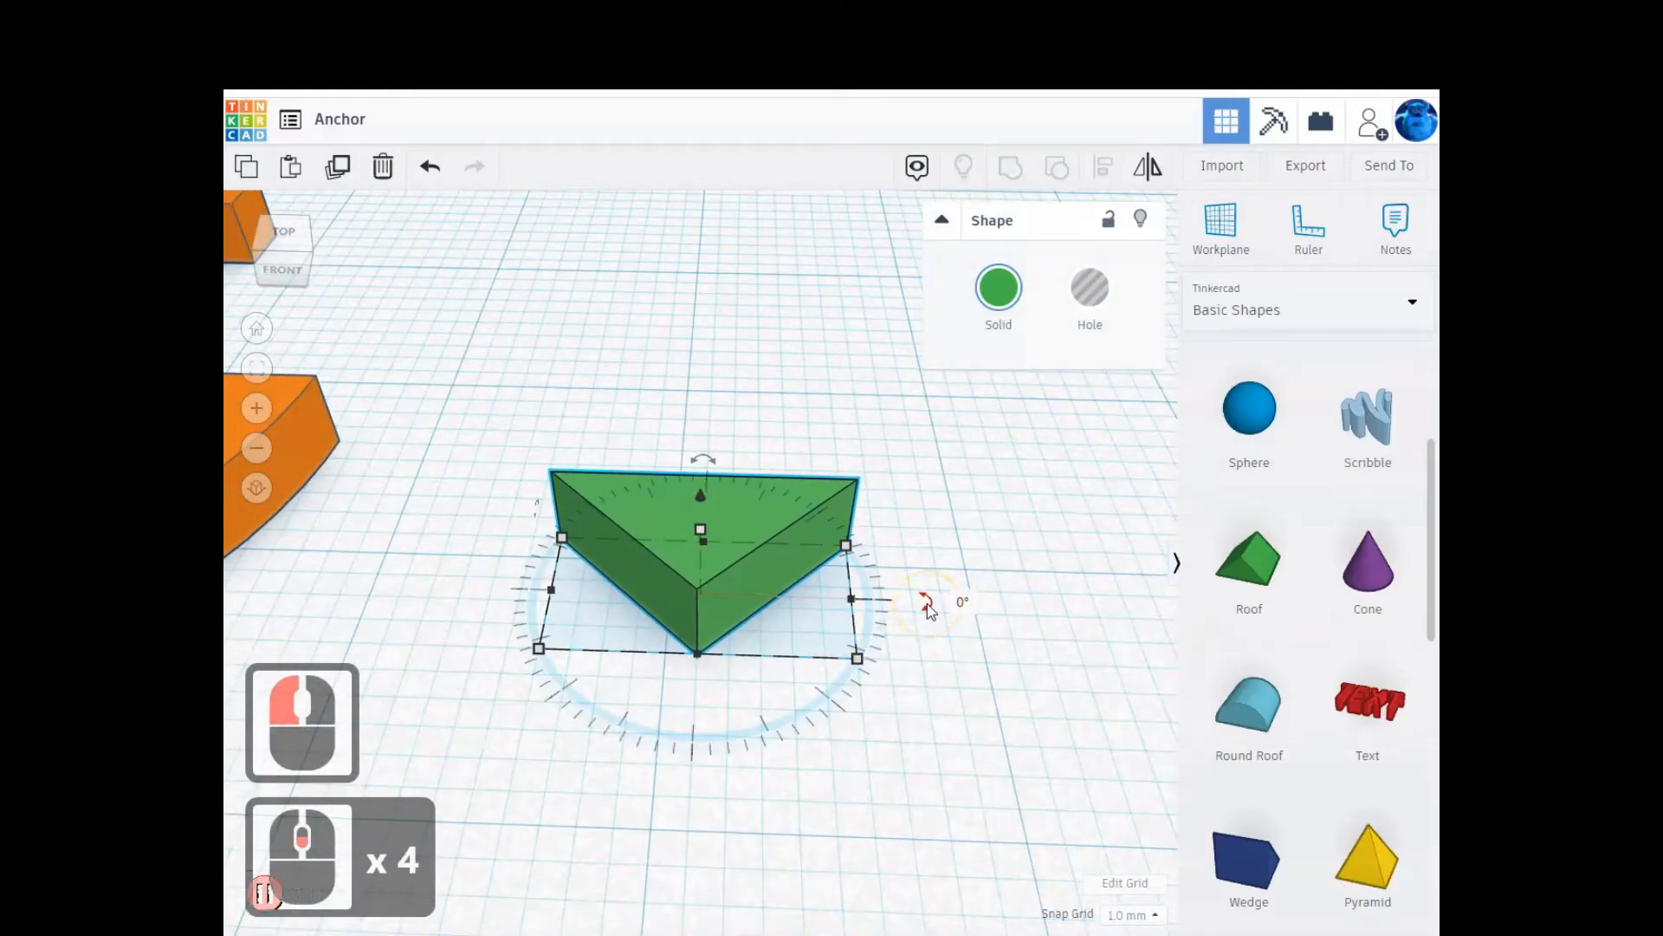
{"action": "left_click_drag", "start_coordinate": [929, 609], "coordinate": [667, 464]}
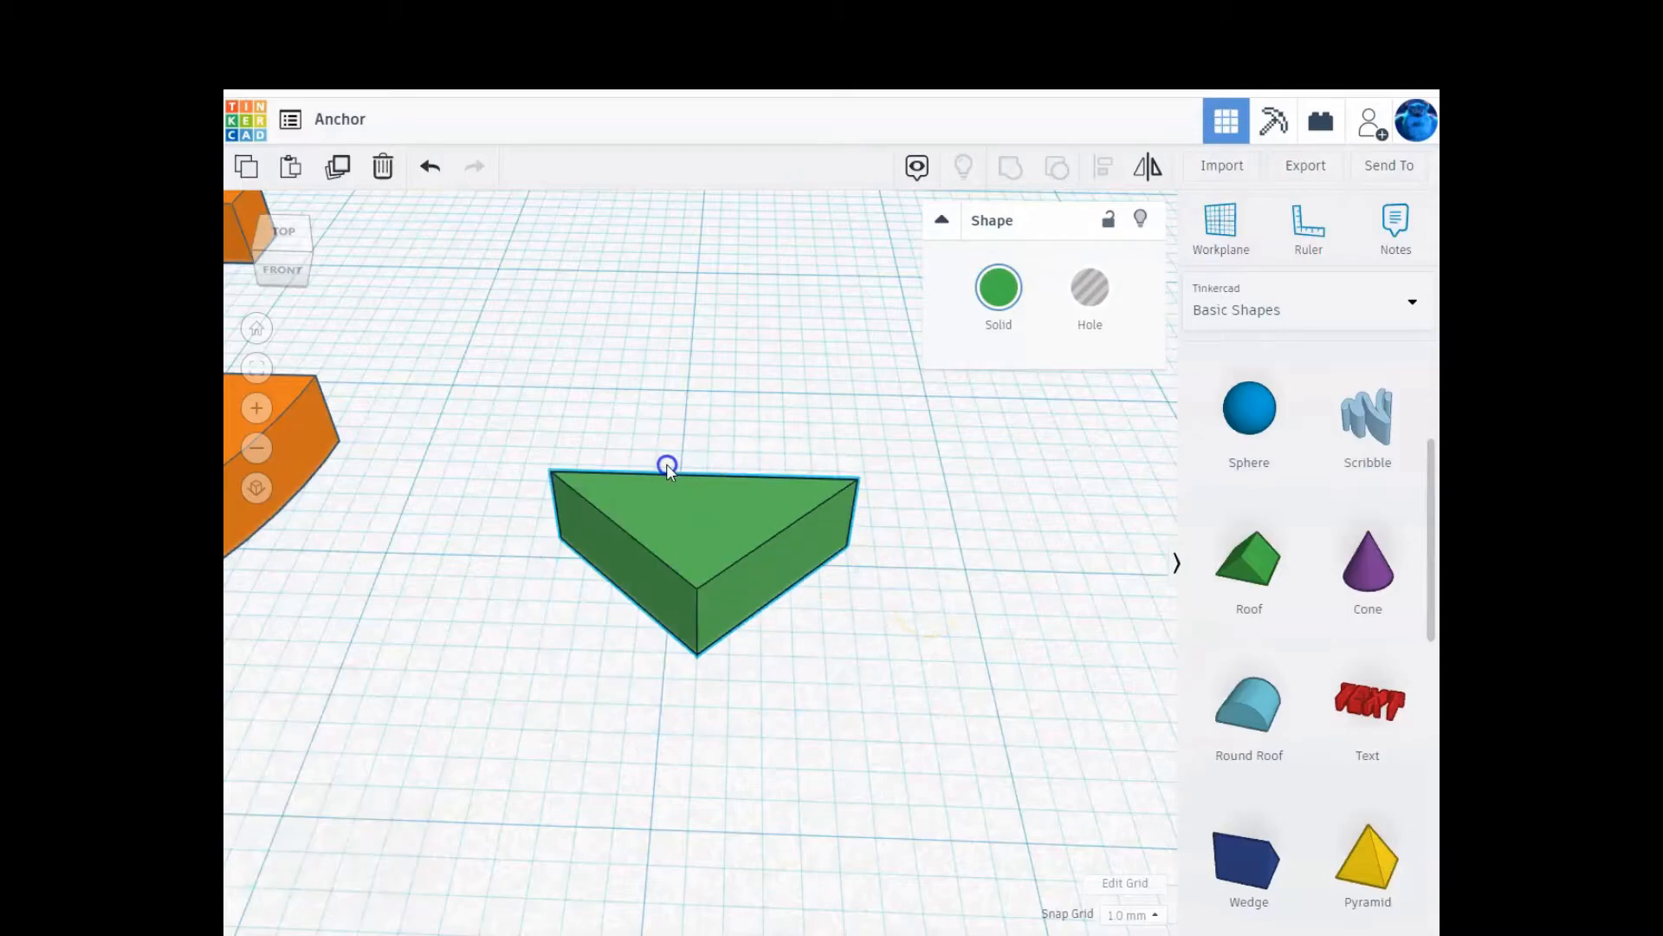
{"action": "left_click", "coordinate": [785, 550]}
{"action": "left_click_drag", "start_coordinate": [924, 605], "coordinate": [580, 543]}
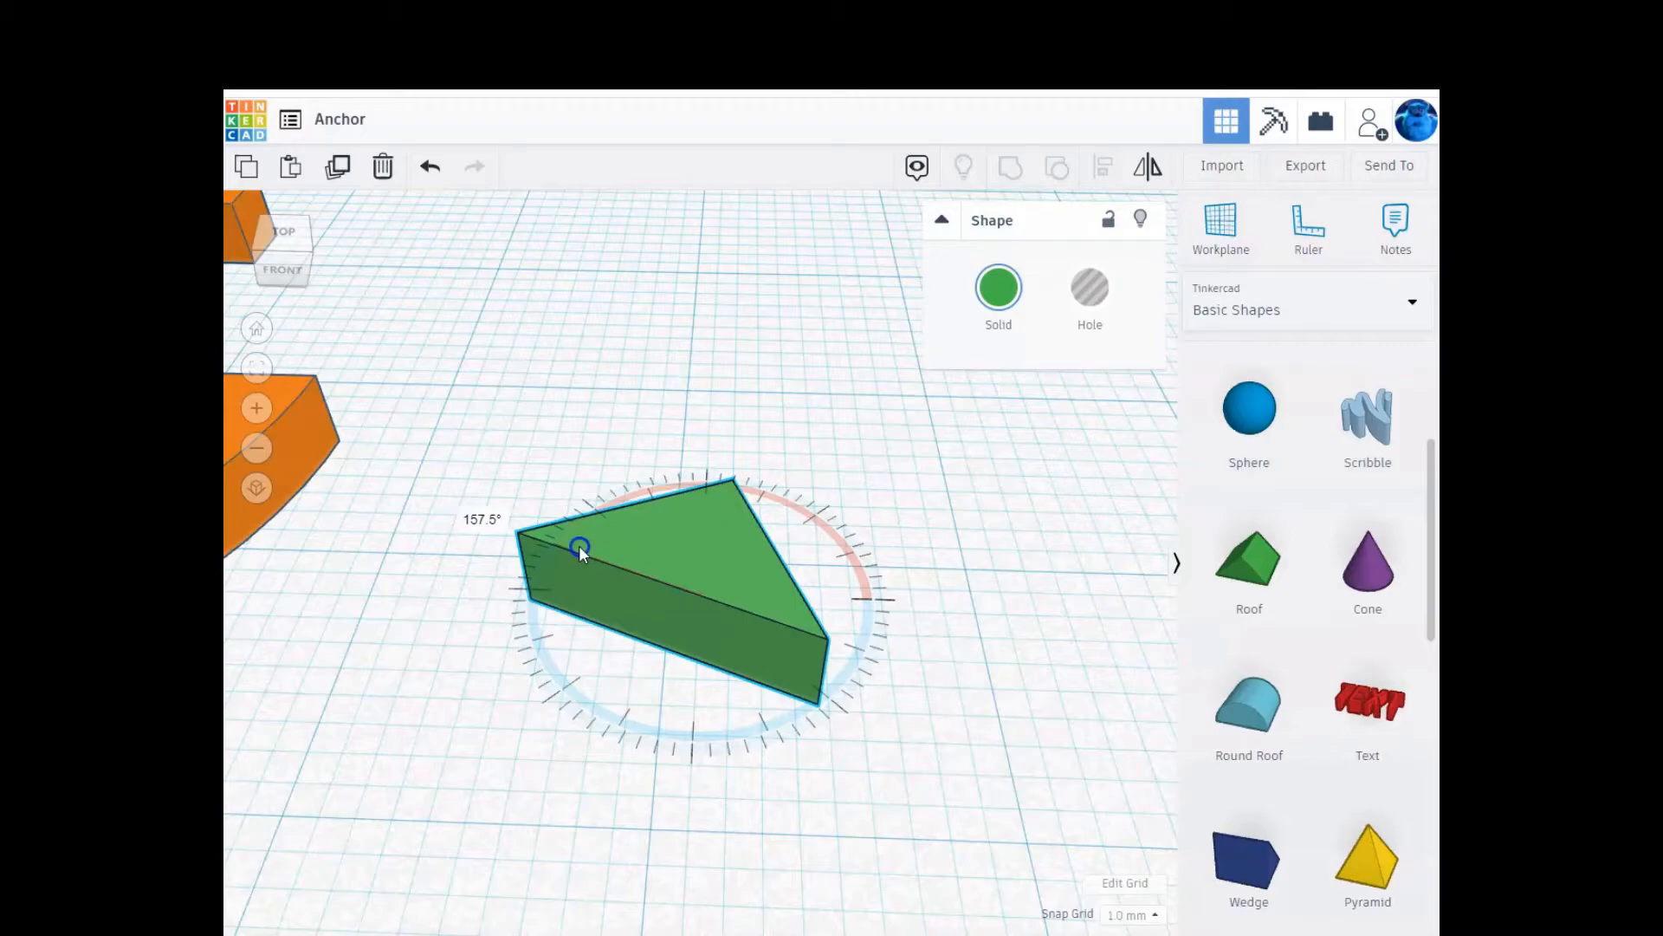
{"action": "left_click_drag", "start_coordinate": [579, 544], "coordinate": [579, 544]}
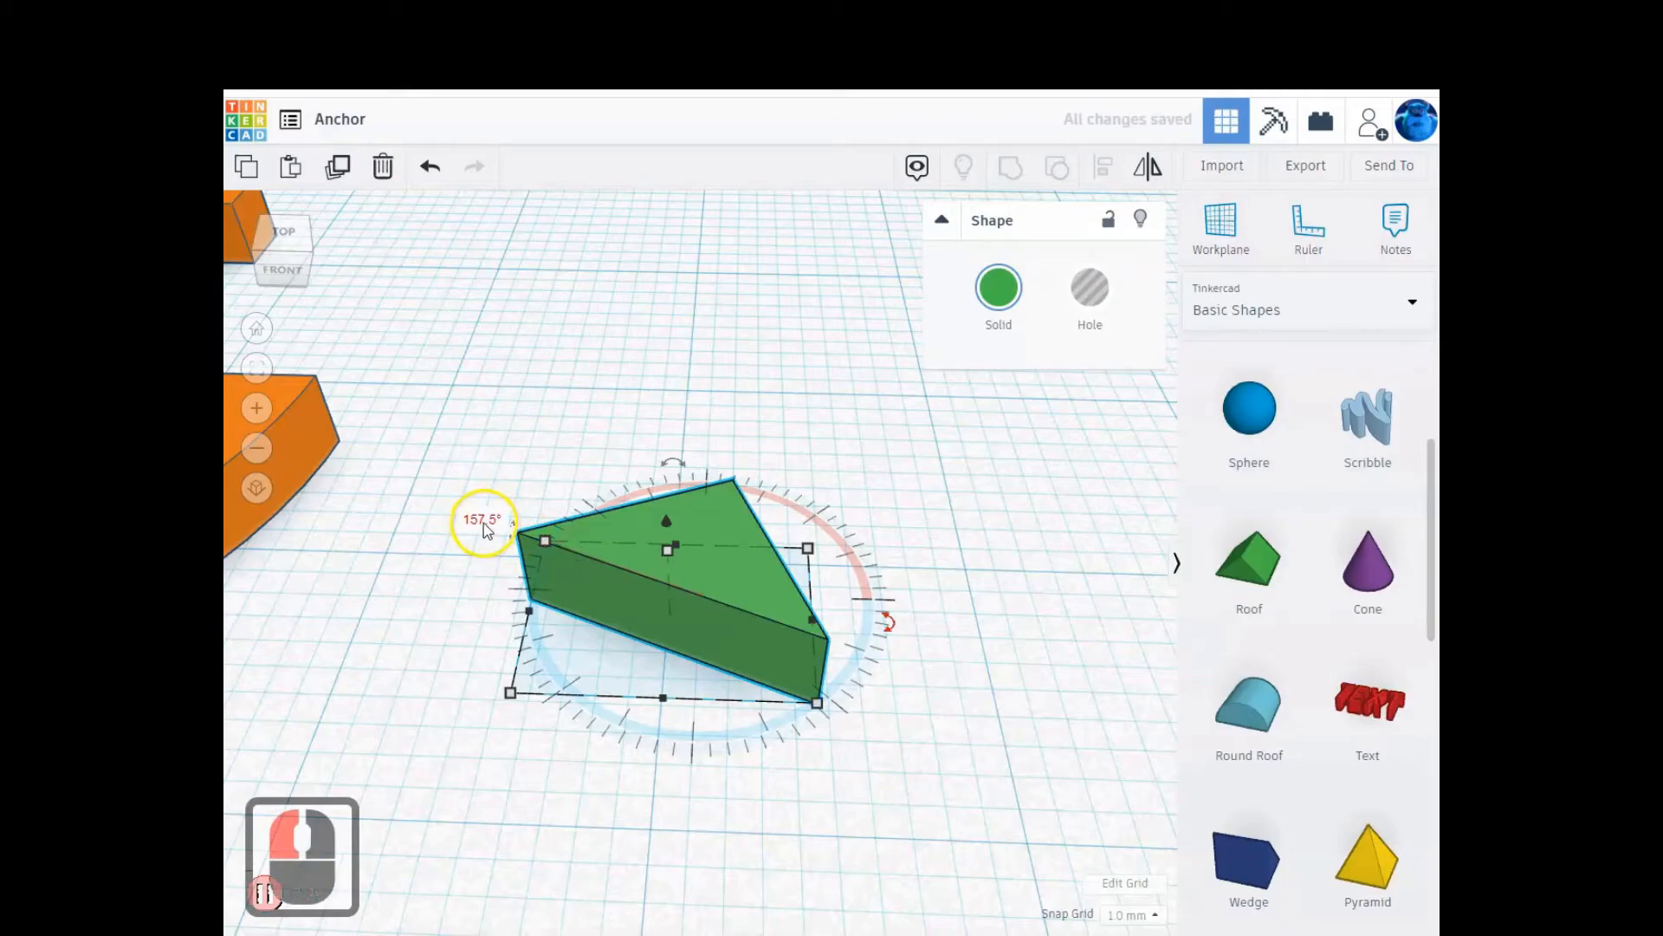
- Examine the pointed arm tips on the finished red anchor as a reference for placing the Roof
{"action": "scroll", "coordinate": [484, 526], "scroll_direction": "down", "scroll_amount": 5}
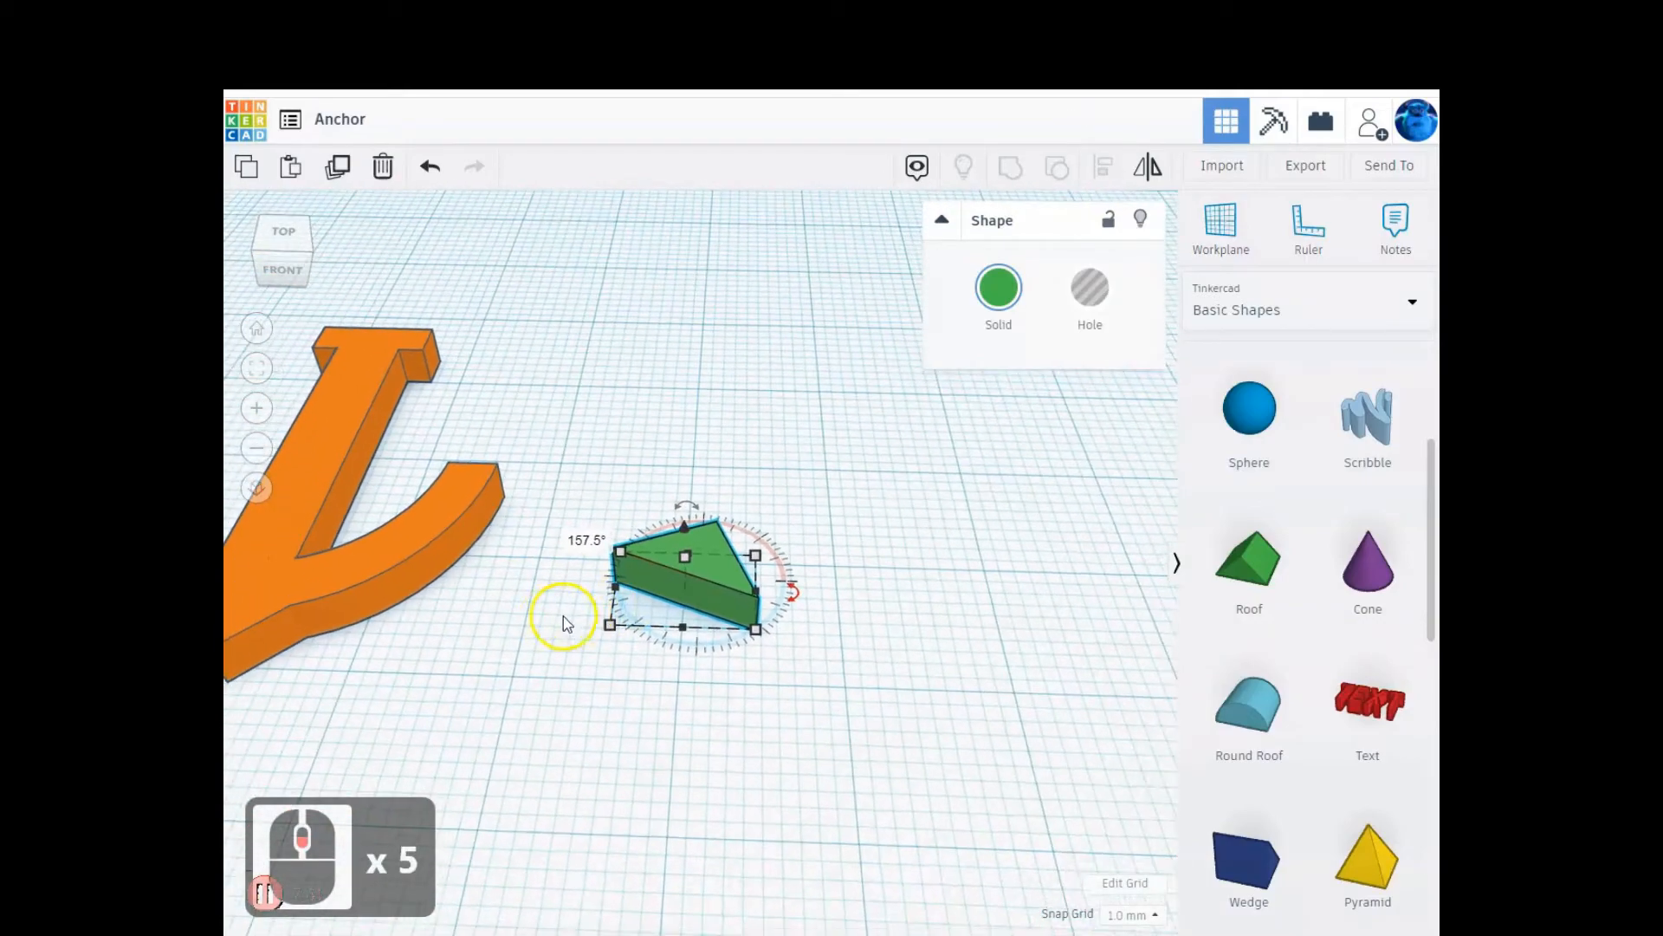
{"action": "scroll", "coordinate": [538, 638], "scroll_direction": "down", "scroll_amount": 8}
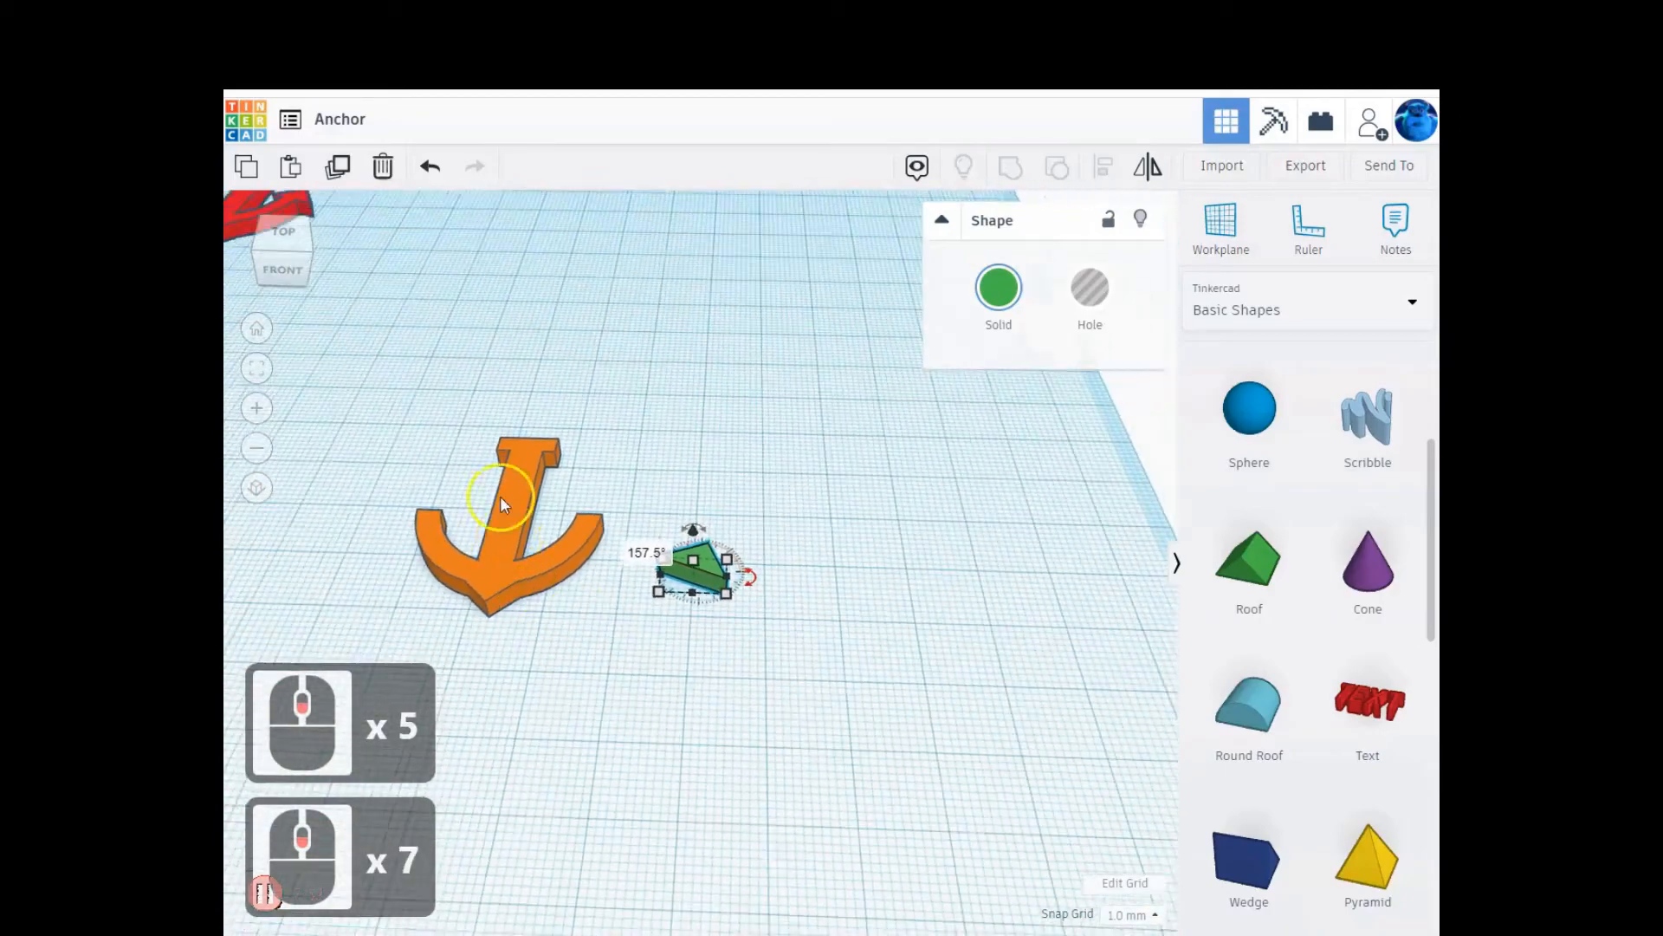
{"action": "left_click", "coordinate": [319, 312]}
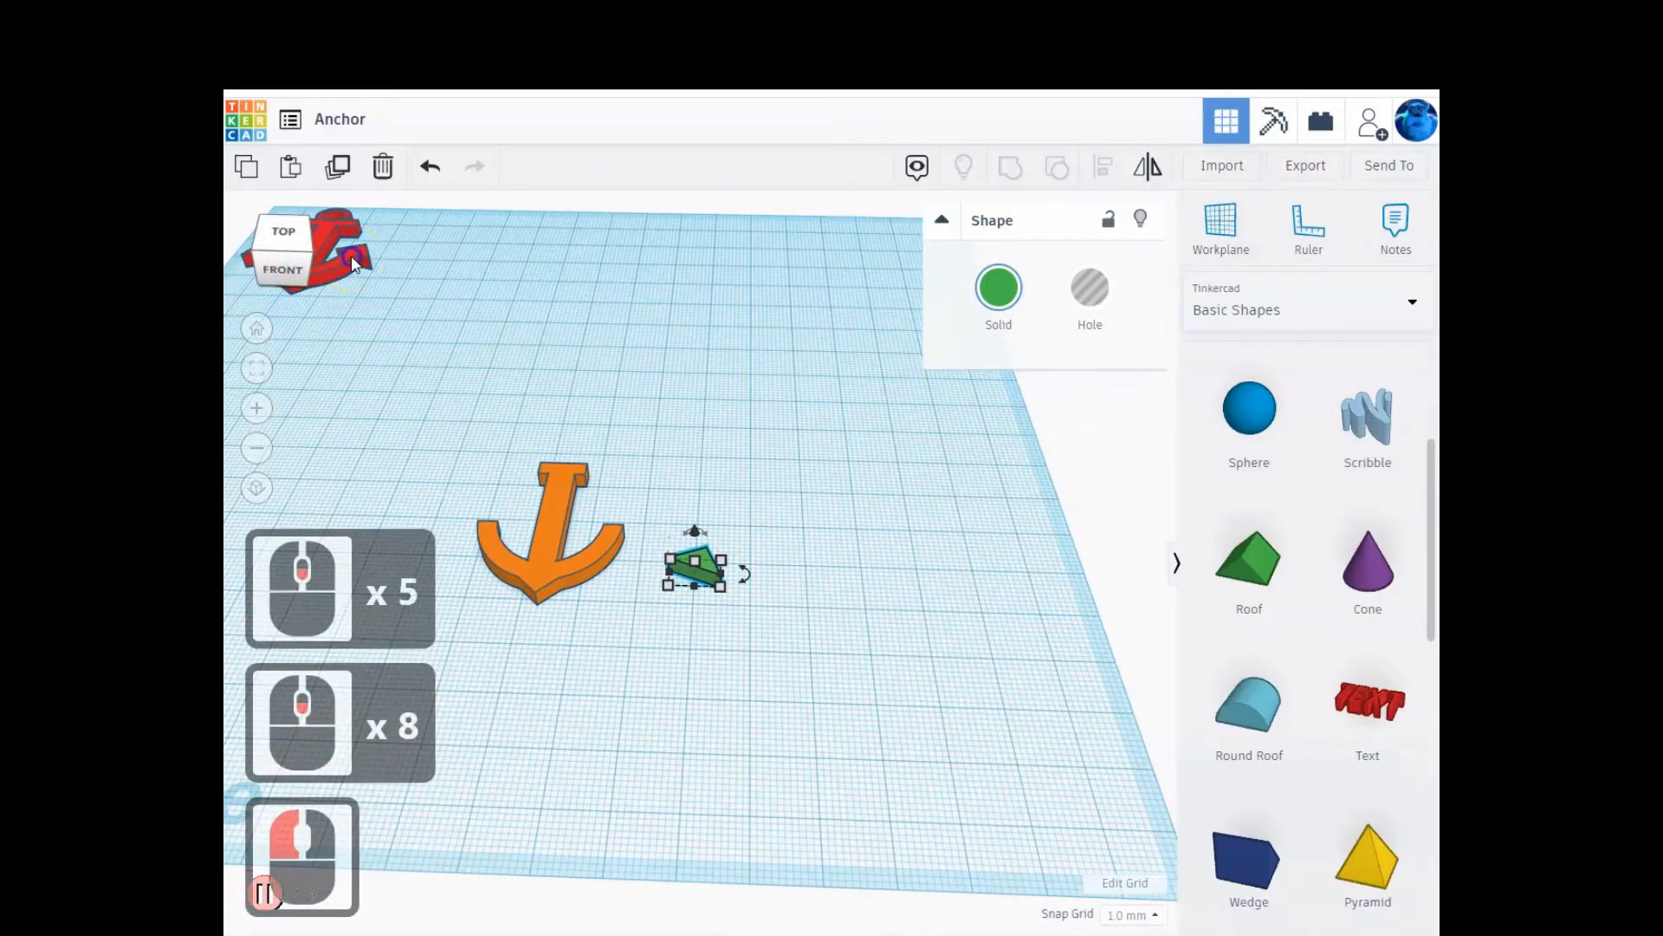
{"action": "left_click", "coordinate": [319, 316]}
{"action": "left_click", "coordinate": [345, 256]}
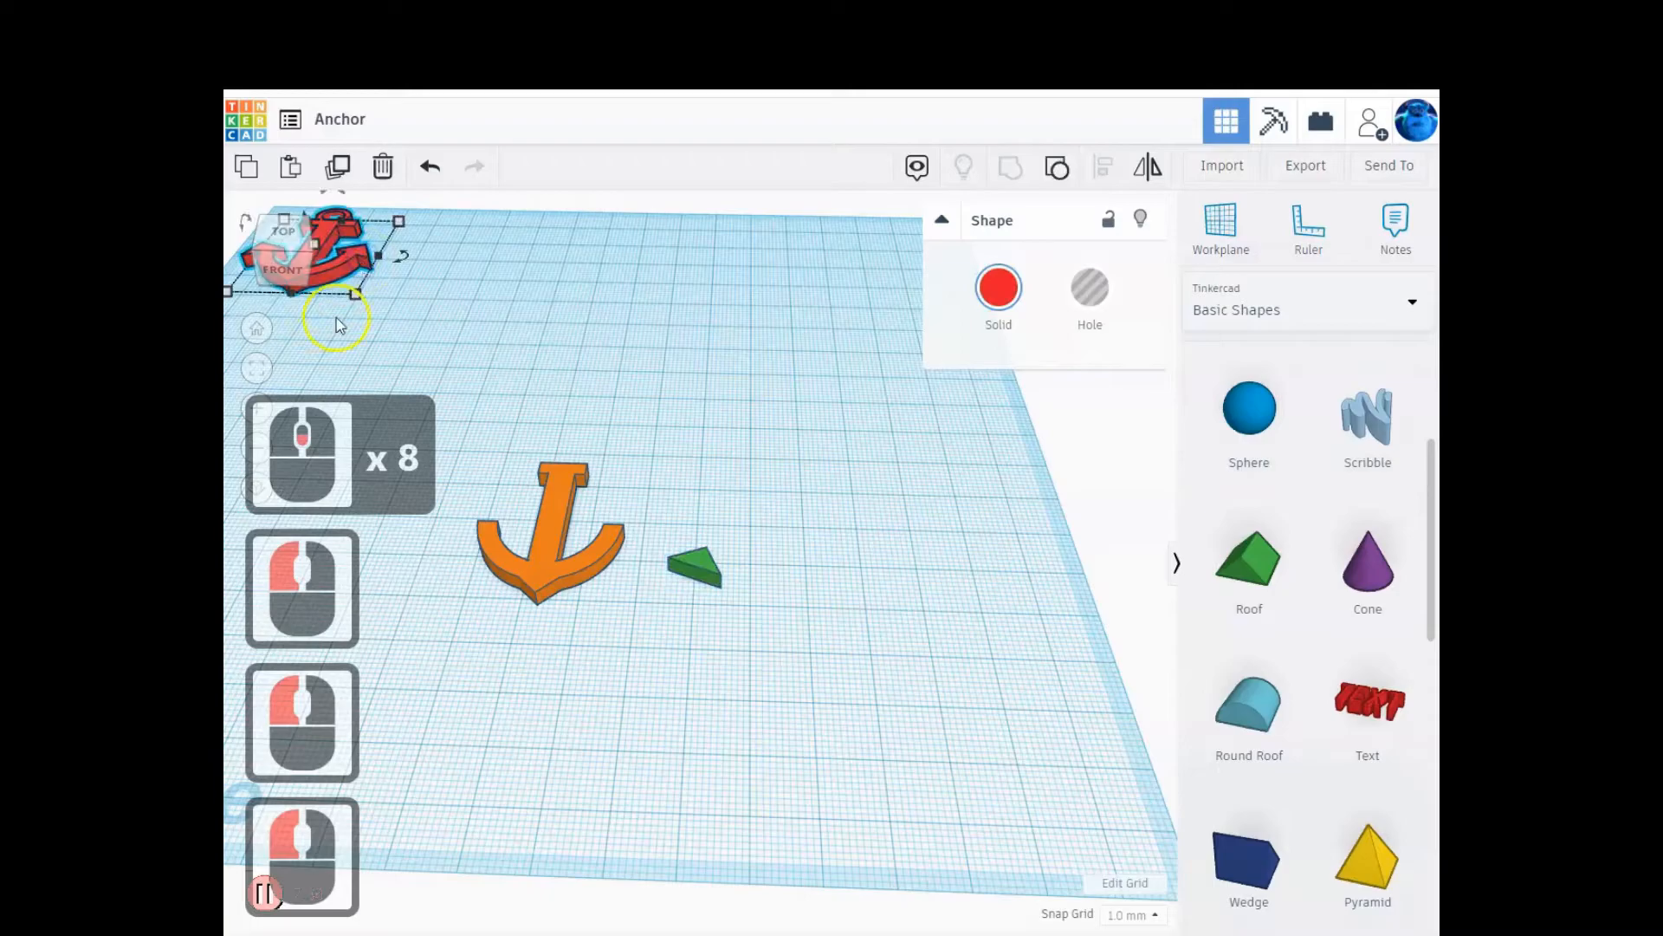
{"action": "left_click", "coordinate": [265, 378]}
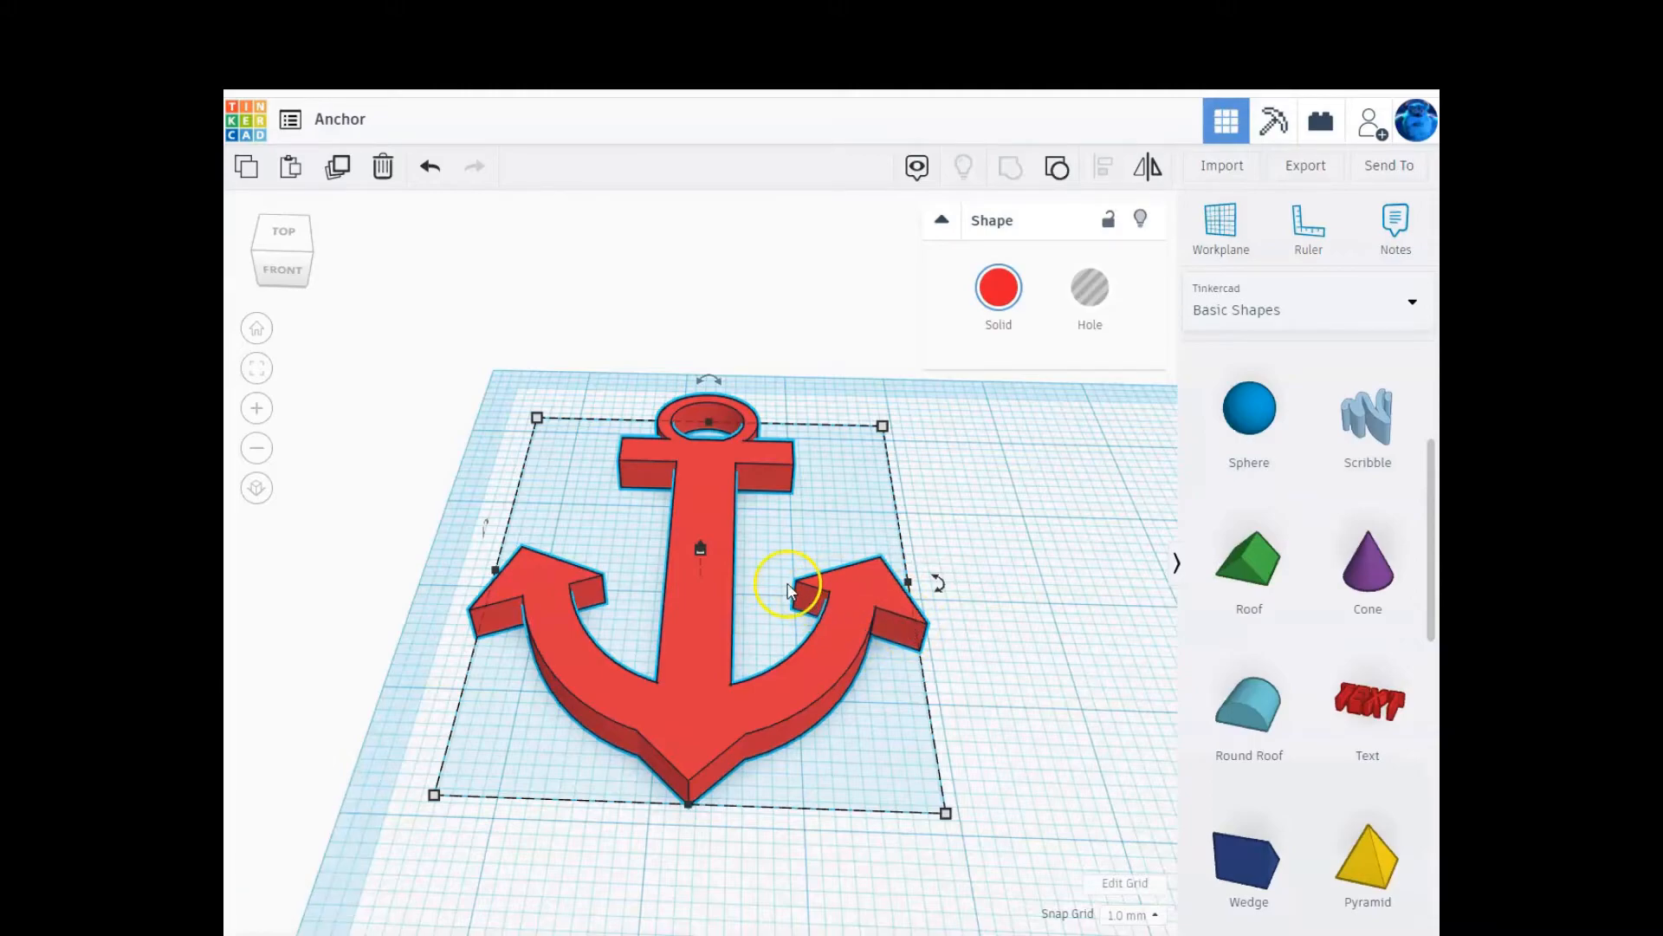
{"action": "scroll", "coordinate": [934, 728], "scroll_direction": "down", "scroll_amount": 1}
{"action": "scroll", "coordinate": [934, 728], "scroll_direction": "down", "scroll_amount": 5}
{"action": "left_click", "coordinate": [256, 328]}
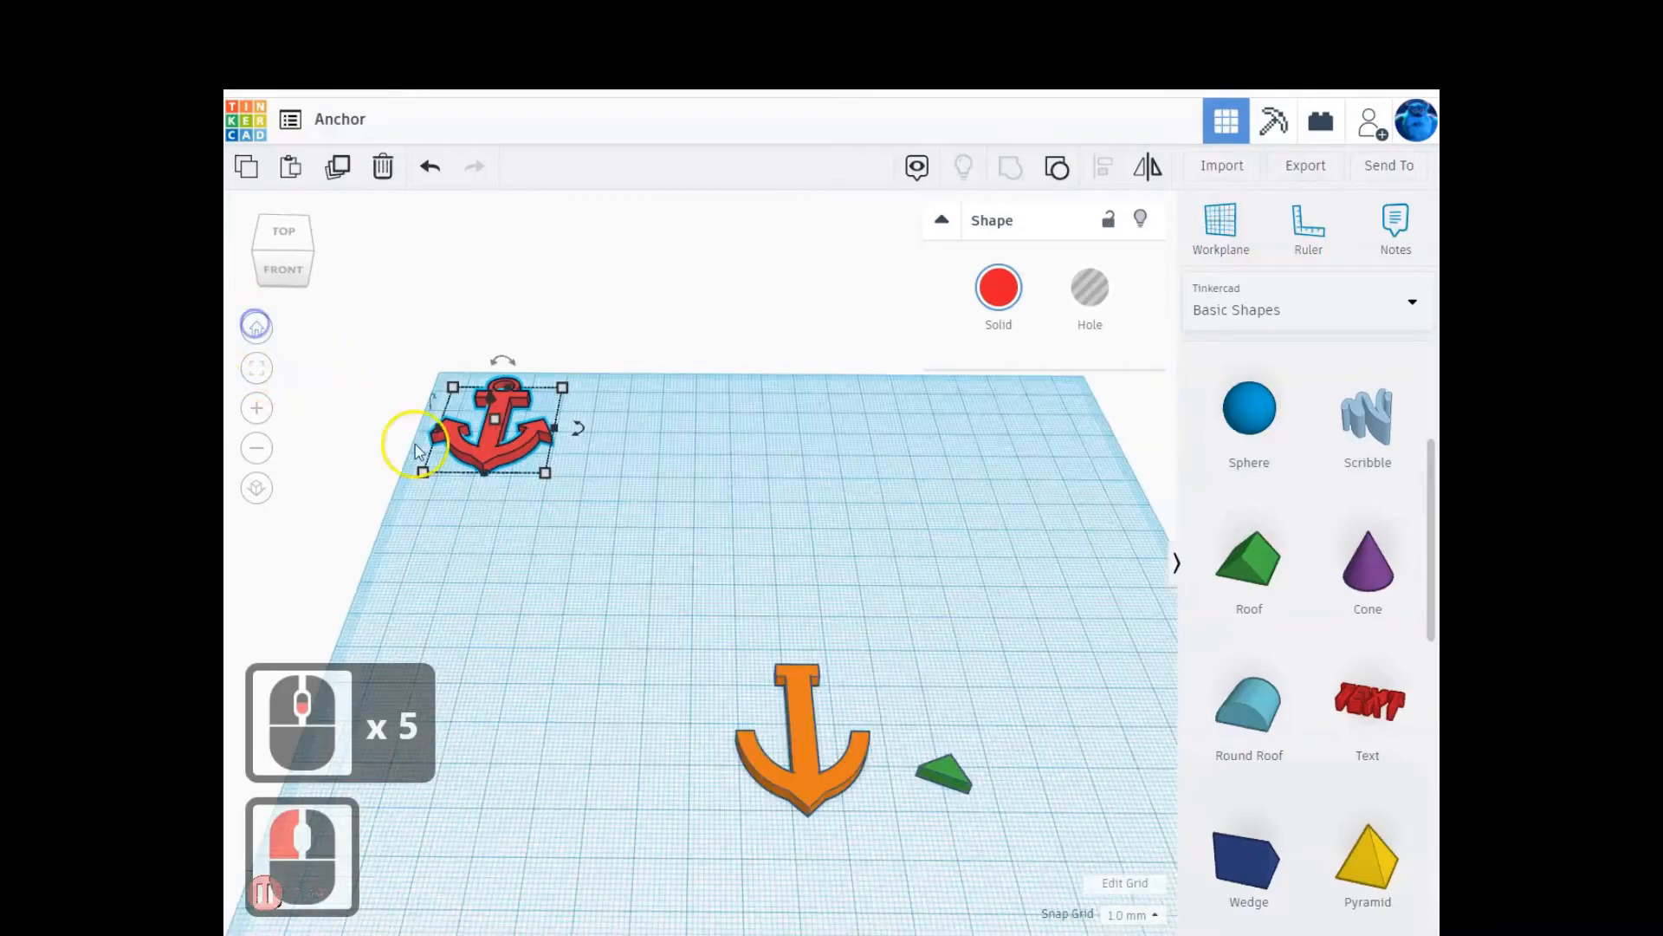
- Move the rotated green Roof about 13.7 mm left and 8.7 mm back onto the end of the orange anchor's right arm
{"action": "left_click", "coordinate": [828, 697]}
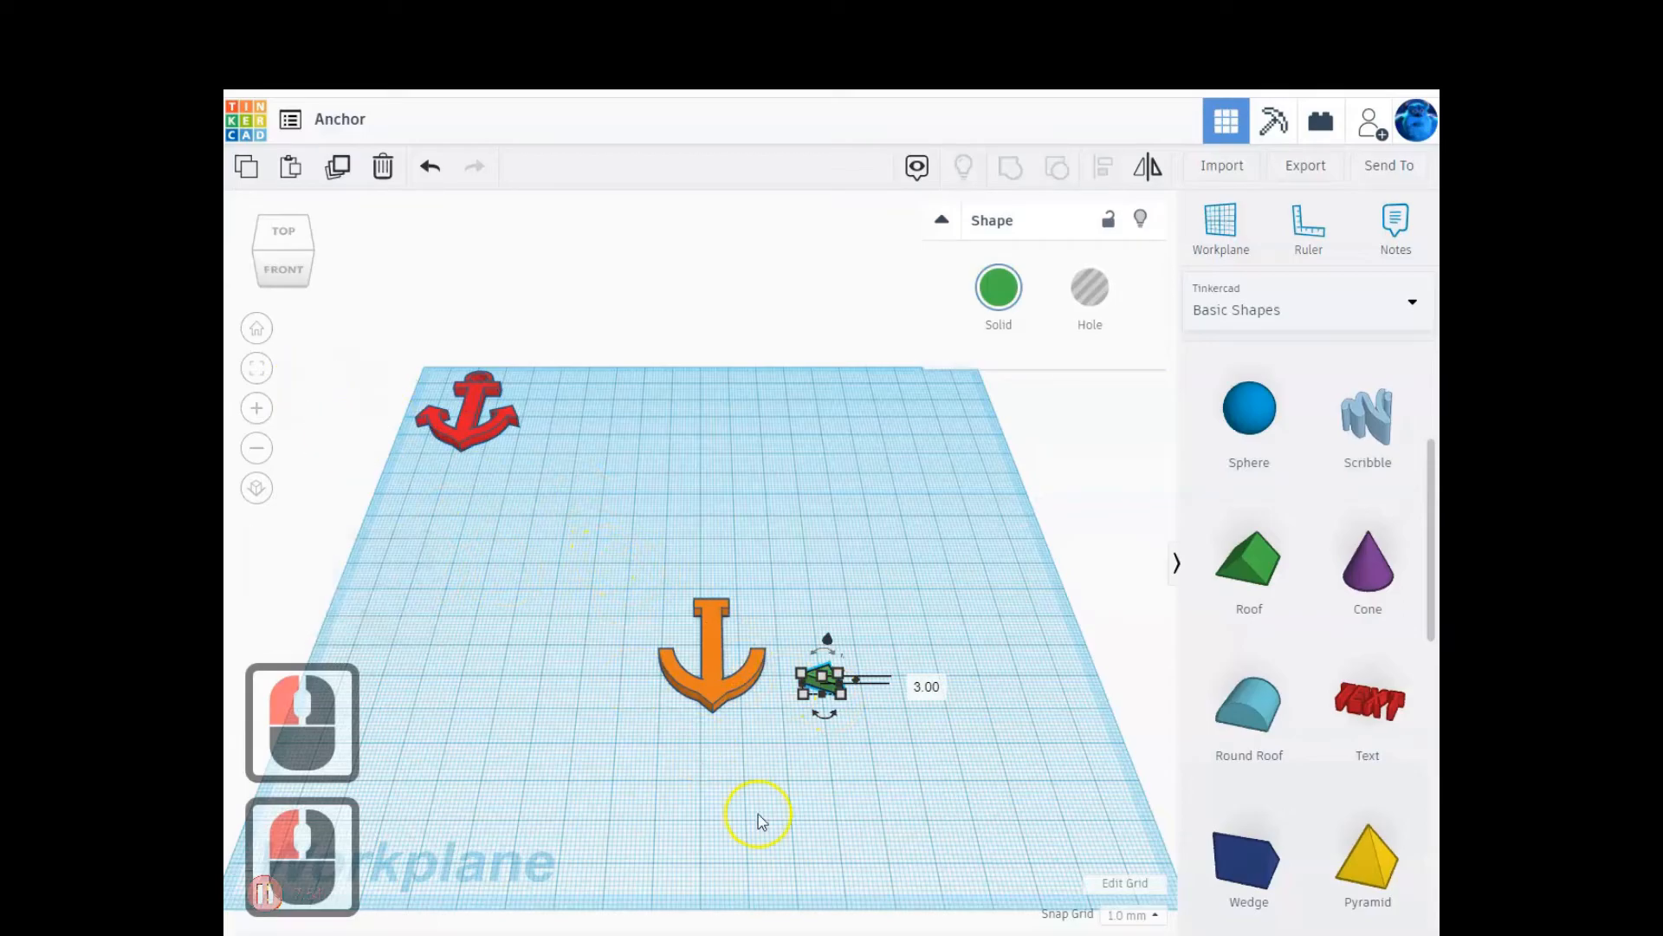
{"action": "scroll", "coordinate": [757, 813], "scroll_direction": "up", "scroll_amount": 8}
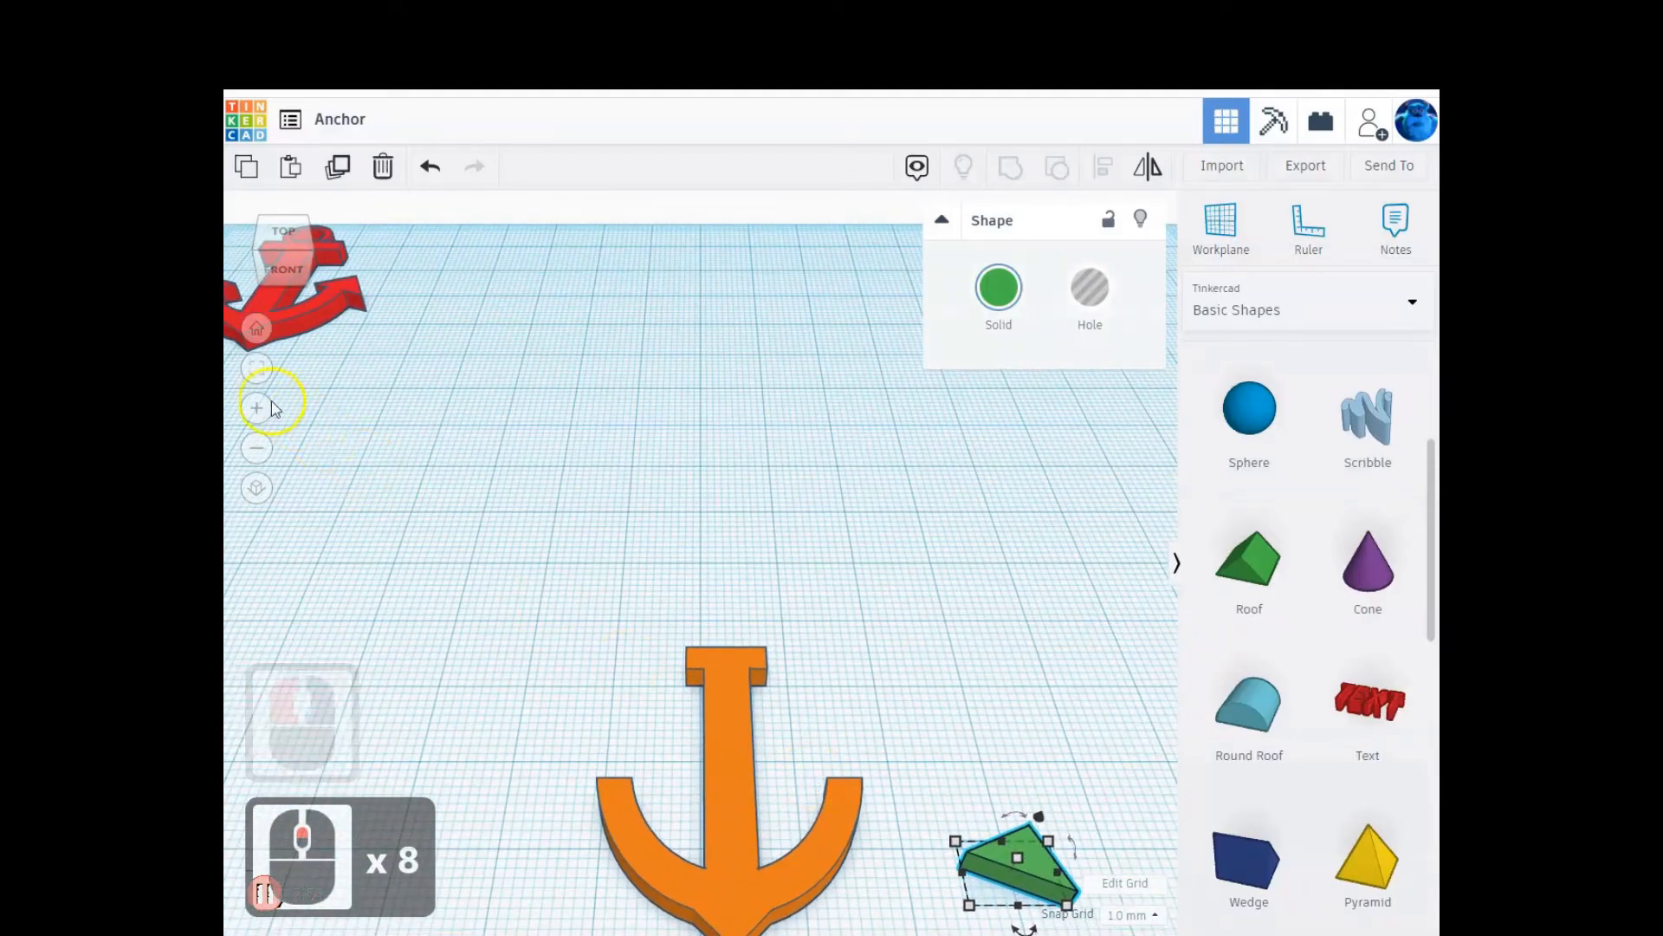
{"action": "left_click", "coordinate": [256, 369]}
{"action": "scroll", "coordinate": [679, 702], "scroll_direction": "up", "scroll_amount": 5}
{"action": "scroll", "coordinate": [679, 702], "scroll_direction": "down", "scroll_amount": 9}
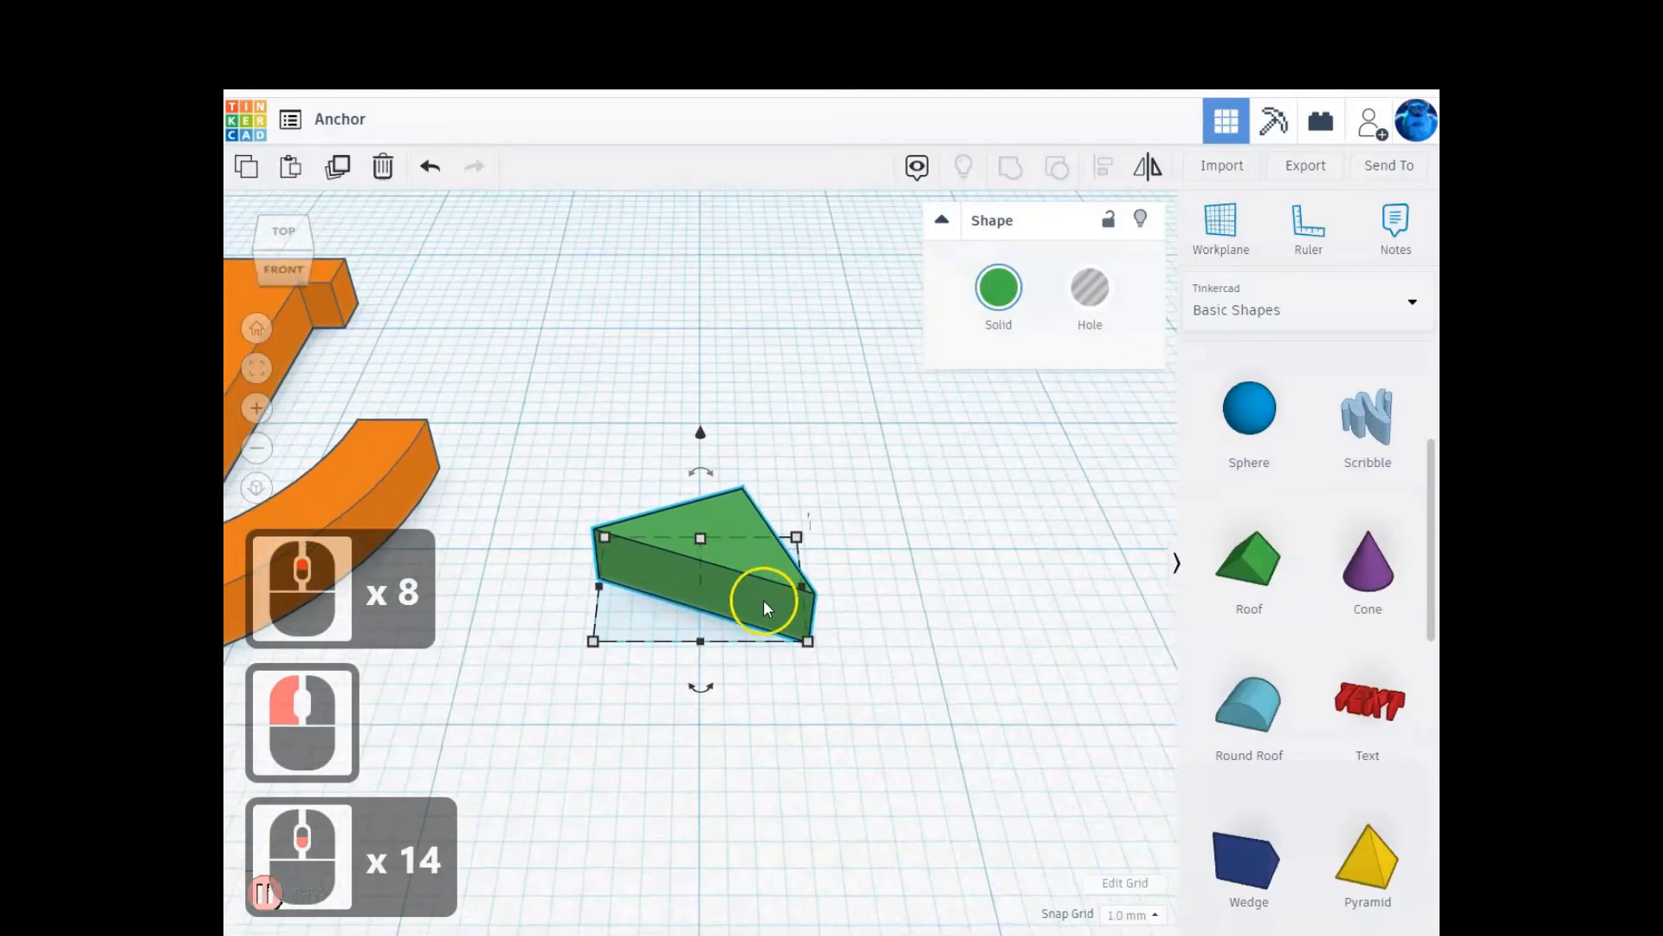
{"action": "left_click_drag", "start_coordinate": [763, 599], "coordinate": [470, 464]}
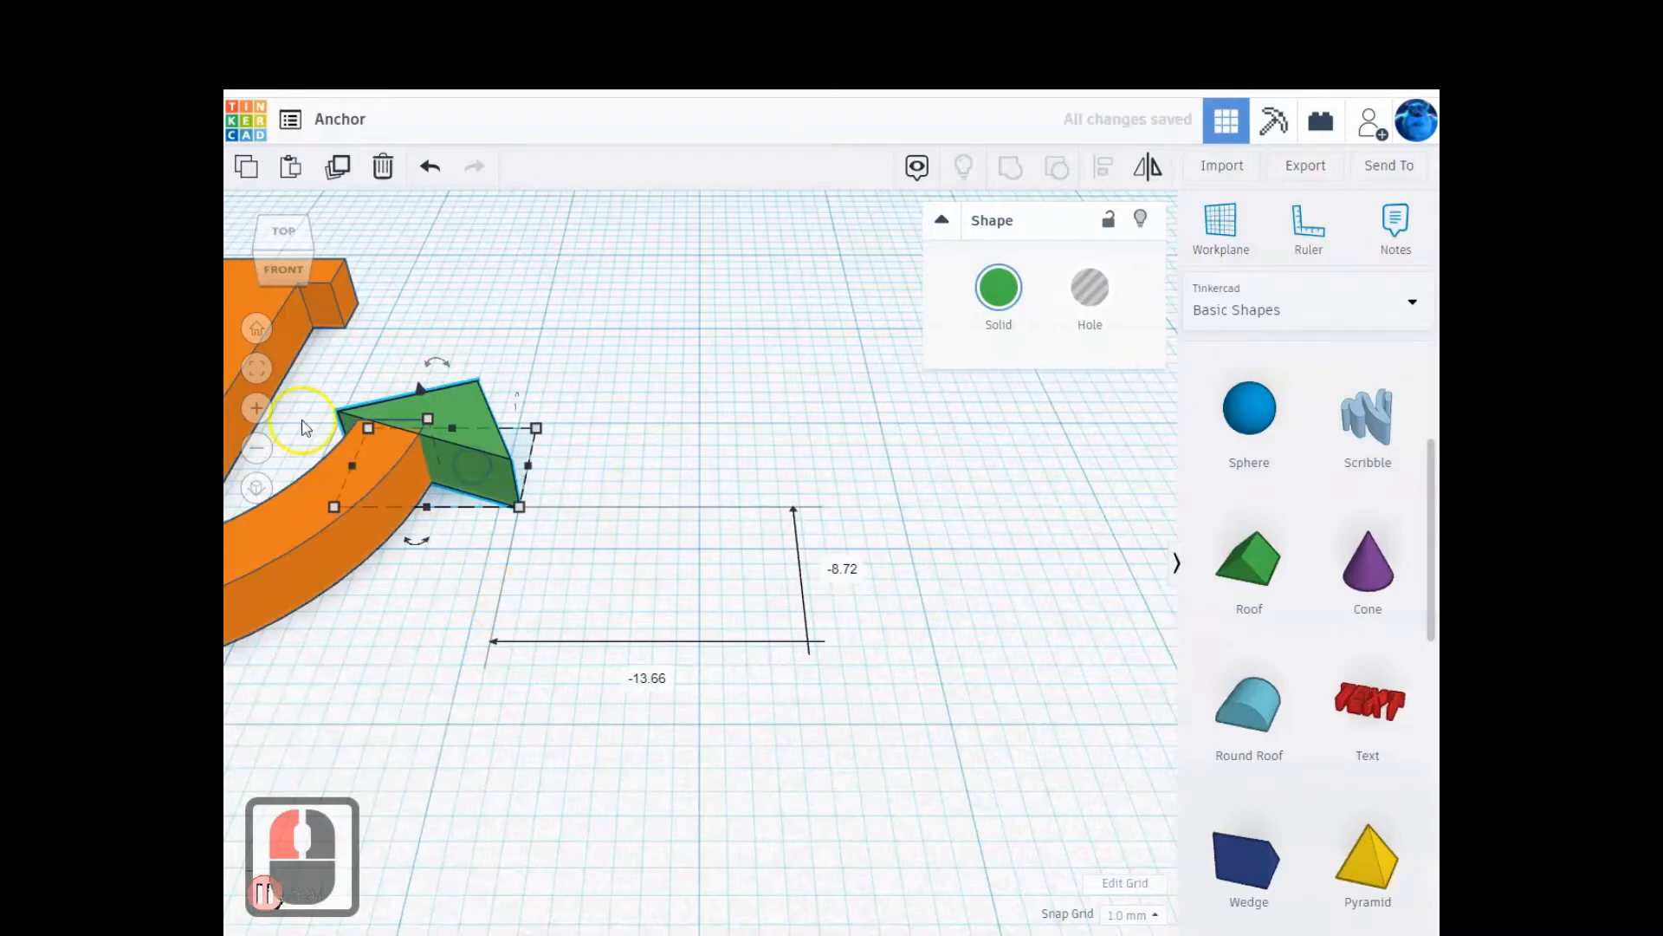
- Set the snap grid to 0.1 mm and nudge the Roof about 1.5 mm left and 0.2 mm back, centring it on the right arm's end
{"action": "left_click", "coordinate": [257, 368]}
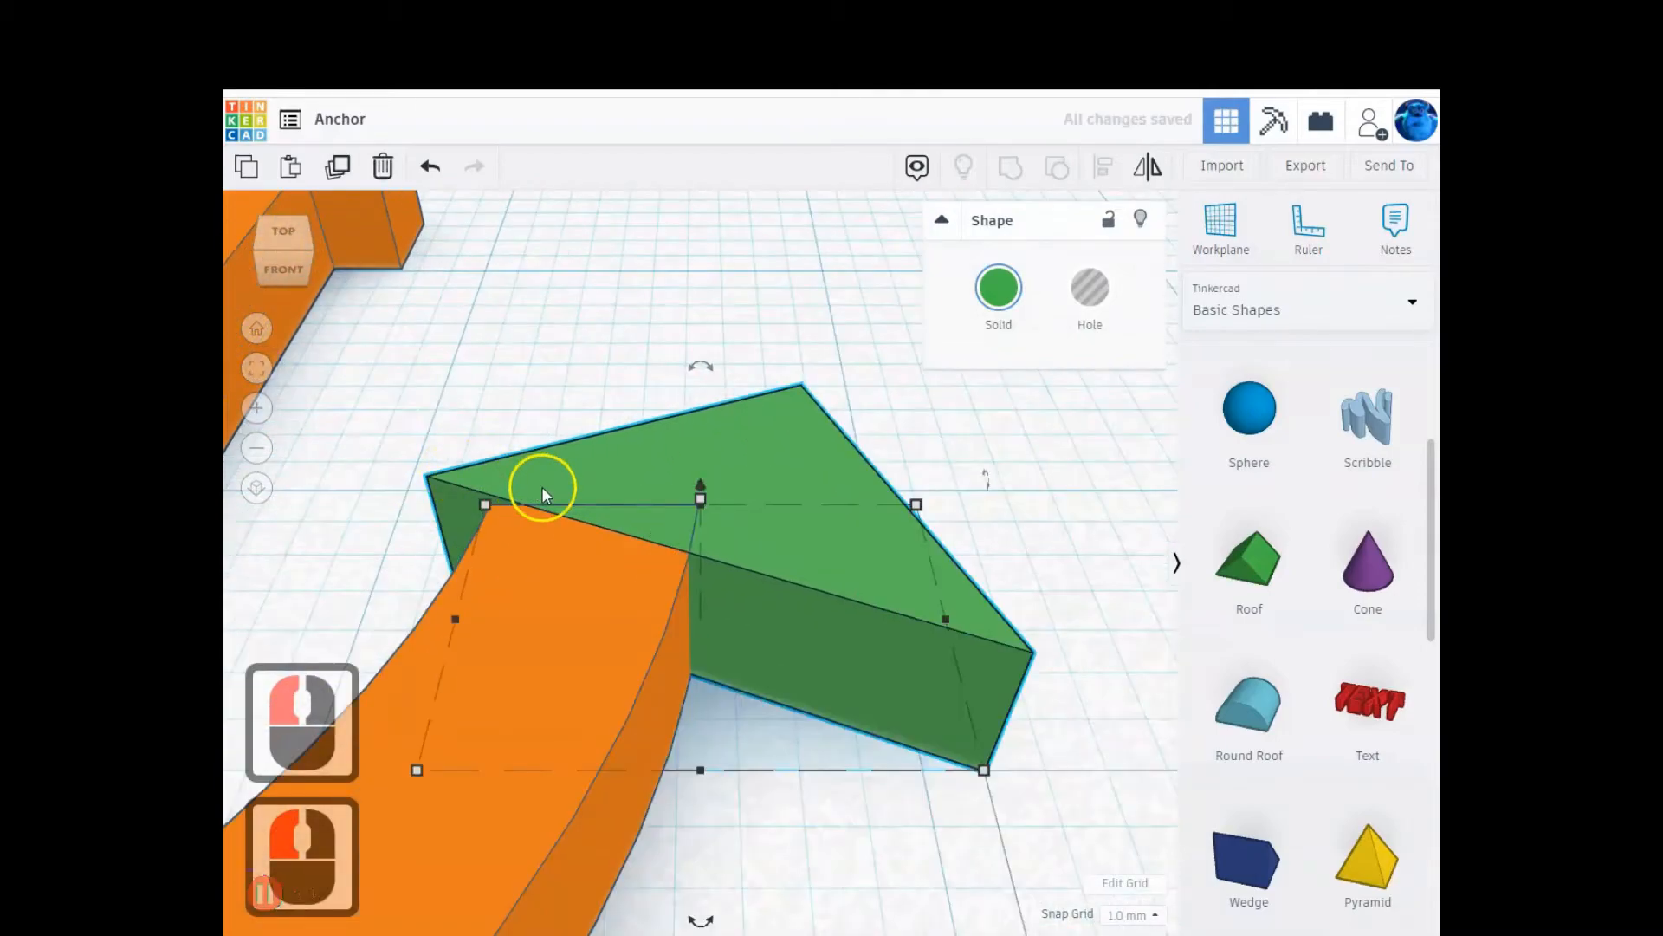
{"action": "left_click", "coordinate": [1119, 915]}
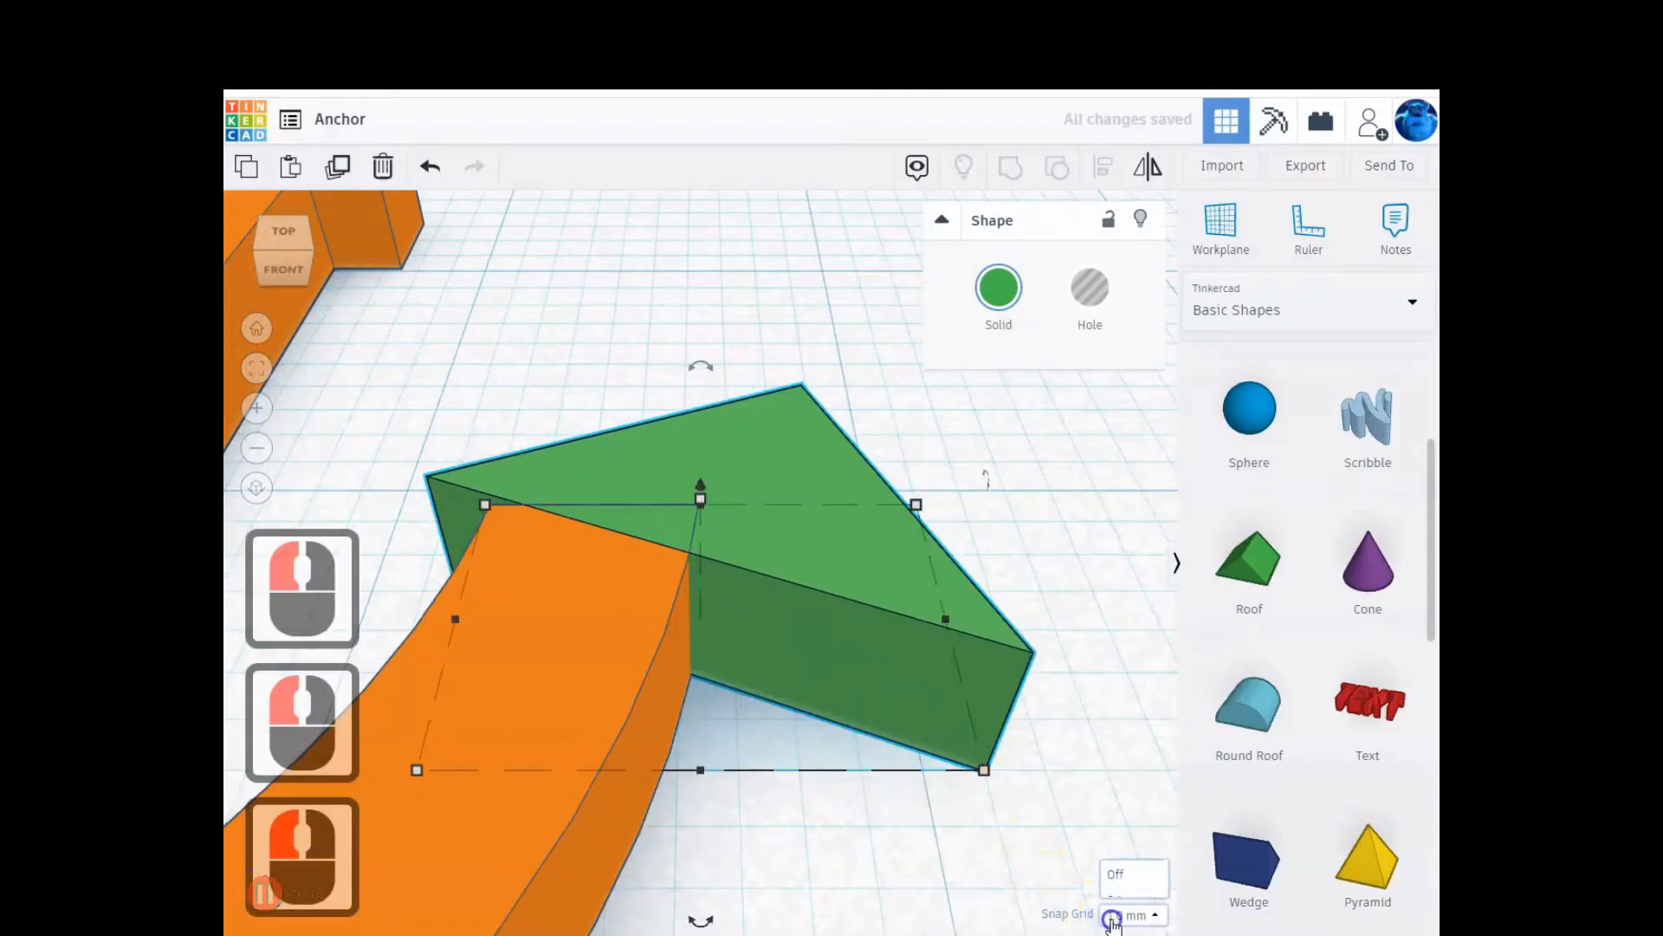
{"action": "left_click", "coordinate": [1118, 752]}
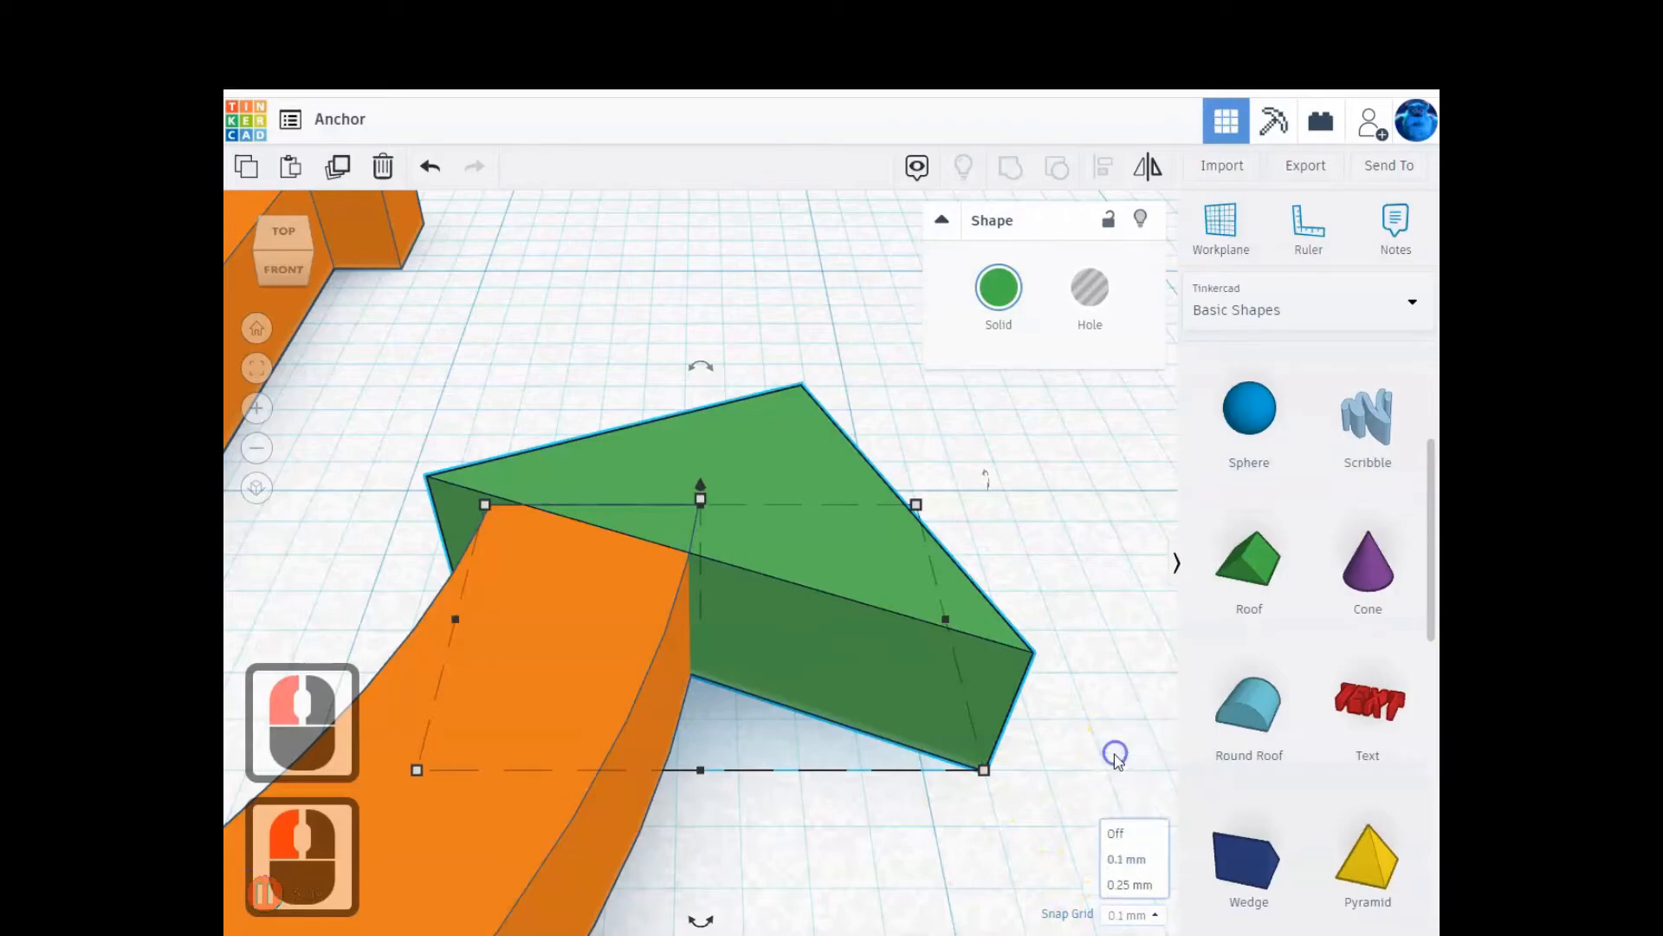
{"action": "key", "text": "Left"}
{"action": "key", "text": "Left"}
{"action": "key", "text": "Left"}
{"action": "key", "text": "Left"}
{"action": "key", "text": "Left"}
{"action": "key", "text": "Left"}
{"action": "key", "text": "Left"}
{"action": "key", "text": "Left"}
{"action": "key", "text": "Left"}
{"action": "key", "text": "Left"}
{"action": "key", "text": "Left"}
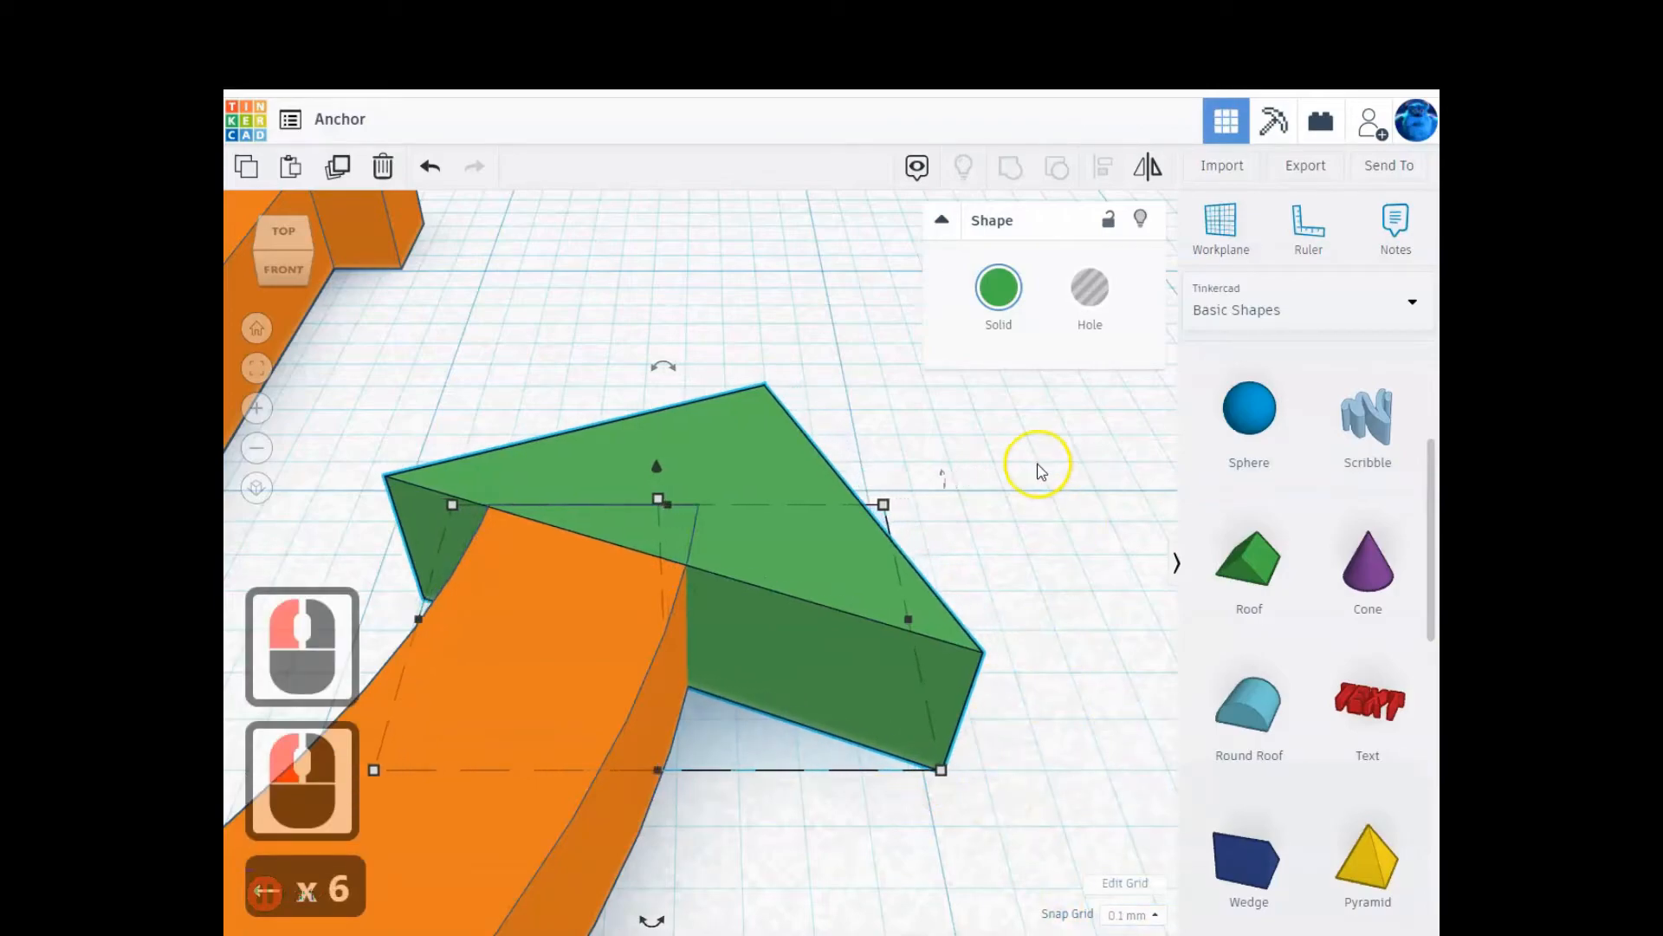
{"action": "key", "text": "Left"}
{"action": "key", "text": "Left"}
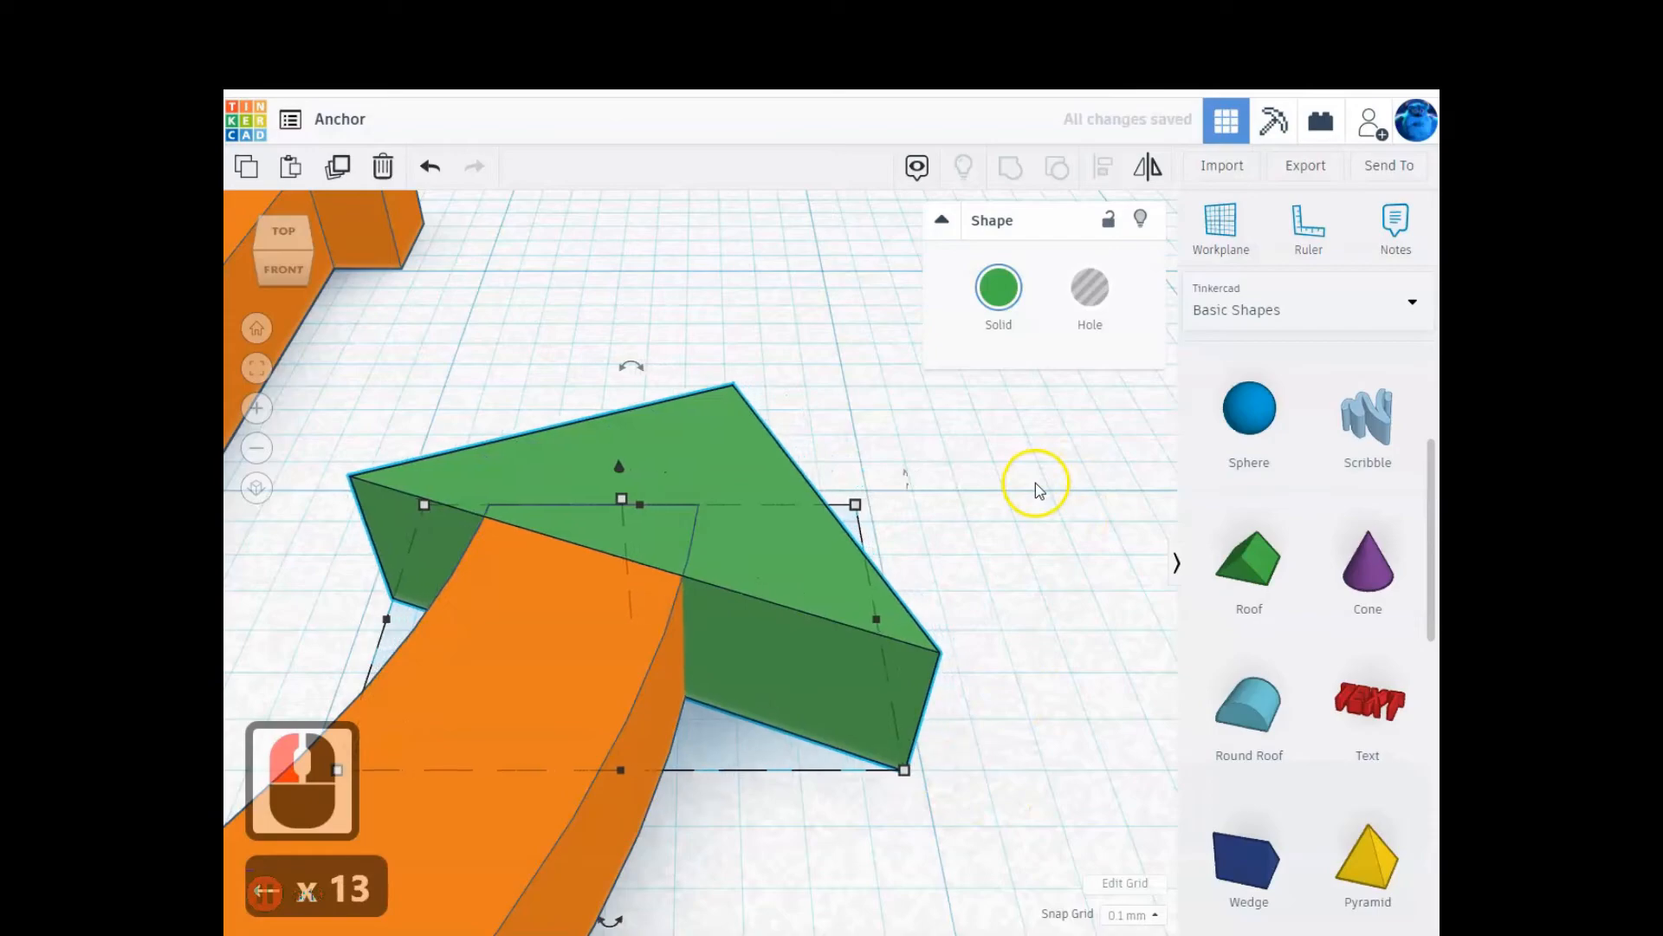
{"action": "key", "text": "shift+Left"}
{"action": "key", "text": "shift+Left"}
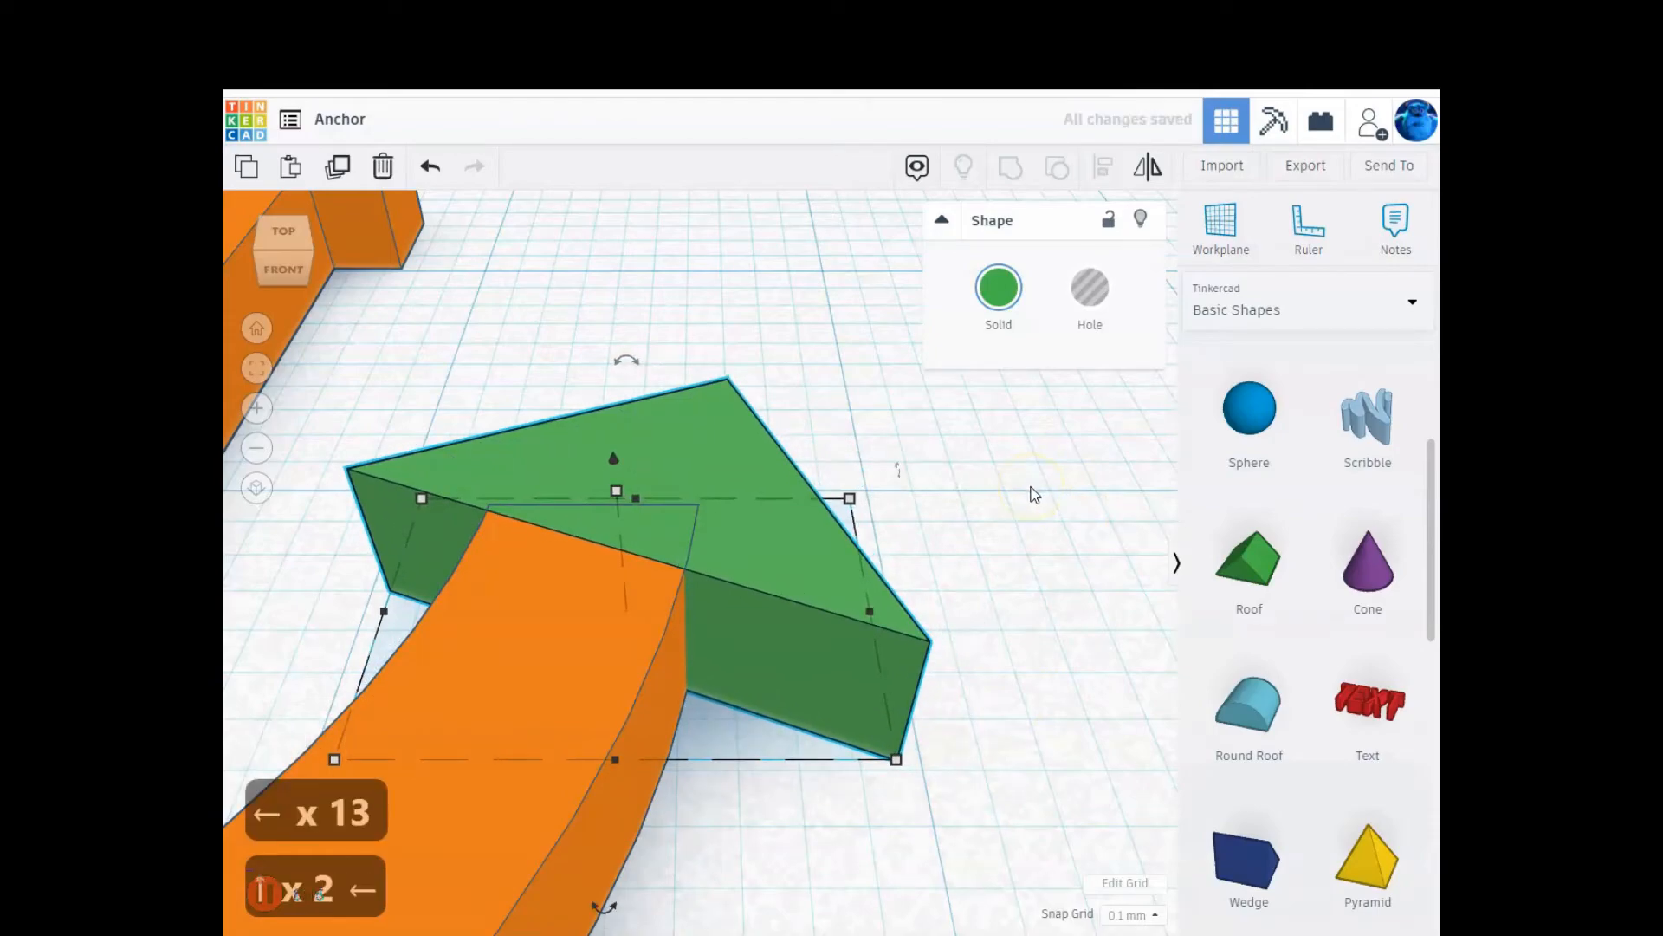
{"action": "key", "text": "Left"}
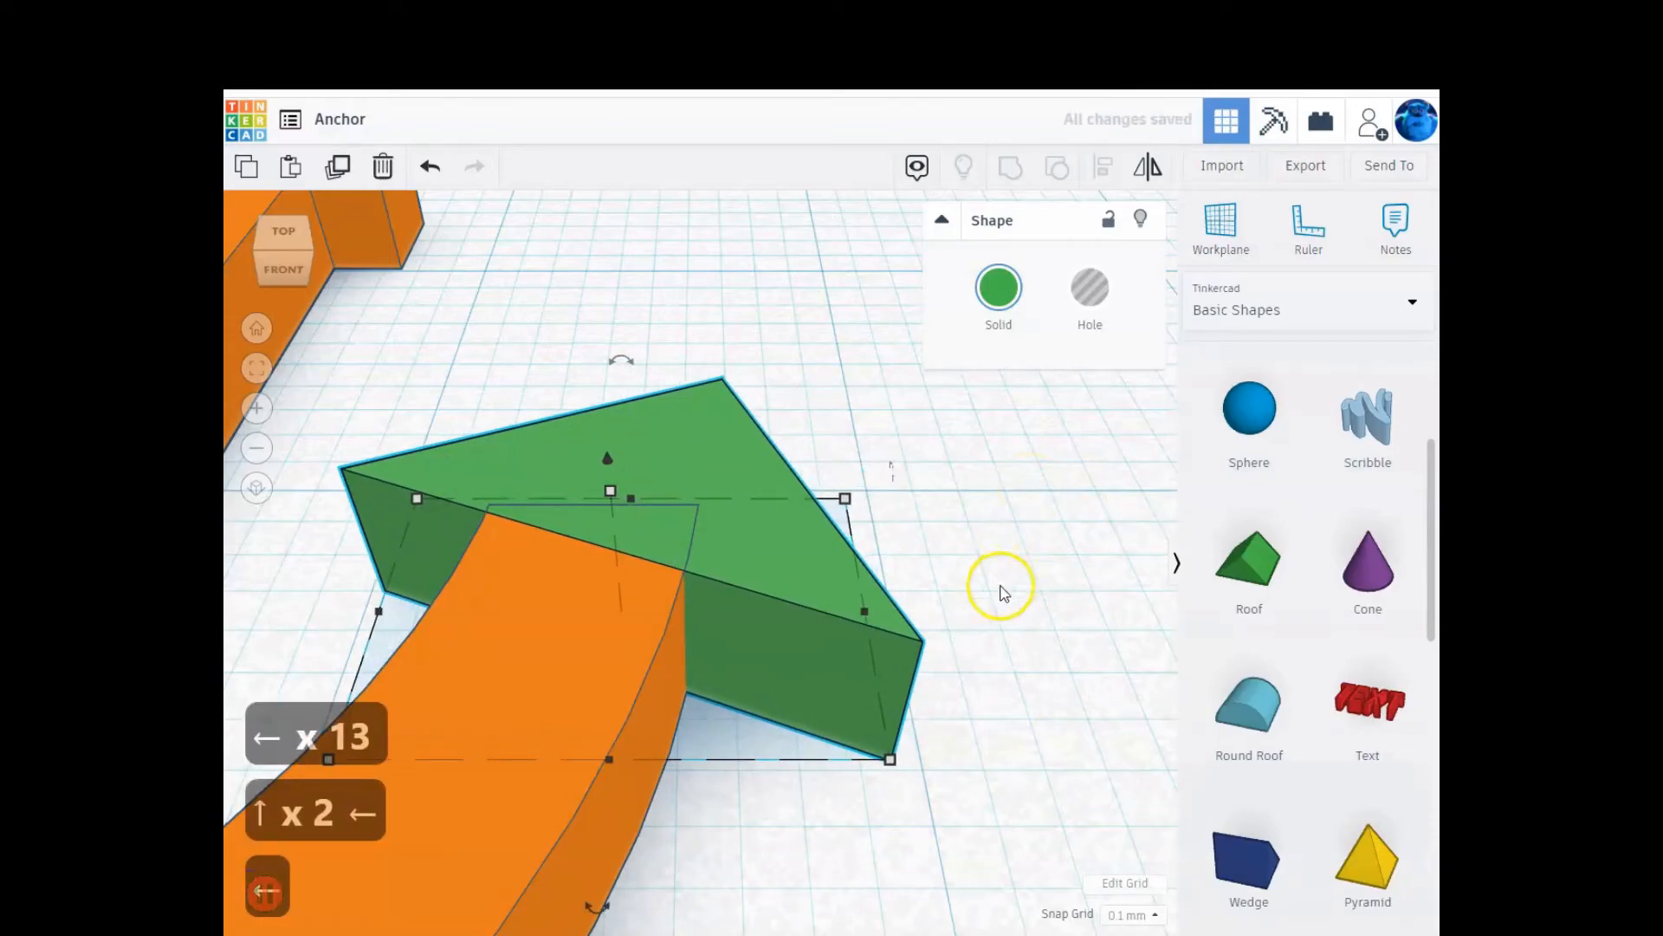
- Duplicate the green Roof on the right arm and place the copy just behind the end of the left arm
{"action": "right_click_drag", "start_coordinate": [1014, 694], "coordinate": [1013, 777]}
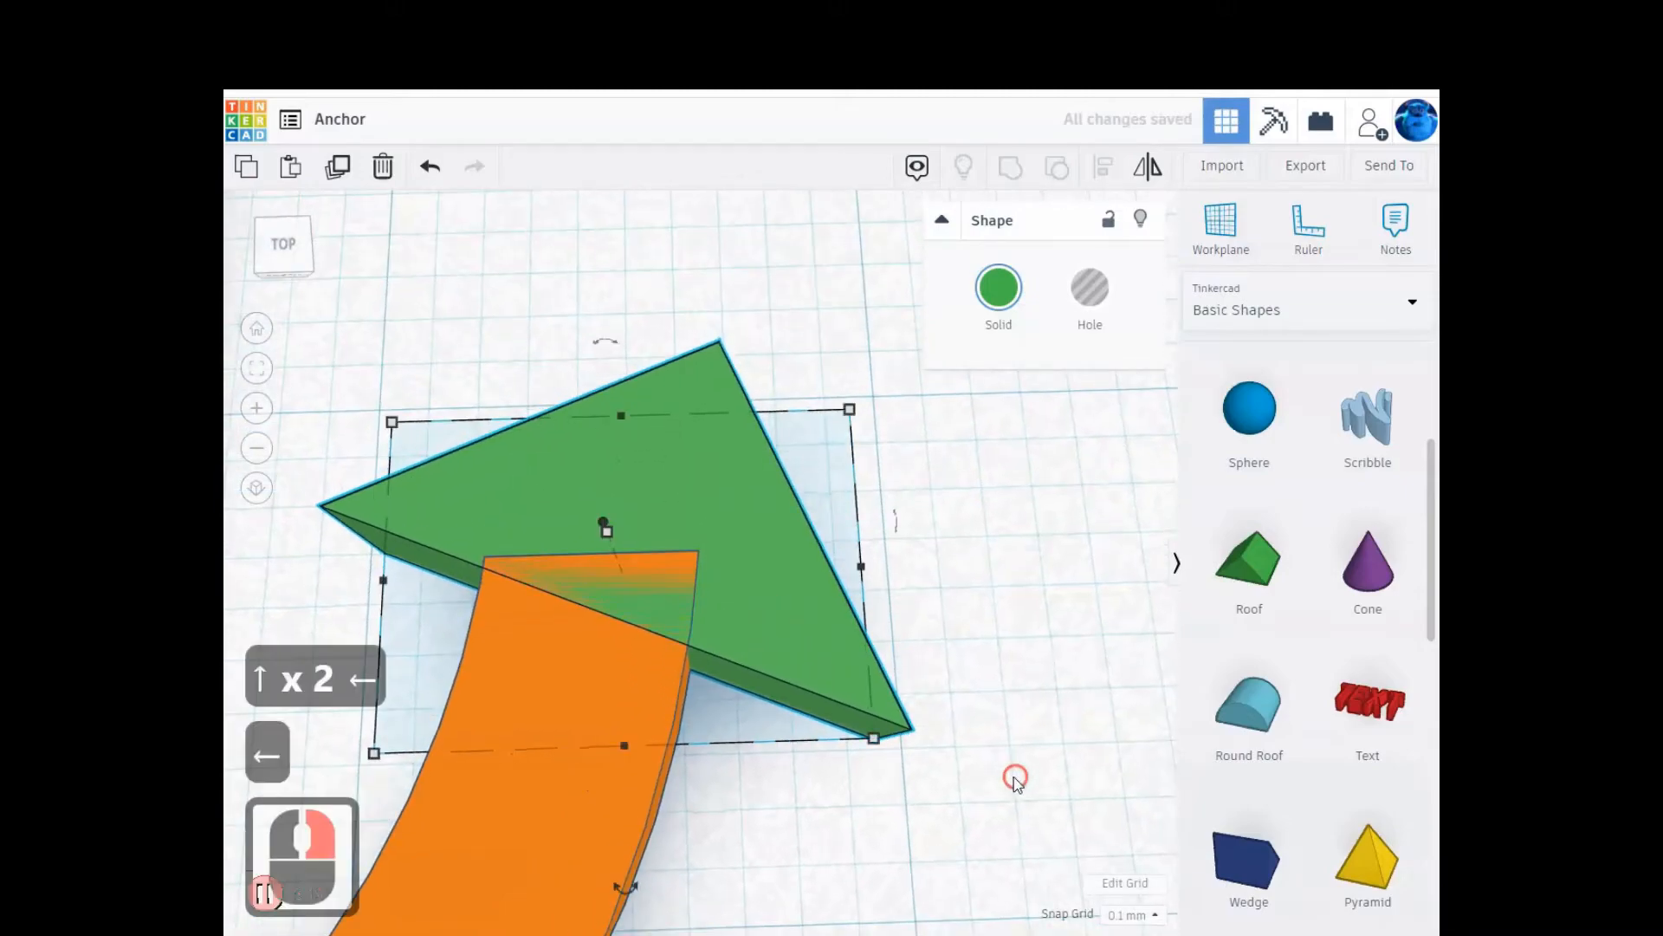
{"action": "scroll", "coordinate": [575, 628], "scroll_direction": "down", "scroll_amount": 5}
{"action": "scroll", "coordinate": [576, 627], "scroll_direction": "down", "scroll_amount": 17}
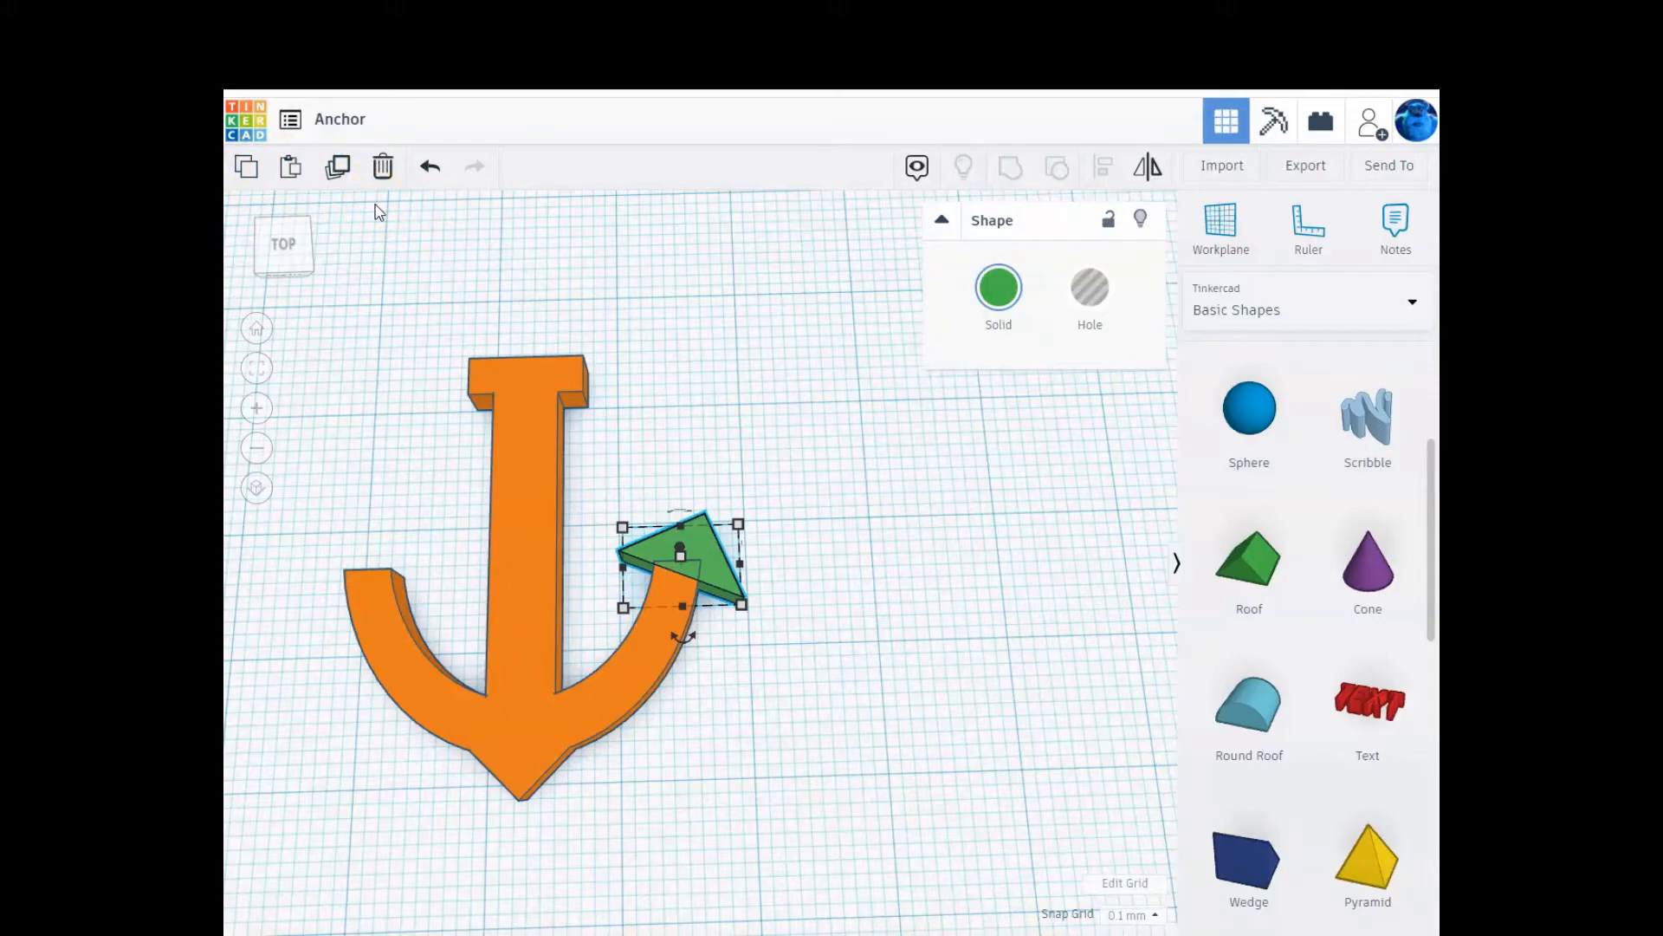
{"action": "key", "text": "ctrl+d"}
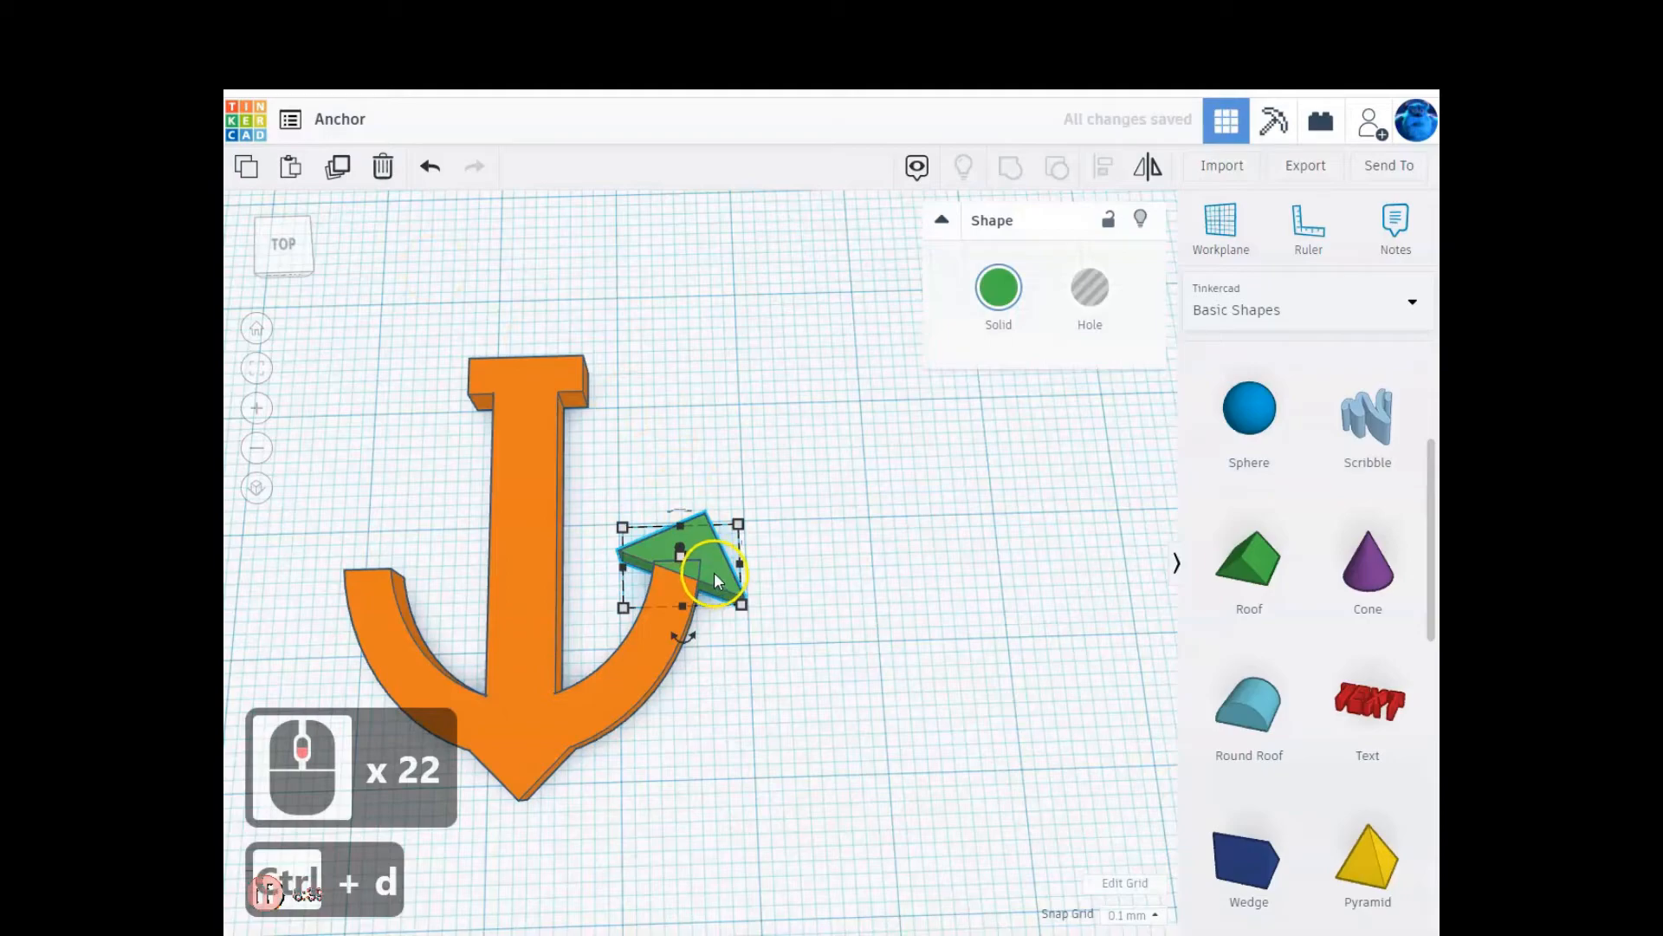
{"action": "left_click_drag", "start_coordinate": [713, 572], "coordinate": [414, 525]}
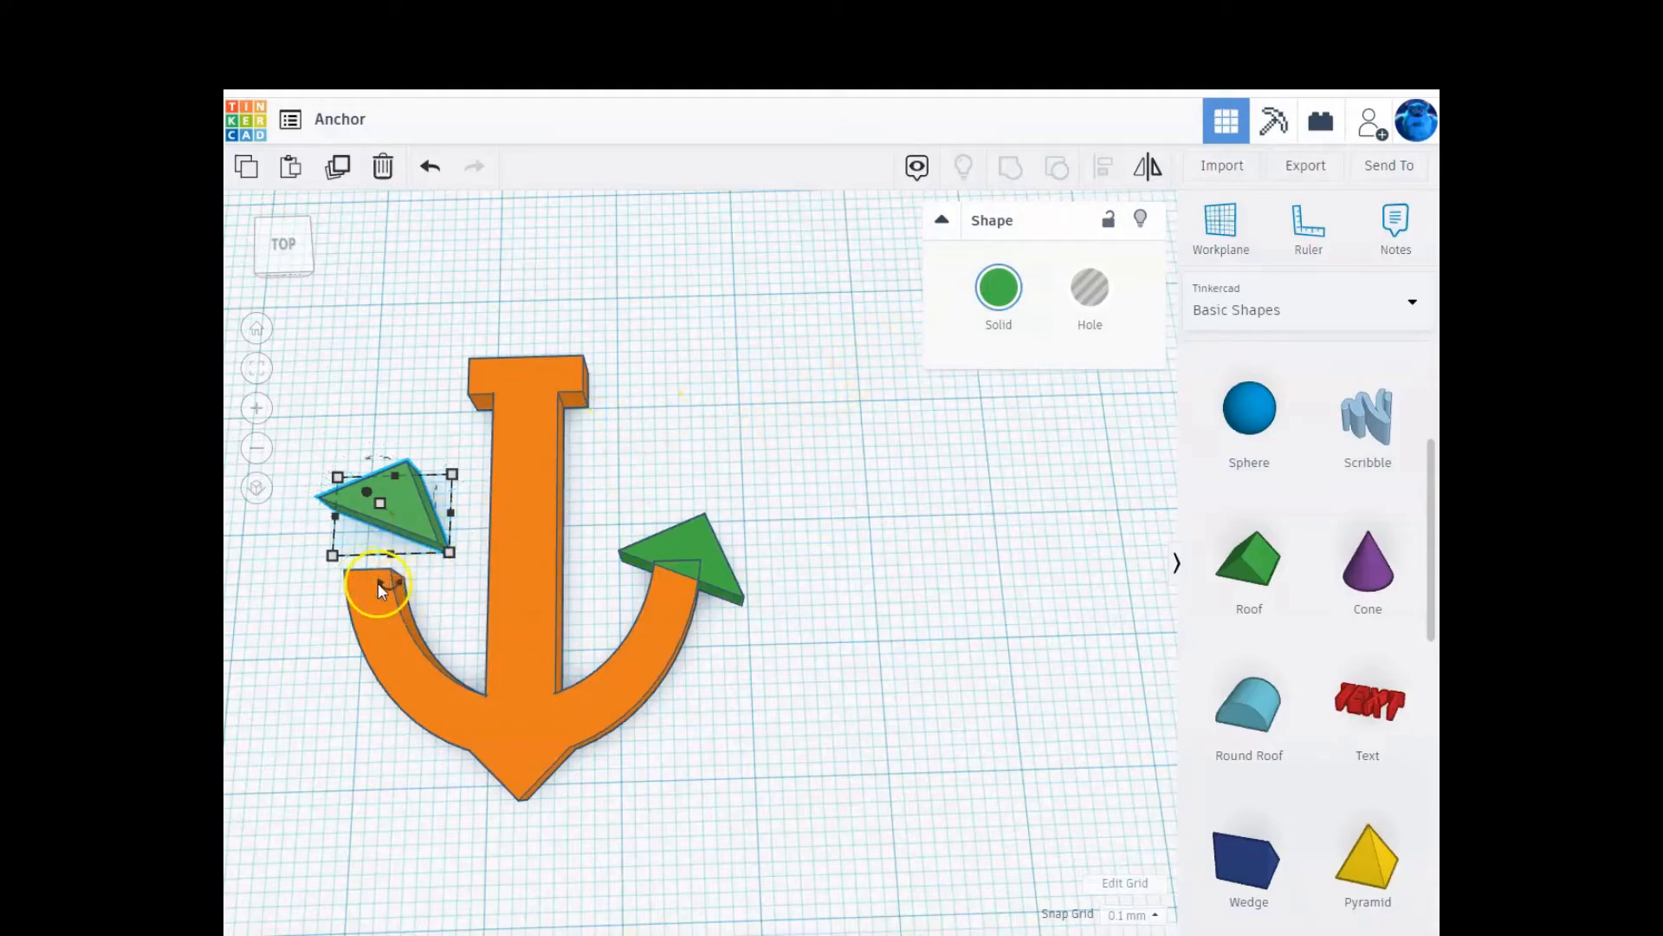
- Mirror the copied Roof left to right so it matches the direction of the left arm
{"action": "left_click", "coordinate": [492, 609]}
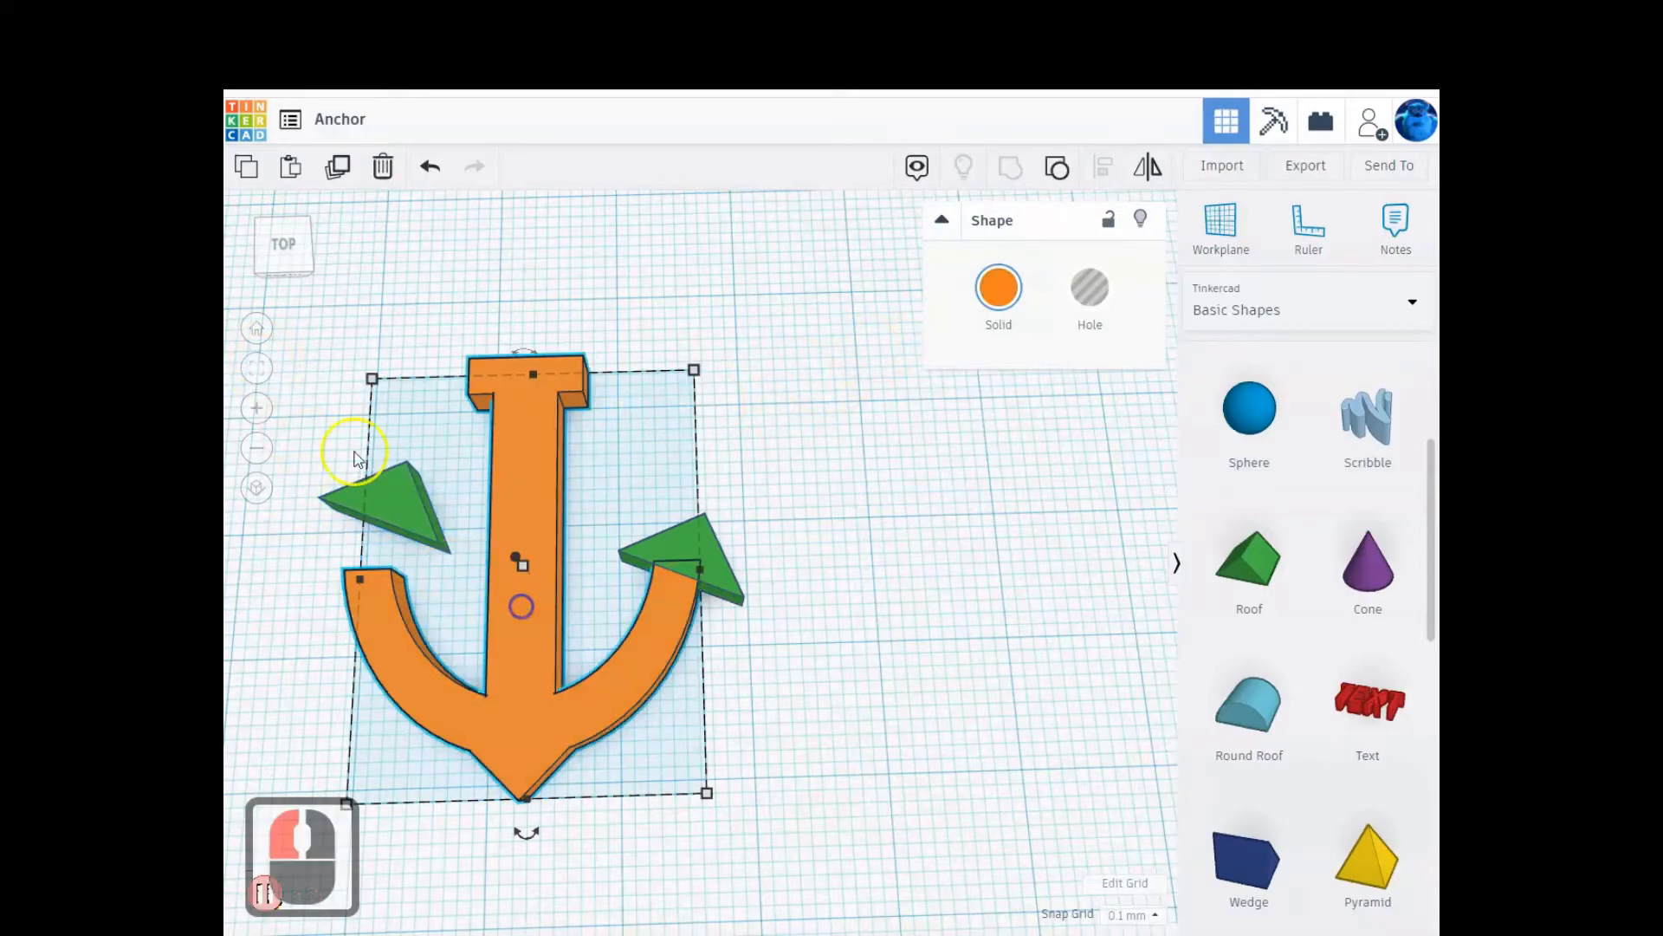
{"action": "left_click", "coordinate": [257, 367]}
{"action": "left_click", "coordinate": [545, 499]}
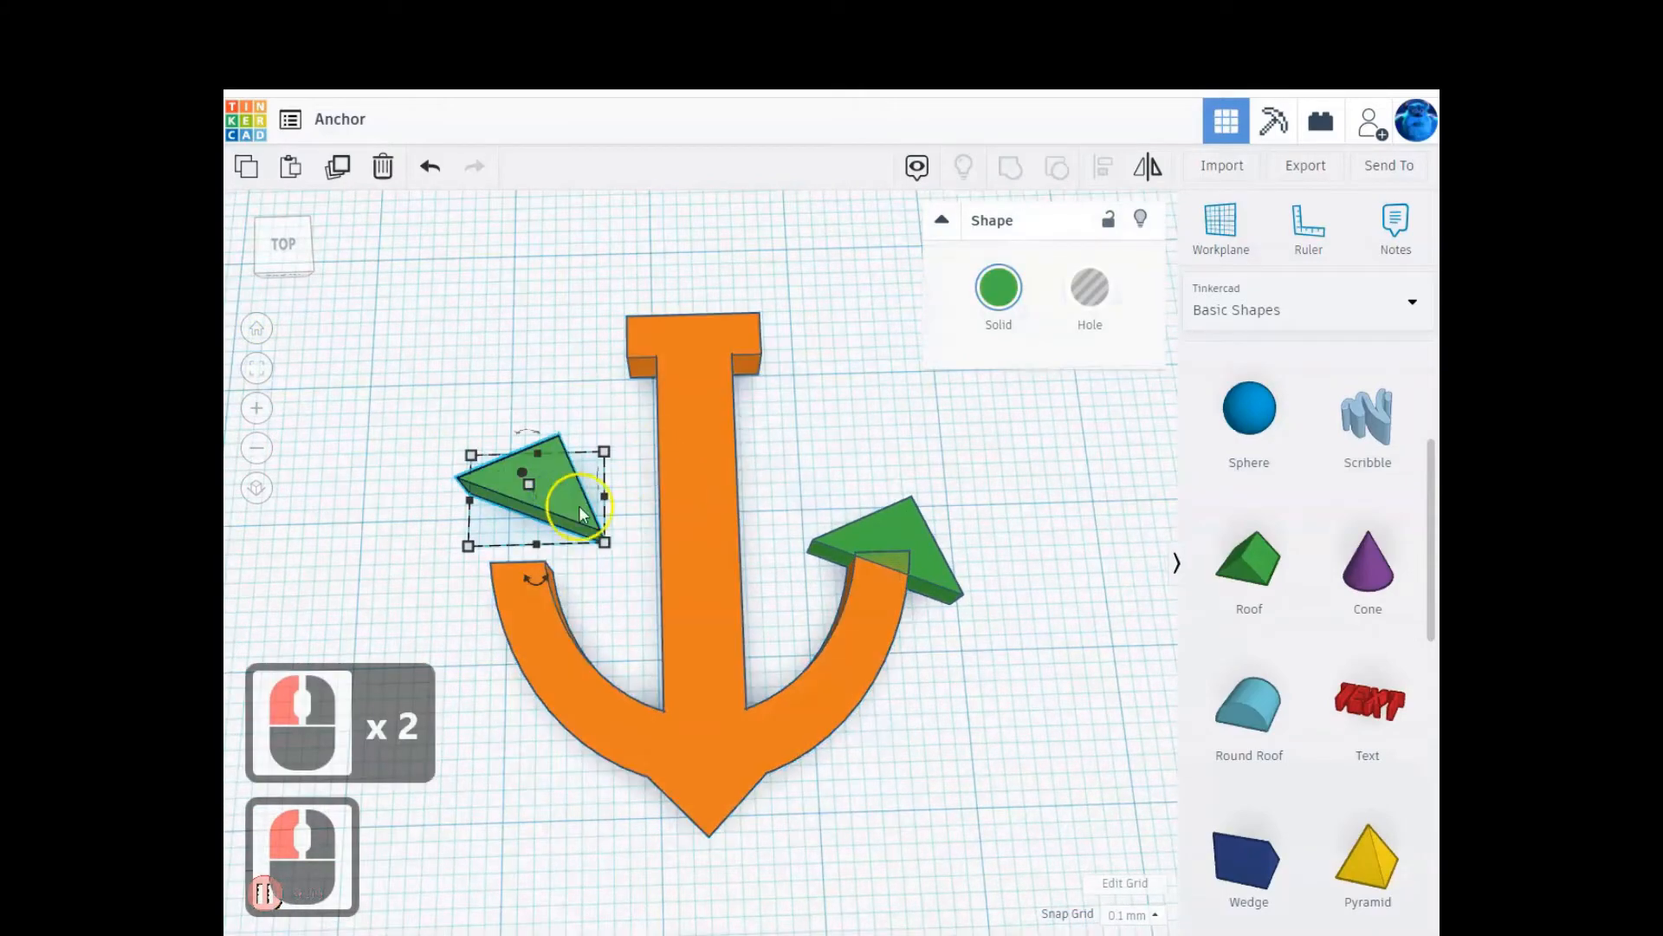
{"action": "left_click", "coordinate": [1151, 178]}
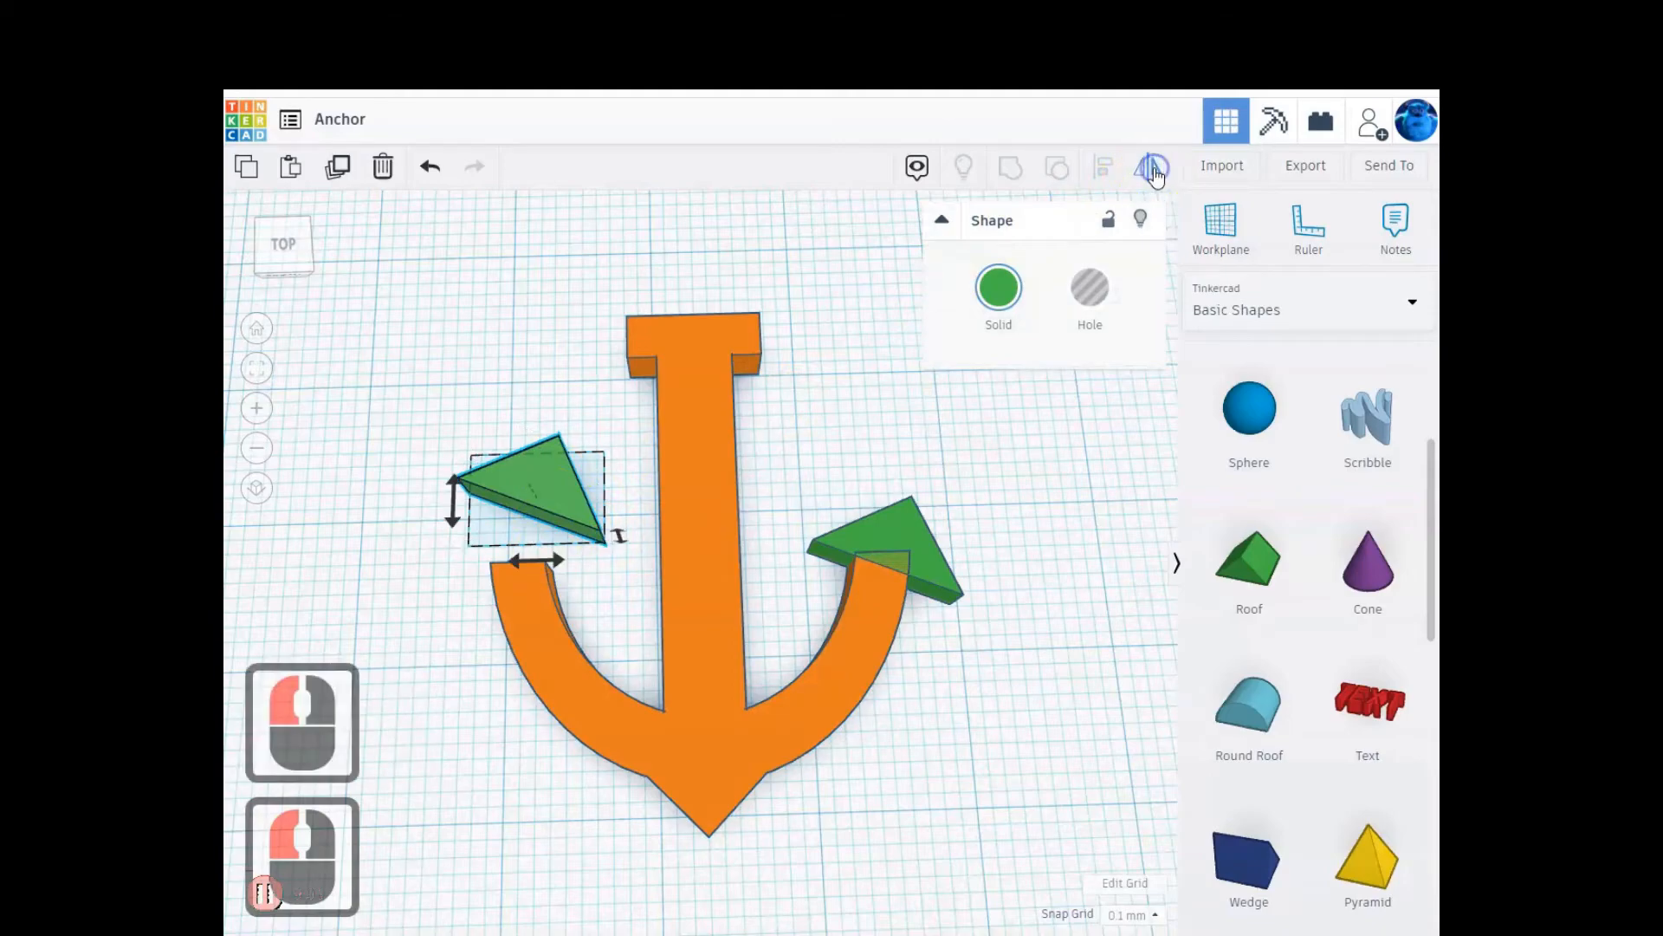
{"action": "left_click", "coordinate": [557, 562]}
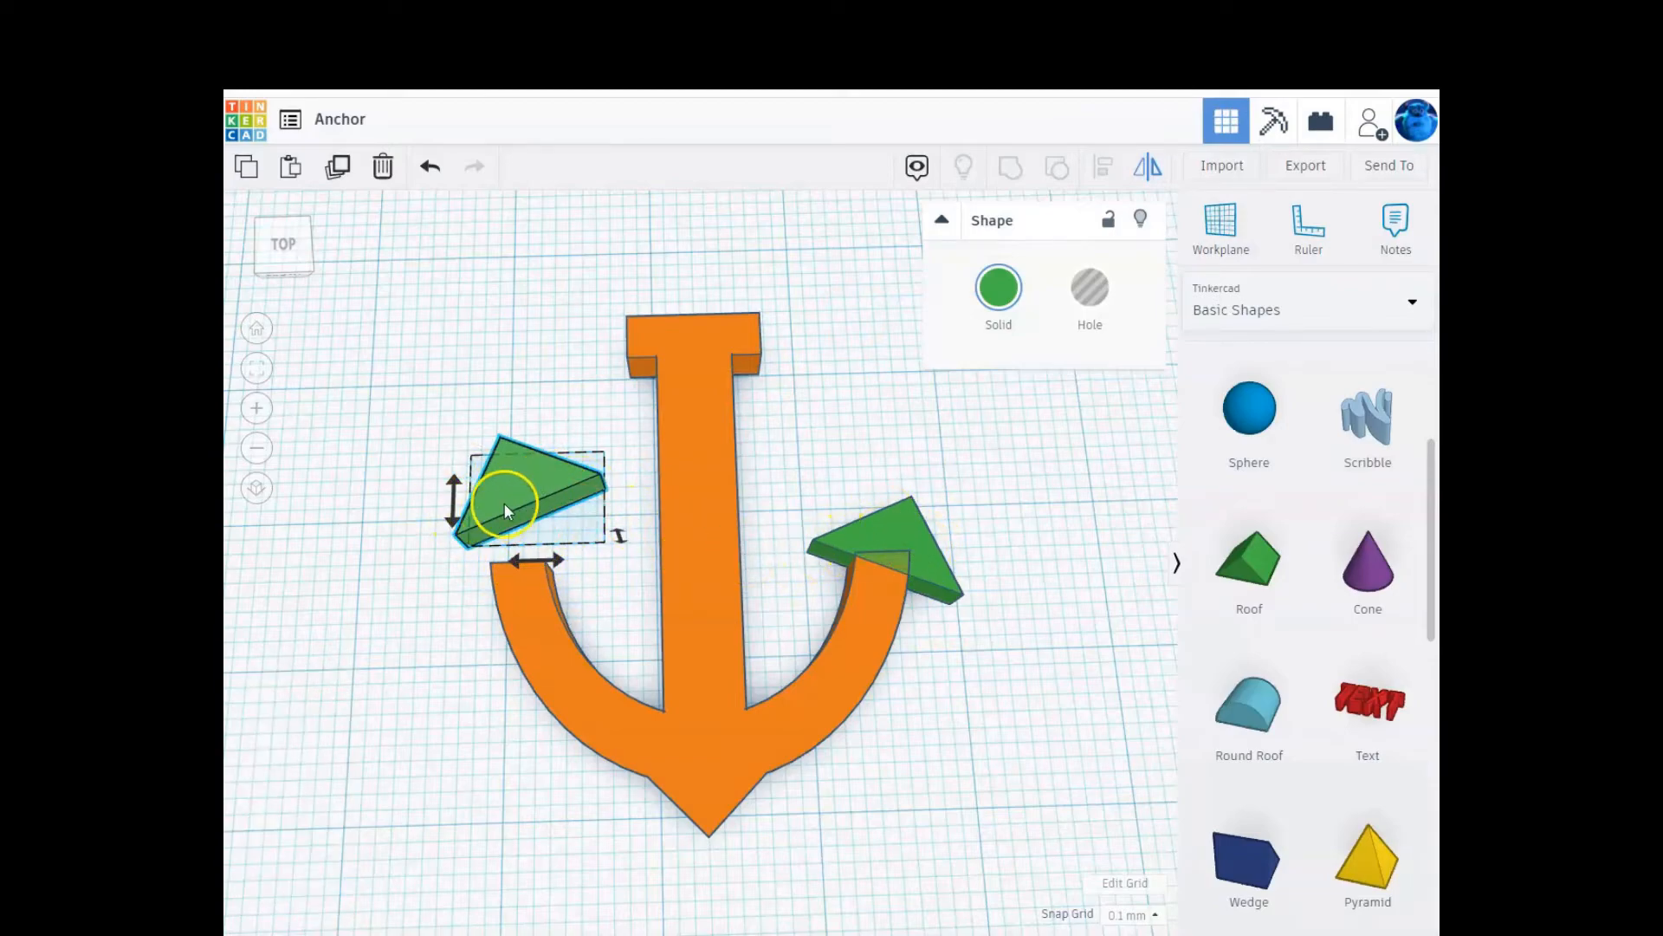
{"action": "left_click", "coordinate": [523, 477]}
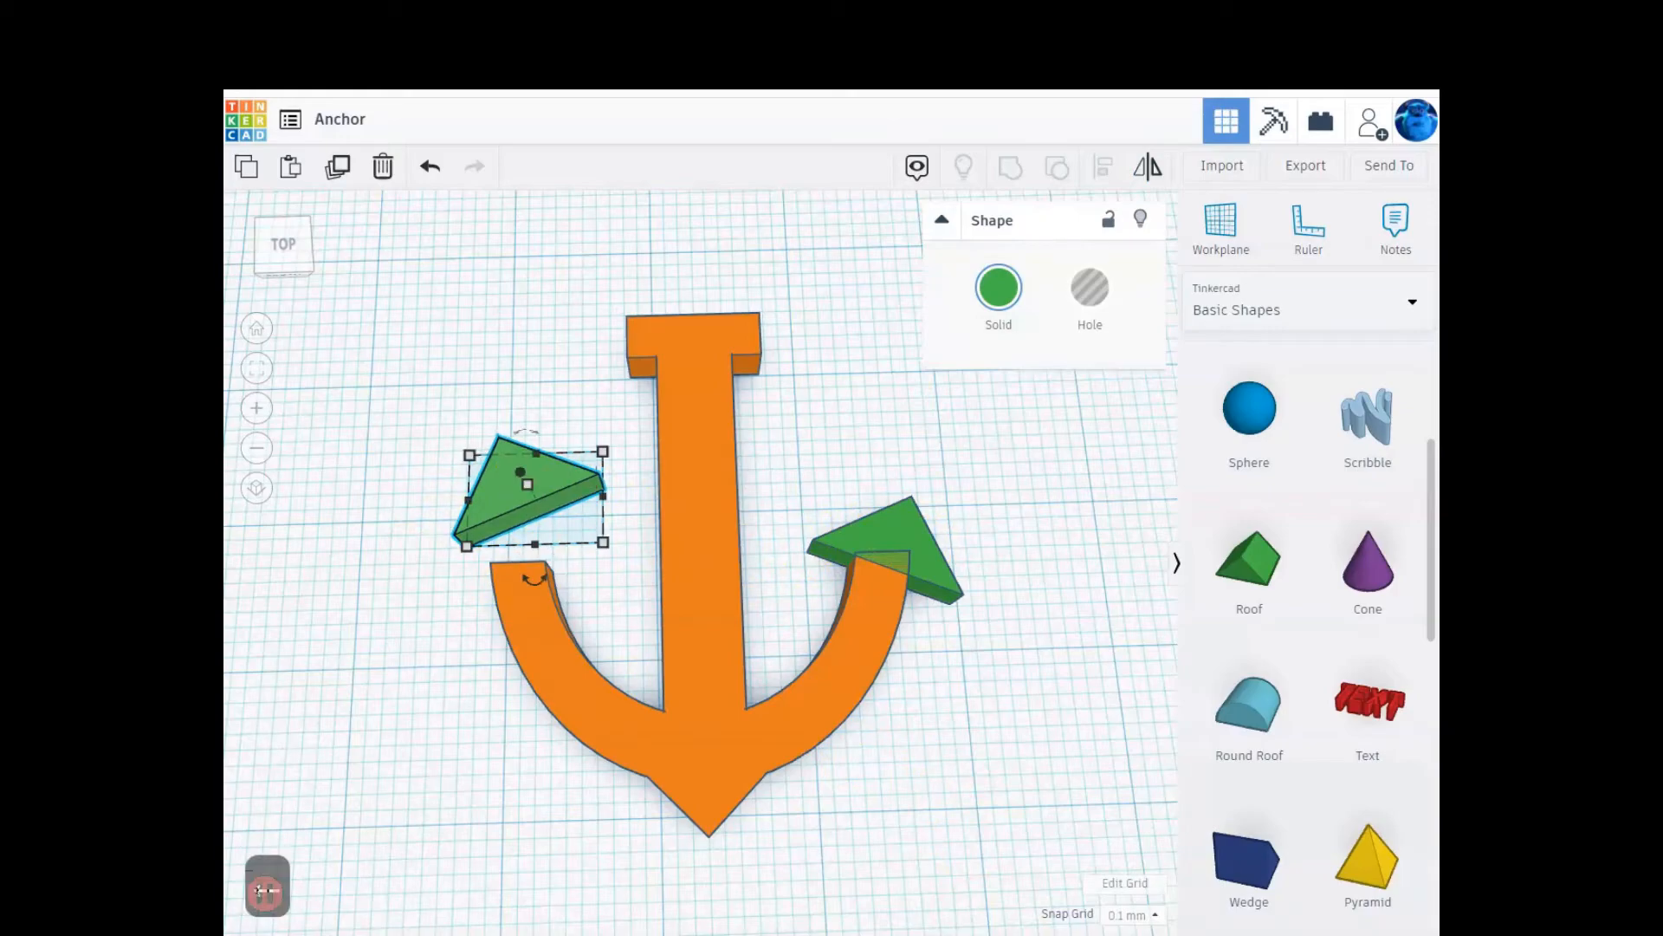
- Nudge the mirrored Roof about 0.9 mm left and 4.9 mm forward onto the end of the anchor's left arm
{"action": "key", "text": "Left"}
{"action": "key", "text": "Left"}
{"action": "key", "text": "Left"}
{"action": "key", "text": "Left"}
{"action": "key", "text": "Down"}
{"action": "key", "text": "Down"}
{"action": "key", "text": "Down"}
{"action": "key", "text": "Down"}
{"action": "key", "text": "Down"}
{"action": "key", "text": "Down"}
{"action": "key", "text": "Down"}
{"action": "key", "text": "Down"}
{"action": "key", "text": "Down"}
{"action": "key", "text": "Down"}
{"action": "key", "text": "Down"}
{"action": "key", "text": "Down"}
{"action": "key", "text": "Down"}
{"action": "key", "text": "Down"}
{"action": "key", "text": "Down"}
{"action": "key", "text": "Down"}
{"action": "key", "text": "Down"}
{"action": "key", "text": "Down"}
{"action": "key", "text": "Down"}
{"action": "key", "text": "Down"}
{"action": "key", "text": "Down"}
{"action": "key", "text": "Down"}
{"action": "key", "text": "Down"}
{"action": "key", "text": "Down"}
{"action": "key", "text": "Down"}
{"action": "key", "text": "Down"}
{"action": "key", "text": "Down"}
{"action": "key", "text": "Down"}
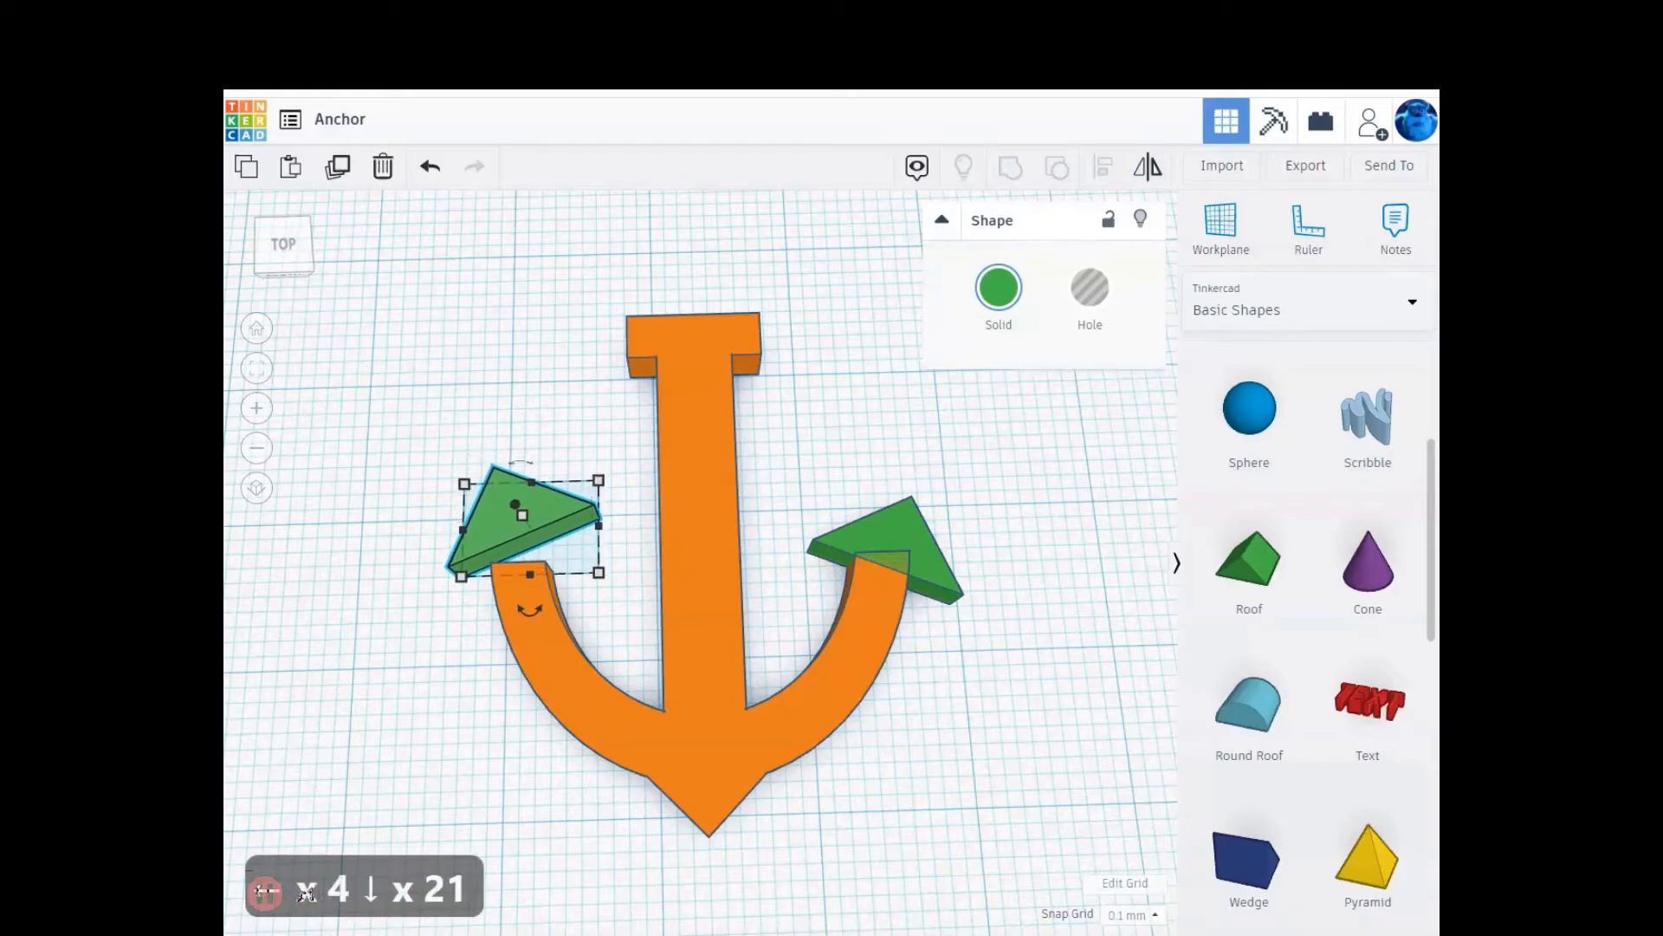
{"action": "key", "text": "Left"}
{"action": "key", "text": "Left"}
{"action": "key", "text": "Left"}
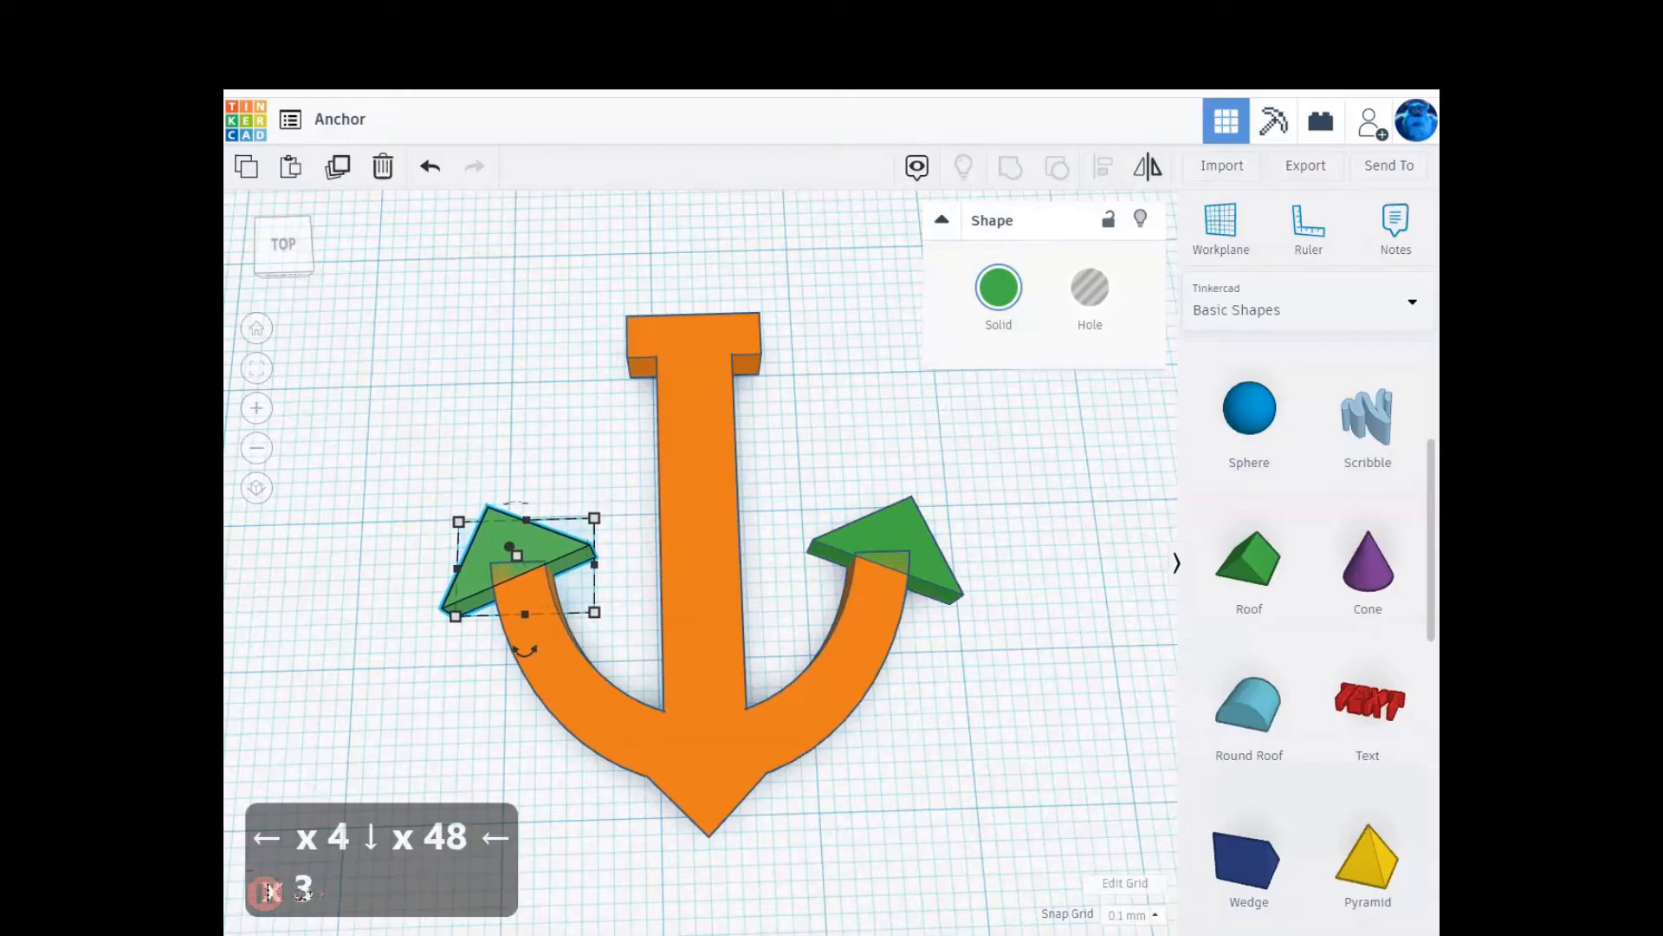
{"action": "key", "text": "Down"}
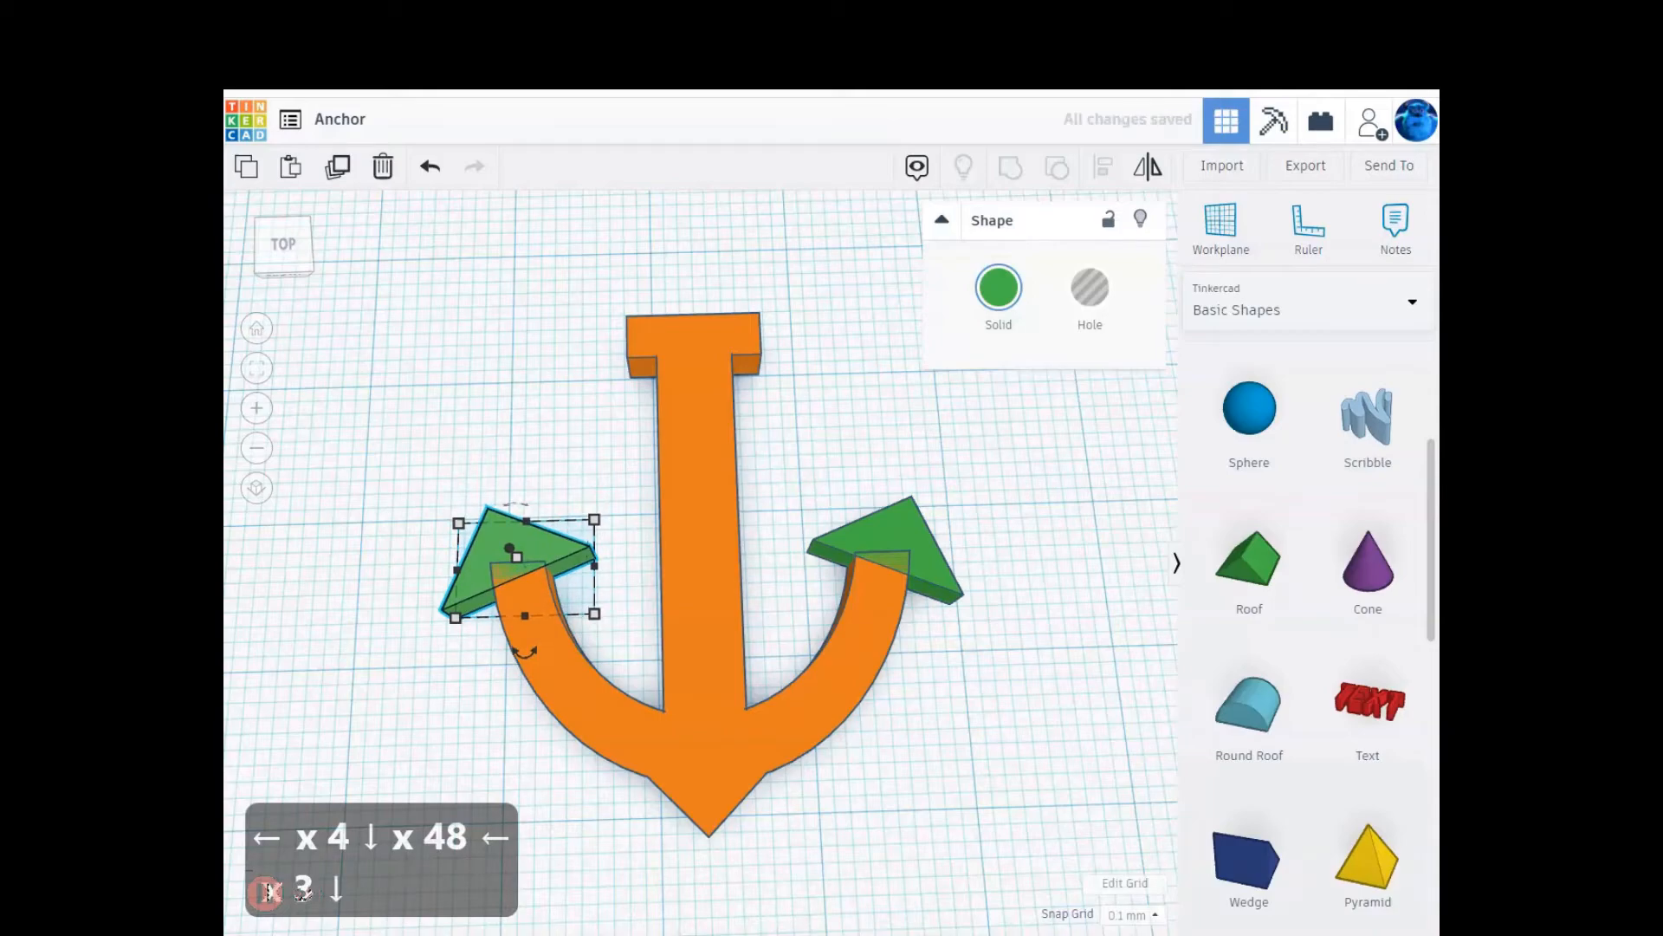
{"action": "key", "text": "Left"}
{"action": "key", "text": "Left"}
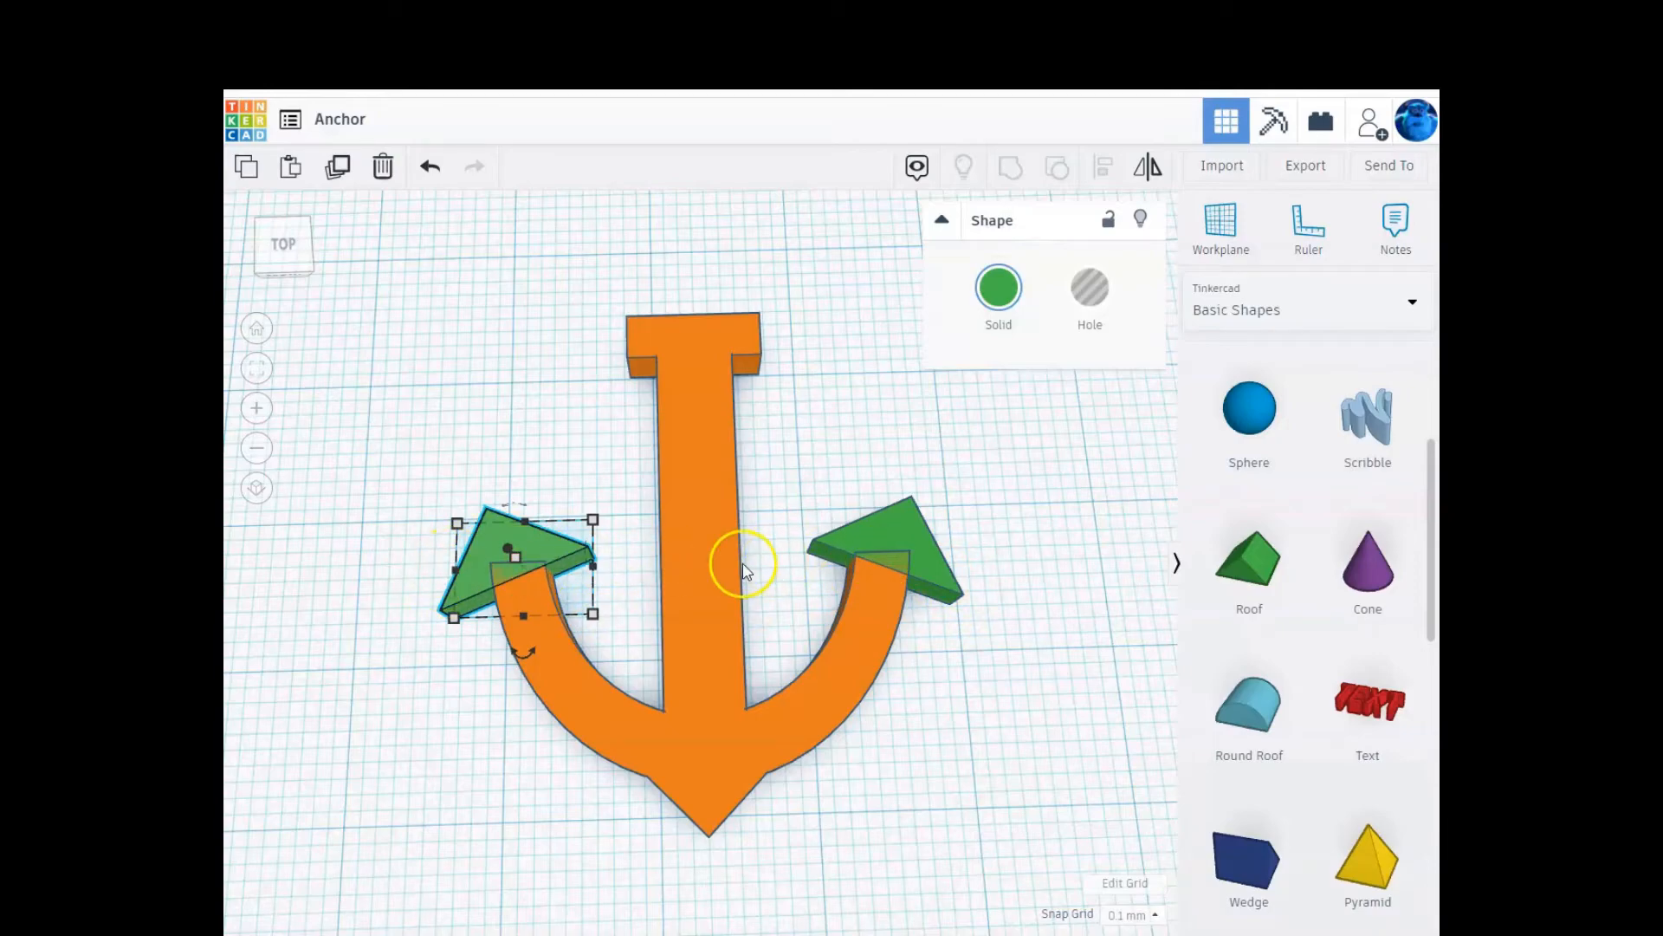
- Group the orange anchor body with both green Roofs on its arm ends
{"action": "left_click_drag", "start_coordinate": [427, 258], "coordinate": [973, 833]}
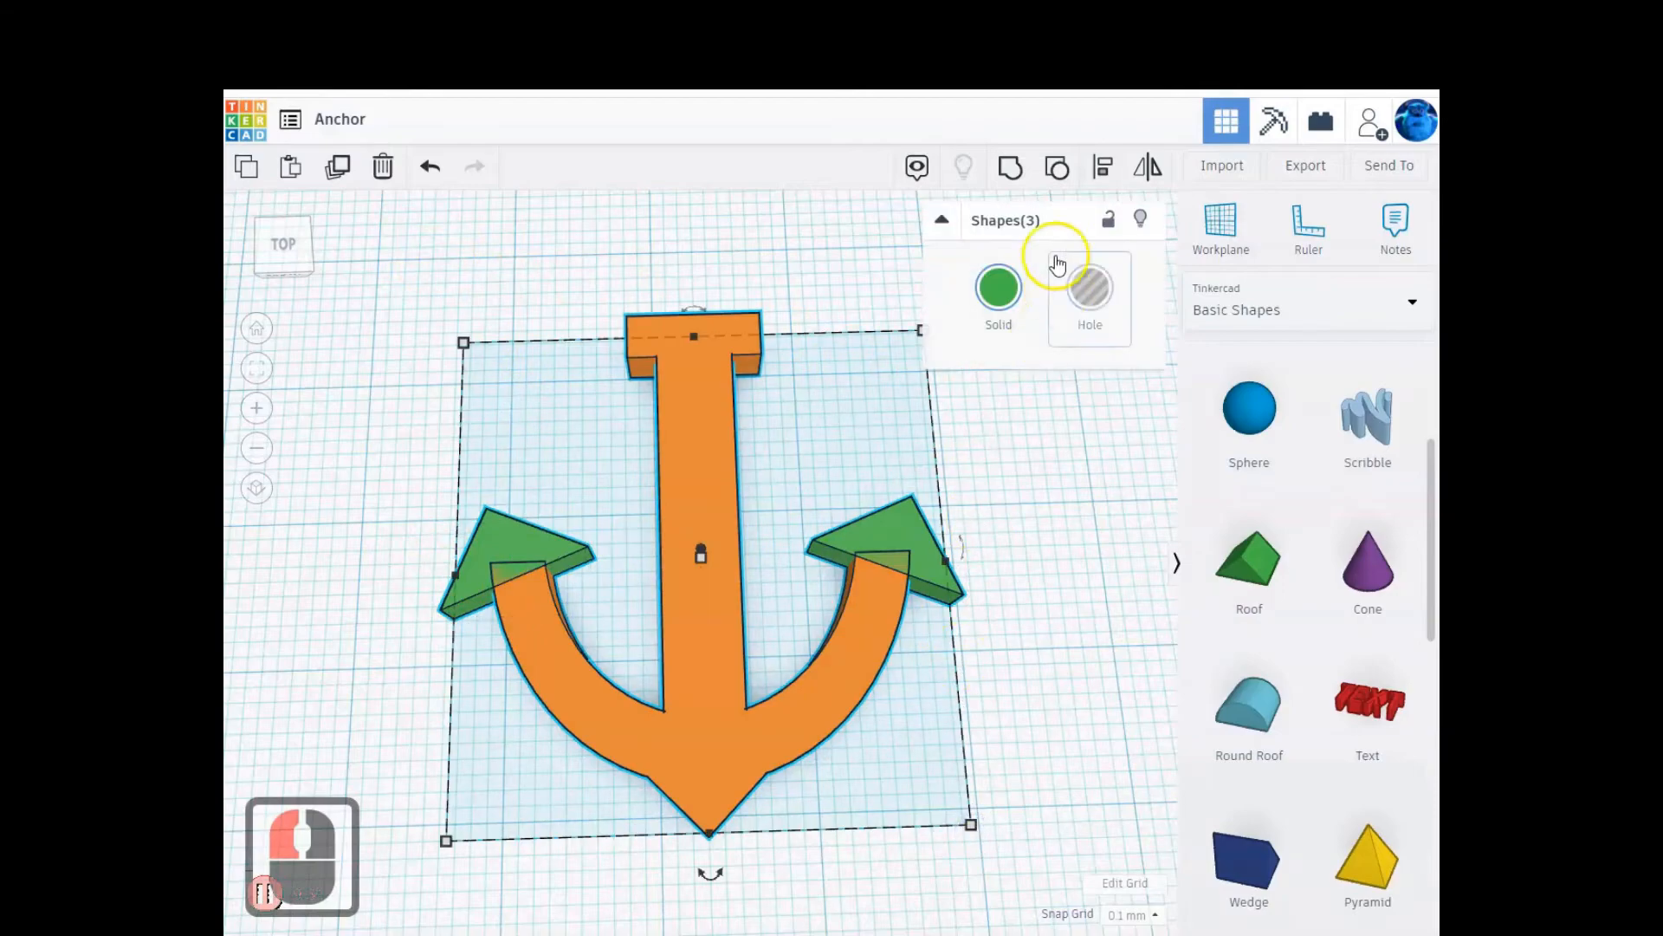
{"action": "left_click", "coordinate": [1002, 174]}
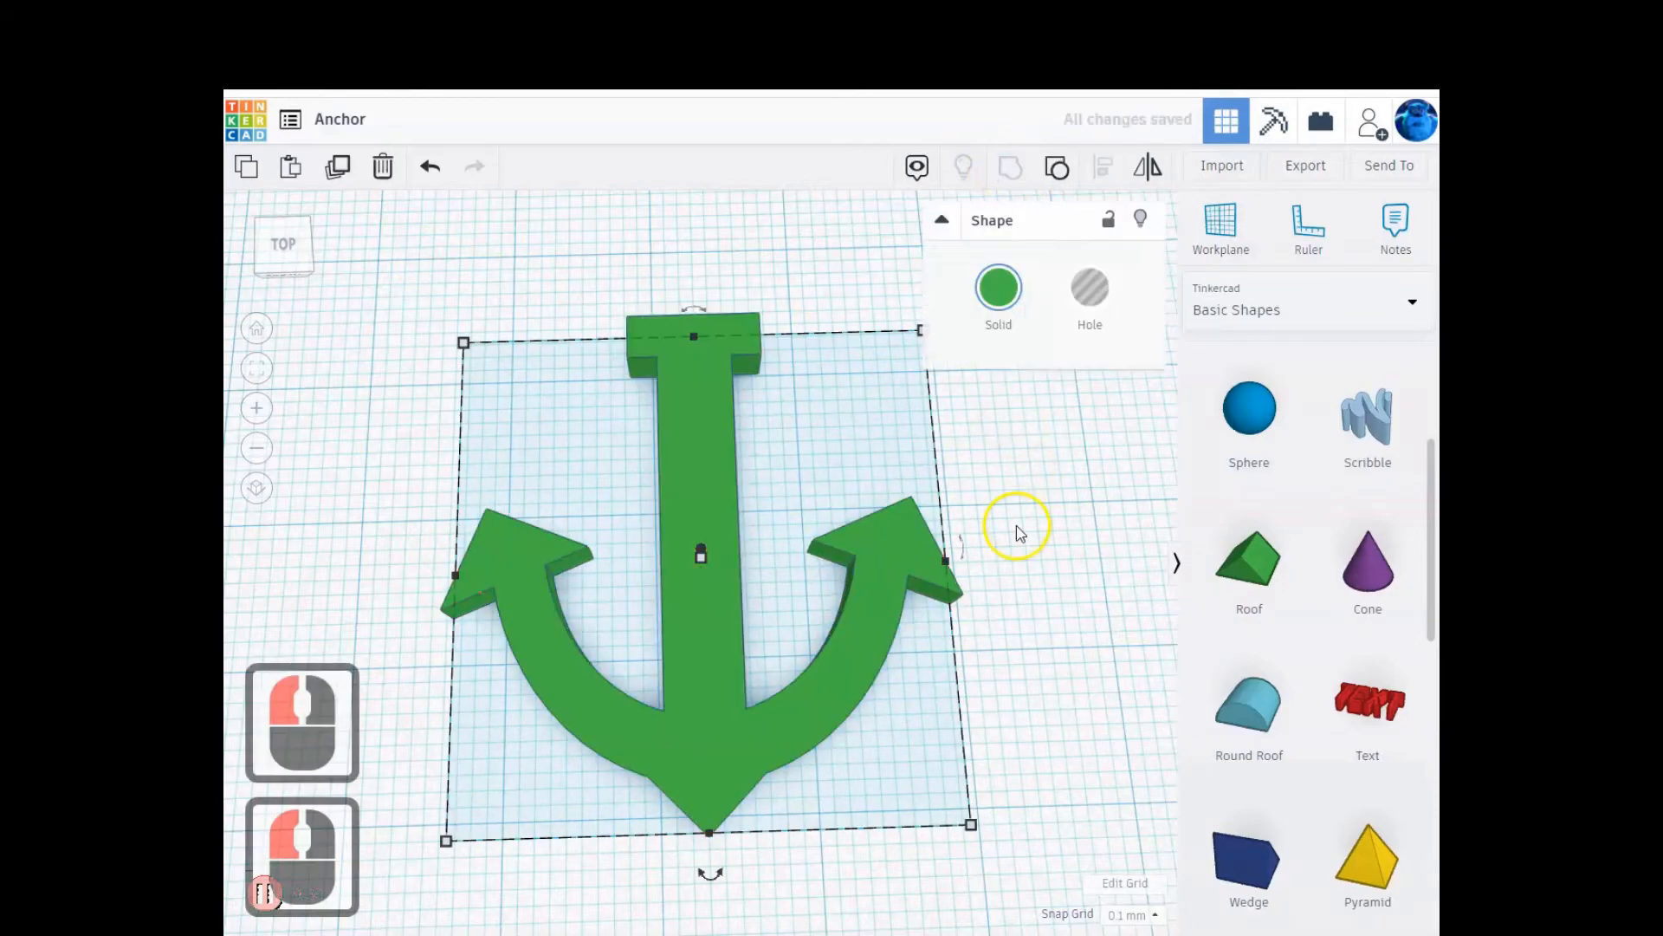
{"action": "scroll", "coordinate": [797, 659], "scroll_direction": "down", "scroll_amount": 2}
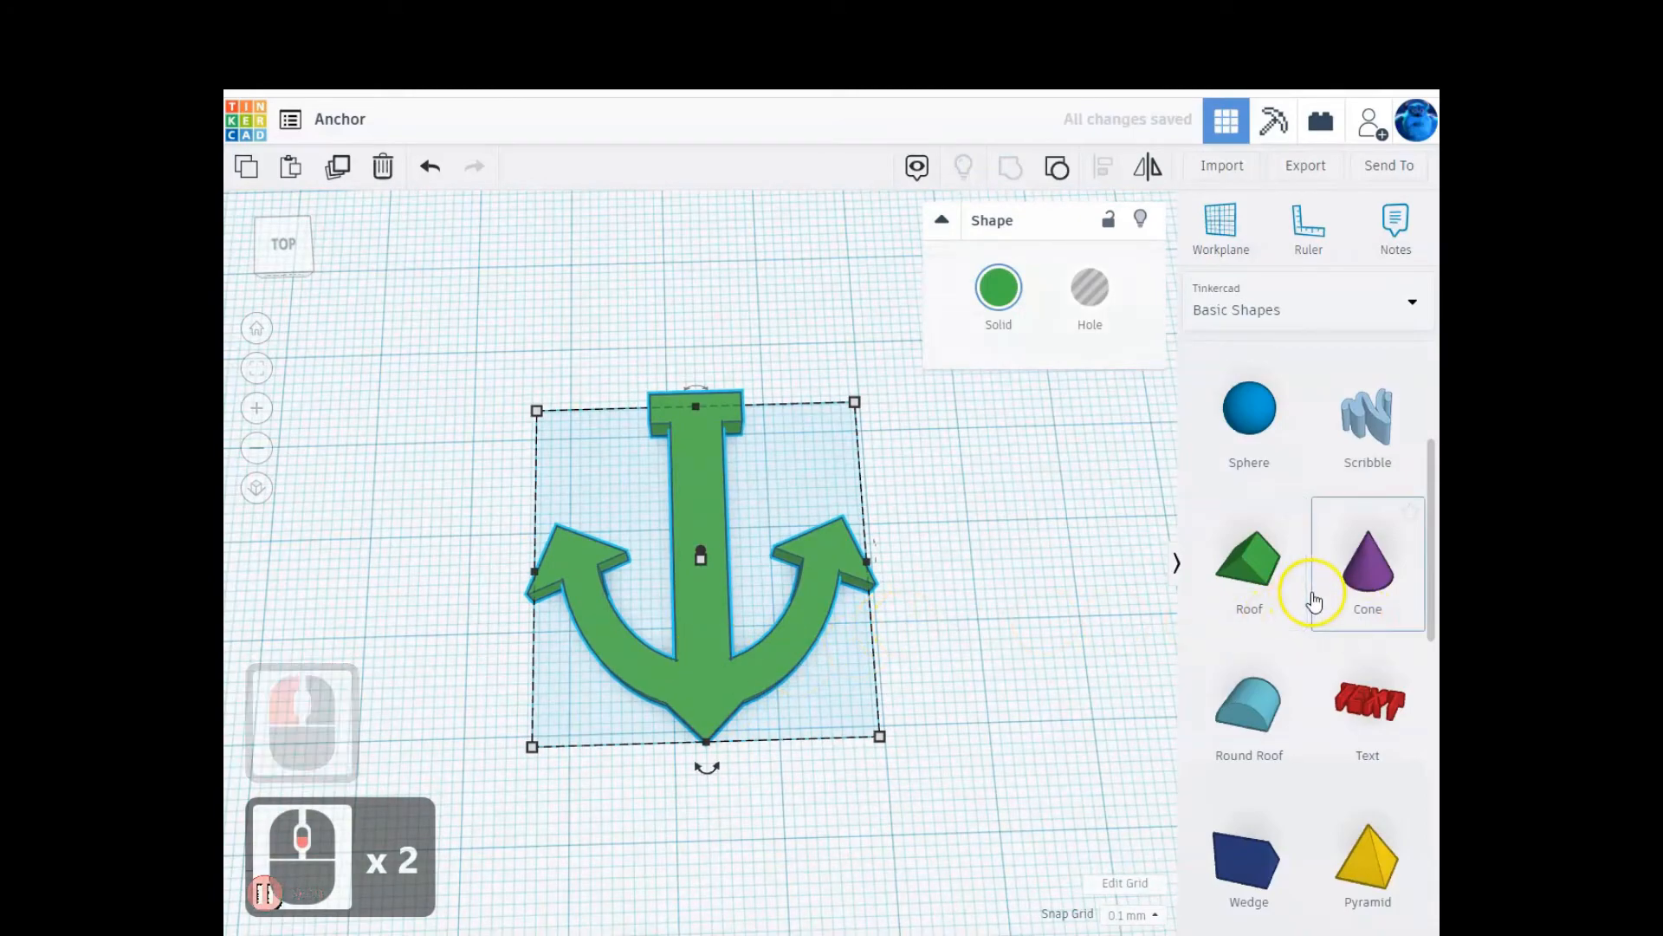
- Add a Tube from Basic Shapes to the workplane behind the crossbar of the green anchor
{"action": "left_click", "coordinate": [258, 330]}
{"action": "left_click_drag", "start_coordinate": [465, 417], "coordinate": [560, 660]}
{"action": "left_click_drag", "start_coordinate": [466, 510], "coordinate": [803, 770]}
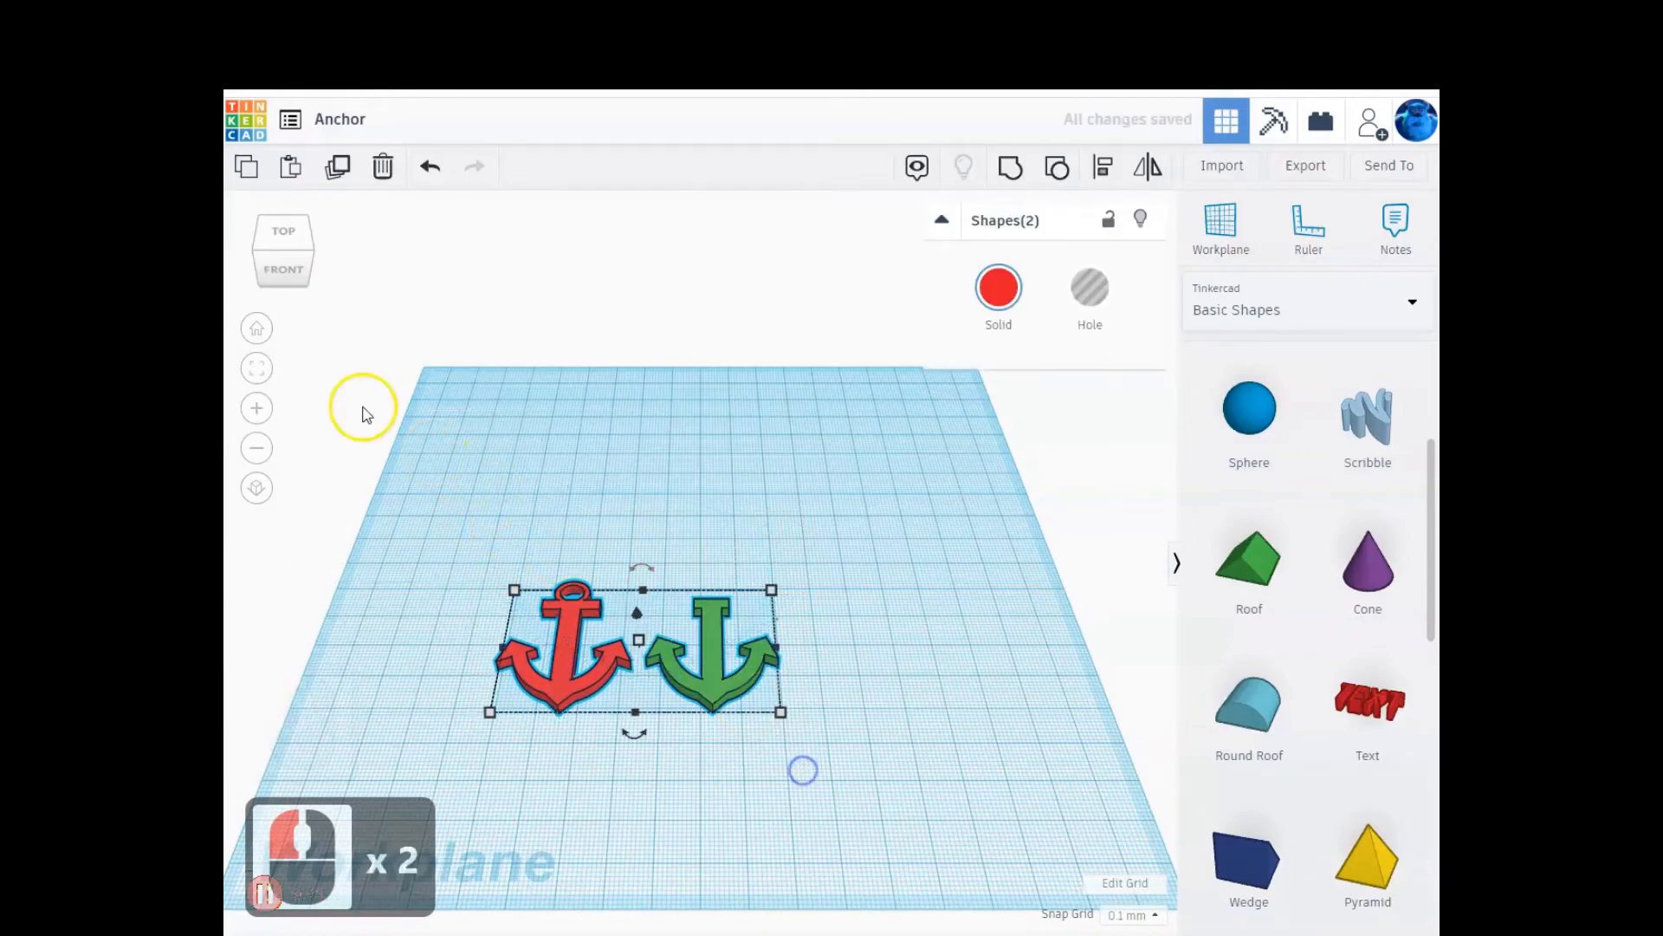
{"action": "left_click", "coordinate": [257, 368]}
{"action": "right_click_drag", "start_coordinate": [748, 822], "coordinate": [748, 865]}
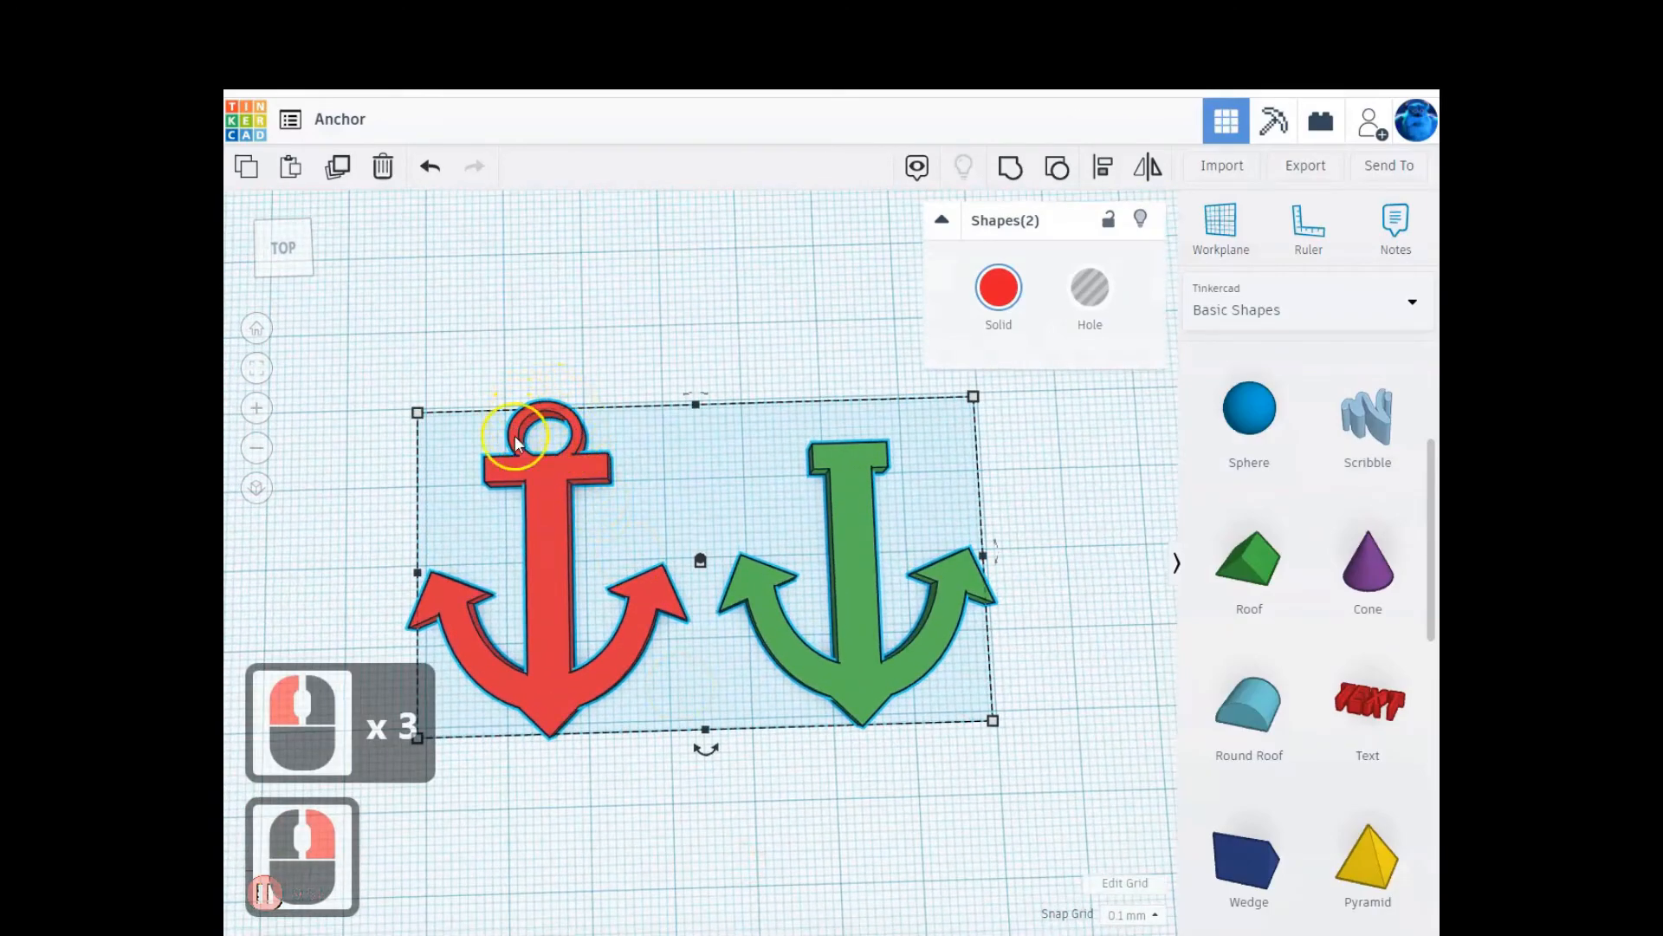
{"action": "scroll", "coordinate": [1307, 602], "scroll_direction": "down", "scroll_amount": 7}
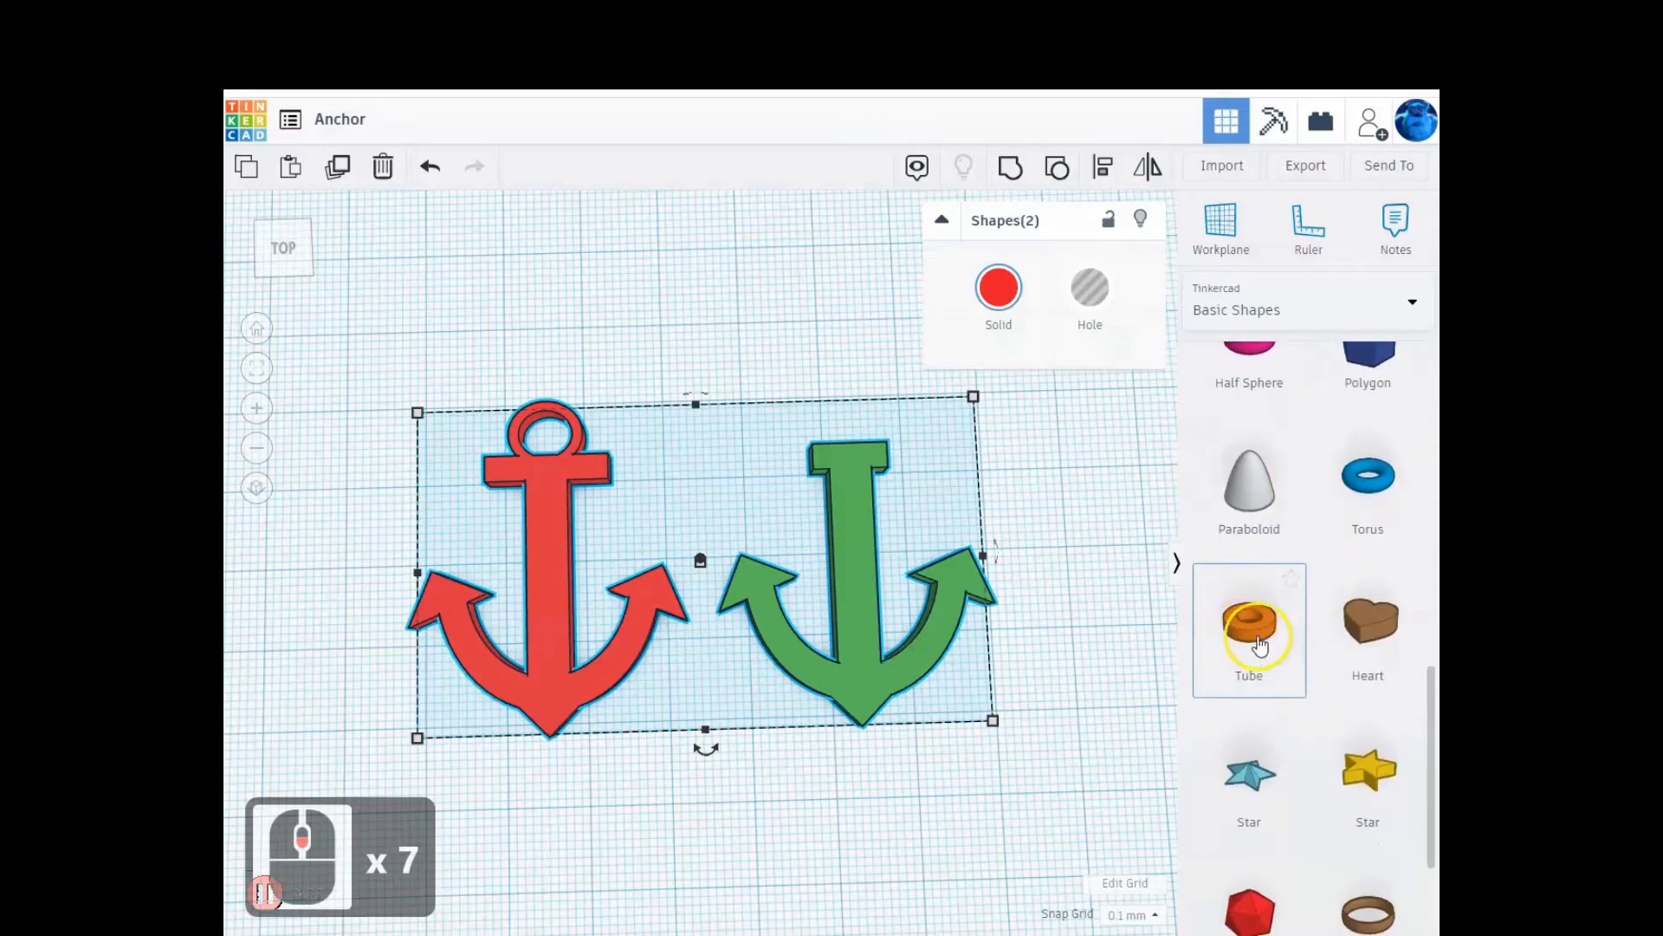
{"action": "left_click_drag", "start_coordinate": [1262, 638], "coordinate": [790, 301]}
- Resize the Tube to 10 mm wide, 9 mm deep and 3 mm high
{"action": "left_click", "coordinate": [794, 265]}
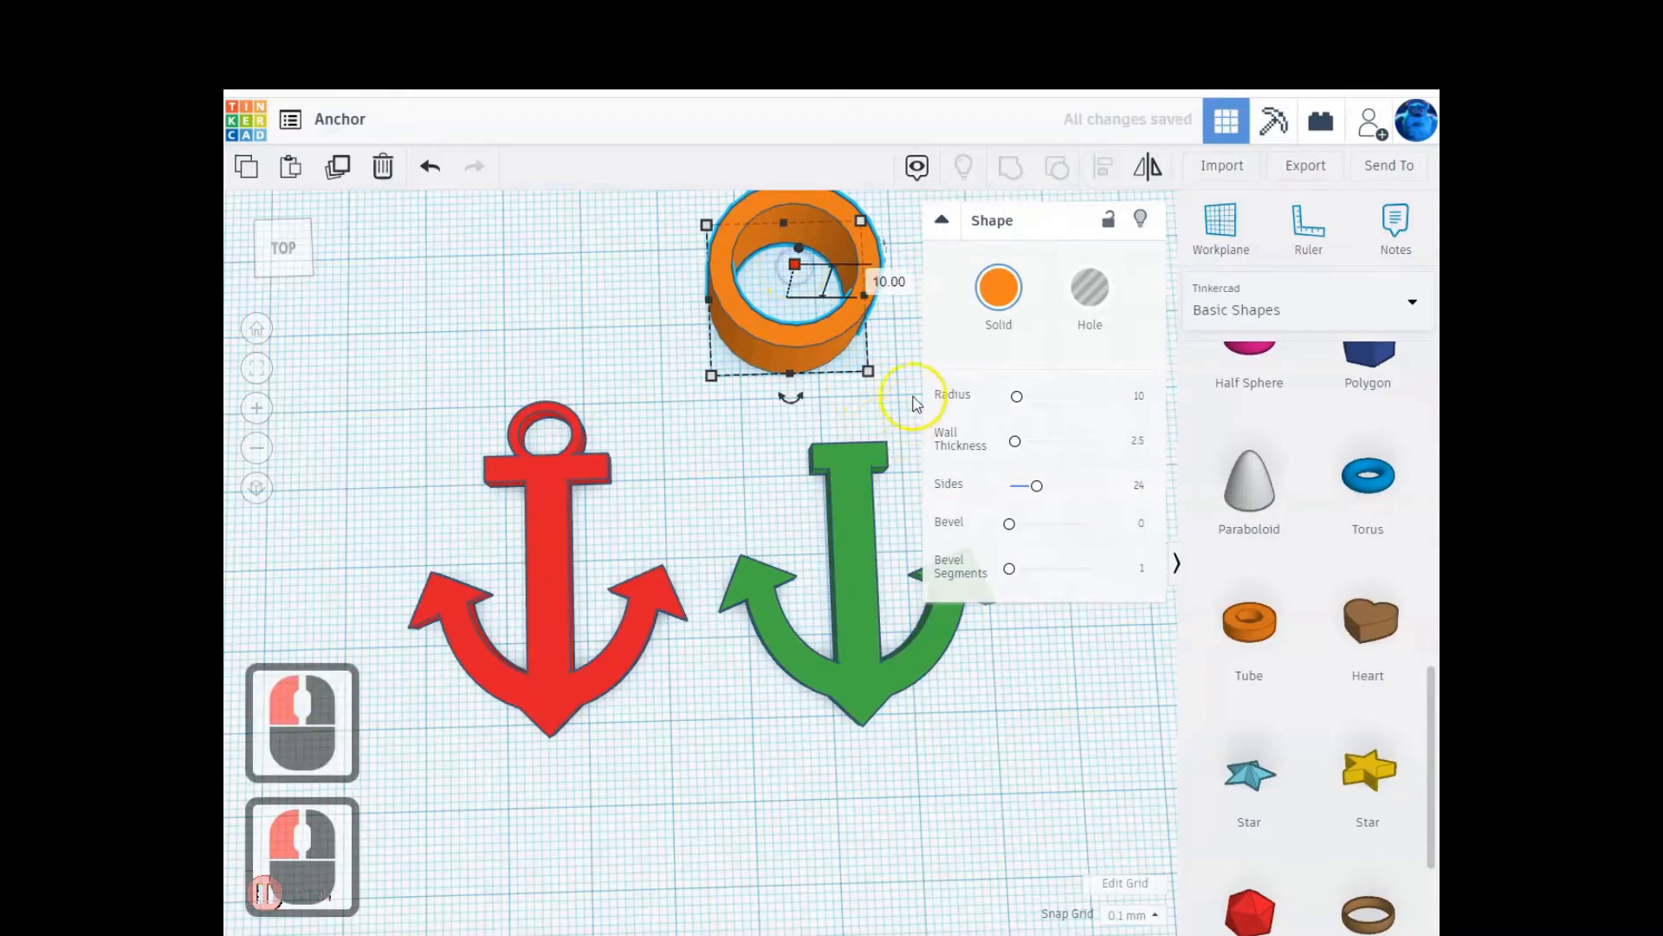
{"action": "left_click", "coordinate": [868, 372]}
{"action": "left_click", "coordinate": [792, 458]}
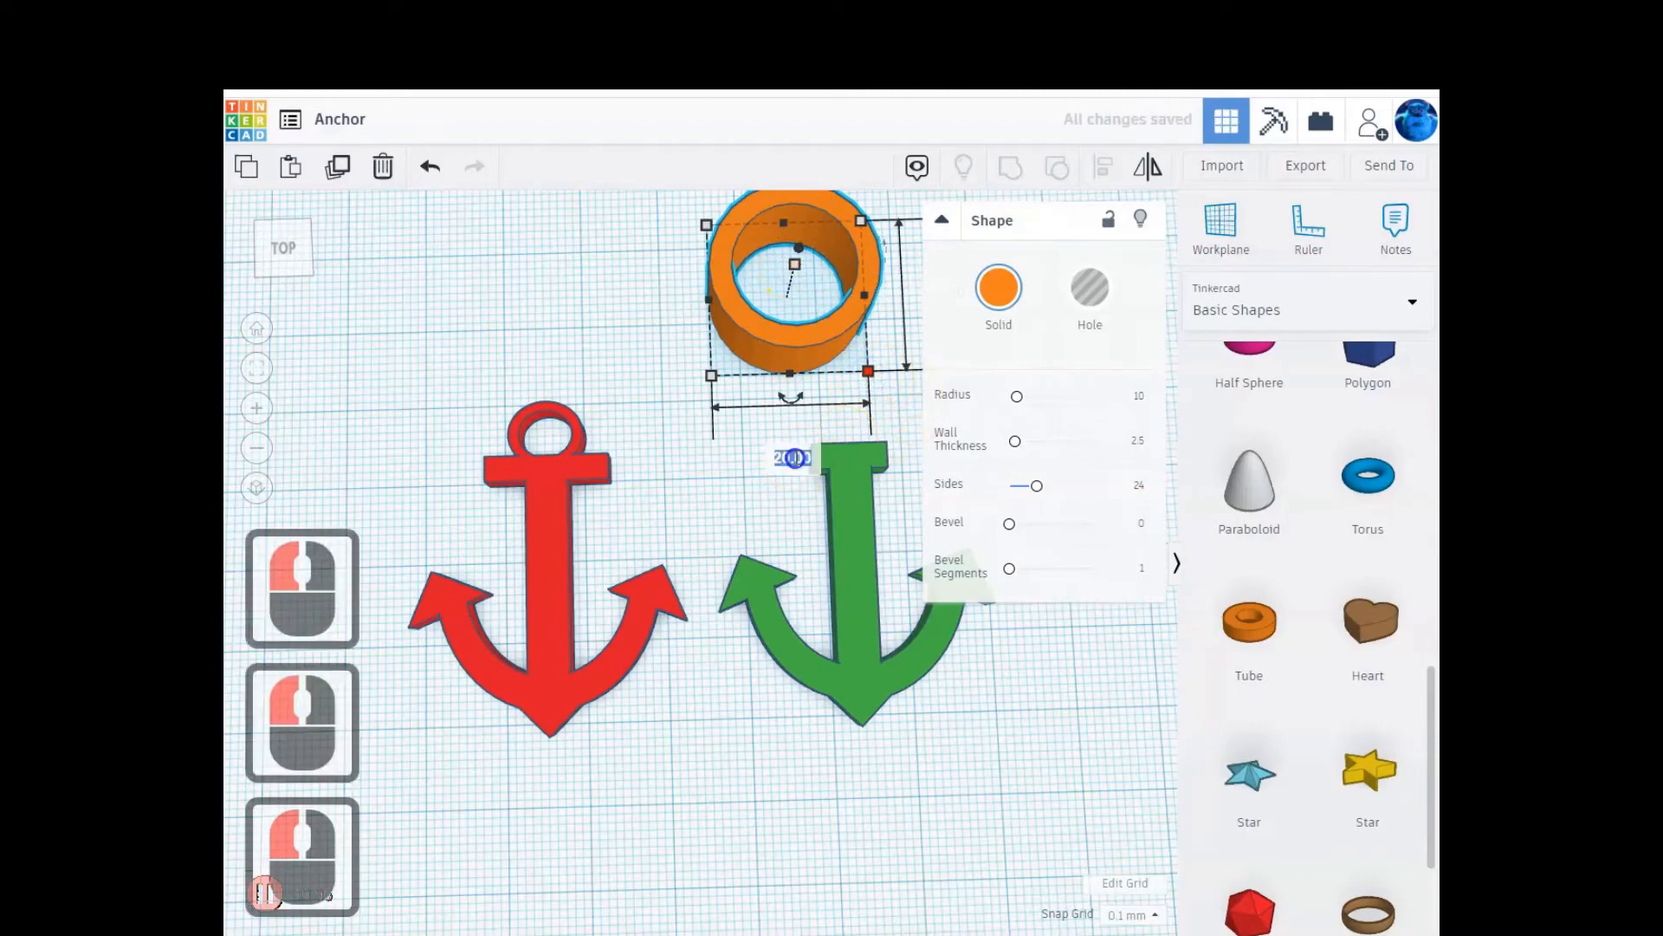
{"action": "type", "text": "10"}
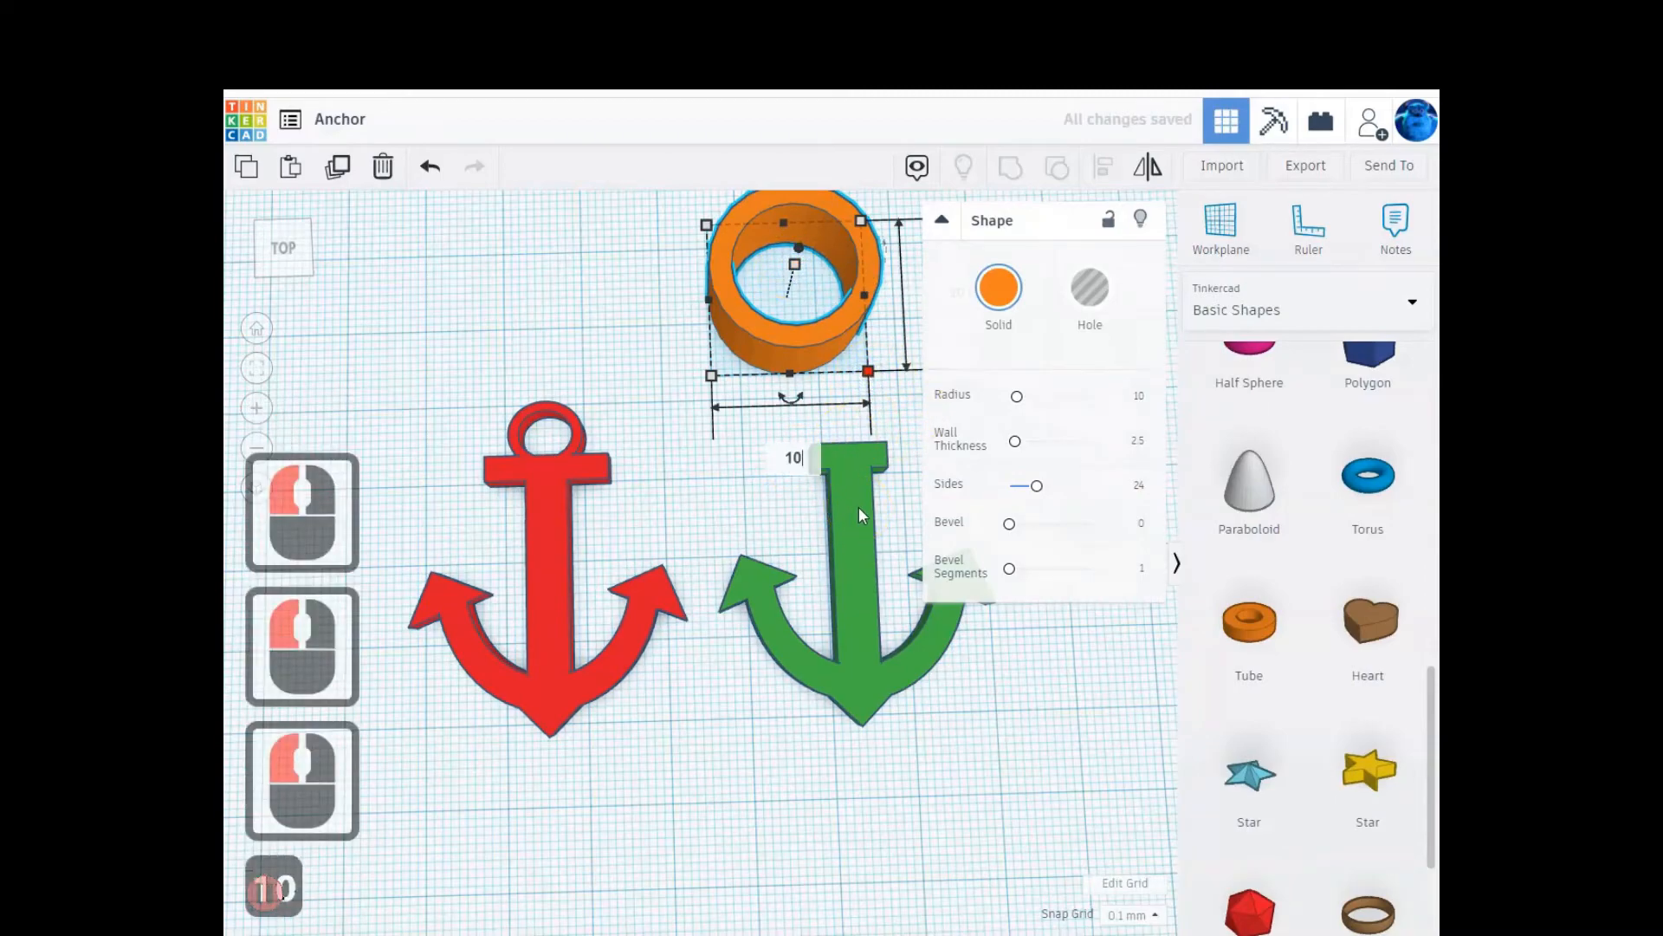
{"action": "key", "text": "Return"}
{"action": "left_click", "coordinate": [880, 295]}
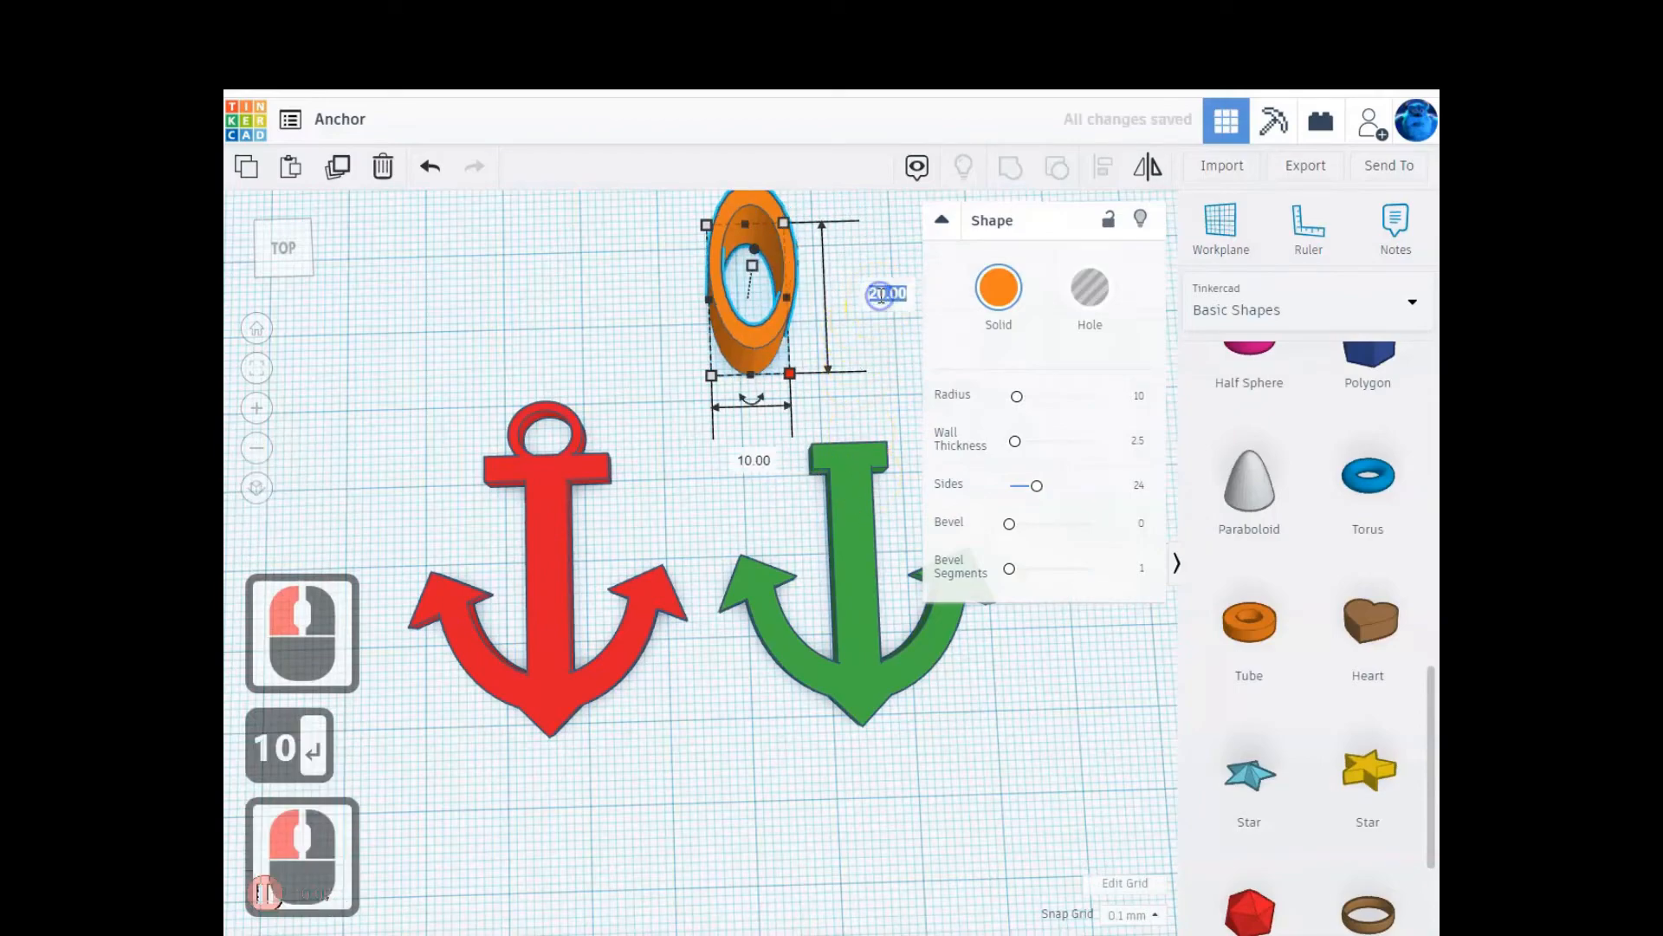
{"action": "type", "text": "9"}
{"action": "key", "text": "Return"}
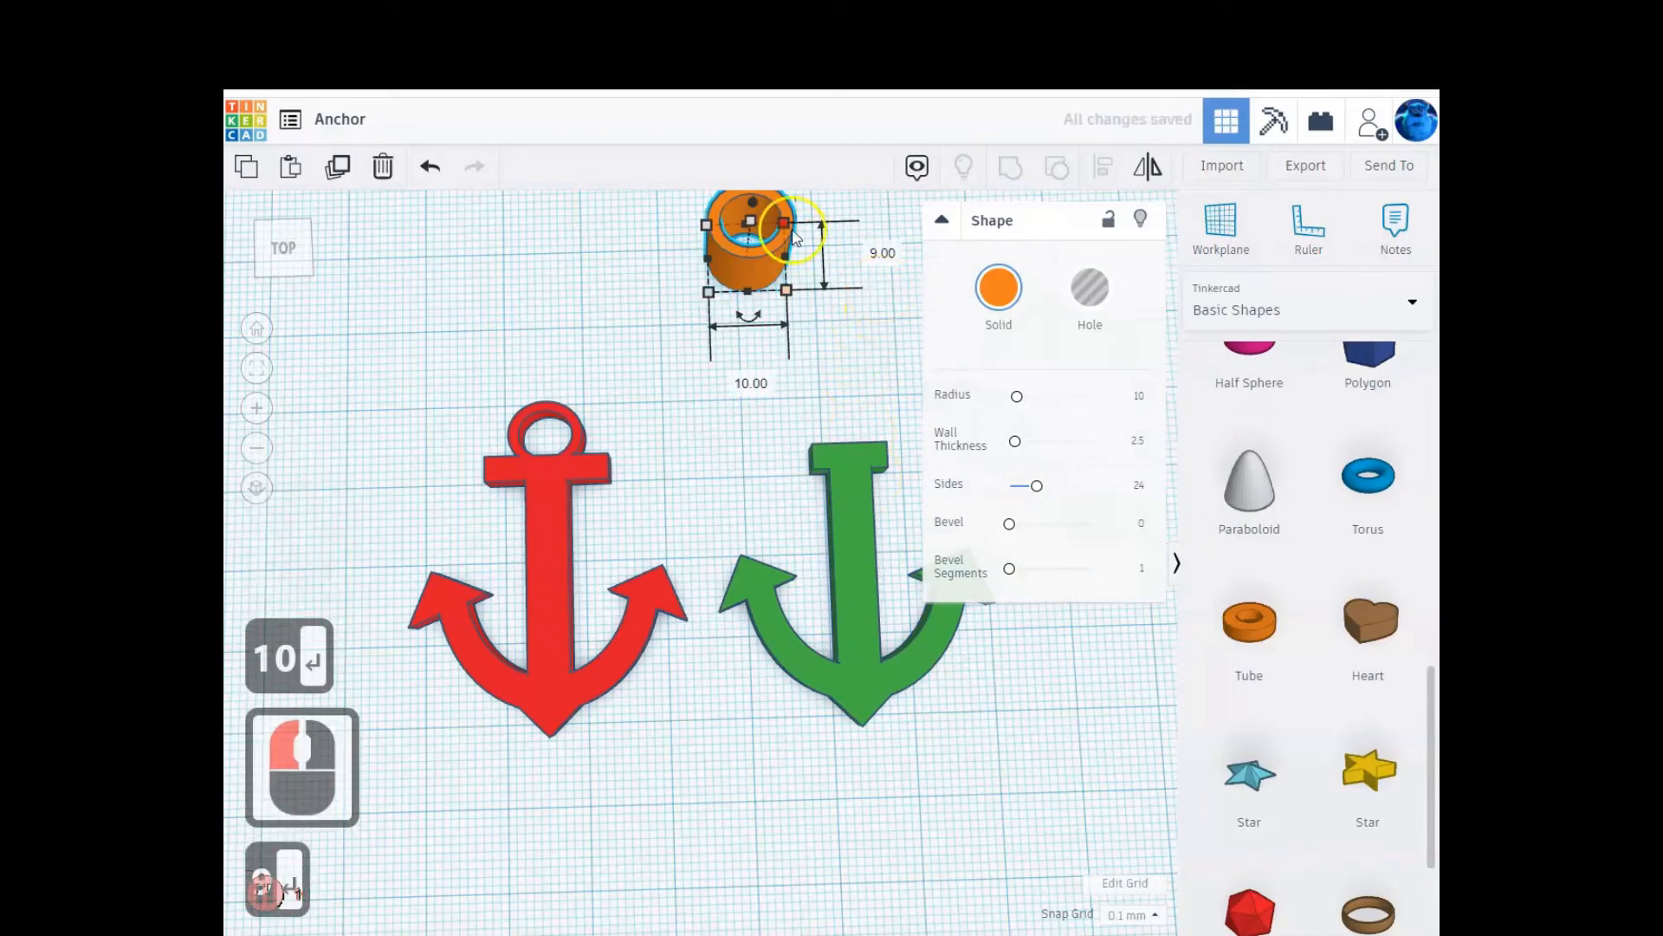
{"action": "double_click", "coordinate": [840, 240]}
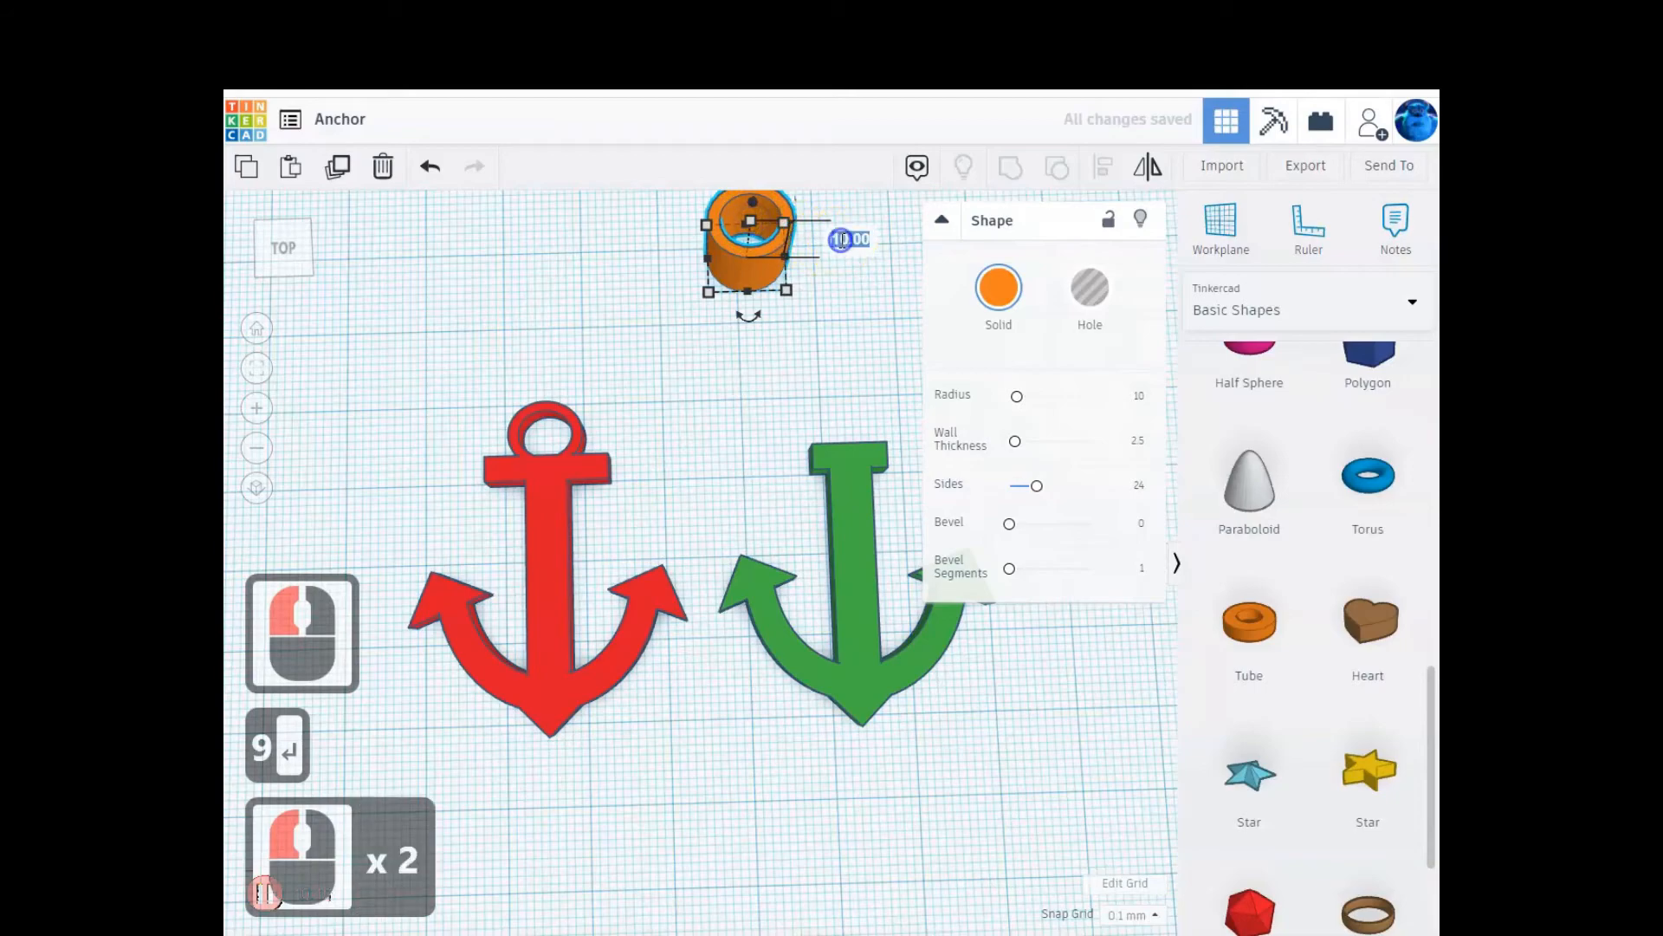
{"action": "type", "text": "3"}
{"action": "key", "text": "Return"}
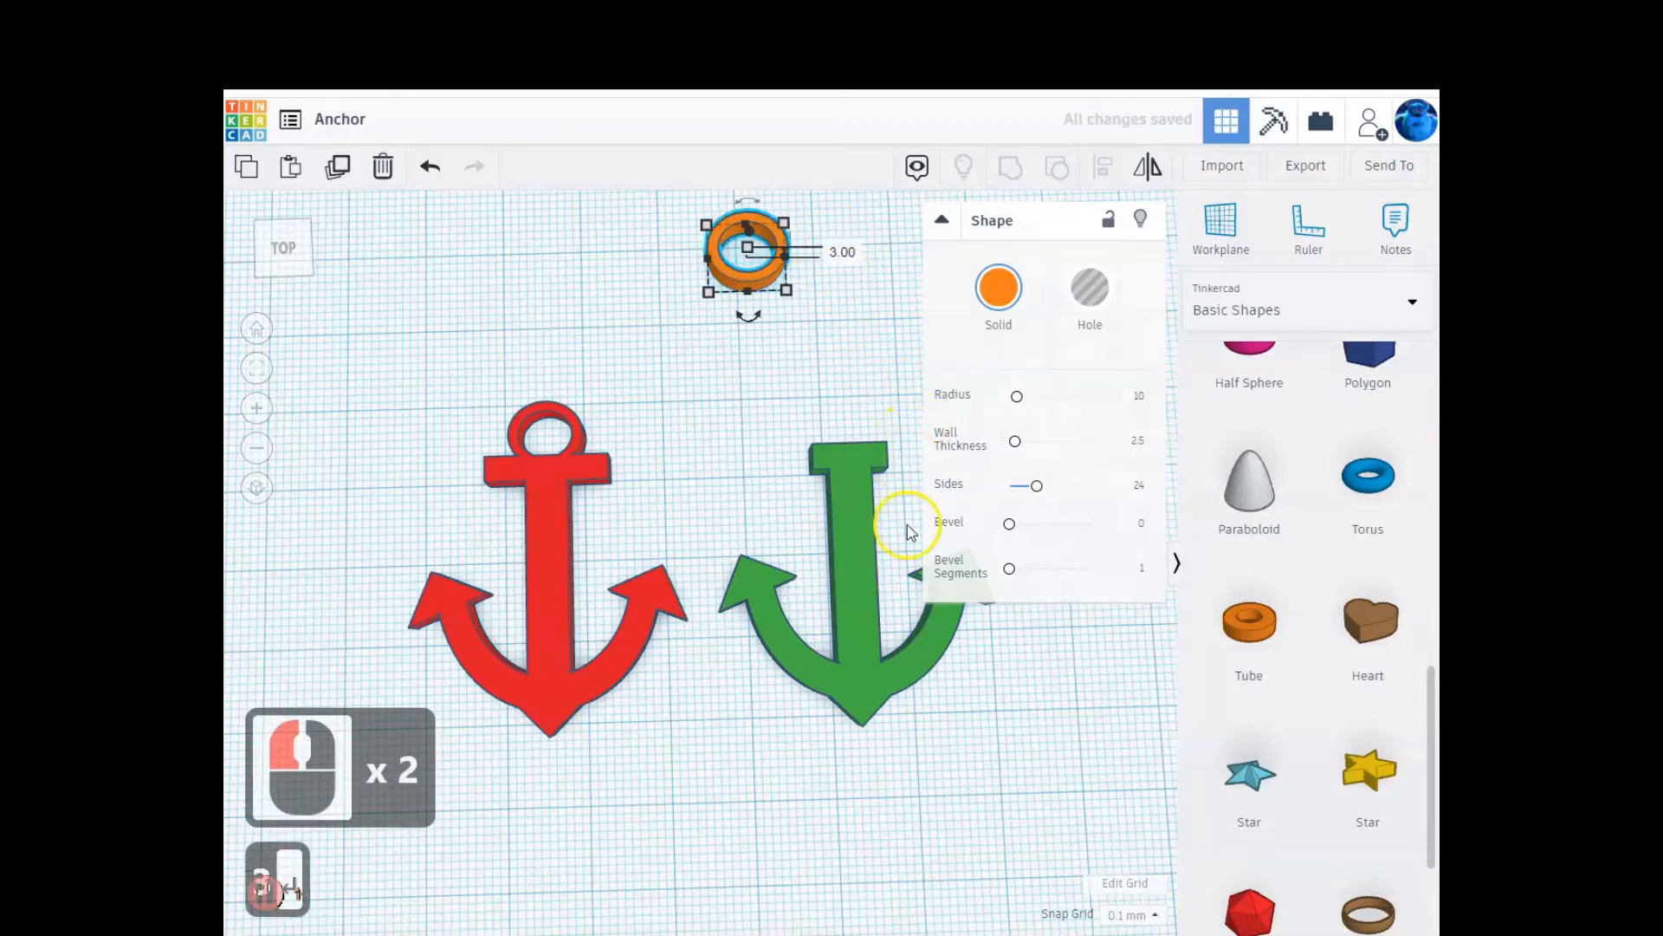
- Move the Tube about 11.8 mm right and 19.5 mm forward to sit just behind the green anchor's crossbar
{"action": "left_click_drag", "start_coordinate": [766, 279], "coordinate": [868, 426]}
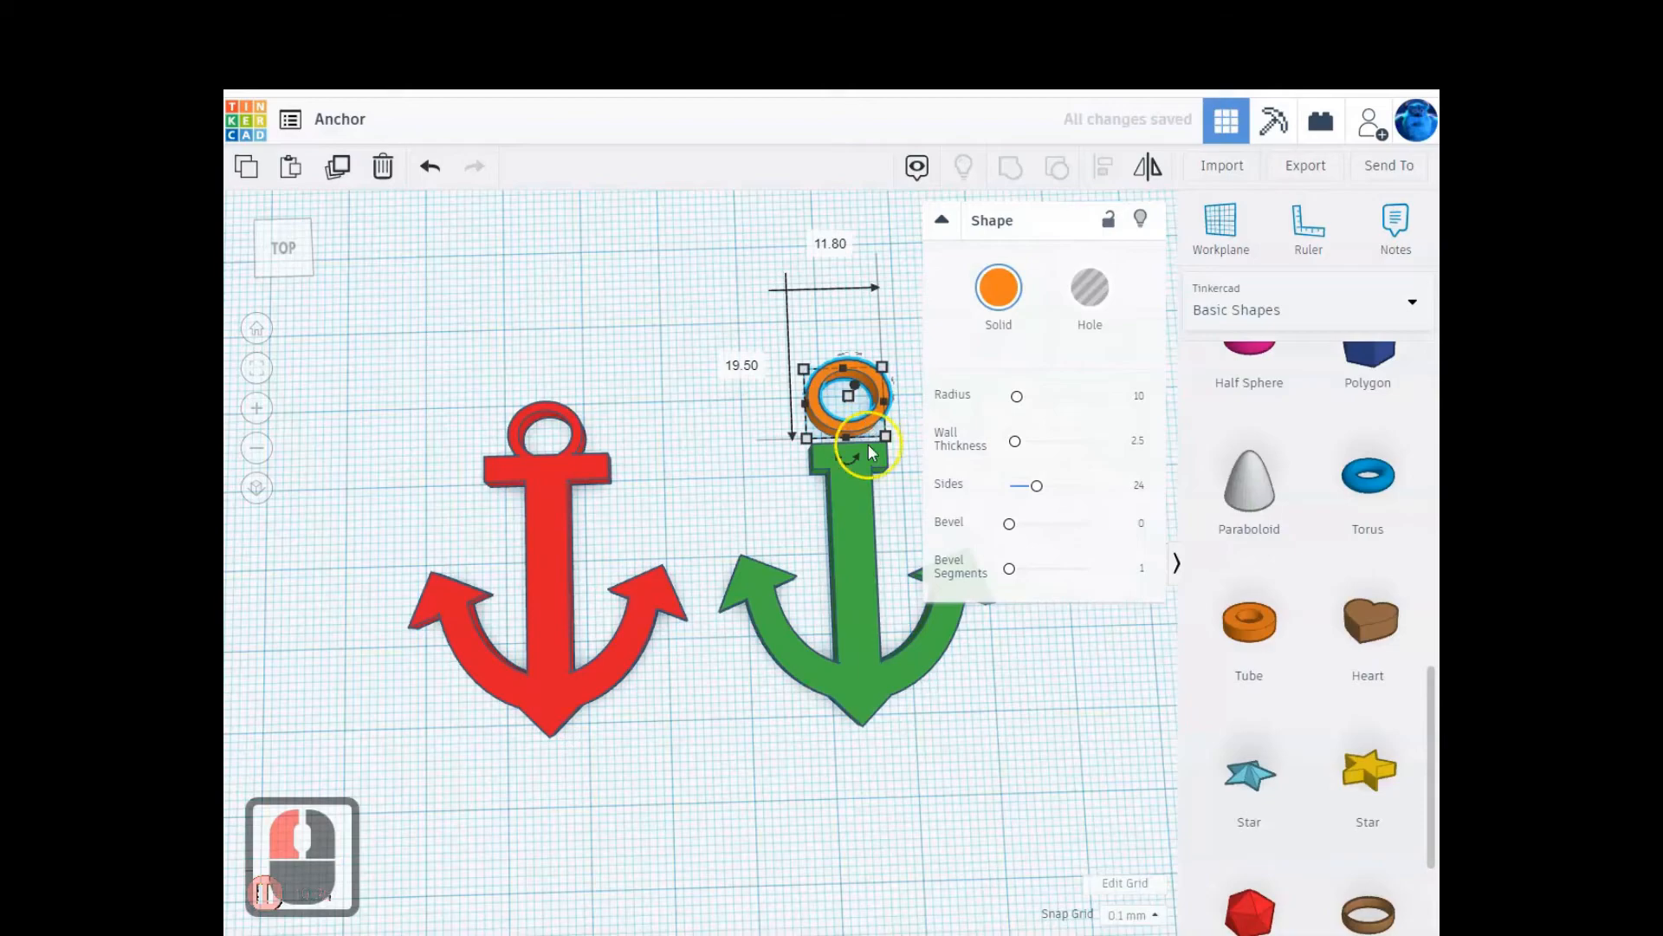
{"action": "scroll", "coordinate": [858, 434], "scroll_direction": "up", "scroll_amount": 3}
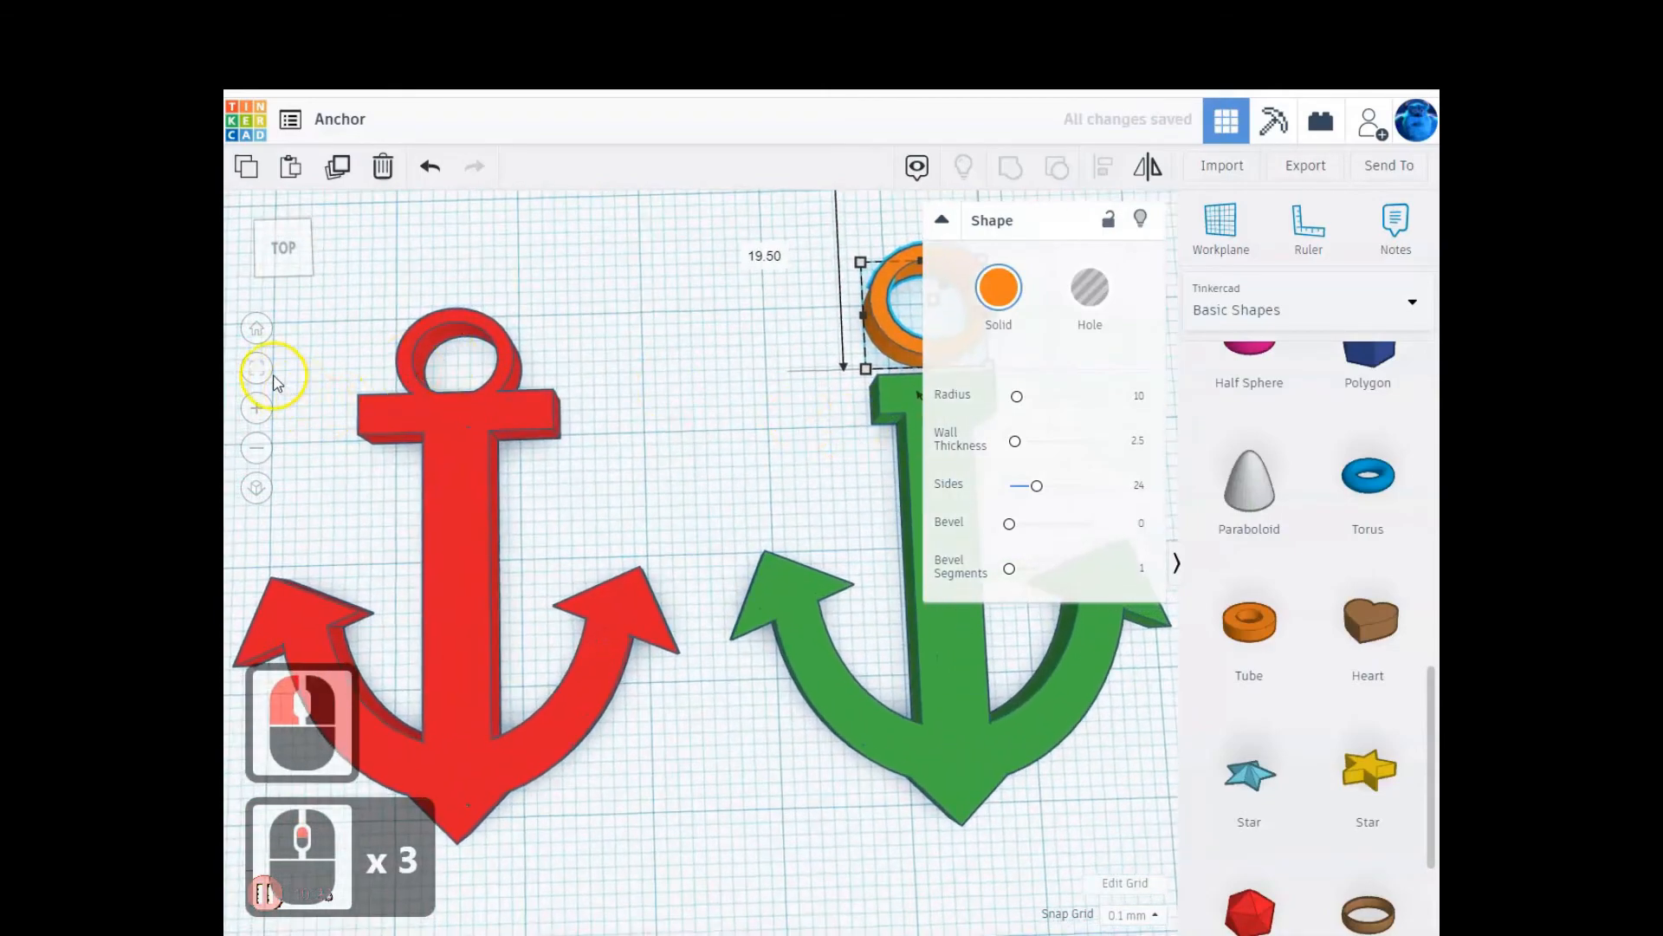
{"action": "left_click", "coordinate": [263, 368]}
{"action": "scroll", "coordinate": [775, 659], "scroll_direction": "down", "scroll_amount": 3}
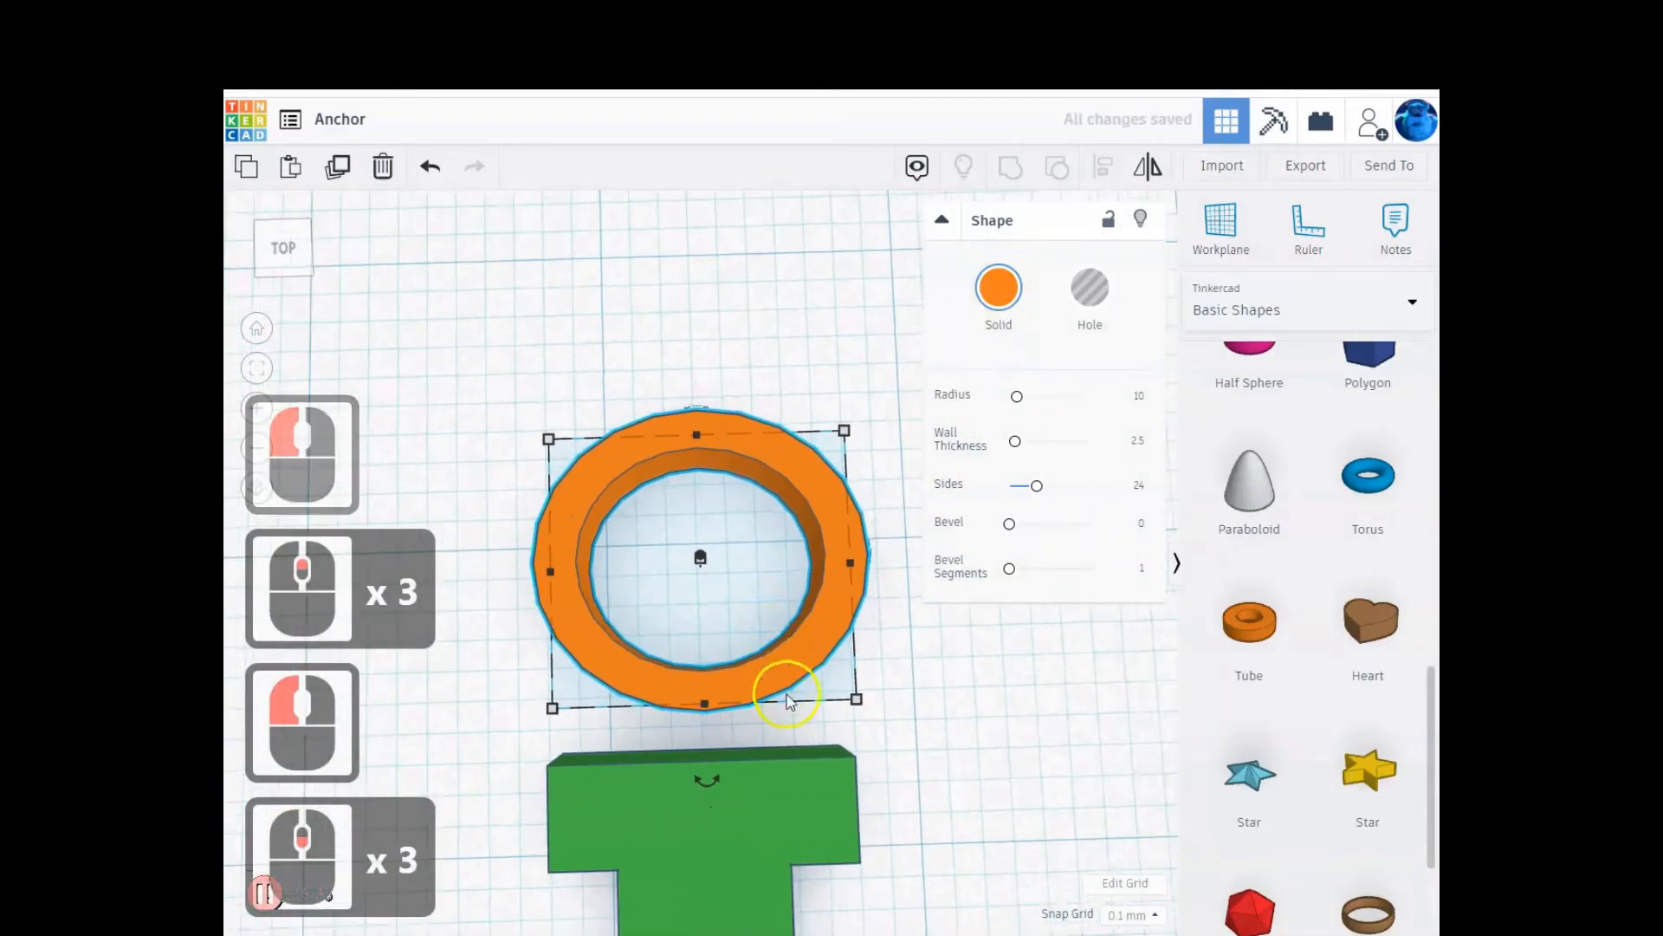
{"action": "scroll", "coordinate": [762, 667], "scroll_direction": "down", "scroll_amount": 15}
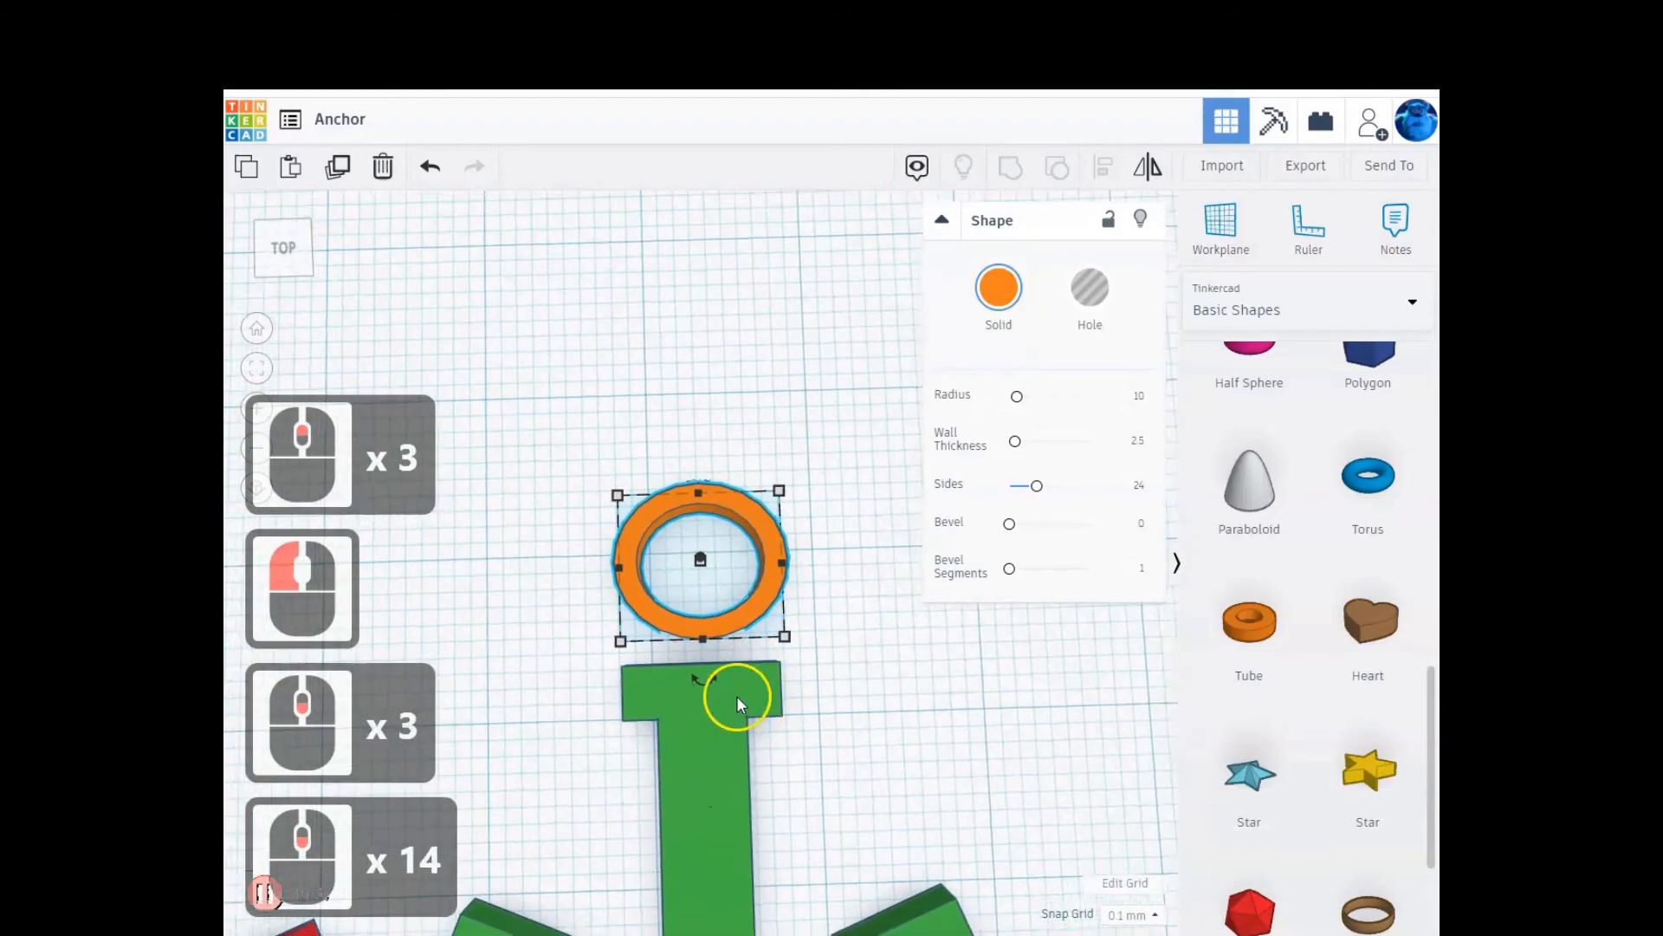
{"action": "scroll", "coordinate": [648, 669], "scroll_direction": "down", "scroll_amount": 1}
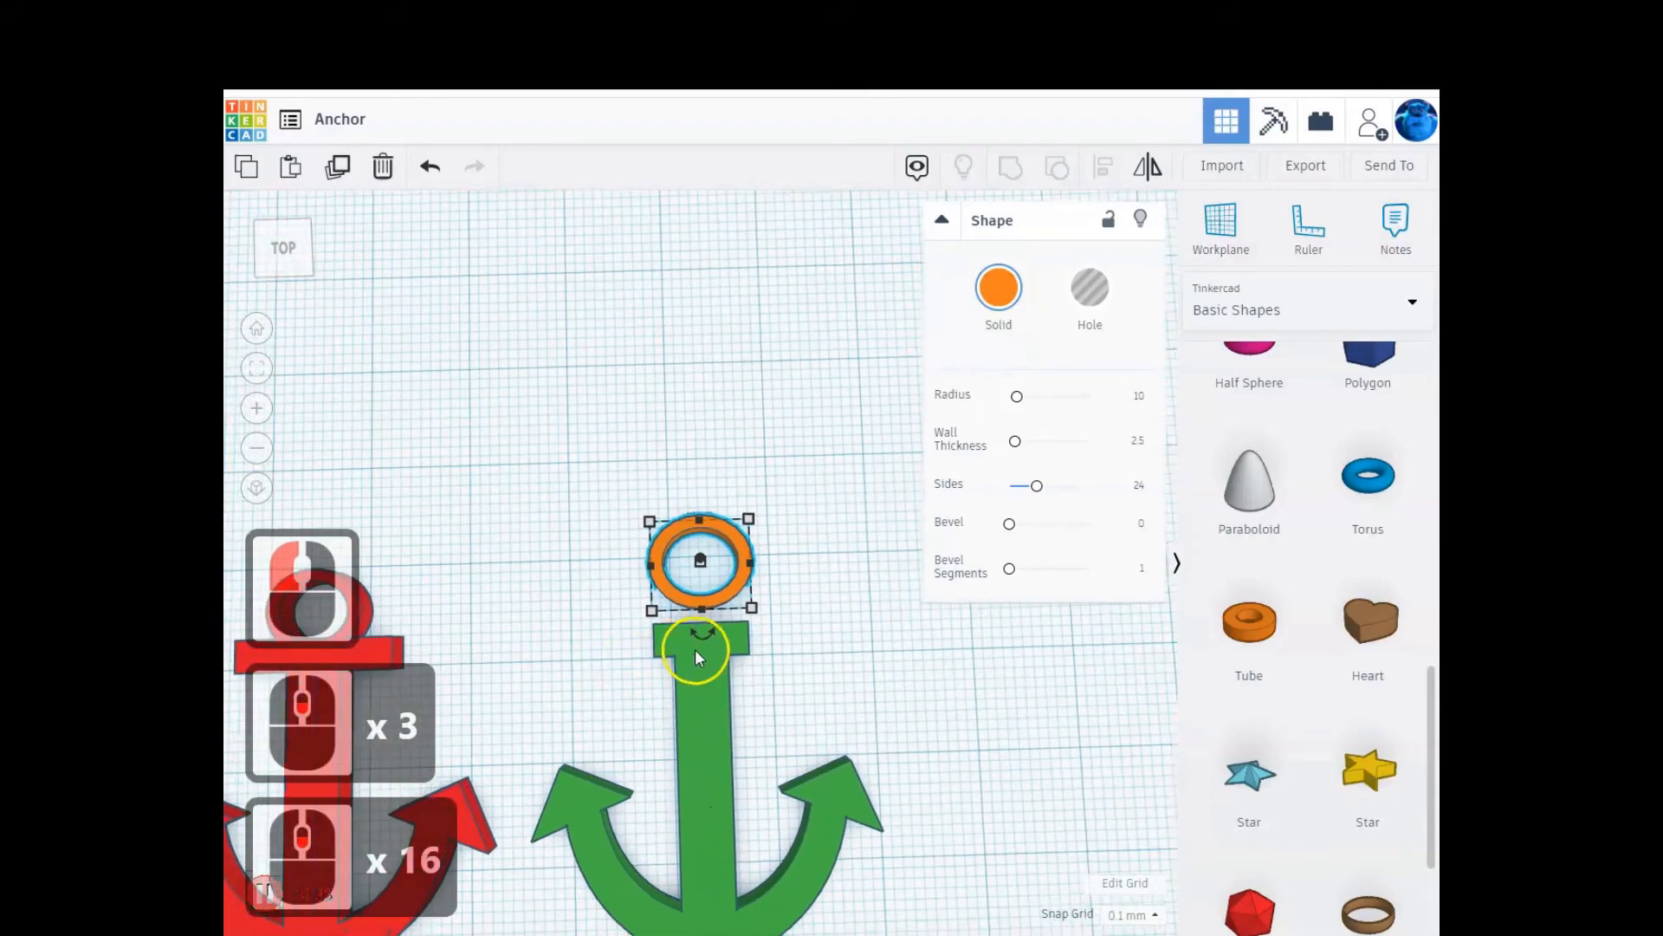
- Ungroup the green anchor repeatedly until its top crossbar is a separate red box, and clear the selection
{"action": "left_click", "coordinate": [742, 652]}
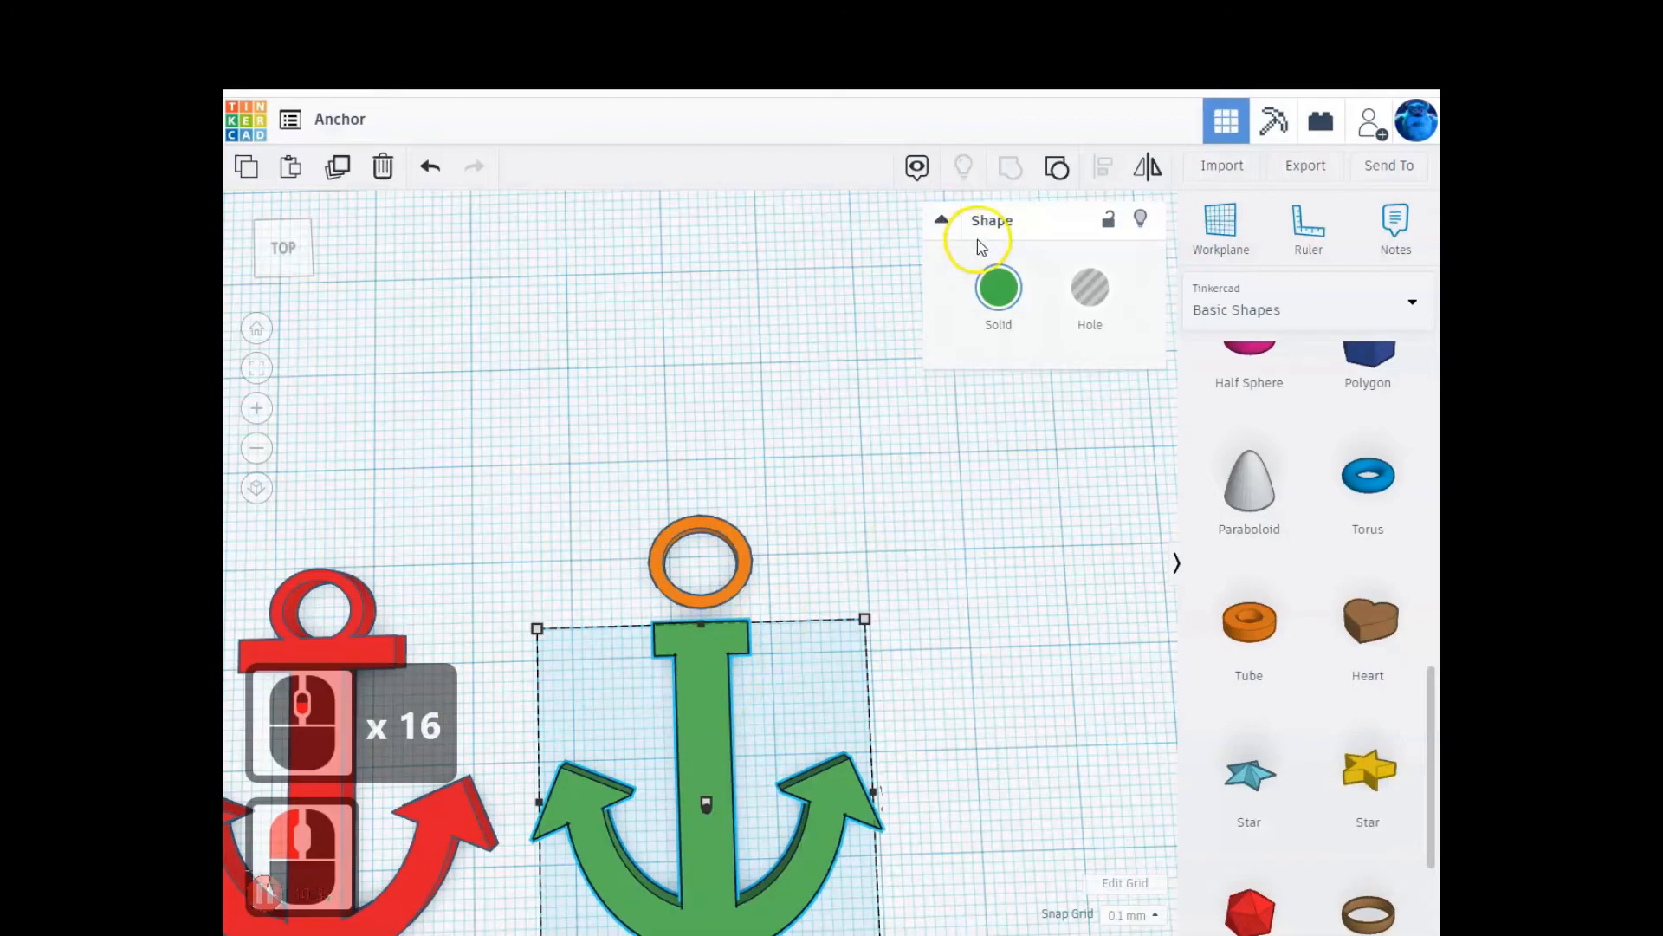
{"action": "left_click", "coordinate": [1057, 167]}
{"action": "left_click", "coordinate": [709, 747]}
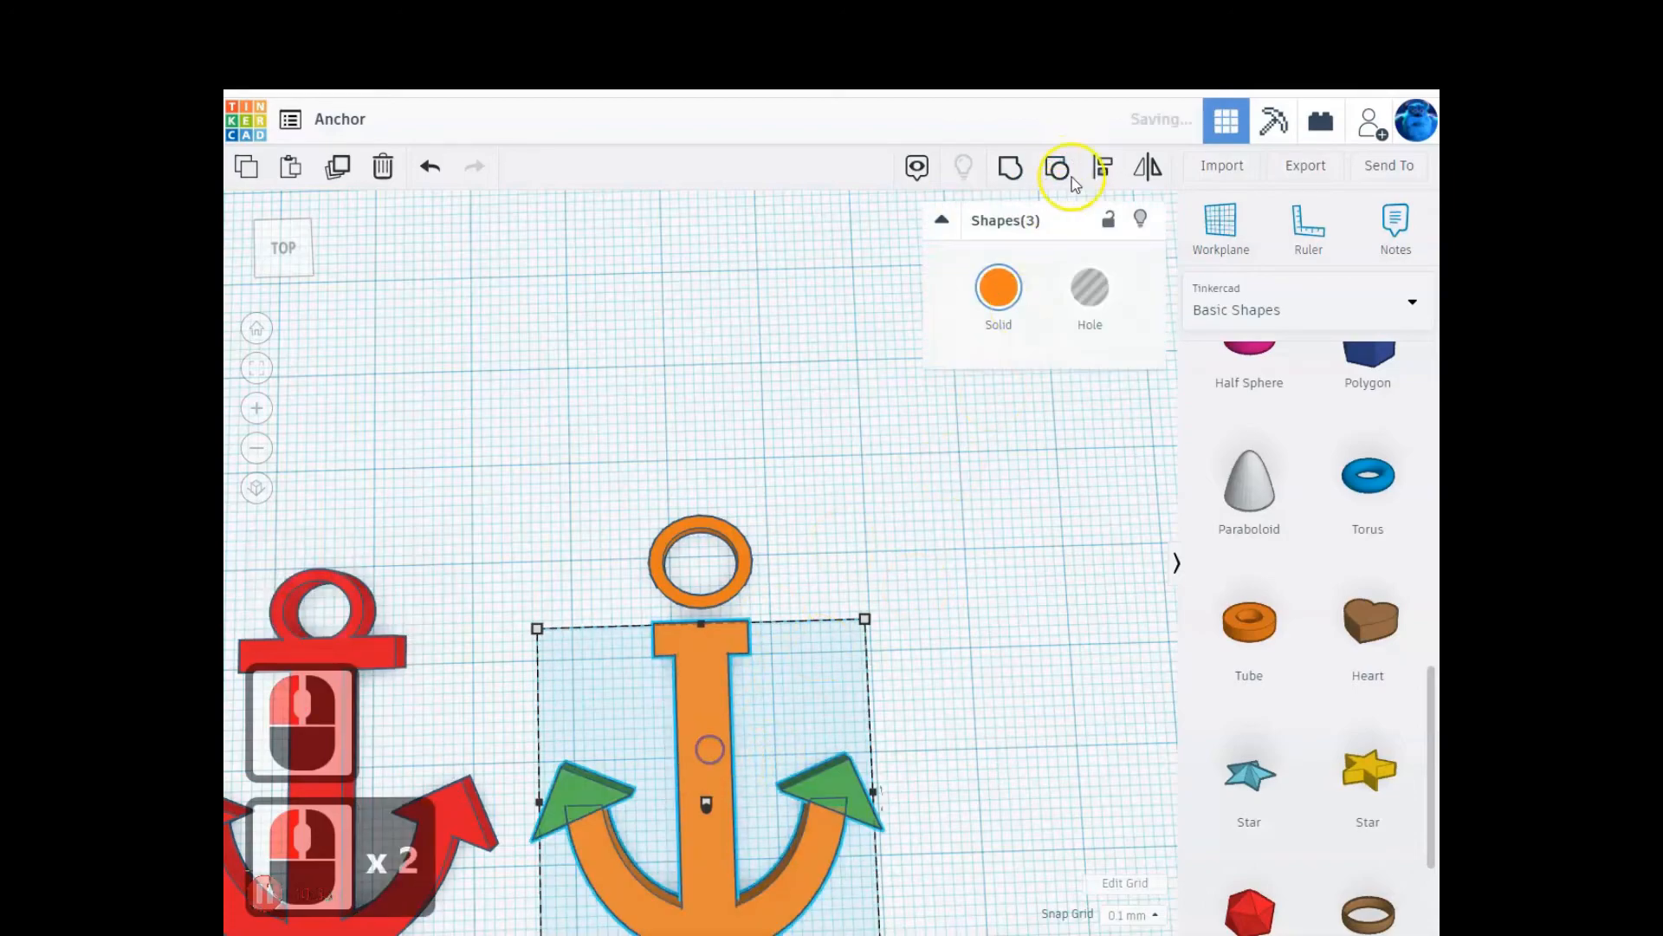
{"action": "left_click", "coordinate": [1058, 169]}
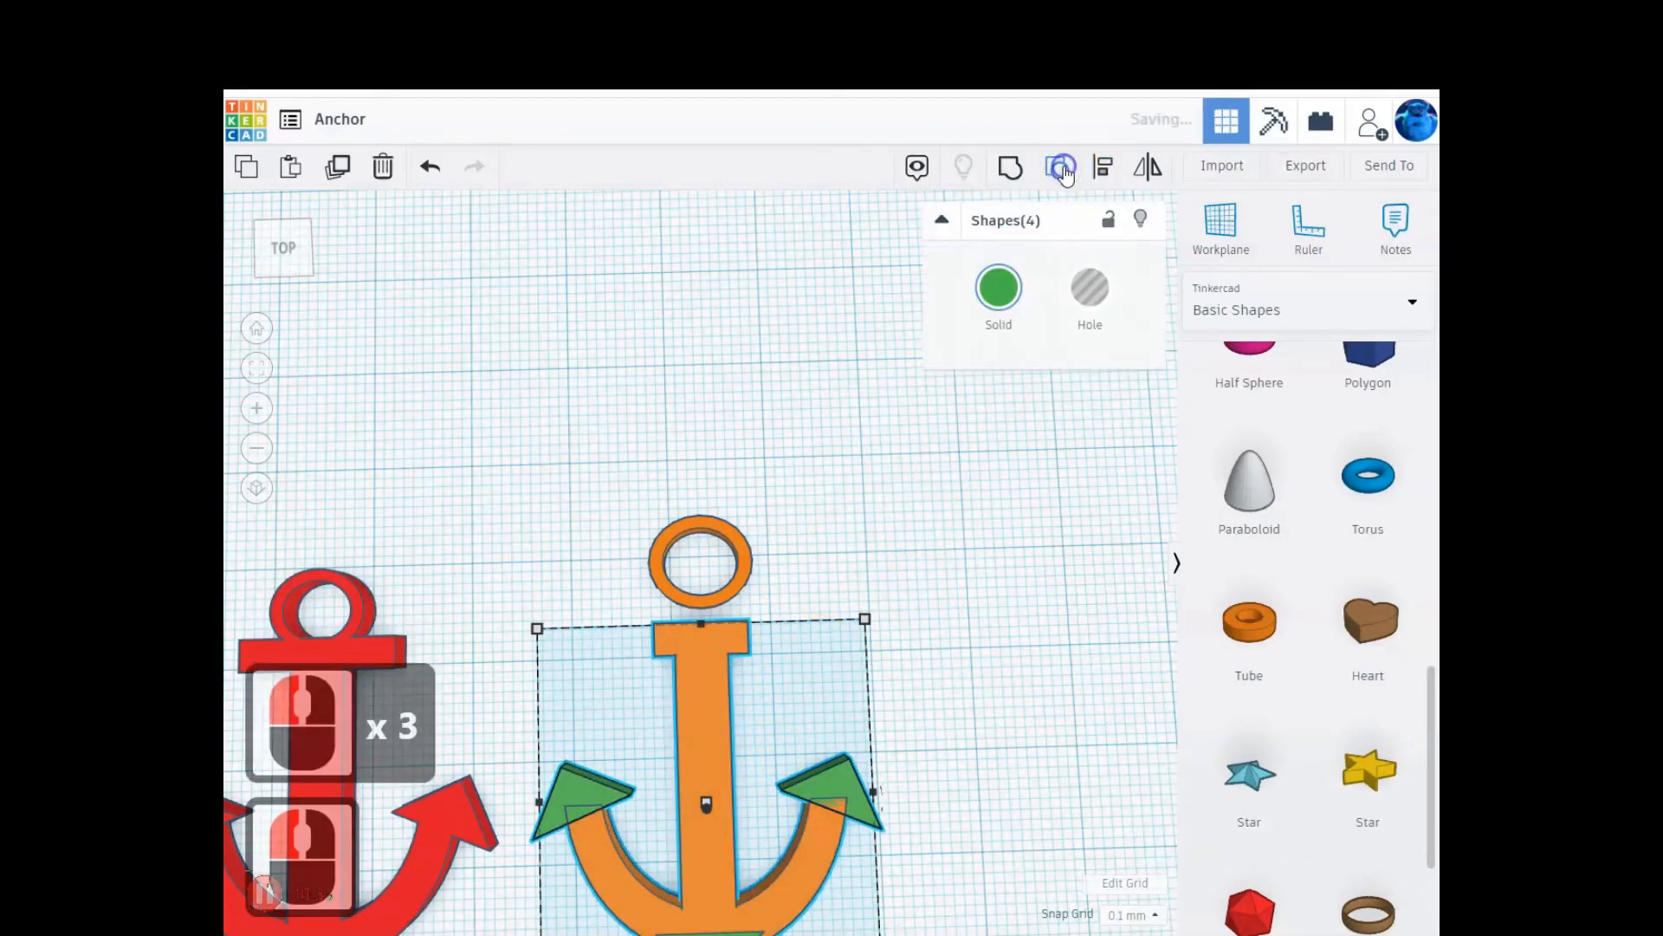
{"action": "left_click", "coordinate": [1062, 170]}
{"action": "left_click", "coordinate": [917, 648]}
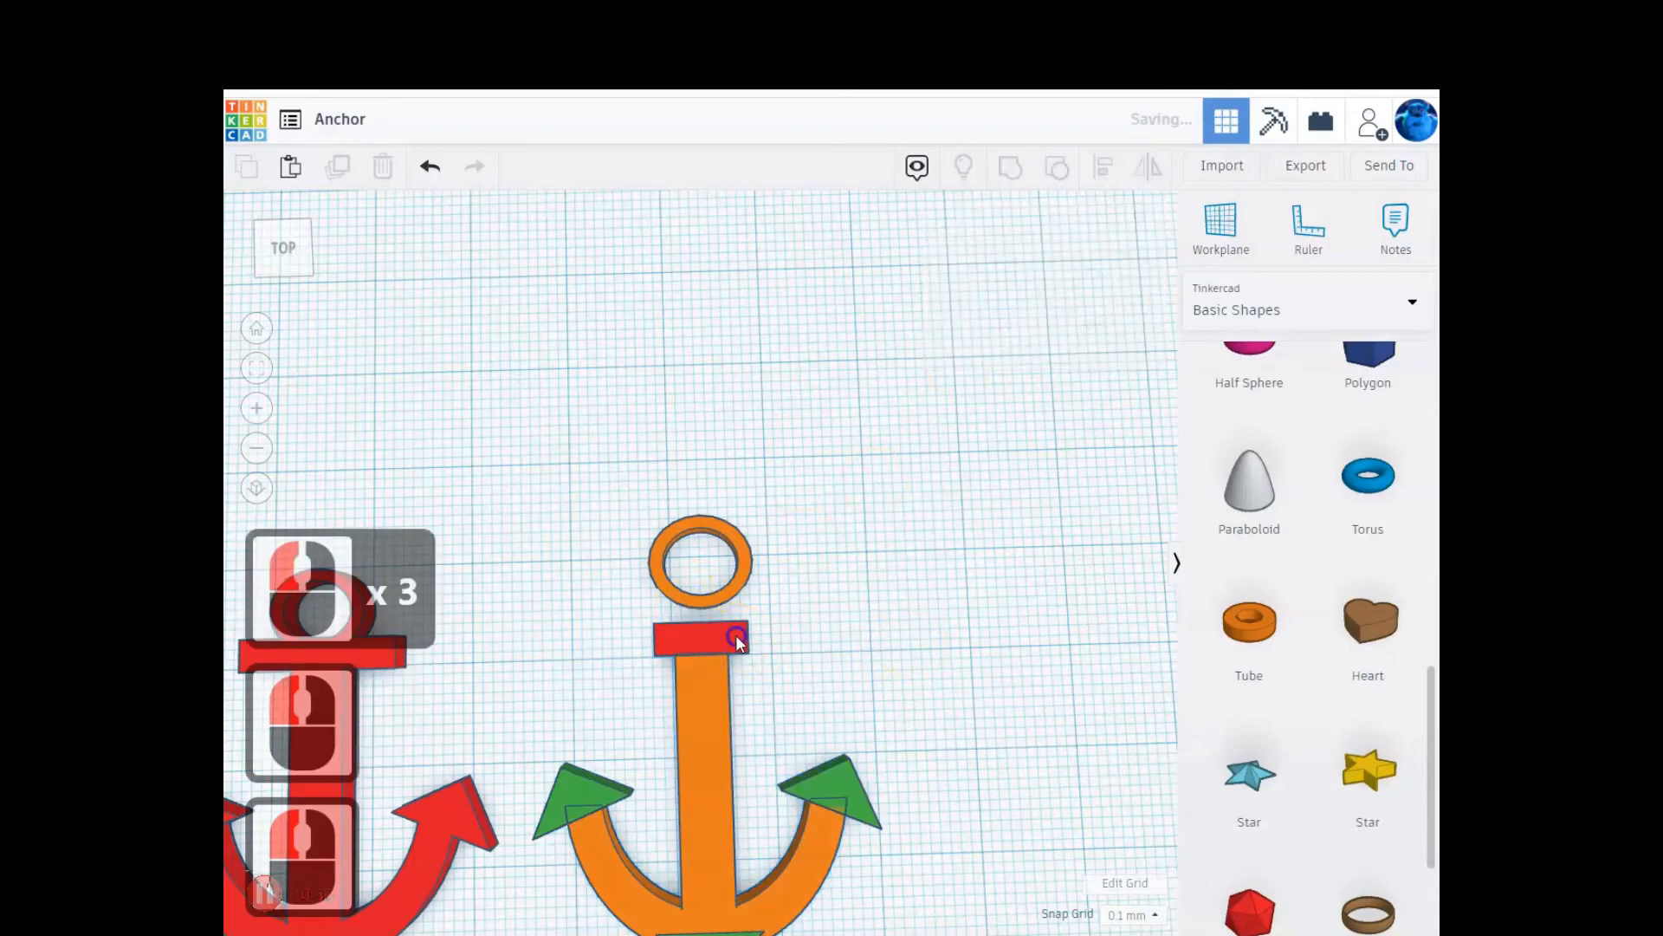
- Set the width of the red crossbar box on top of the orange shaft to 15 mm
{"action": "left_click", "coordinate": [735, 638]}
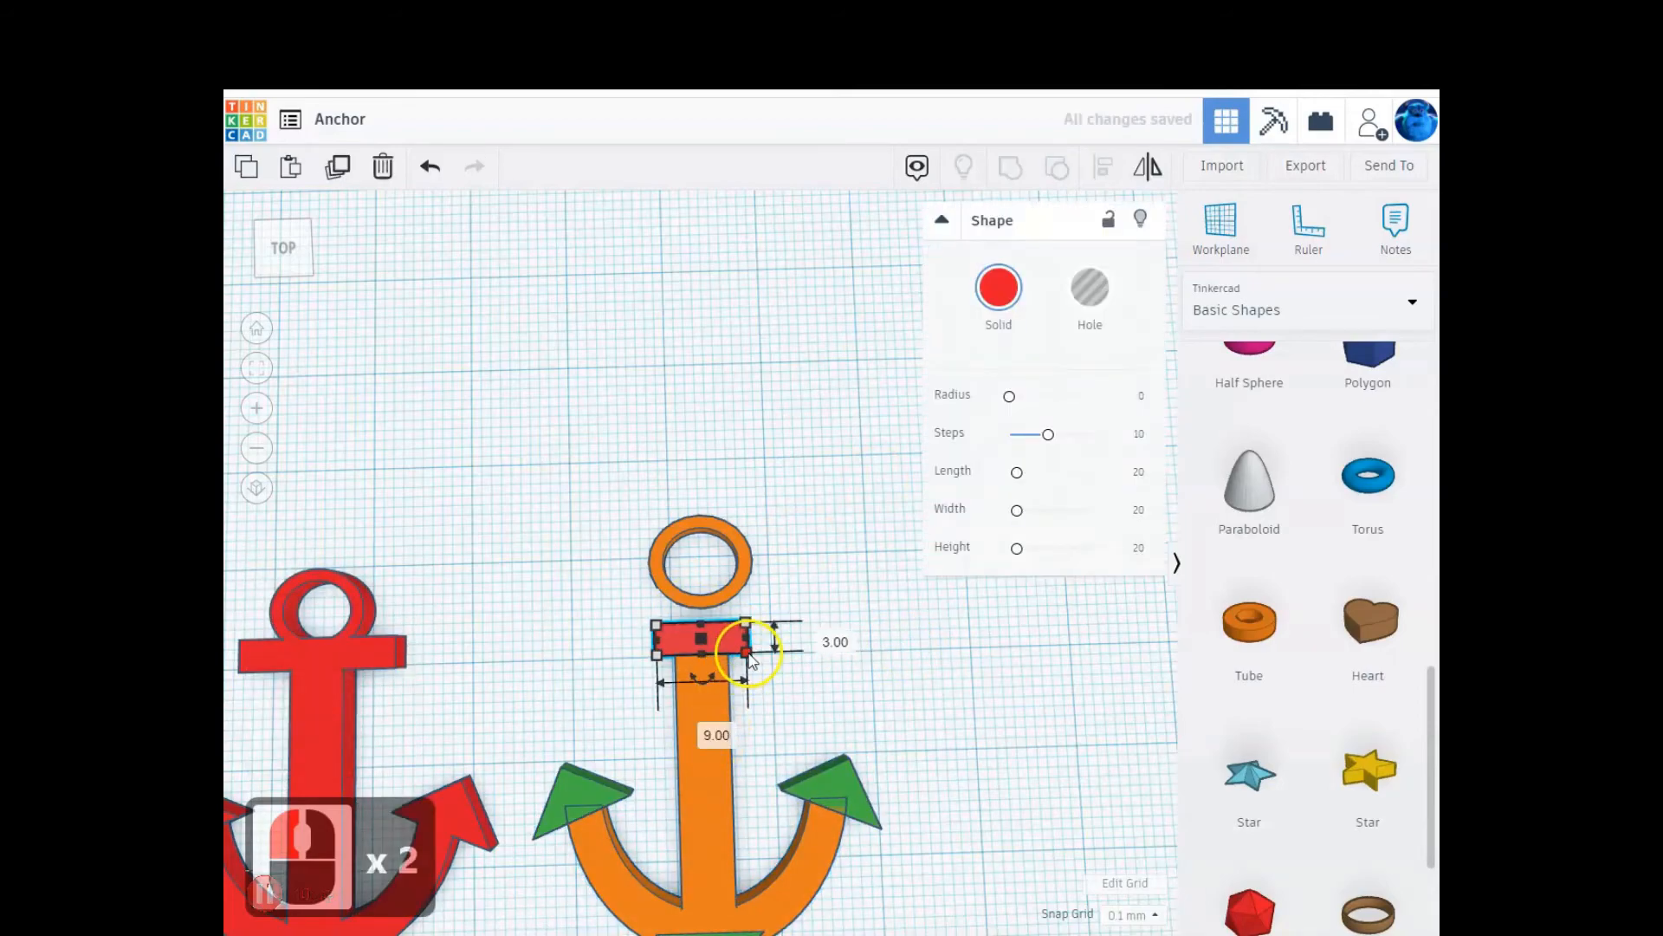
{"action": "left_click", "coordinate": [748, 653]}
{"action": "double_click", "coordinate": [704, 728]}
{"action": "type", "text": "15"}
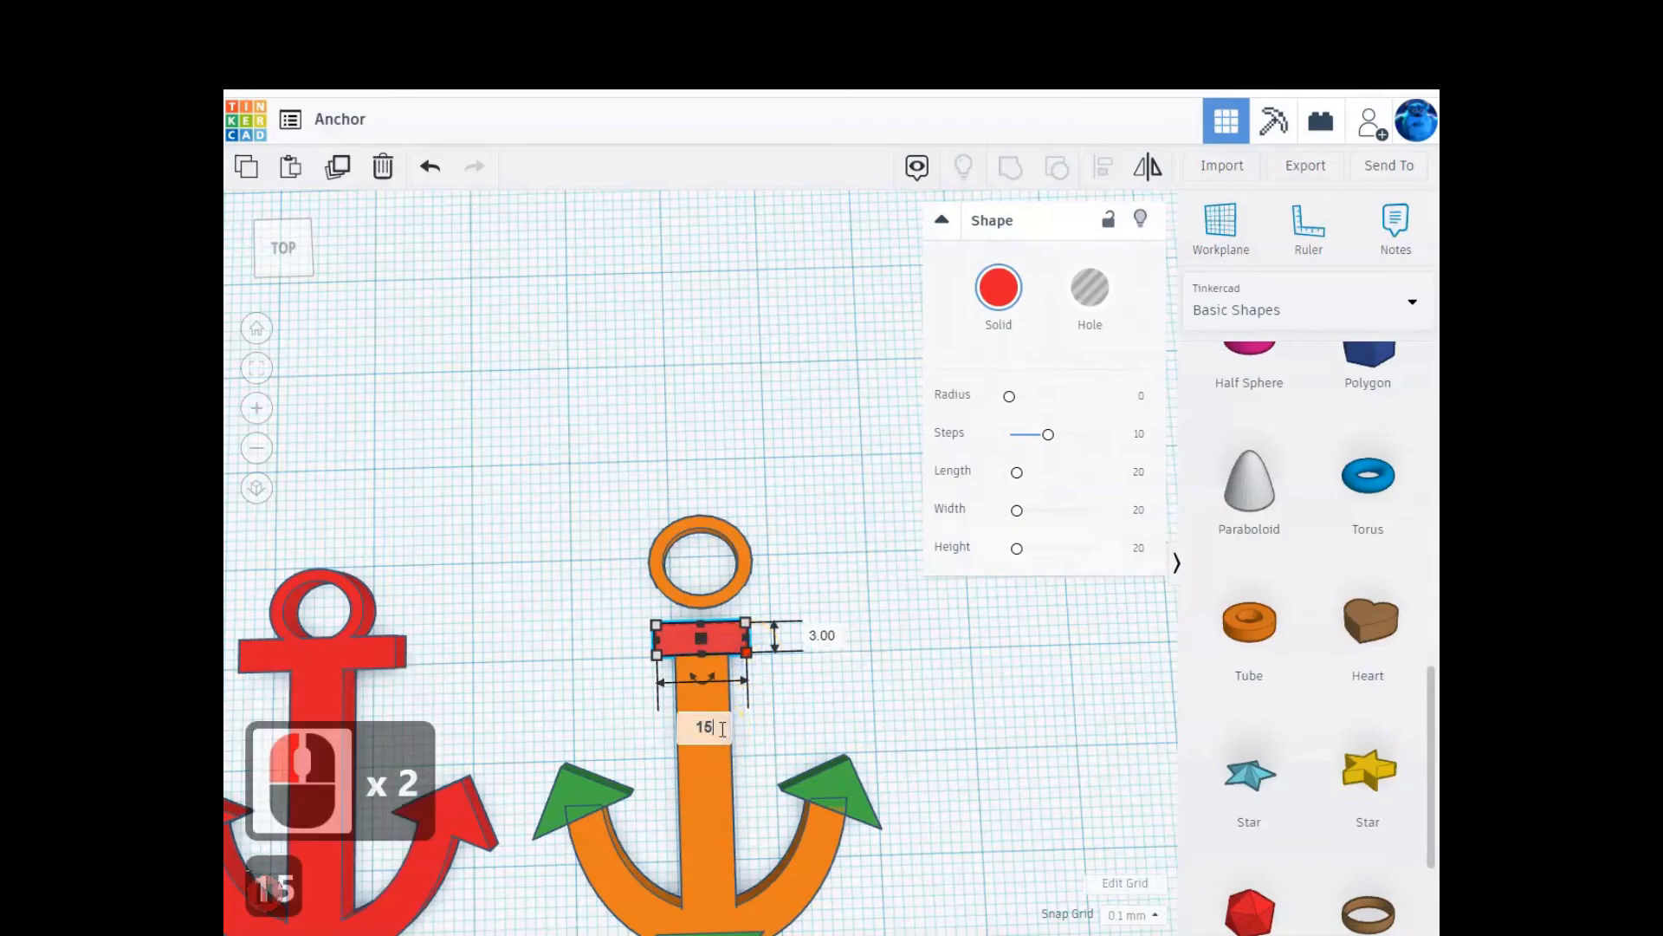
{"action": "key", "text": "Return"}
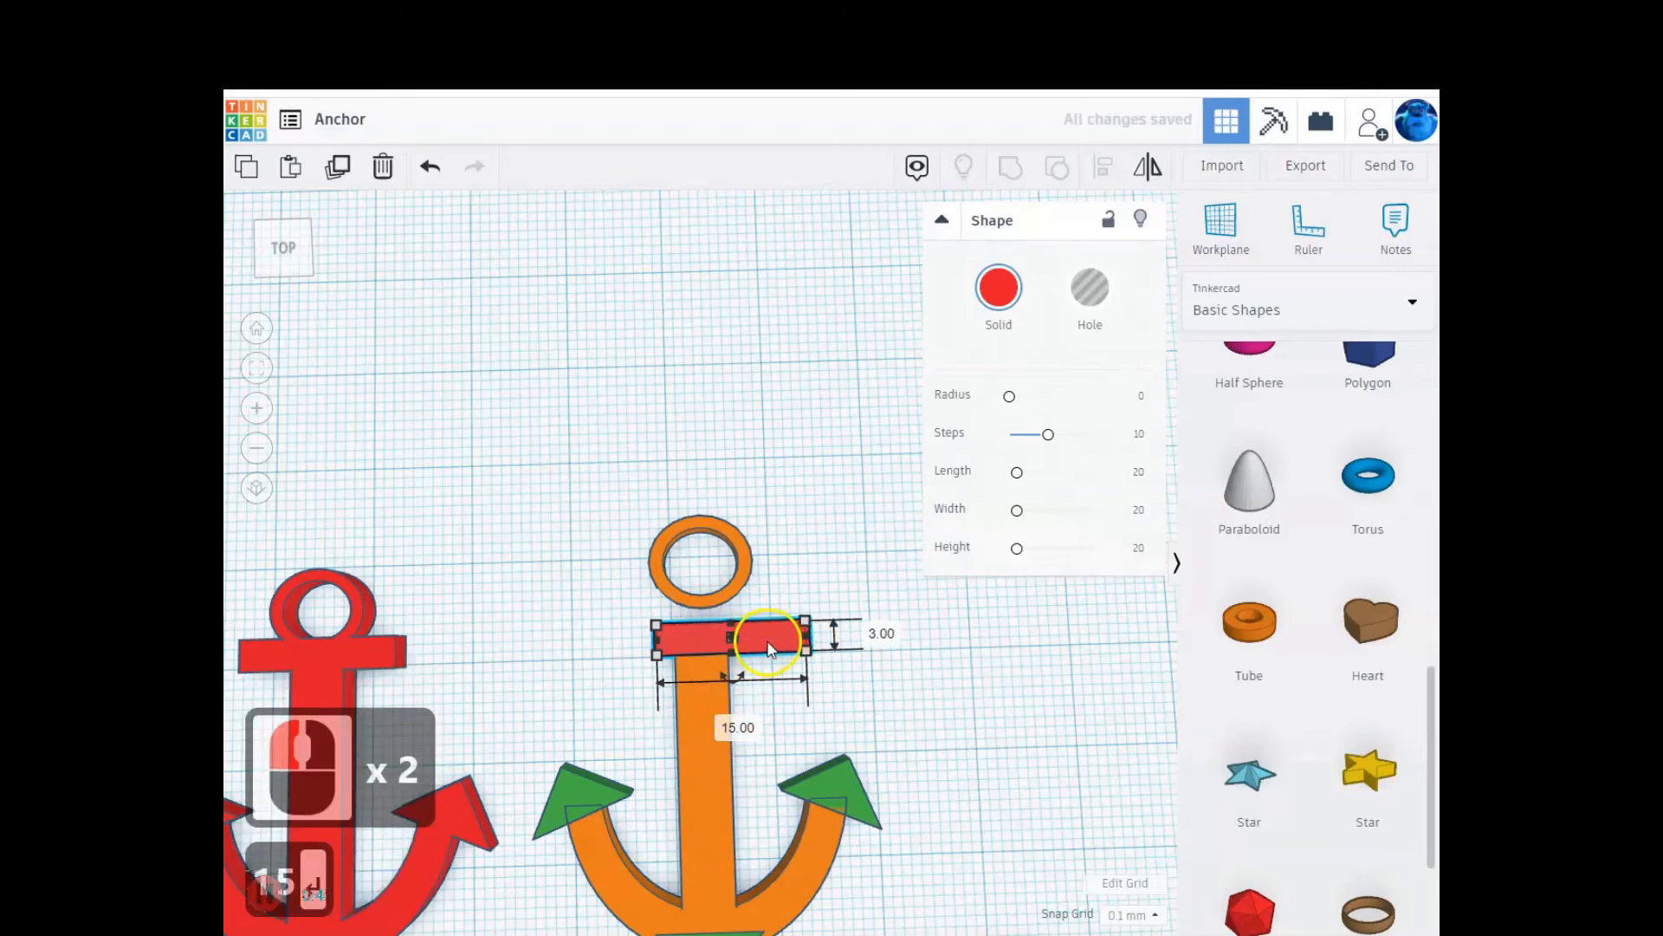
- Nudge the widened red crossbar about 2.7 mm left so it is centred over the orange shaft
{"action": "key", "text": "Left"}
{"action": "key", "text": "Left"}
{"action": "key", "text": "Left"}
{"action": "key", "text": "Left"}
{"action": "key", "text": "Left"}
{"action": "key", "text": "Left"}
{"action": "key", "text": "Left"}
{"action": "key", "text": "Left"}
{"action": "key", "text": "Left"}
{"action": "key", "text": "Left"}
{"action": "key", "text": "Left"}
{"action": "key", "text": "Left"}
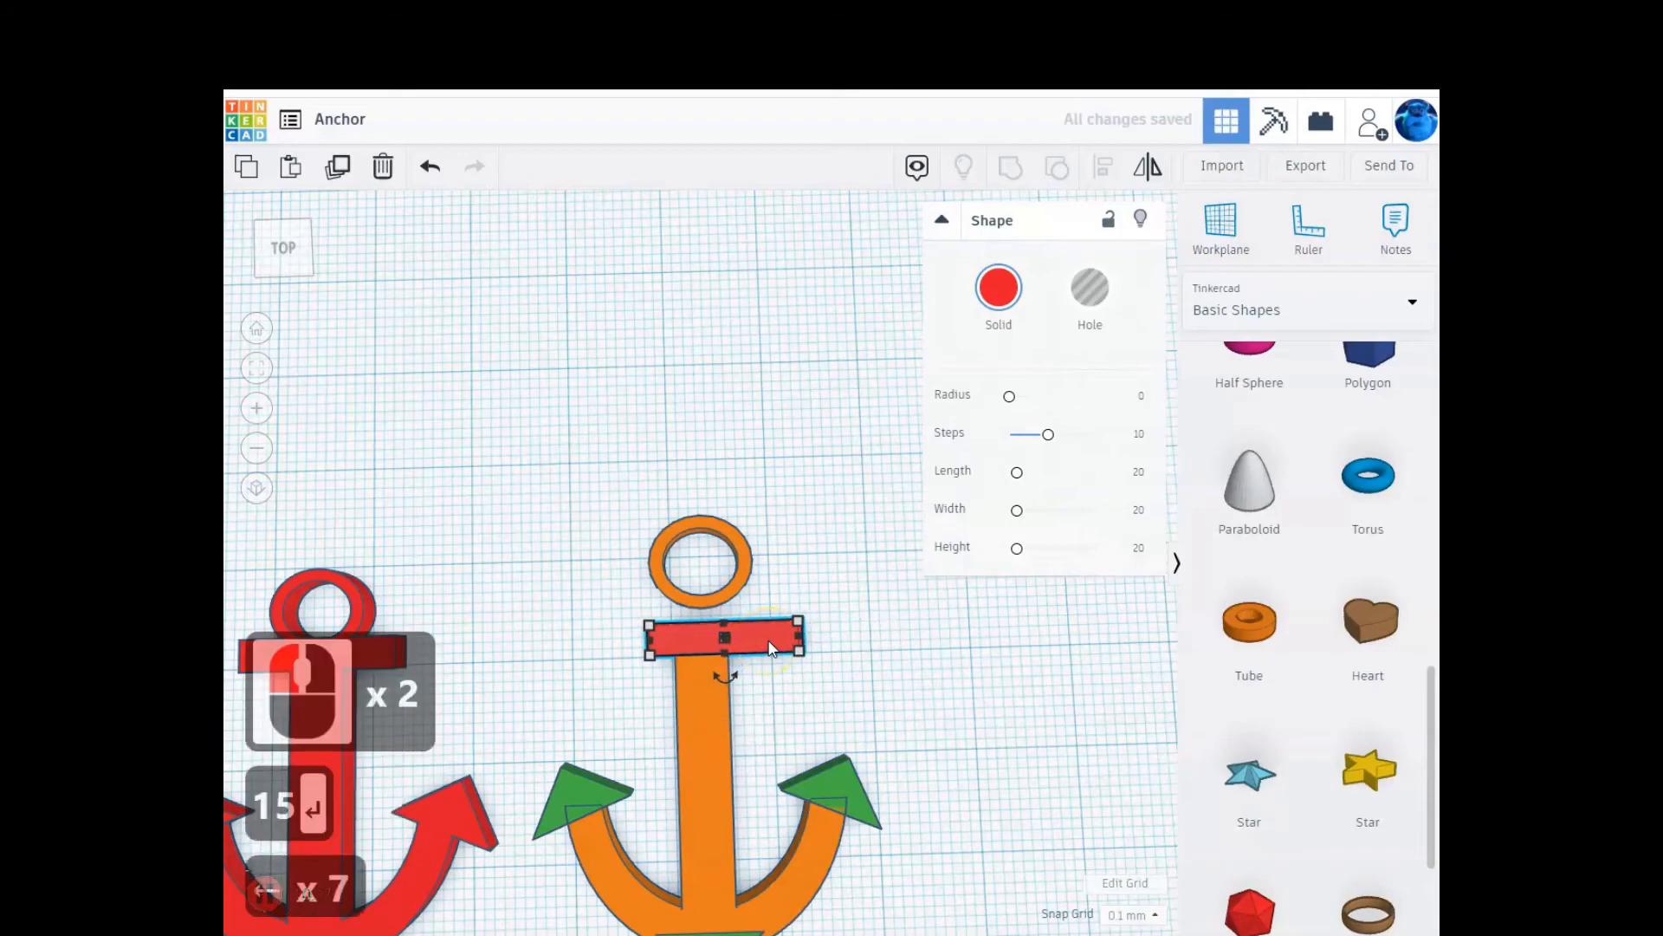
{"action": "key", "text": "Left"}
{"action": "key", "text": "Left"}
{"action": "key", "text": "Left"}
{"action": "key", "text": "Left"}
{"action": "key", "text": "Left"}
{"action": "key", "text": "Left"}
{"action": "key", "text": "Left"}
{"action": "key", "text": "Left"}
{"action": "key", "text": "Left"}
{"action": "key", "text": "Left"}
{"action": "key", "text": "Left"}
{"action": "key", "text": "Left"}
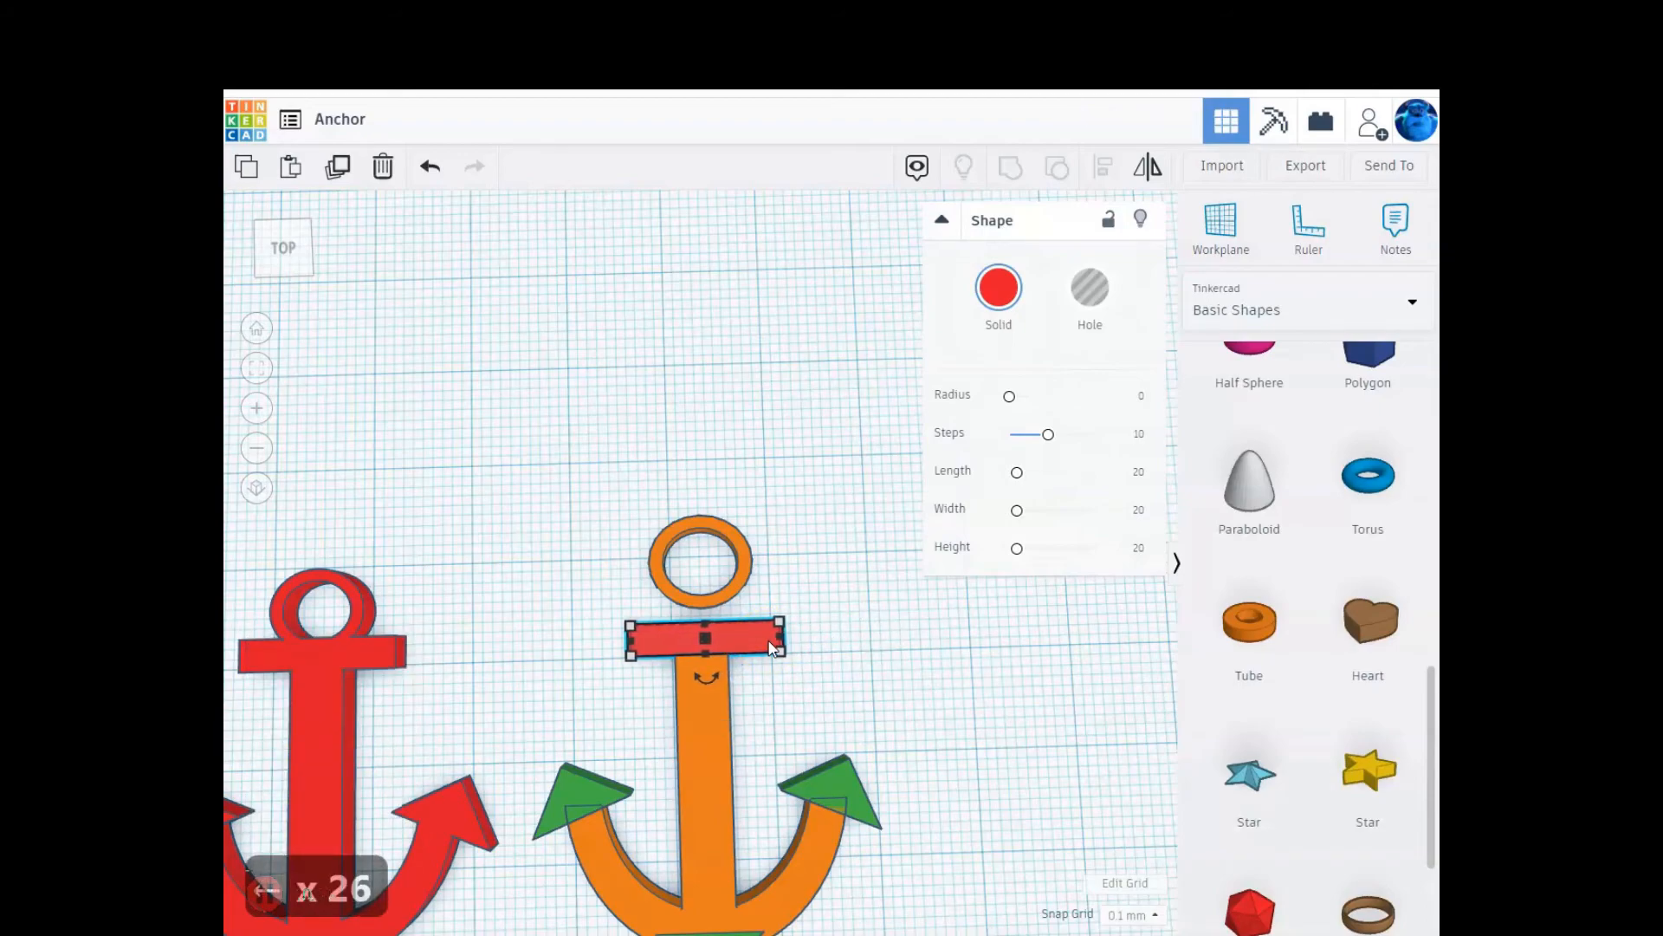
- Group the anchor's orange shaft and arms with the three green Roof points, leaving out the crossbar and Tube
{"action": "scroll", "coordinate": [943, 713], "scroll_direction": "down", "scroll_amount": 2}
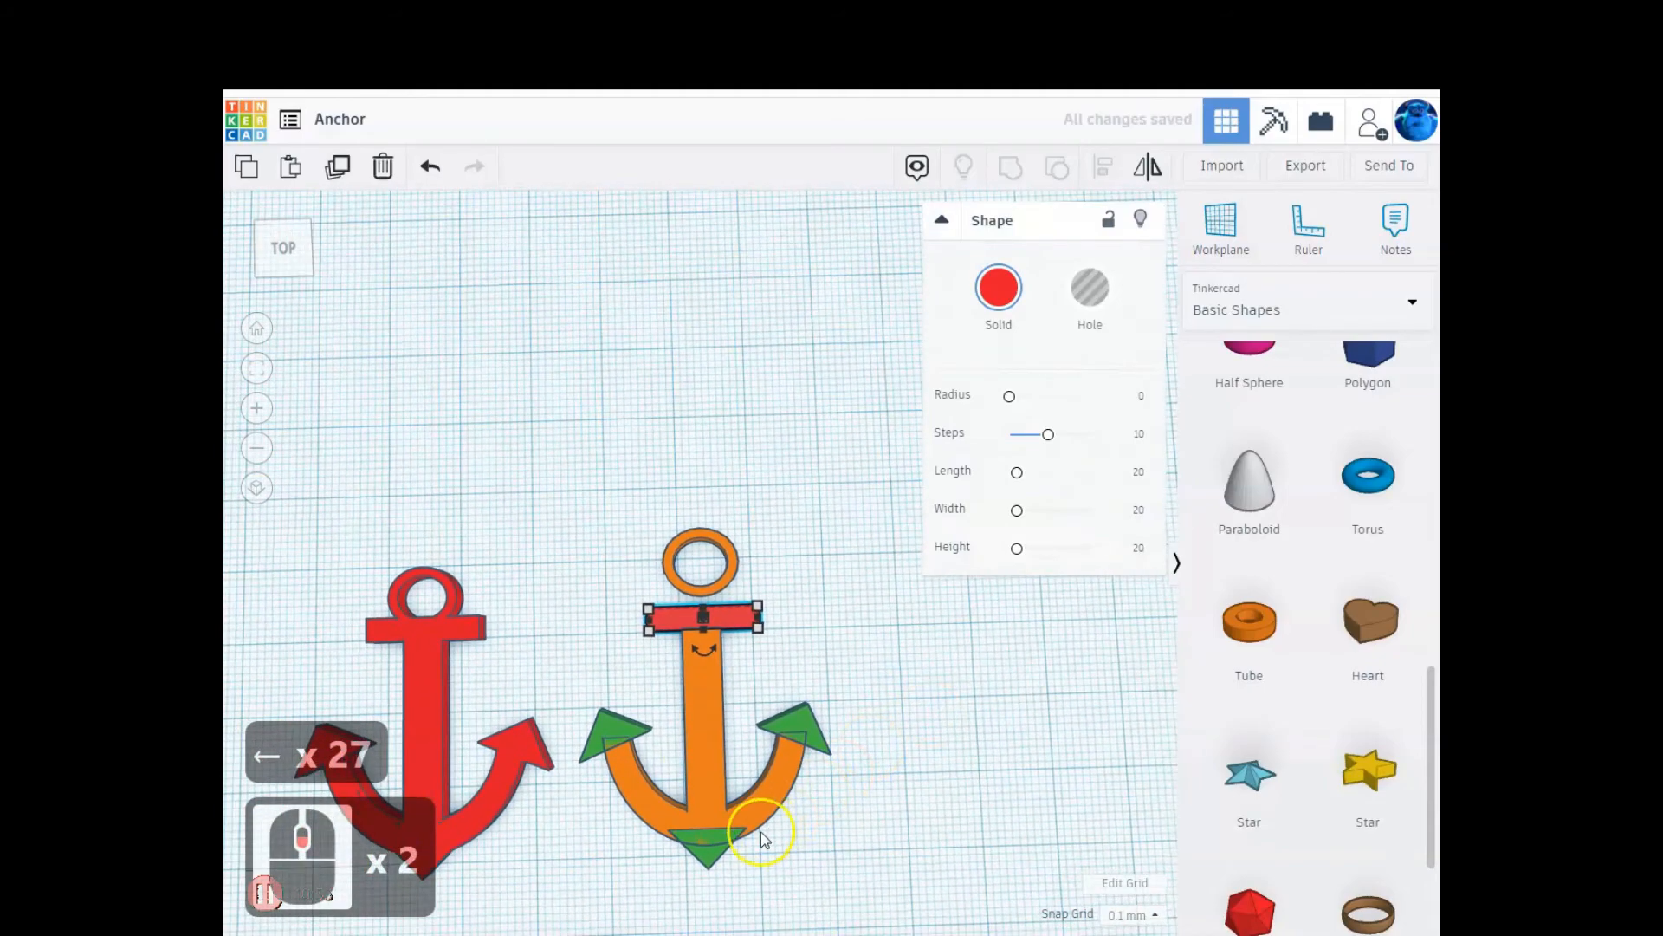
{"action": "left_click_drag", "start_coordinate": [582, 678], "coordinate": [855, 874]}
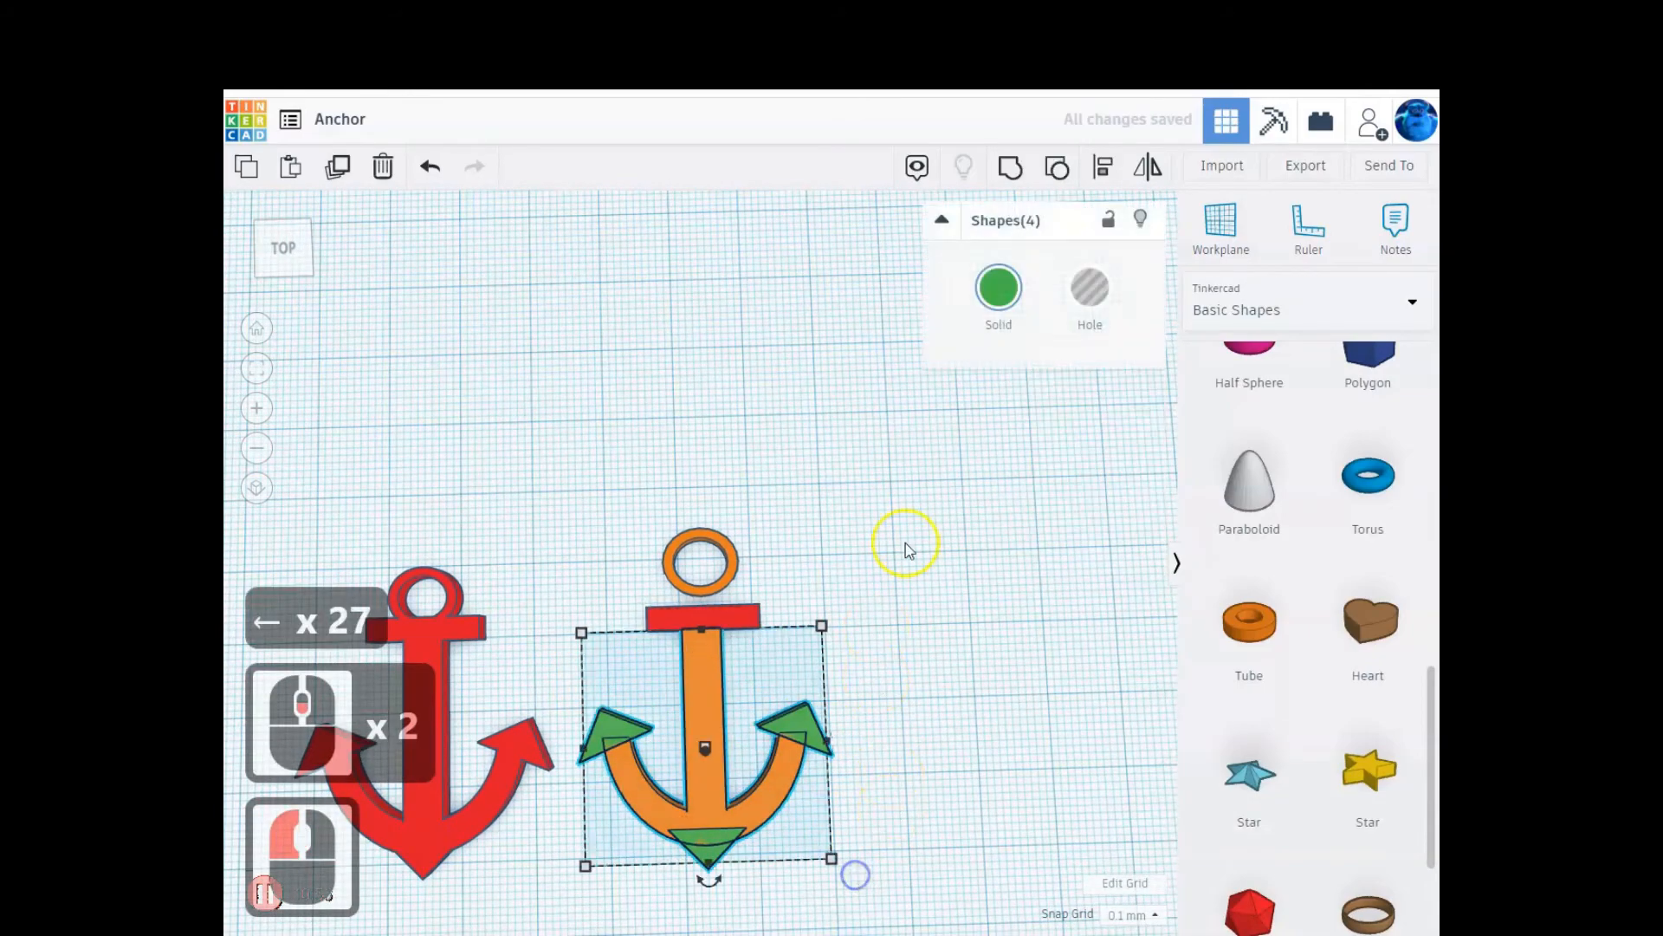
{"action": "left_click", "coordinate": [1012, 170]}
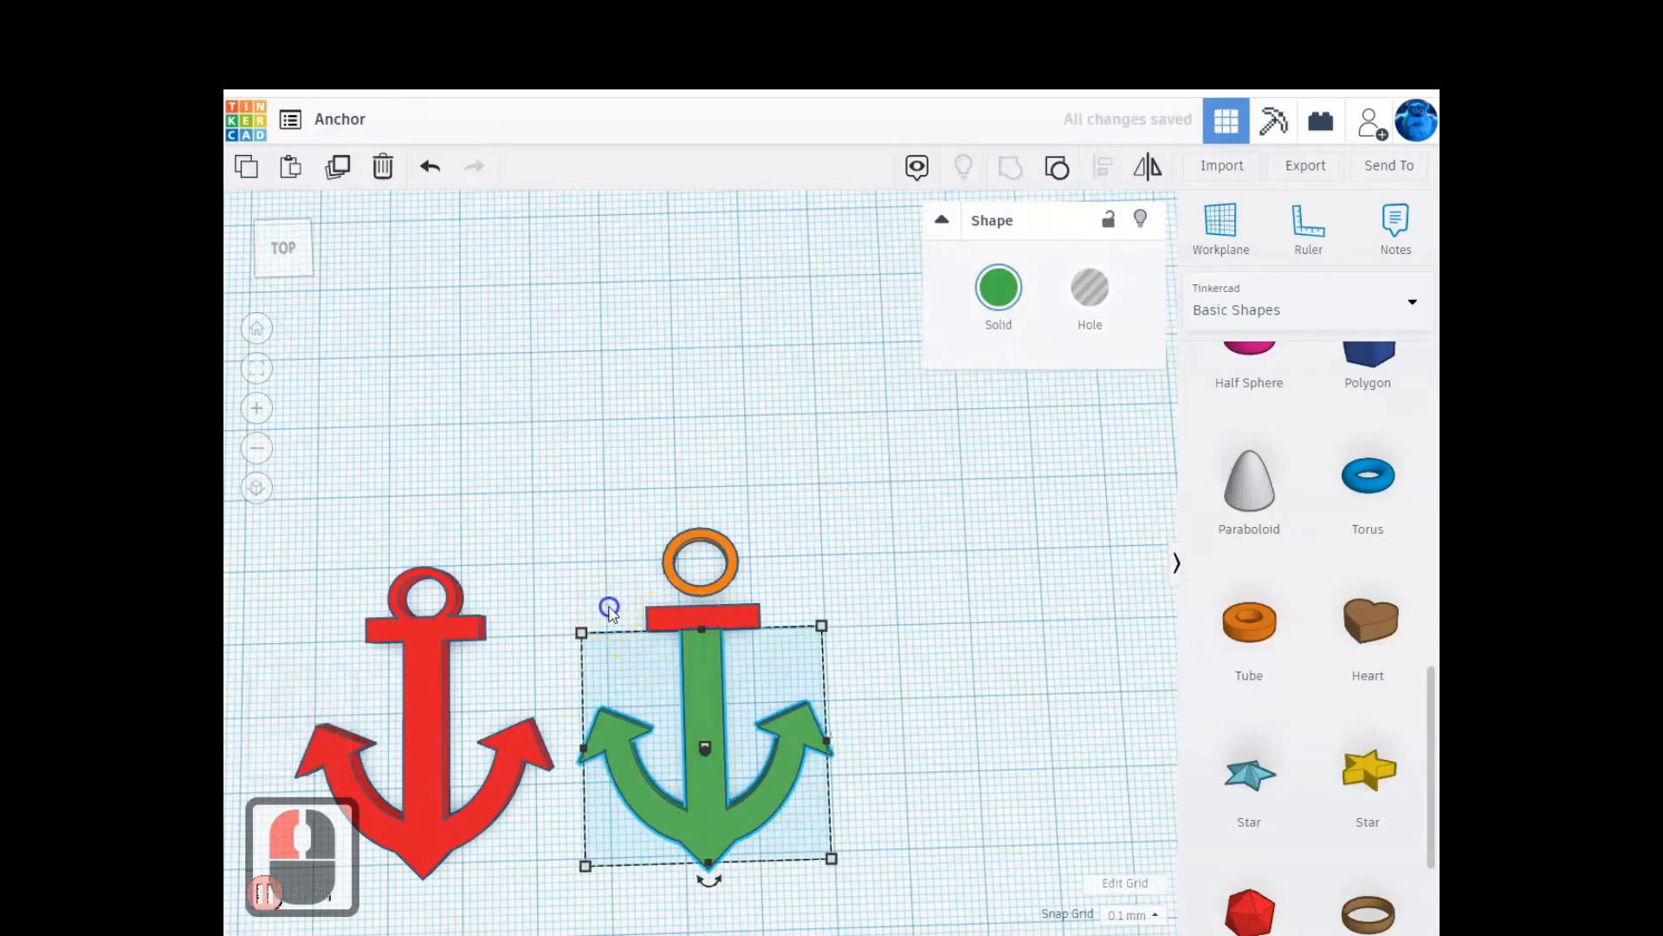
- Centre the red crossbar horizontally on the green anchor body with Align and group the two into one shape
{"action": "left_click", "coordinate": [741, 648], "text": "shift"}
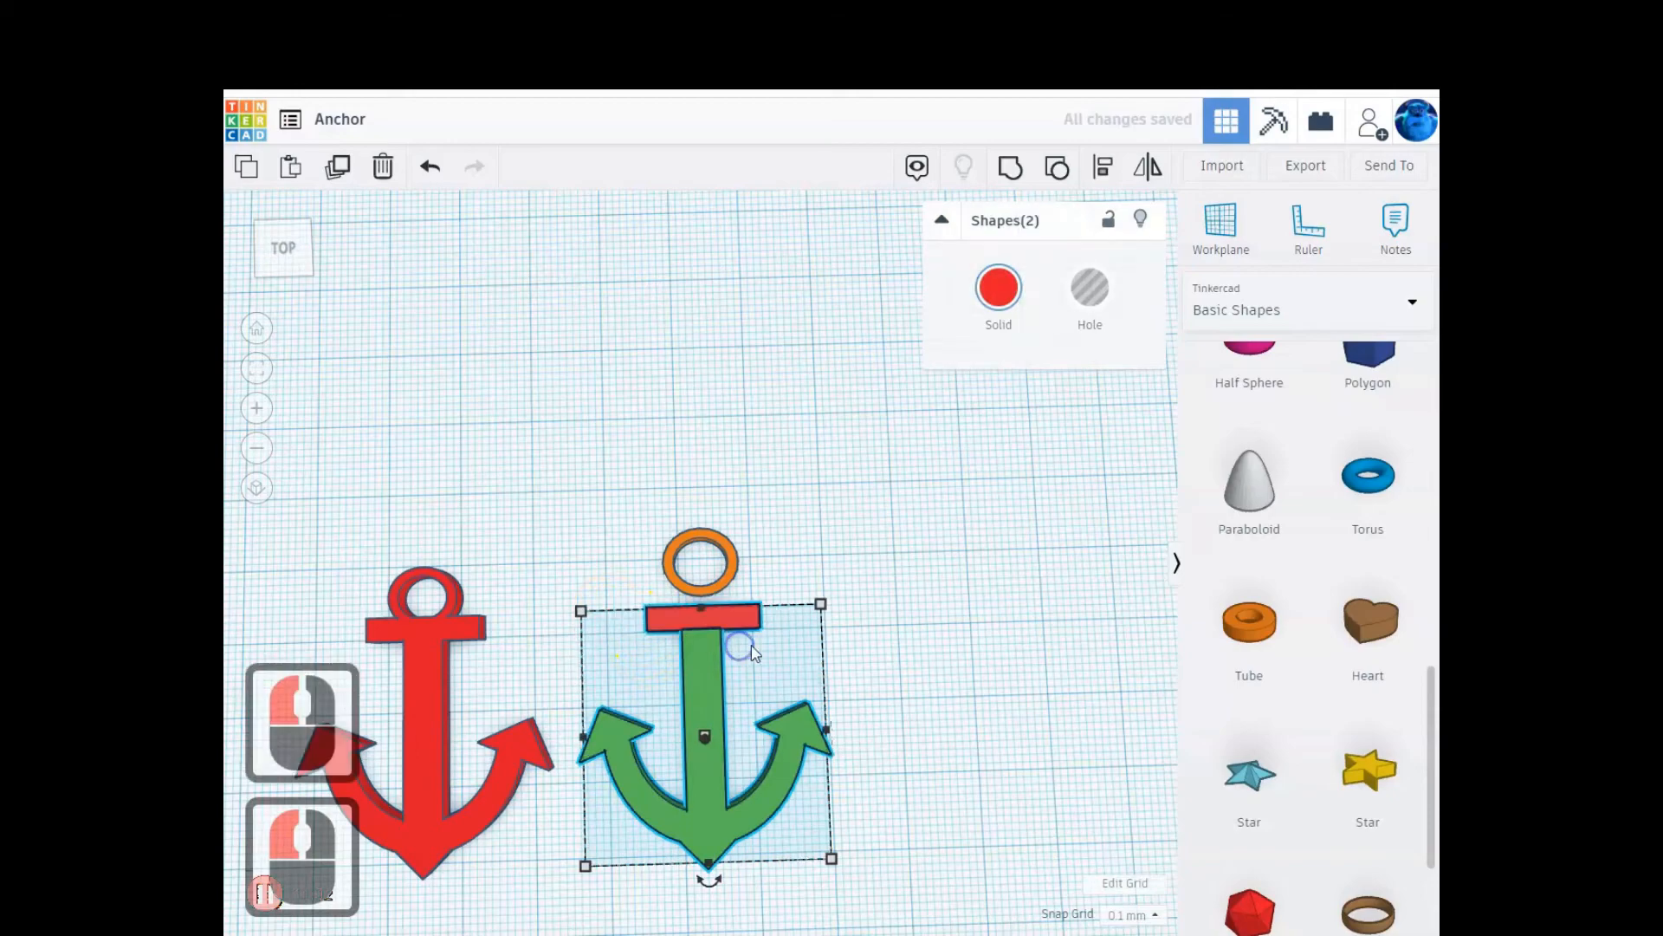
{"action": "left_click", "coordinate": [1103, 167]}
{"action": "left_click", "coordinate": [708, 888]}
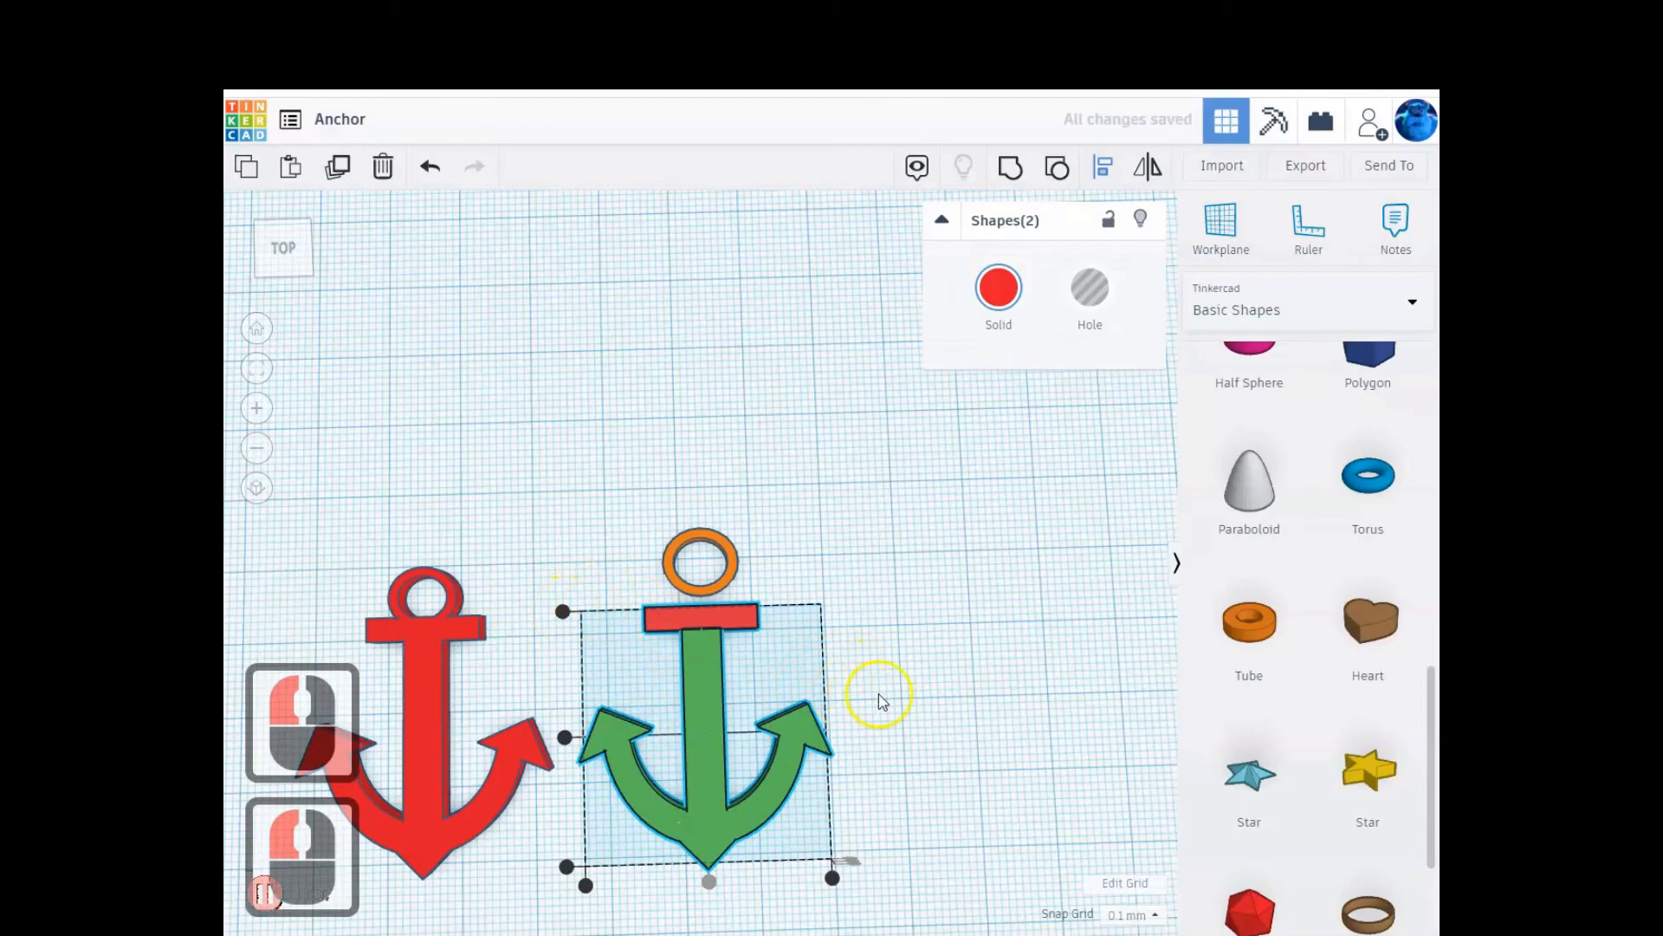
{"action": "left_click", "coordinate": [1010, 168]}
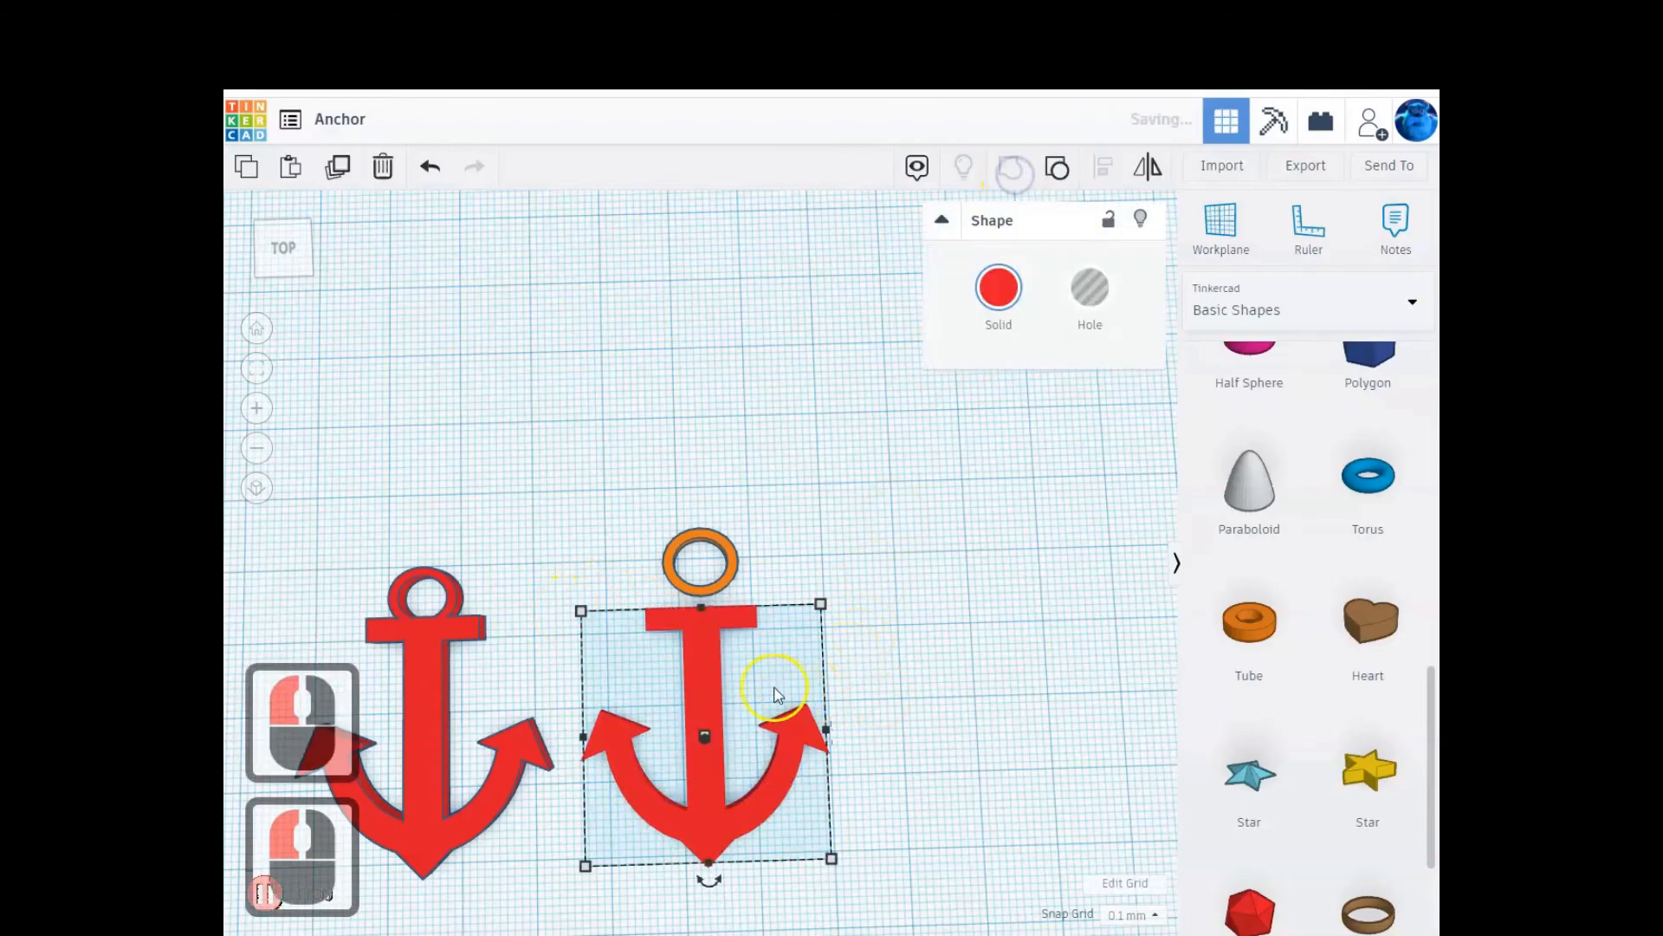
- Align the orange Tube ring with the grouped anchor on their shared horizontal centre and clear the selection
{"action": "left_click", "coordinate": [702, 539]}
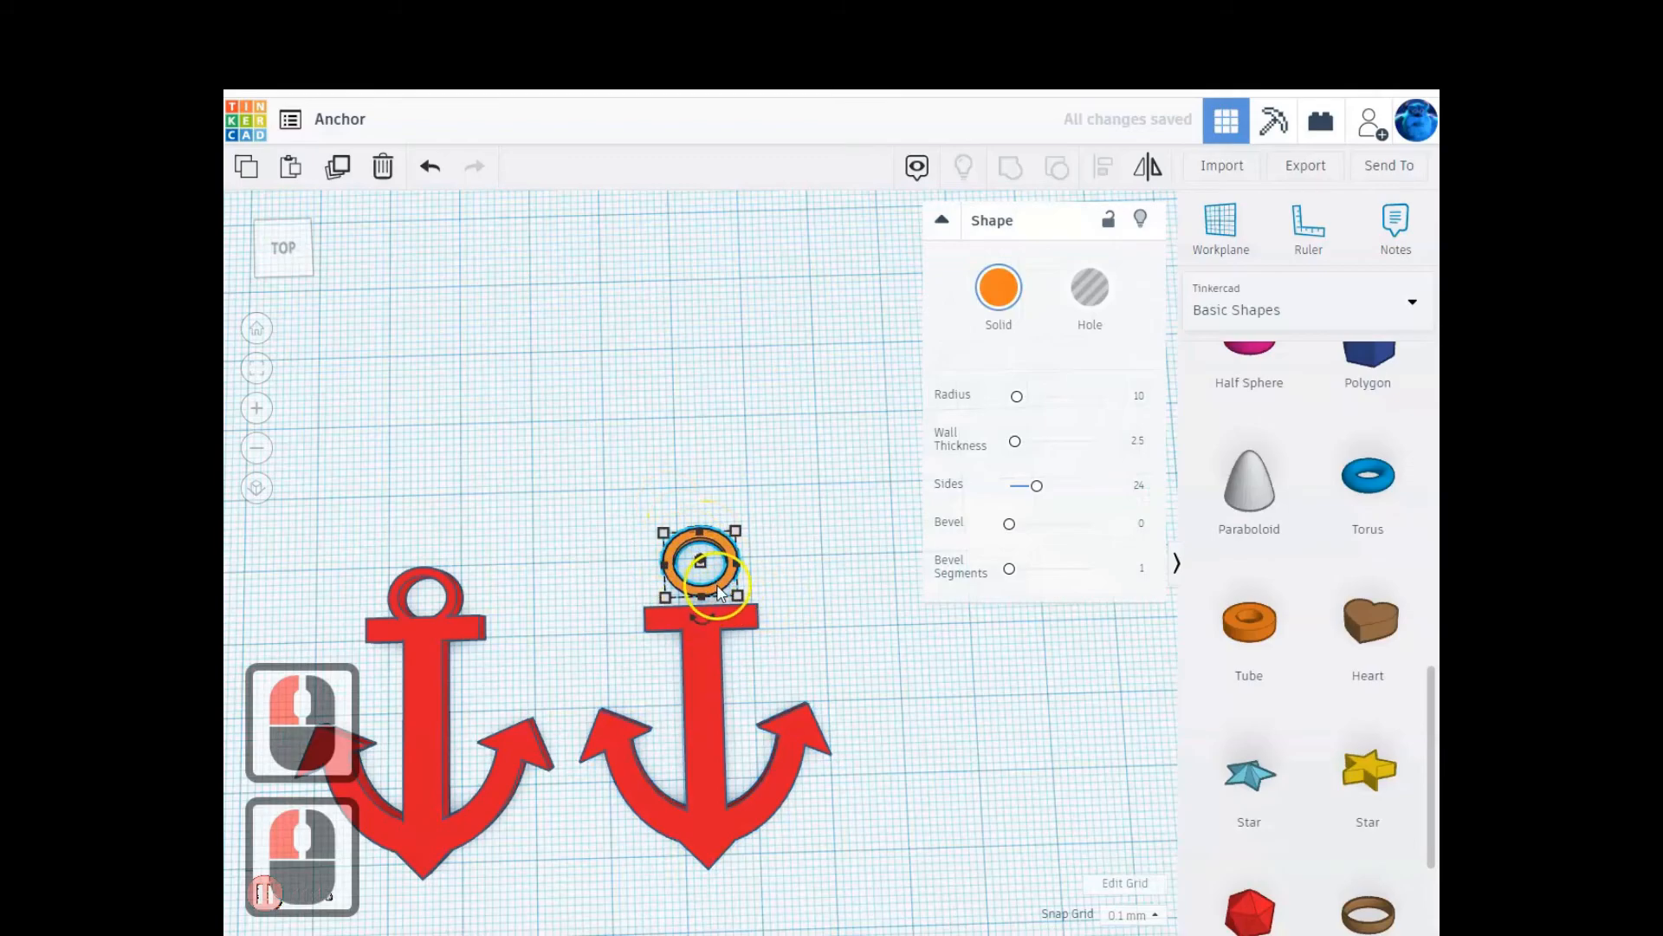
{"action": "scroll", "coordinate": [761, 683], "scroll_direction": "up", "scroll_amount": 2}
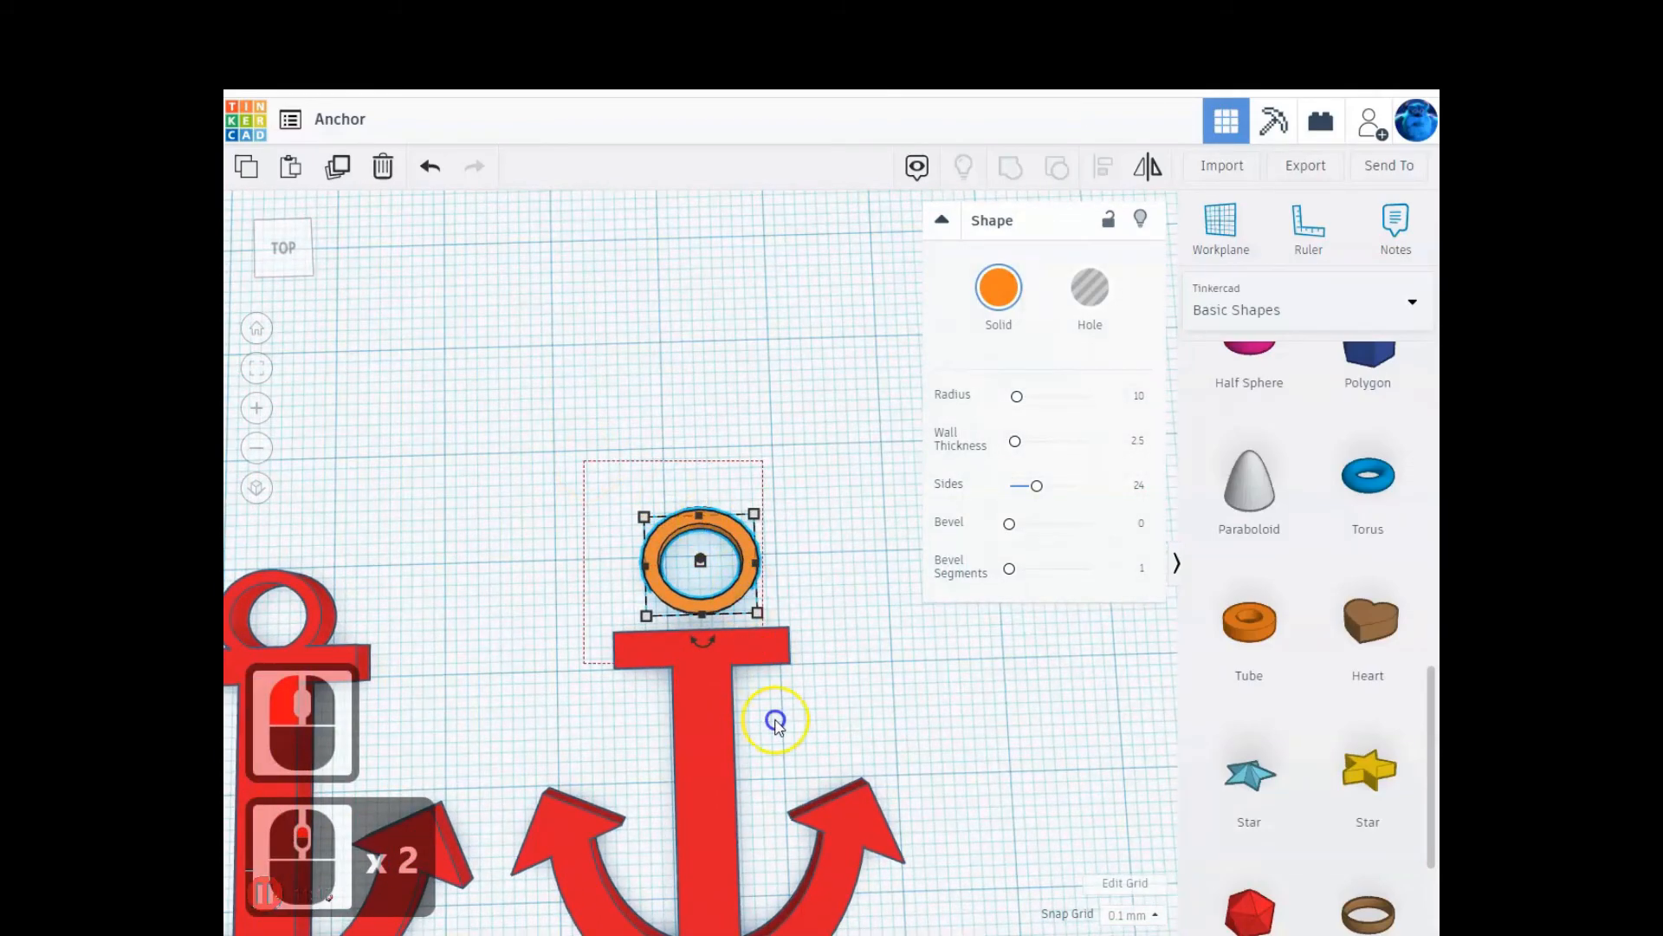
{"action": "left_click", "coordinate": [810, 776], "text": "shift"}
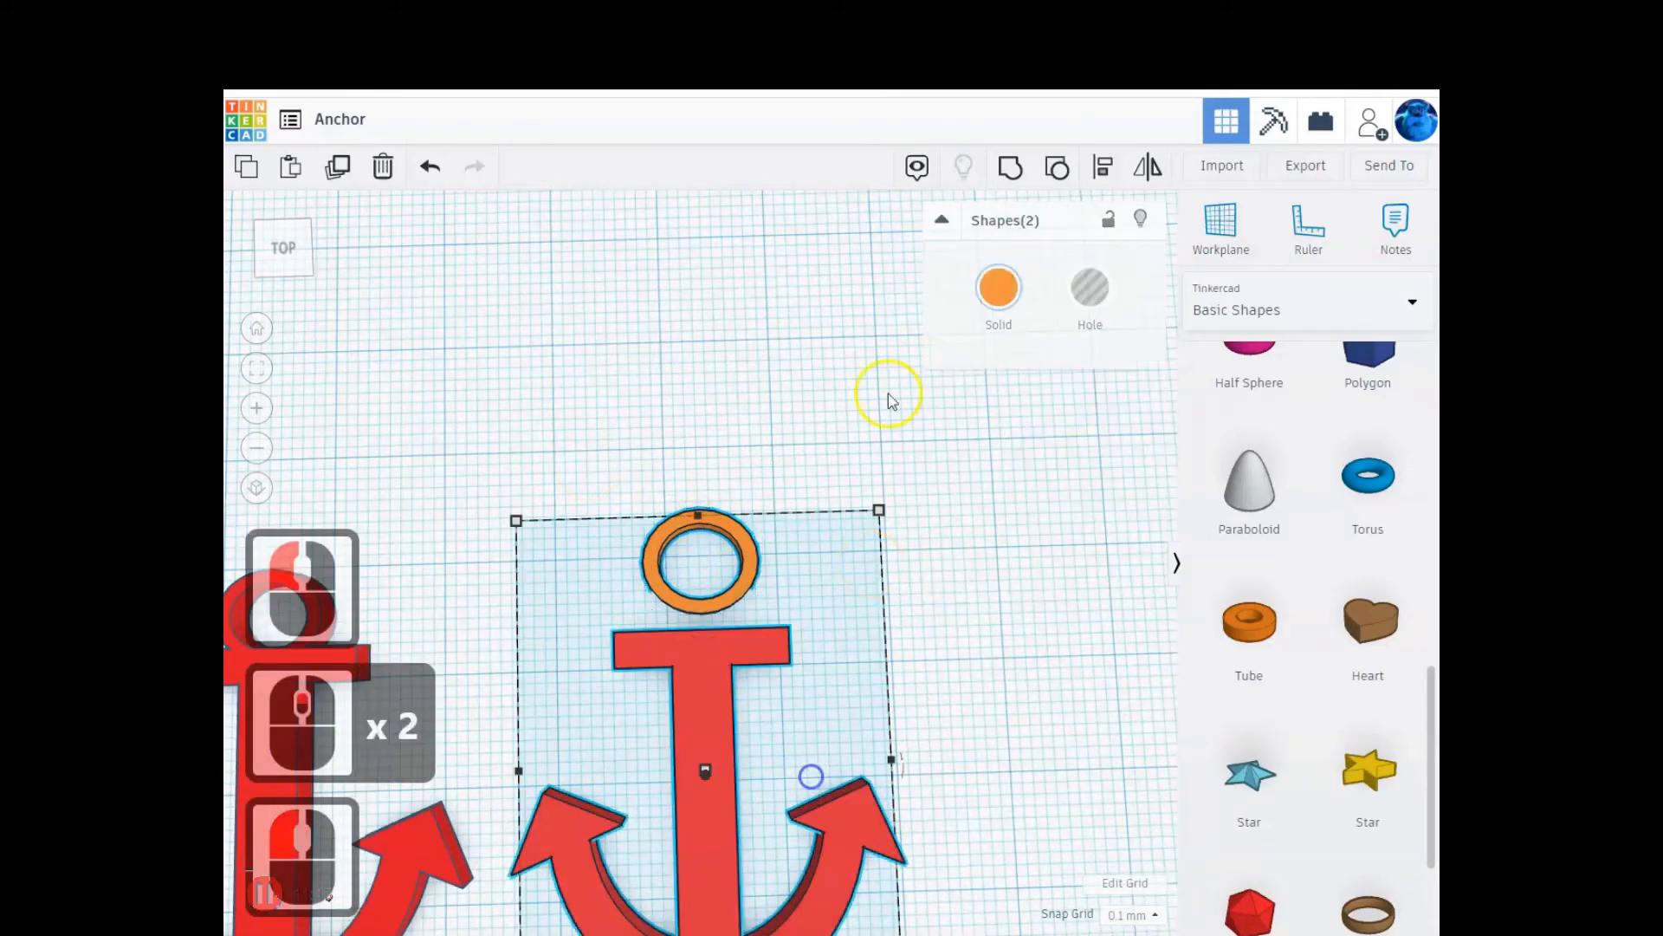
{"action": "left_click", "coordinate": [1103, 166]}
{"action": "scroll", "coordinate": [677, 646], "scroll_direction": "down", "scroll_amount": 6}
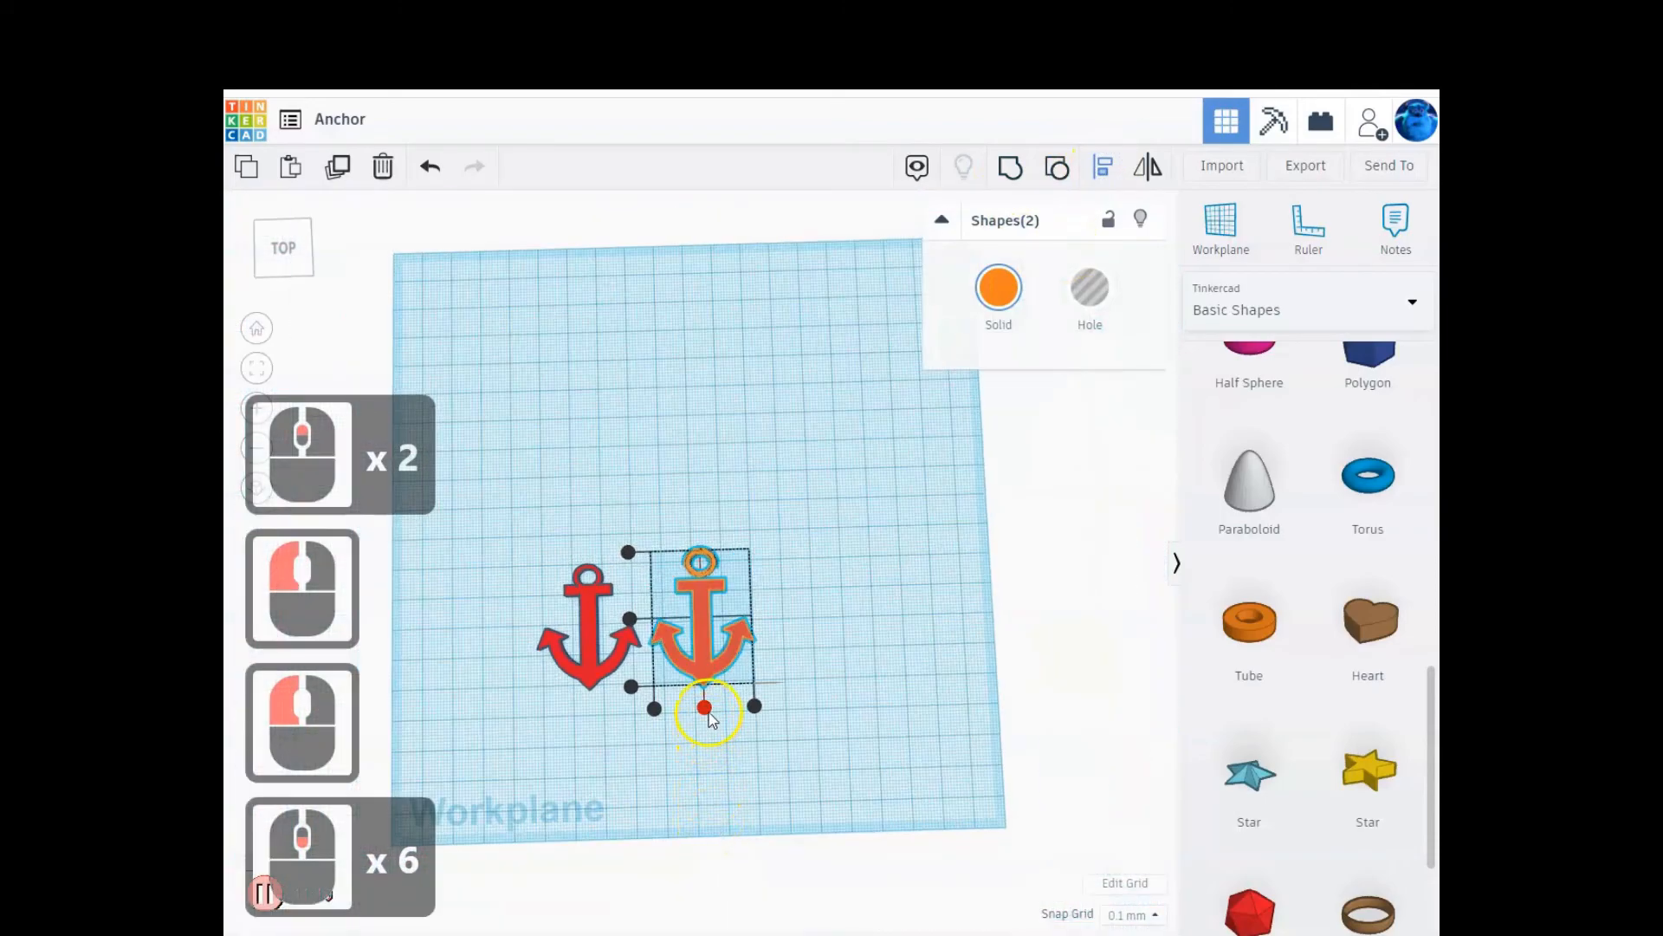
{"action": "left_click", "coordinate": [709, 712]}
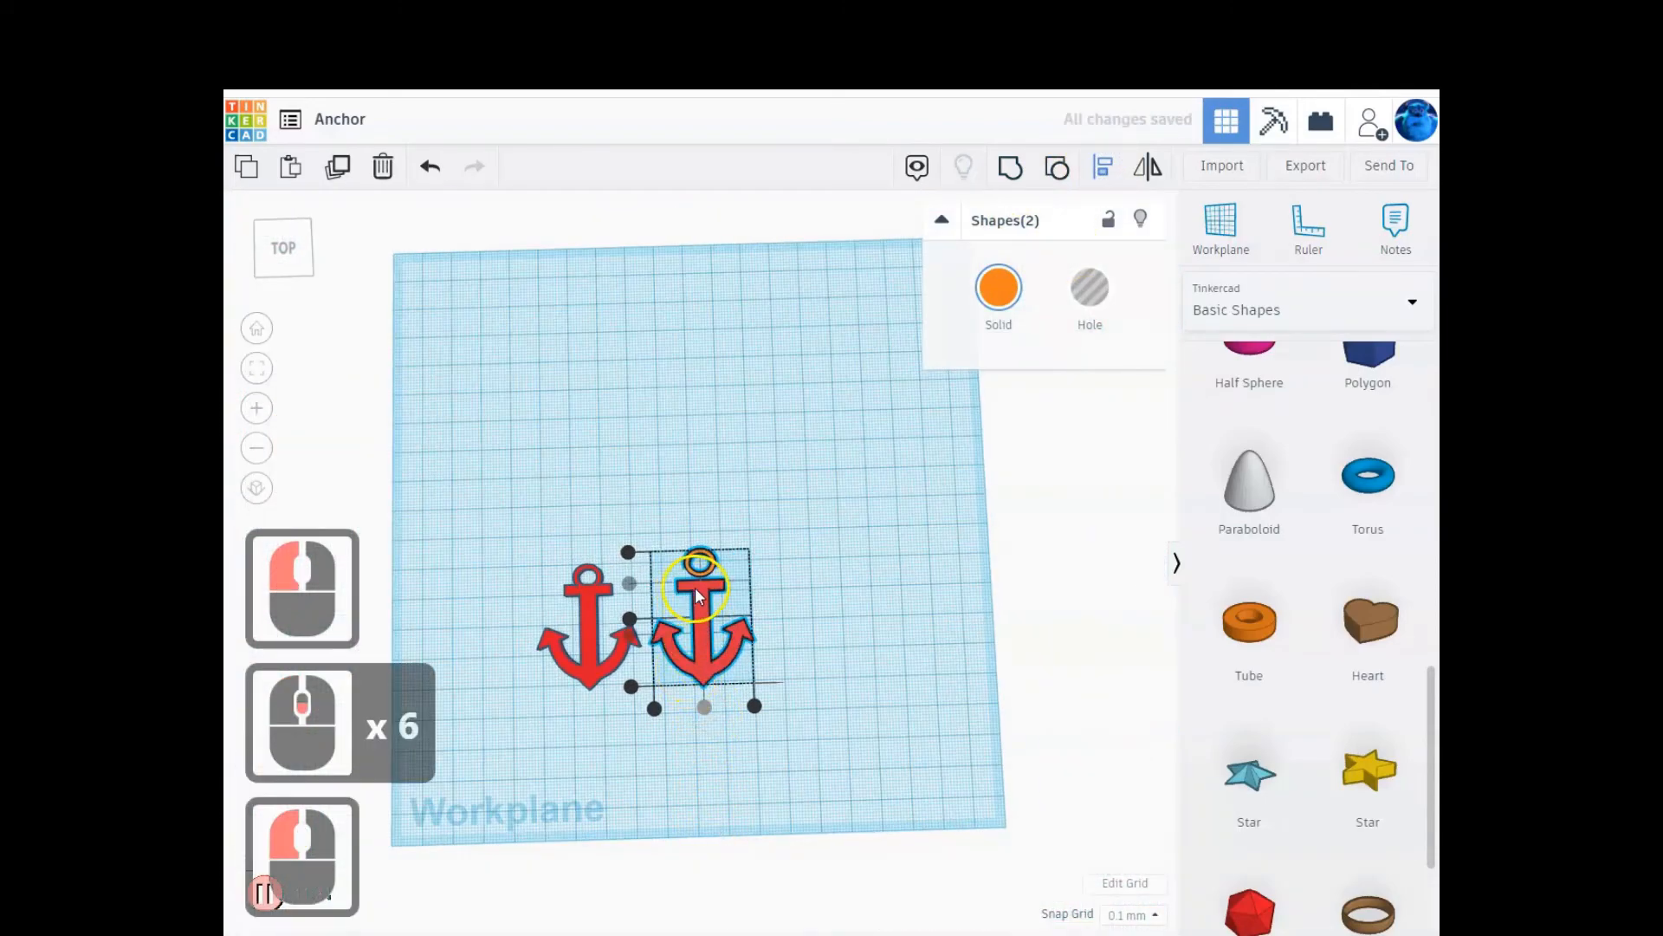
{"action": "scroll", "coordinate": [719, 658], "scroll_direction": "up", "scroll_amount": 9}
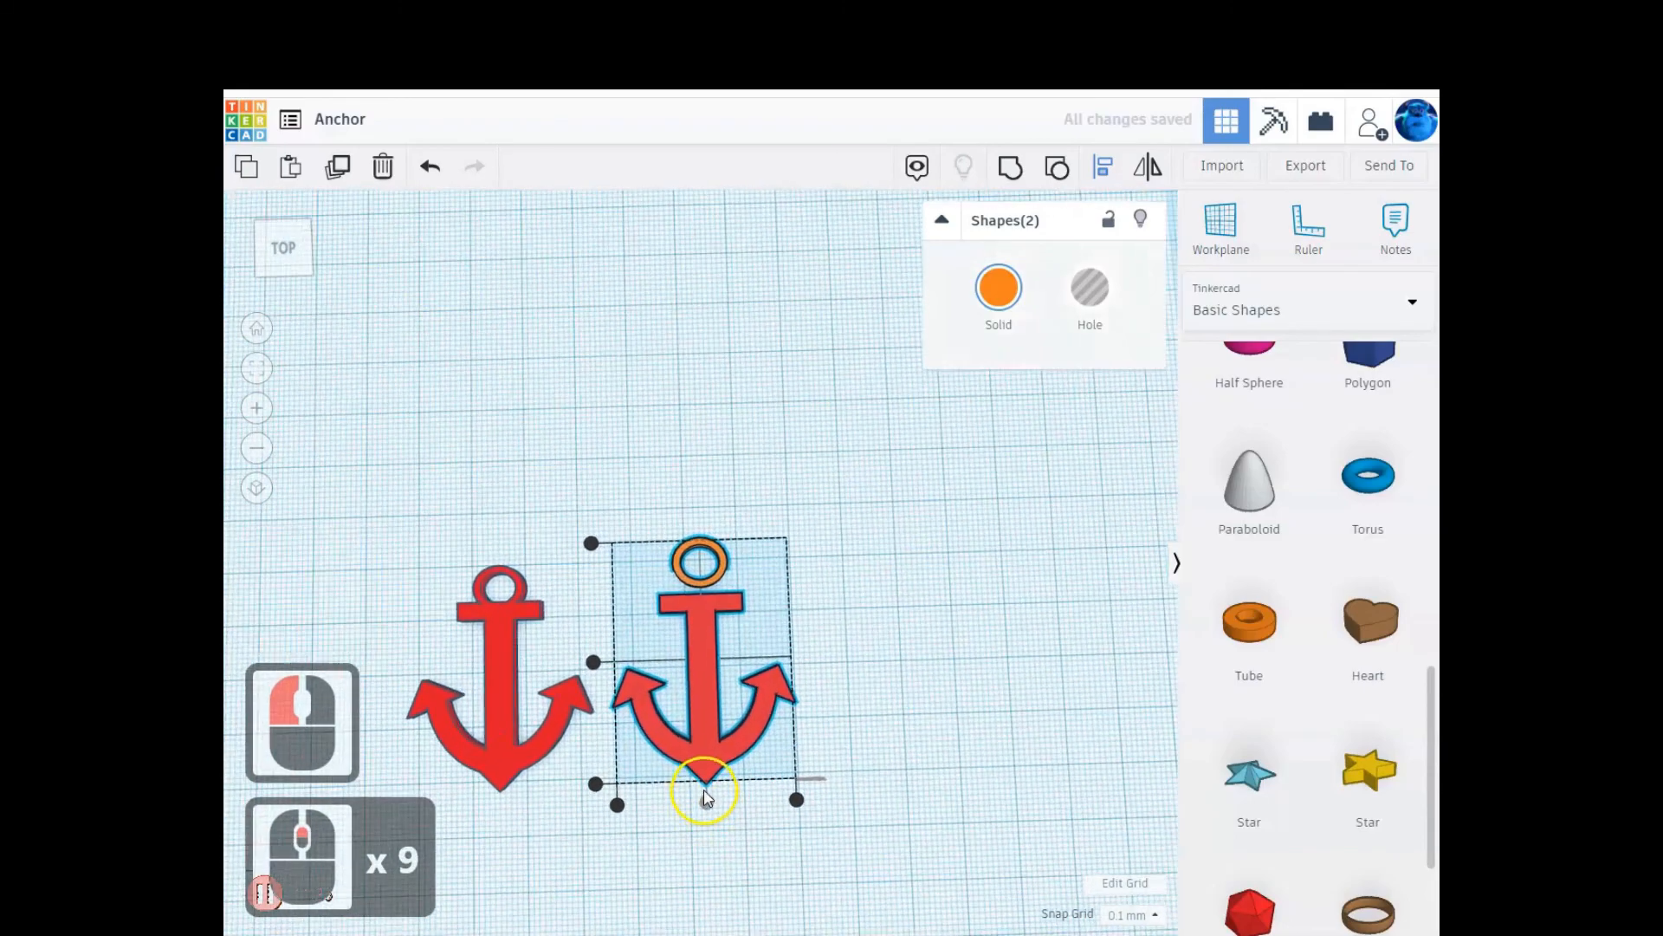
{"action": "scroll", "coordinate": [714, 804], "scroll_direction": "up", "scroll_amount": 12}
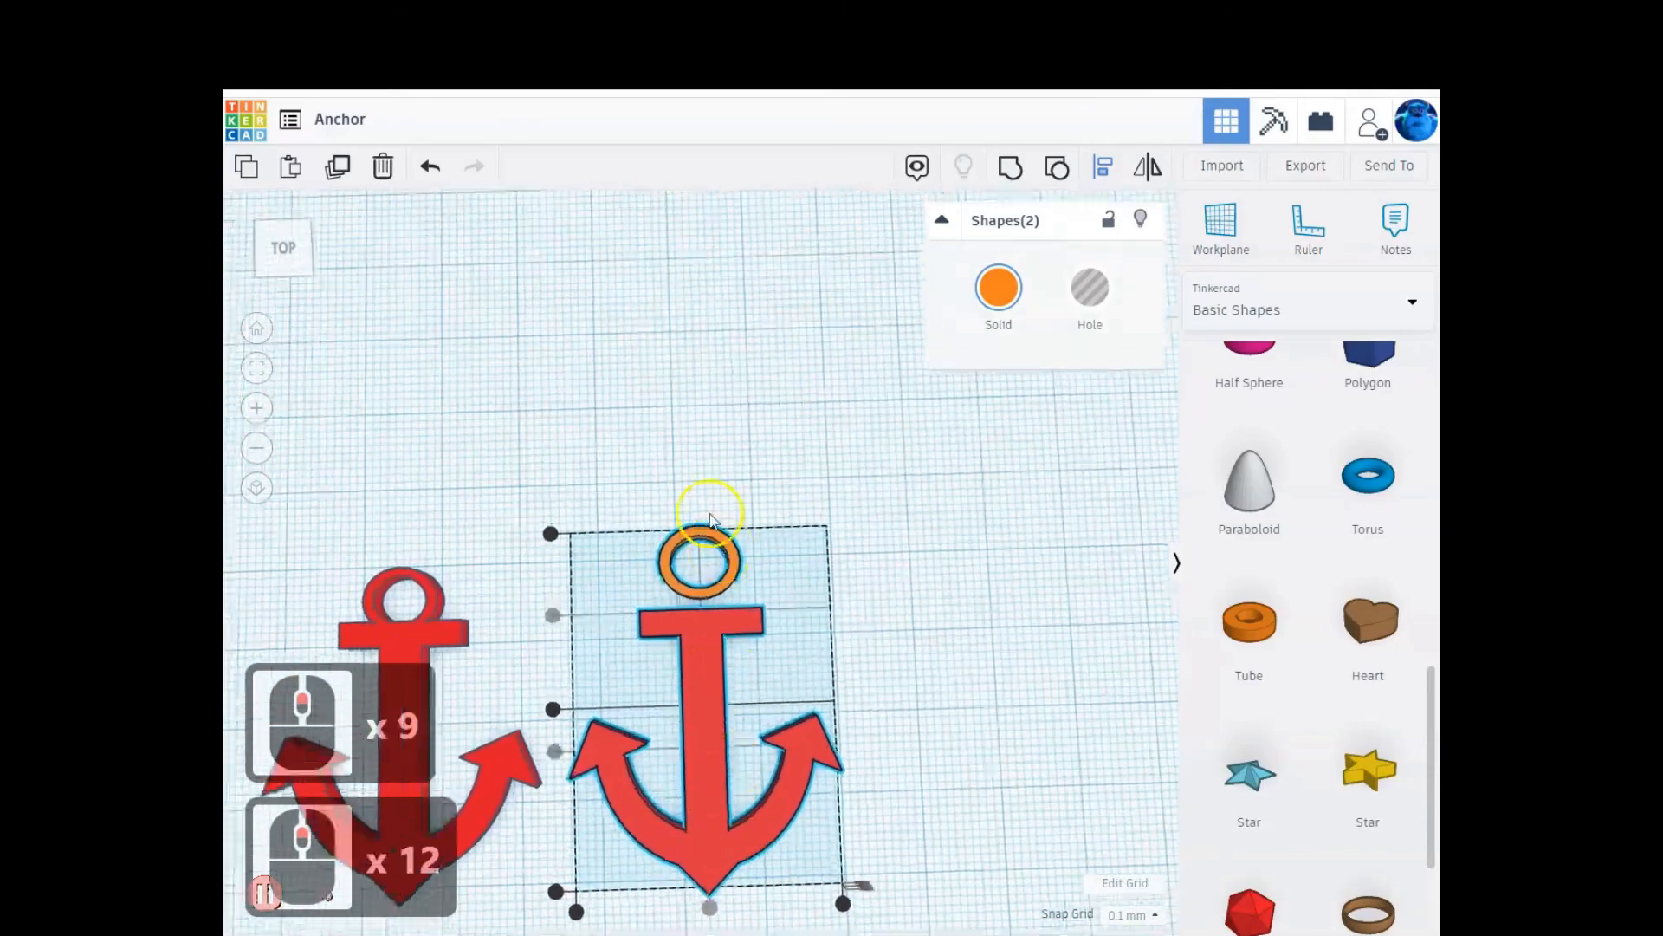
{"action": "left_click", "coordinate": [962, 590]}
- Nudge the orange Tube ring about 3.1 mm down so its lower edge overlaps the anchor's crossbar
{"action": "left_click", "coordinate": [731, 596]}
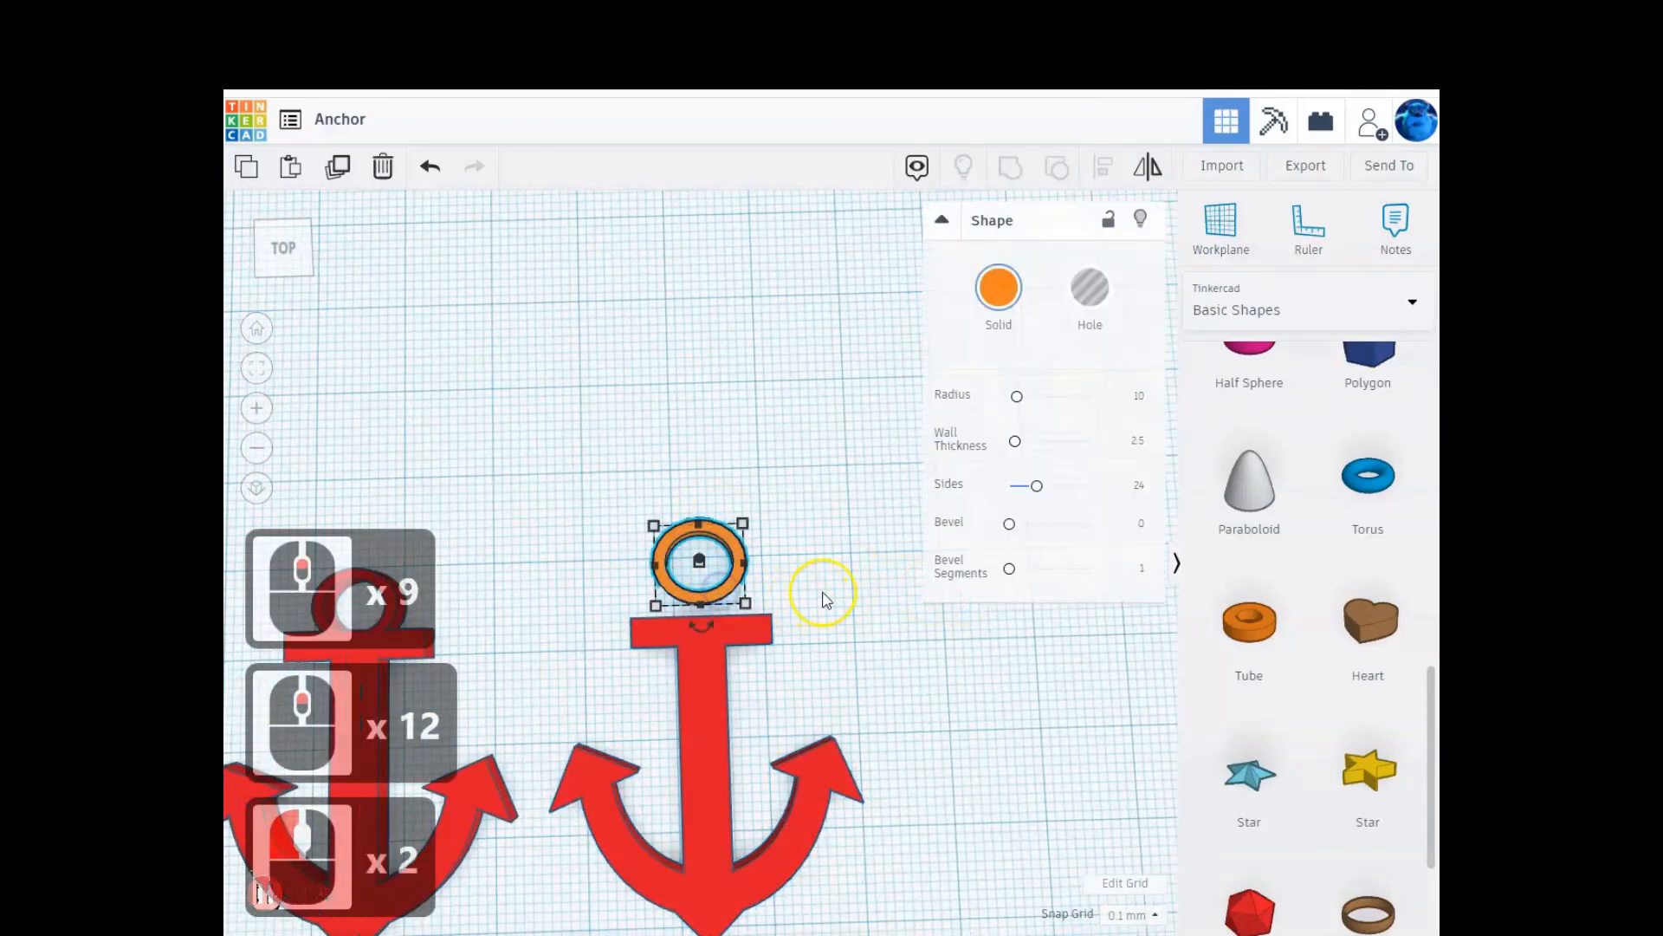
{"action": "key", "text": "Down"}
{"action": "key", "text": "Down"}
{"action": "key", "text": "Down"}
{"action": "key", "text": "Down"}
{"action": "key", "text": "Down"}
{"action": "key", "text": "Down"}
{"action": "key", "text": "Down"}
{"action": "key", "text": "Down"}
{"action": "key", "text": "Down"}
{"action": "key", "text": "Down"}
{"action": "key", "text": "Down"}
{"action": "key", "text": "Down"}
{"action": "key", "text": "Down"}
{"action": "key", "text": "Down"}
{"action": "key", "text": "Down"}
{"action": "key", "text": "Down"}
{"action": "key", "text": "Down"}
{"action": "key", "text": "Down"}
{"action": "key", "text": "Down"}
{"action": "key", "text": "Down"}
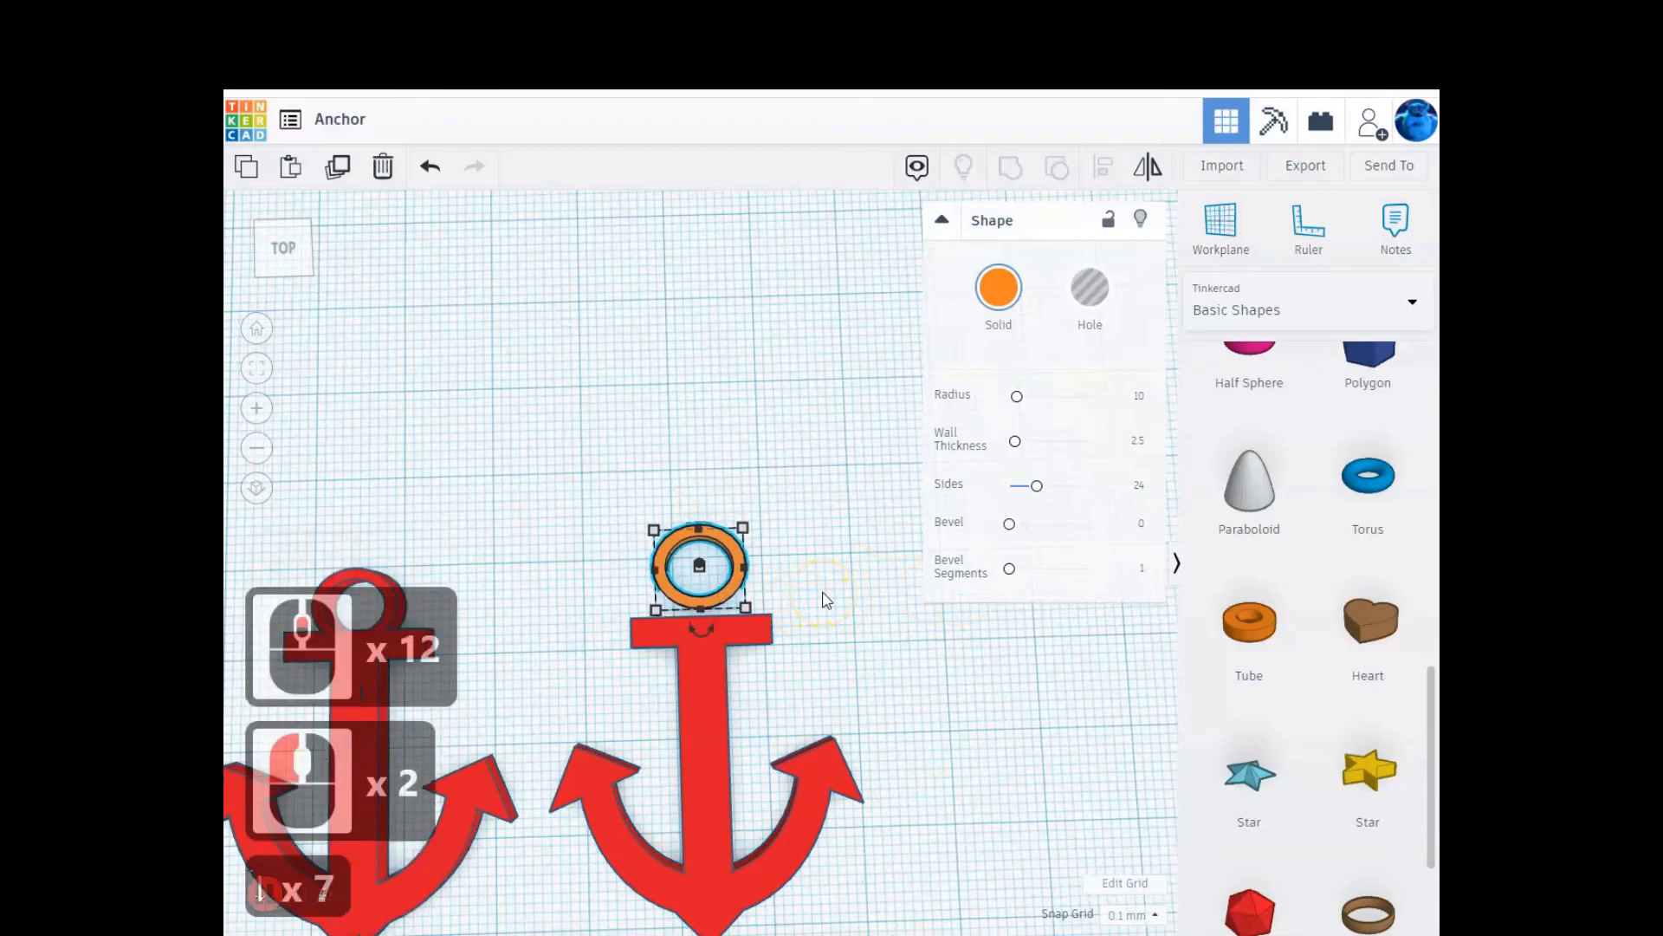
{"action": "key", "text": "Down"}
{"action": "key", "text": "Down"}
{"action": "key", "text": "Down"}
{"action": "key", "text": "Down"}
{"action": "key", "text": "Down"}
{"action": "key", "text": "Down"}
{"action": "key", "text": "Down"}
{"action": "key", "text": "Down"}
{"action": "key", "text": "Down"}
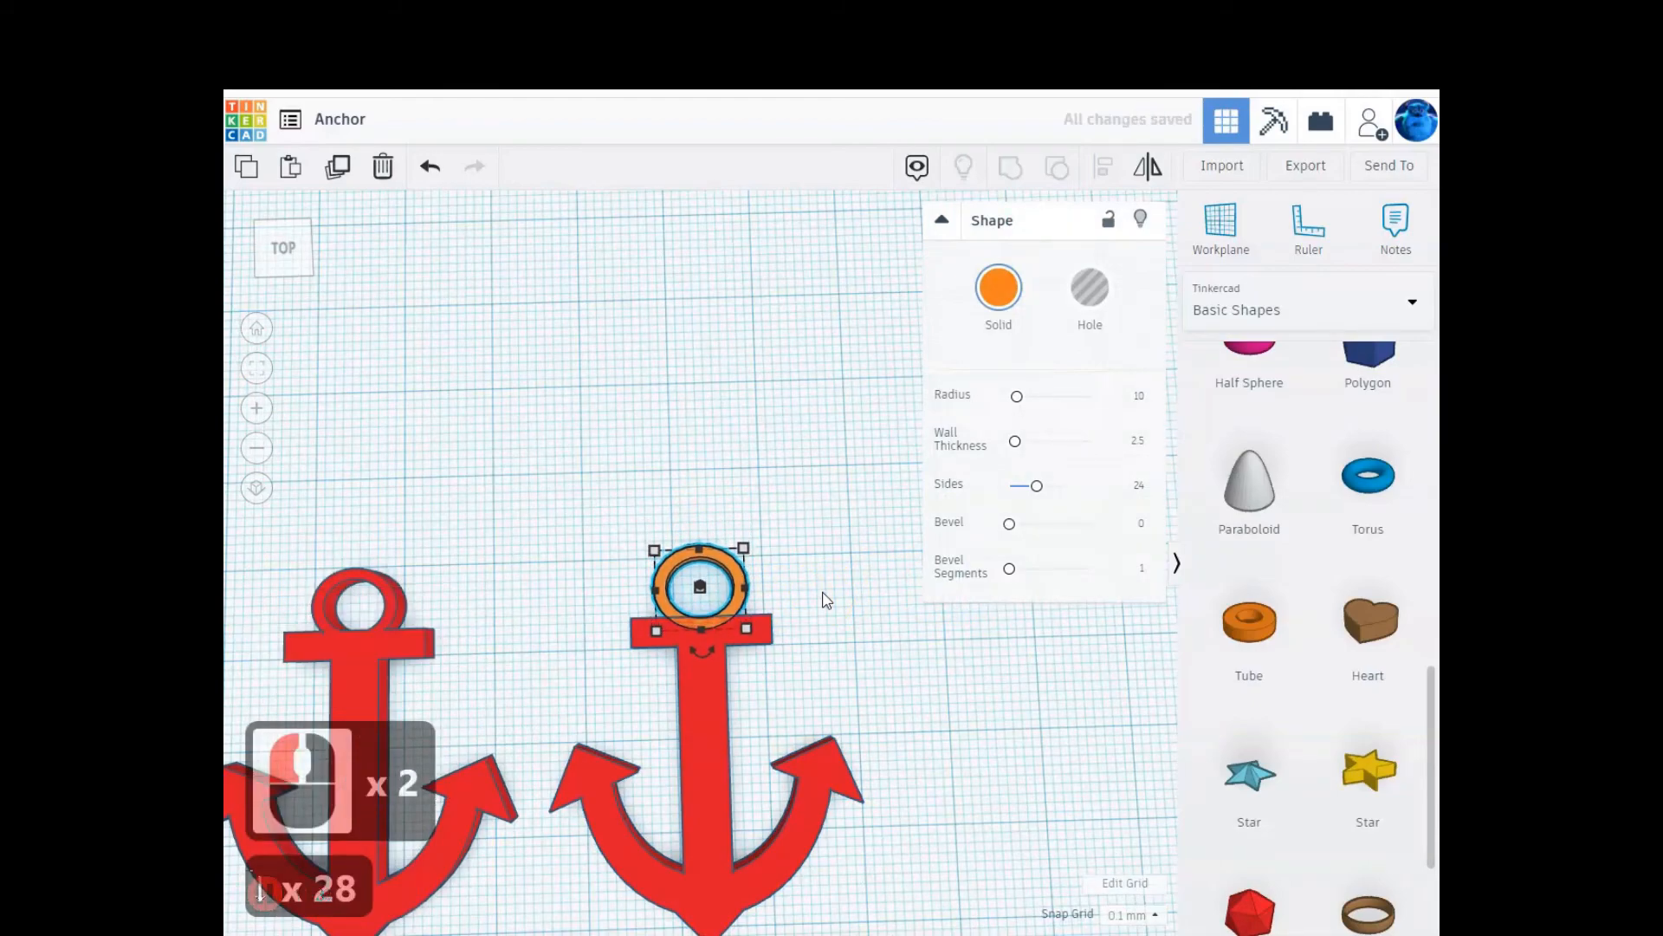
{"action": "key", "text": "Down"}
{"action": "key", "text": "Down"}
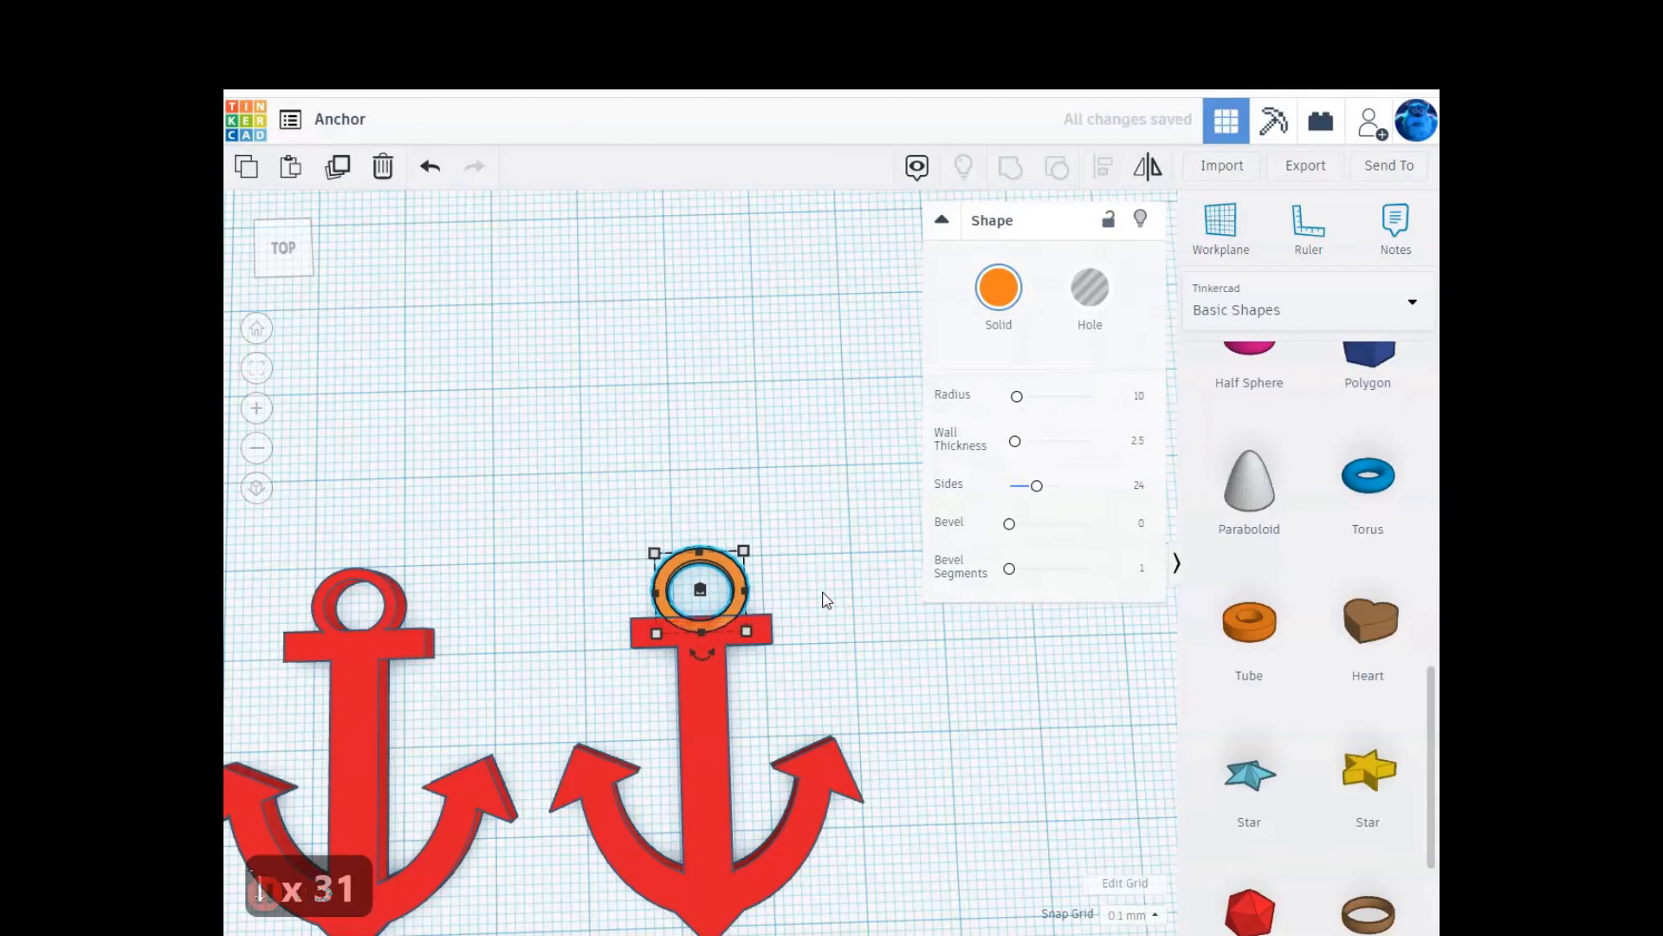
- Set the Tube ring's Sides to 64 and group it with the red anchor body beneath it
{"action": "left_click", "coordinate": [257, 367]}
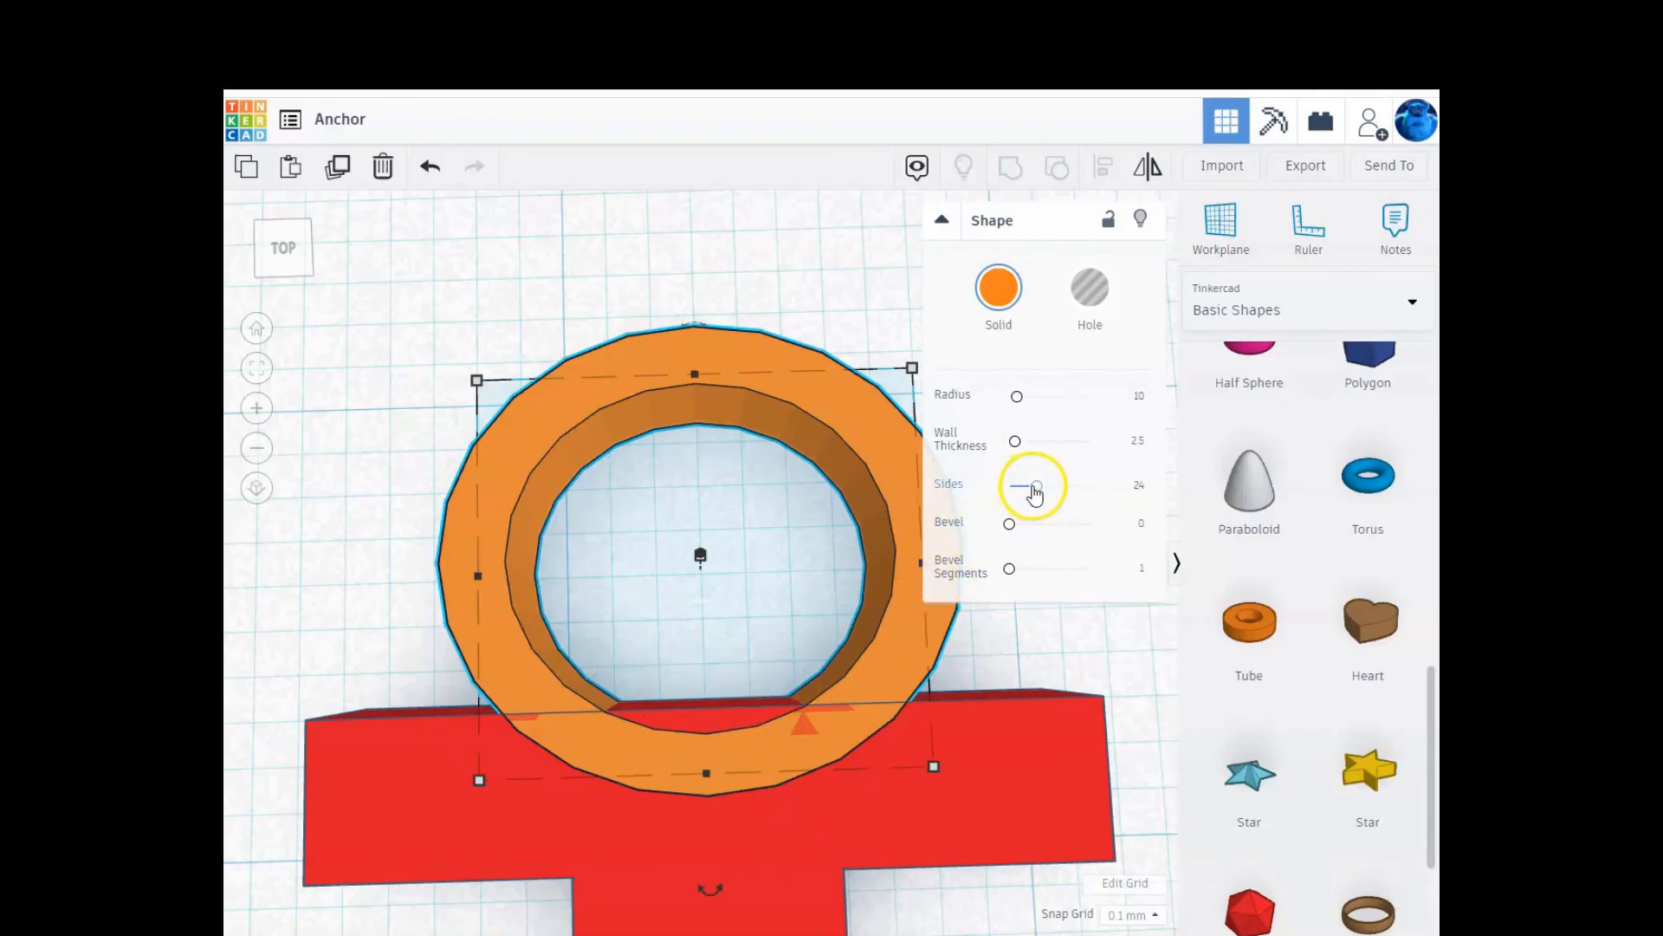
{"action": "left_click_drag", "start_coordinate": [1036, 490], "coordinate": [1169, 490]}
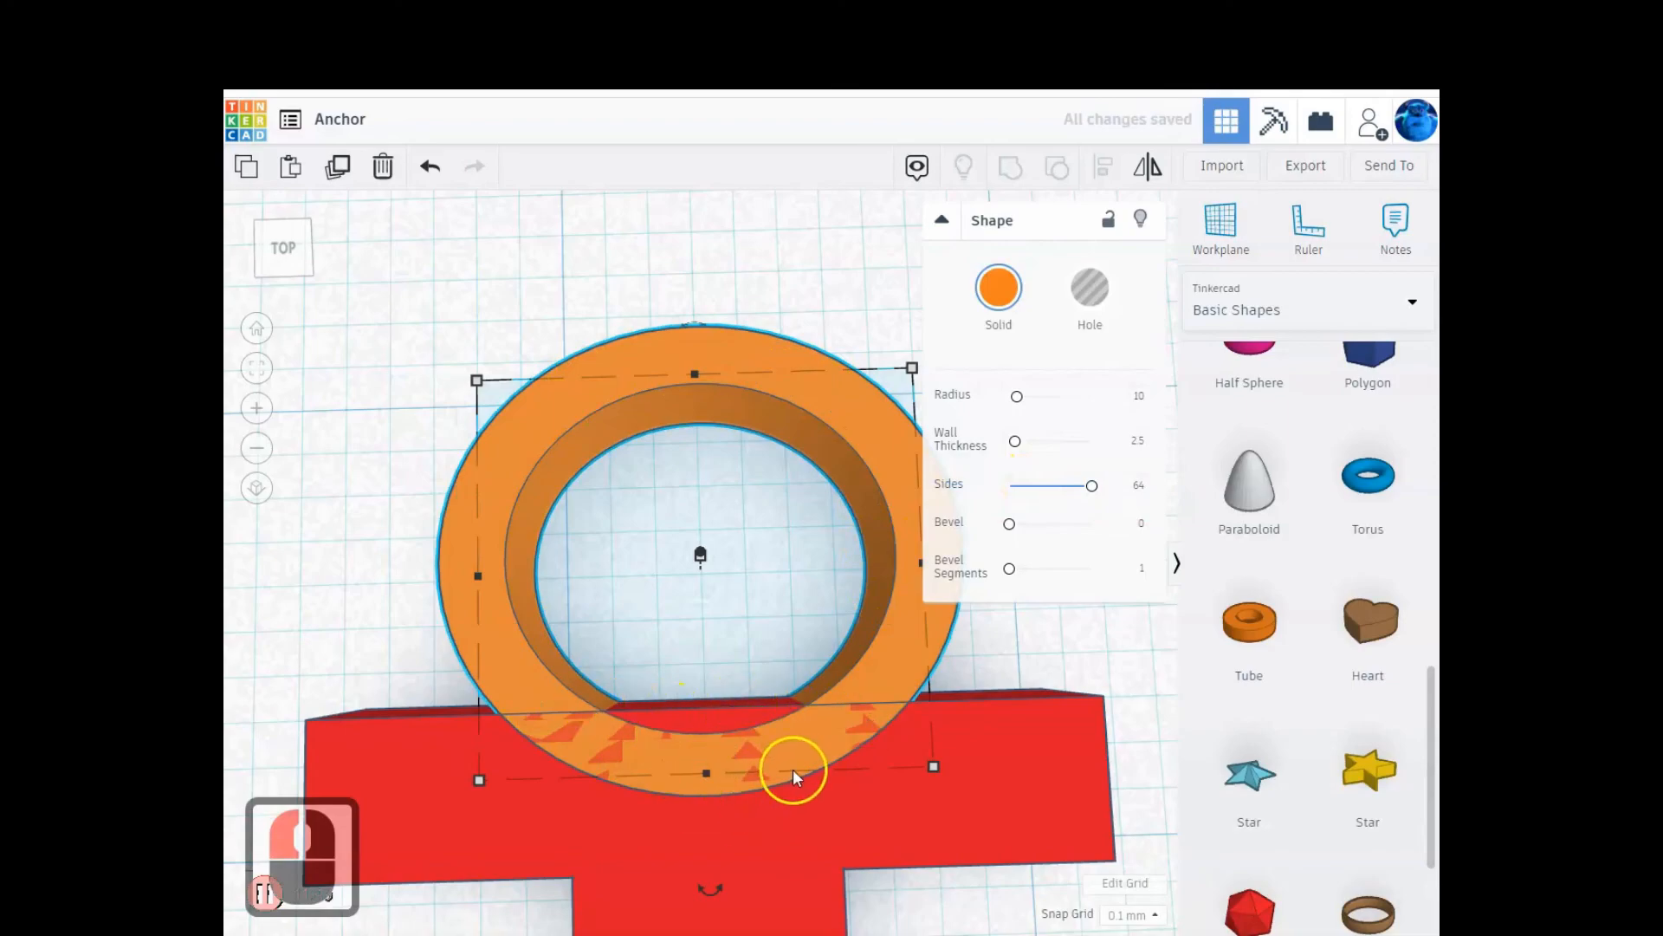
{"action": "left_click", "coordinate": [983, 804], "text": "shift"}
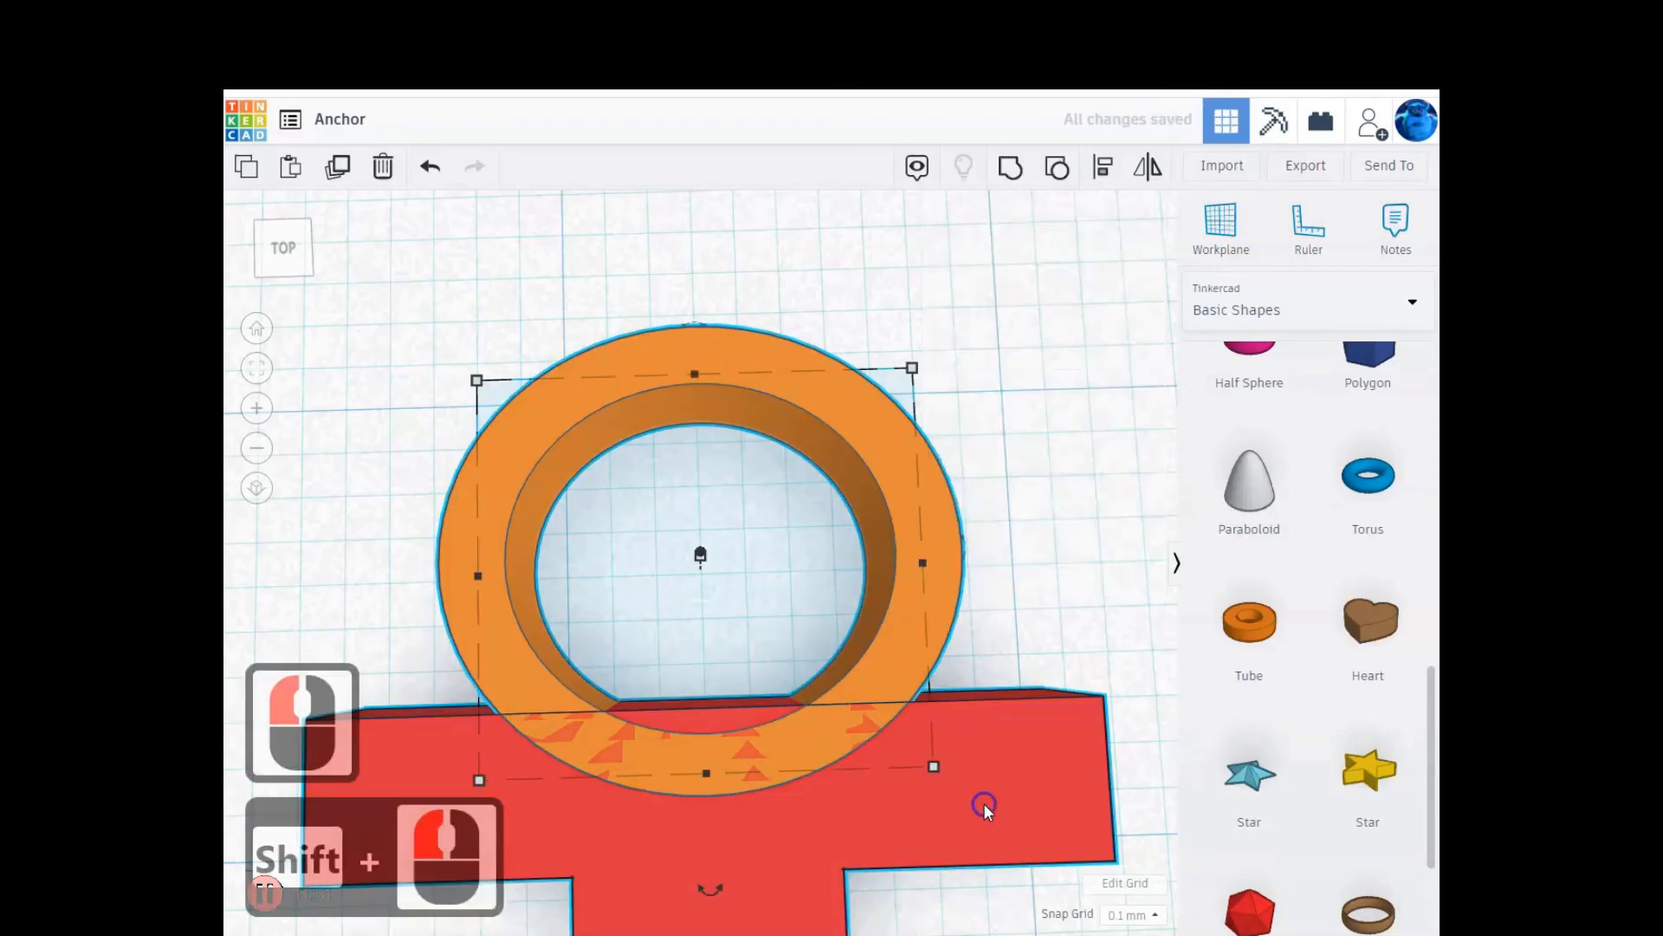
{"action": "left_click", "coordinate": [1015, 171]}
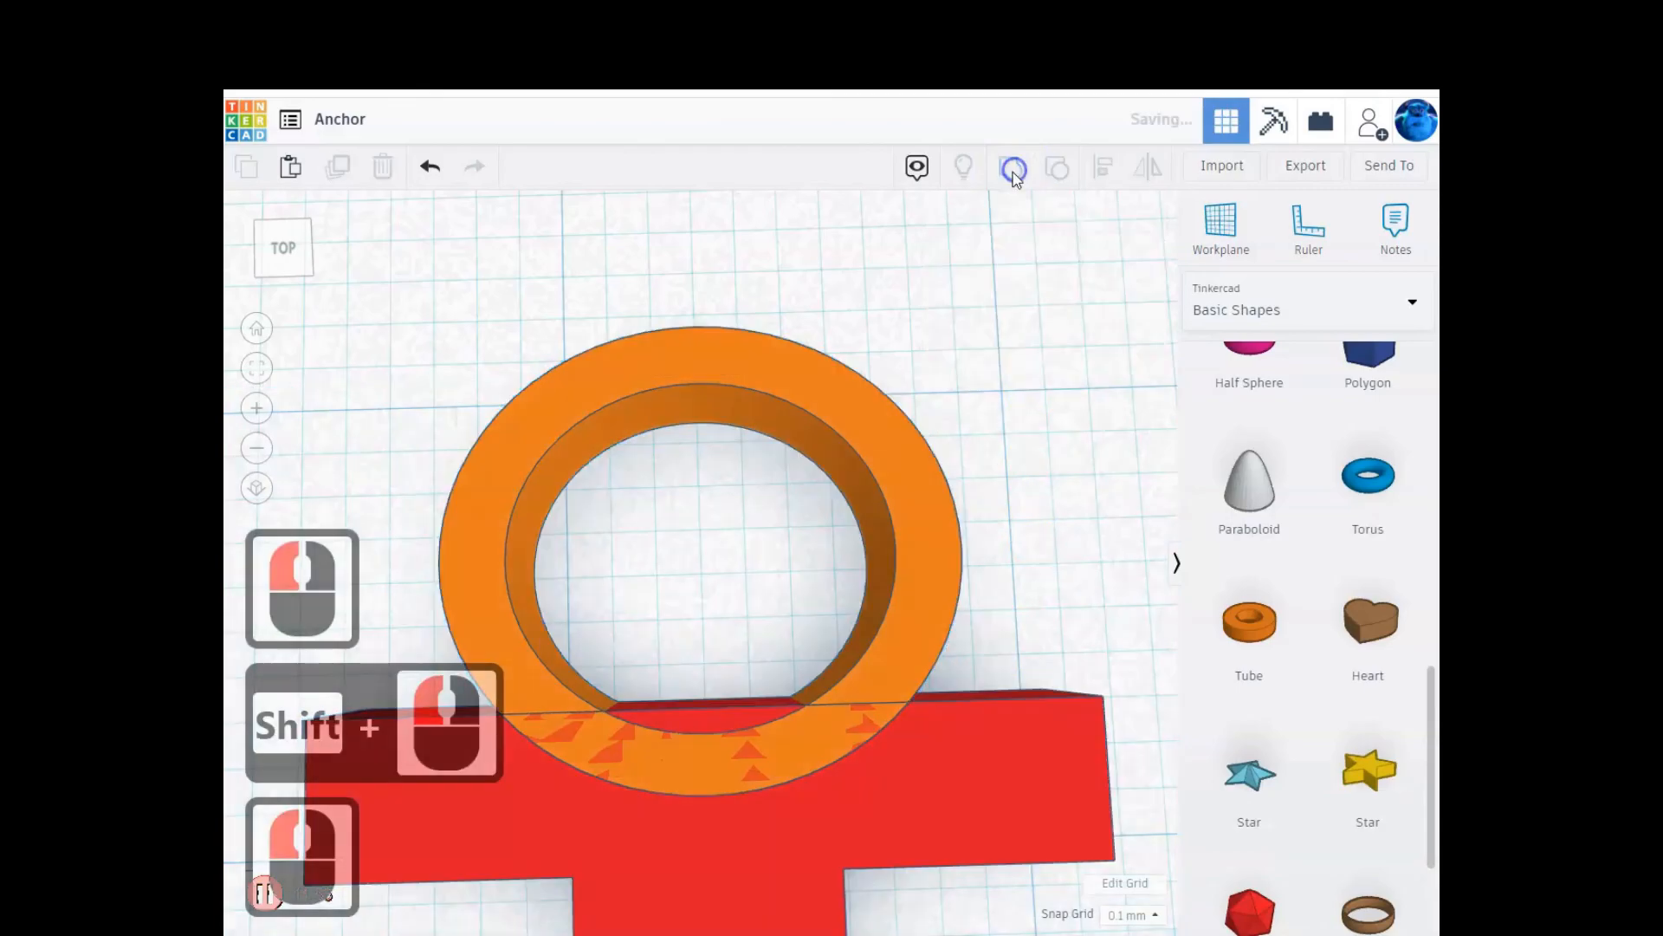
{"action": "scroll", "coordinate": [920, 639], "scroll_direction": "down", "scroll_amount": 20}
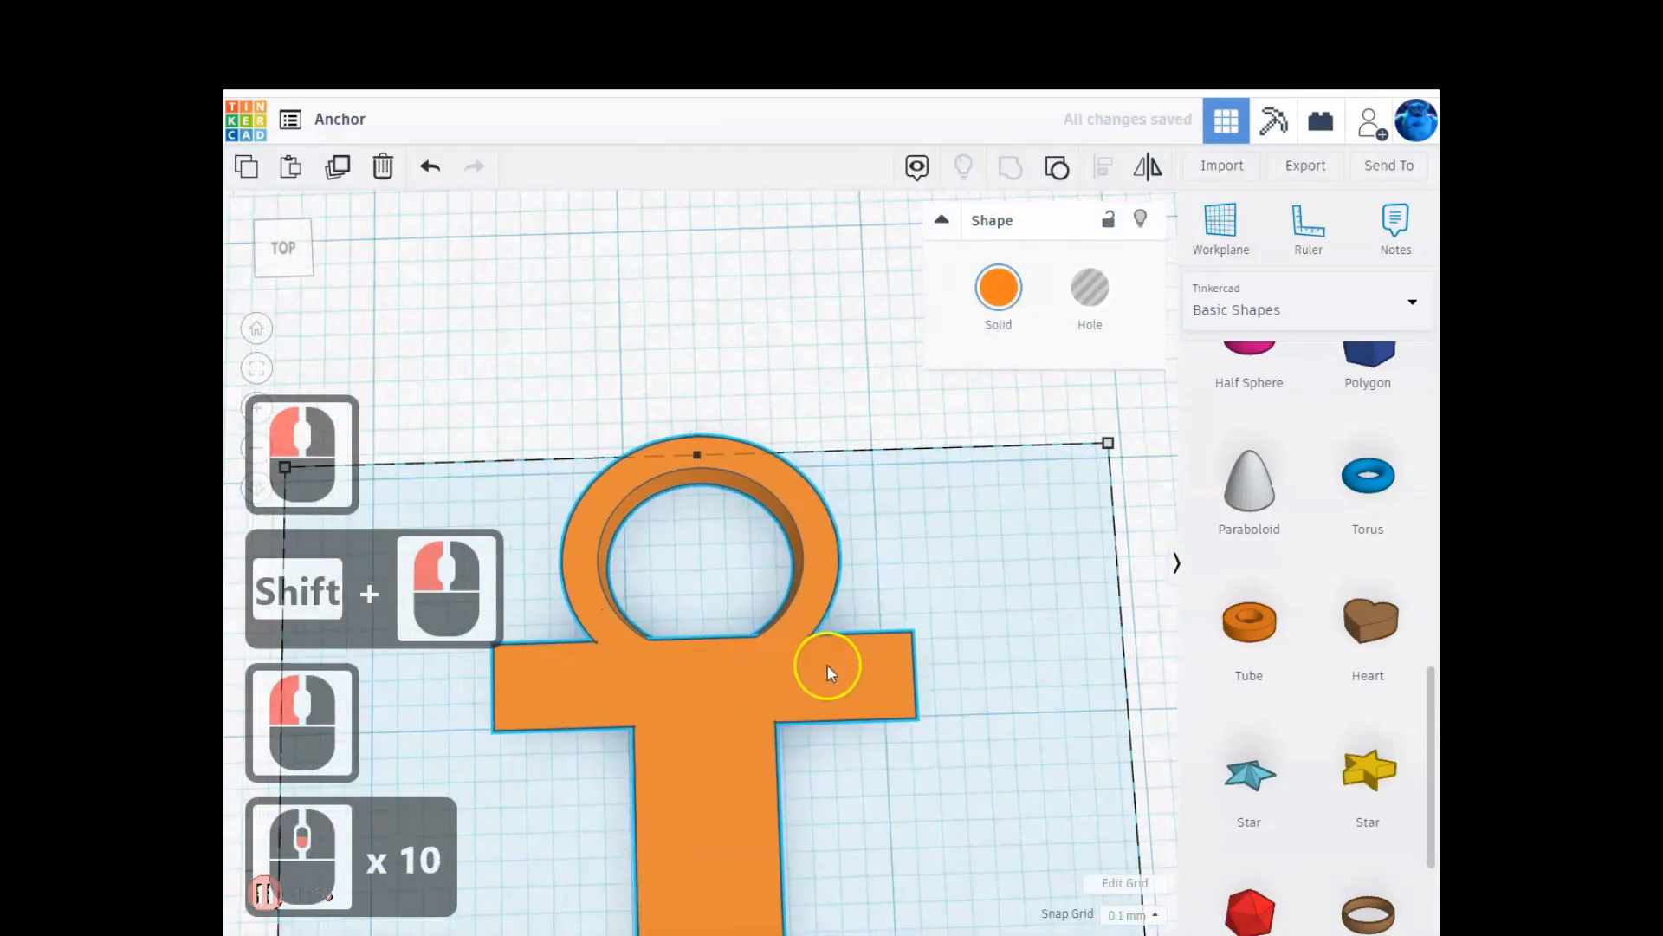
{"action": "scroll", "coordinate": [799, 674], "scroll_direction": "down", "scroll_amount": 5}
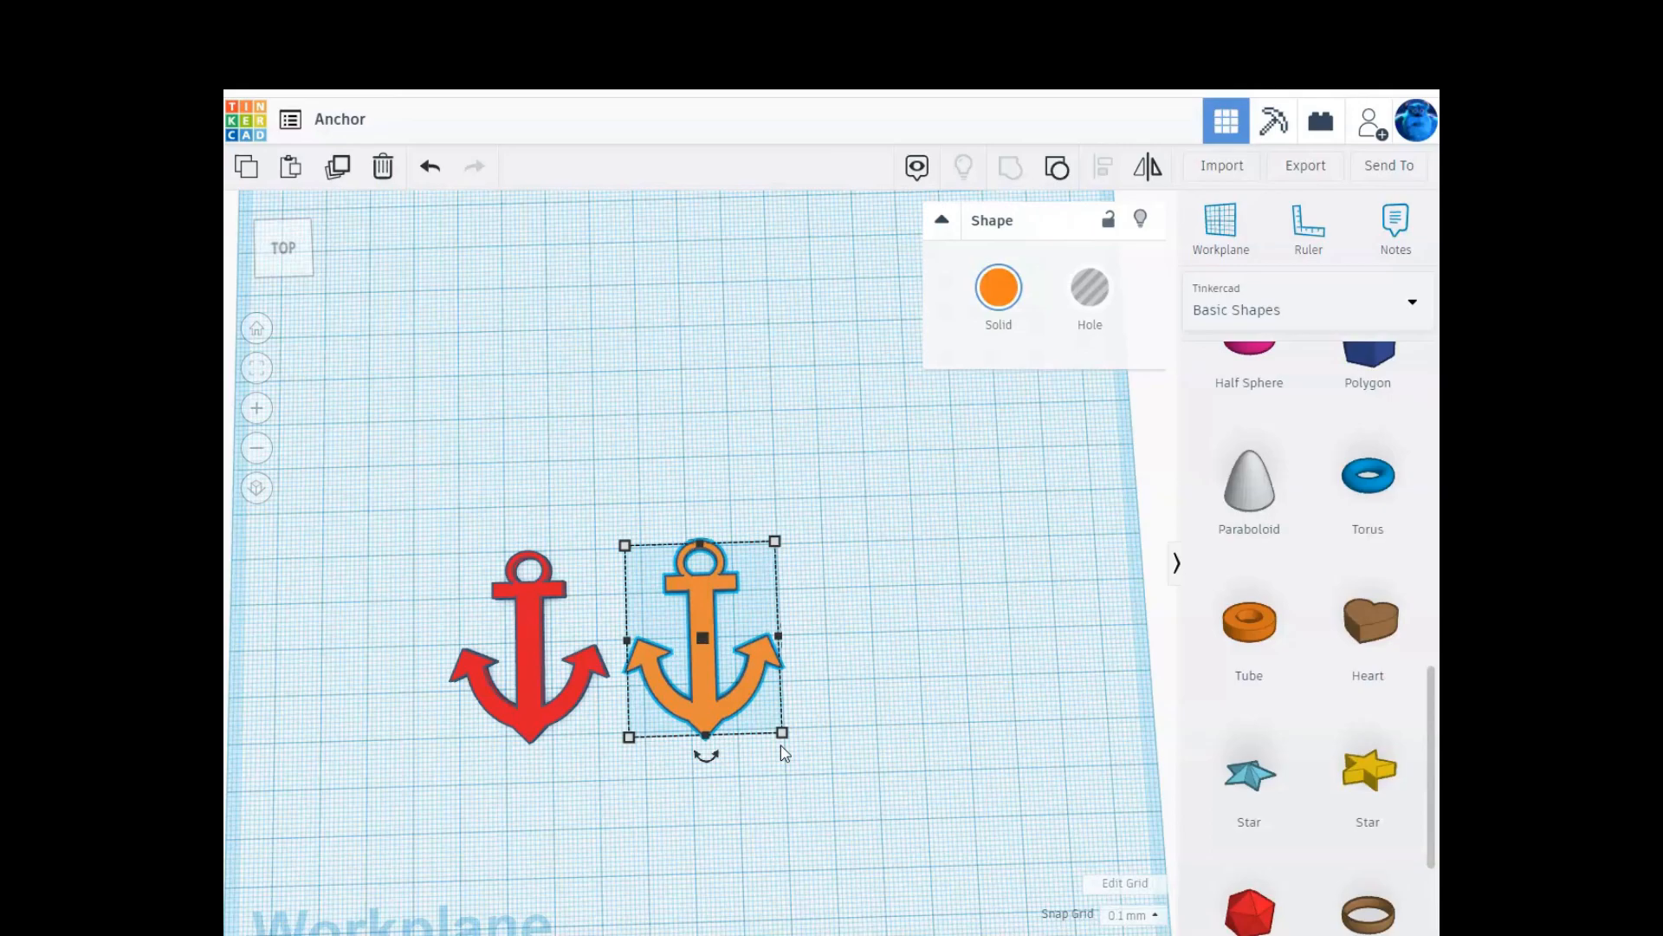
{"action": "left_click", "coordinate": [776, 542]}
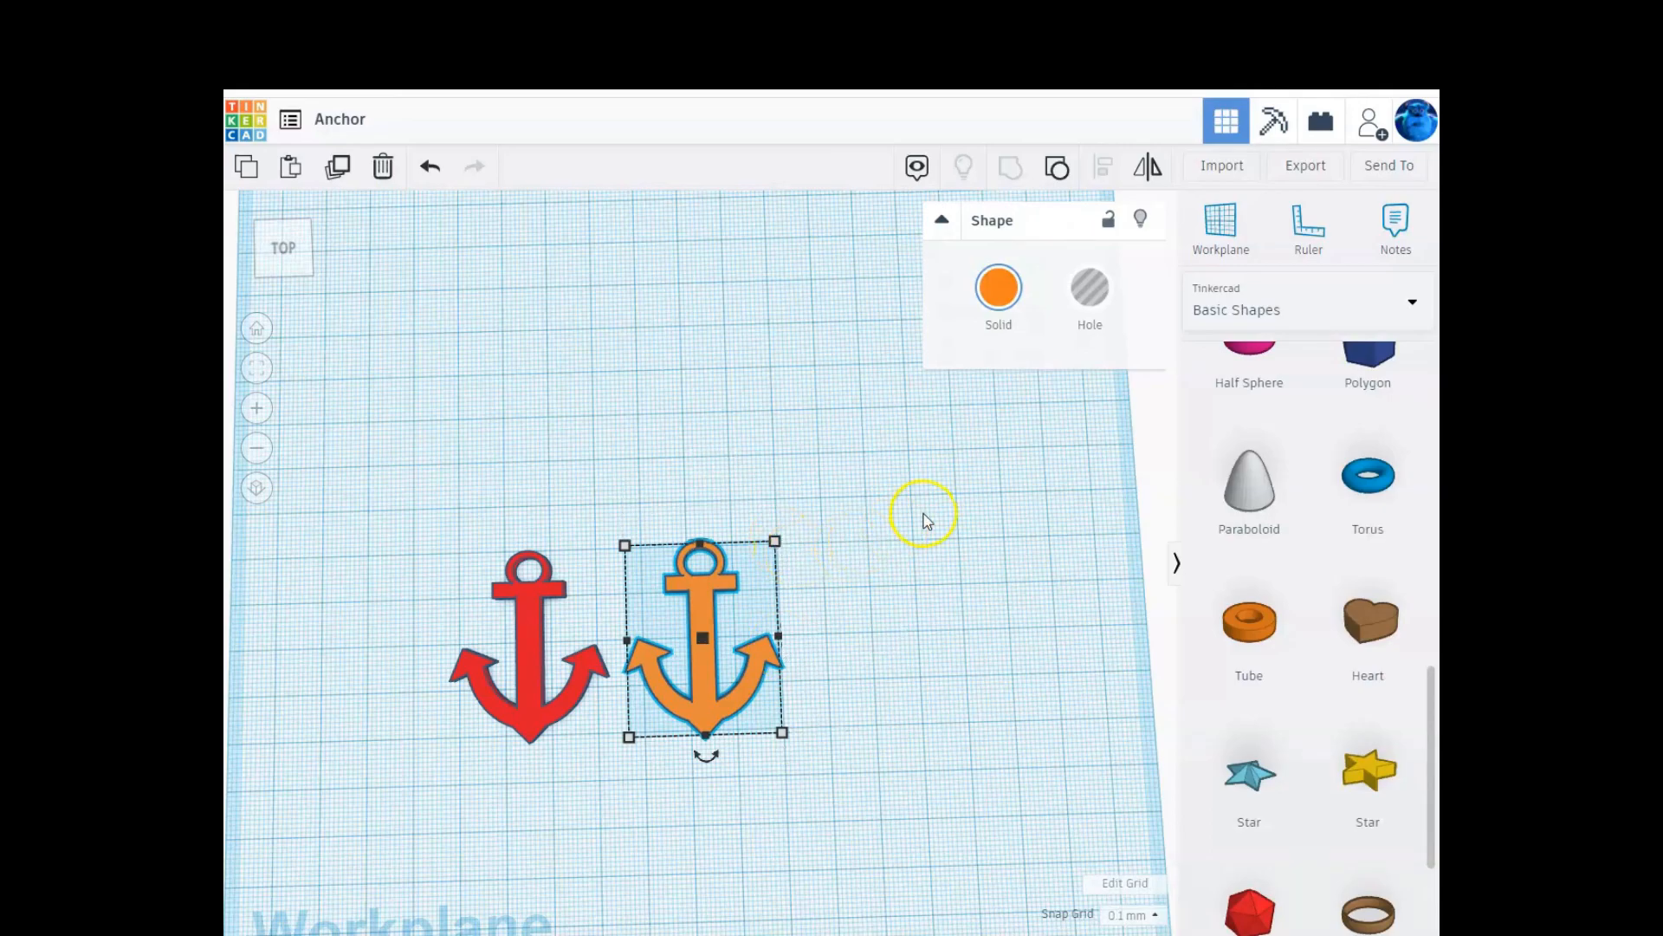